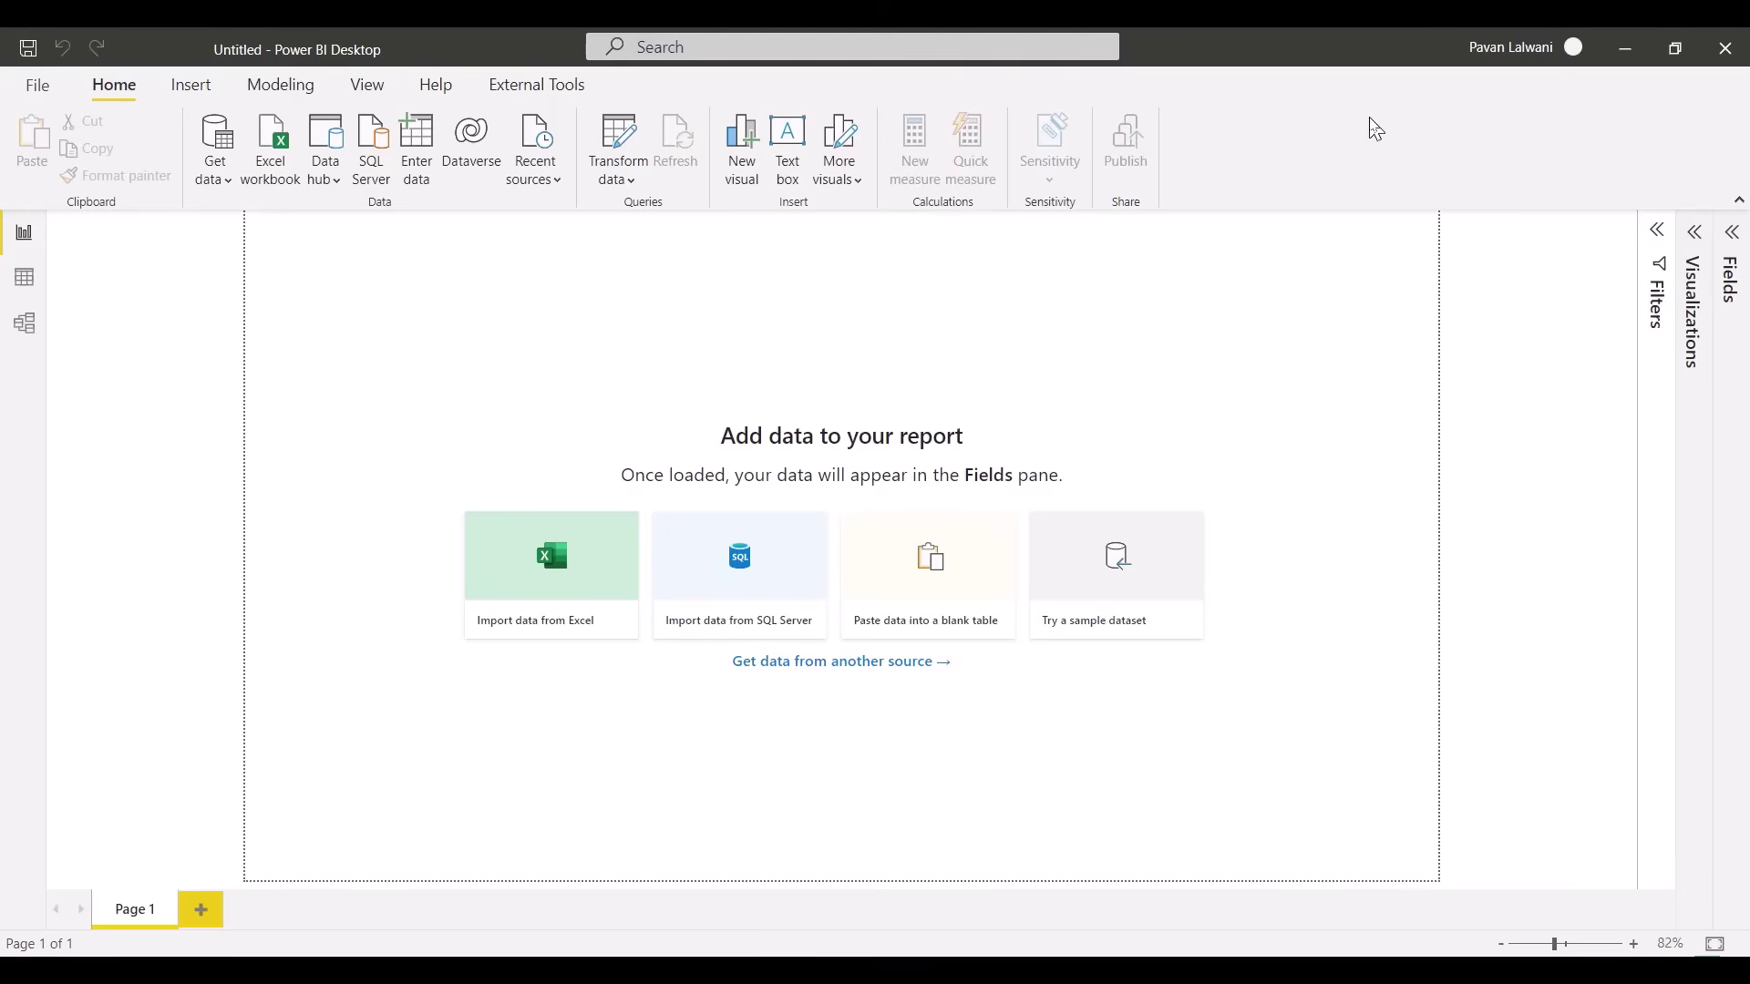
- Switch to the State Data - CSV Files folder, look through its state files and open the California file
click(949, 971)
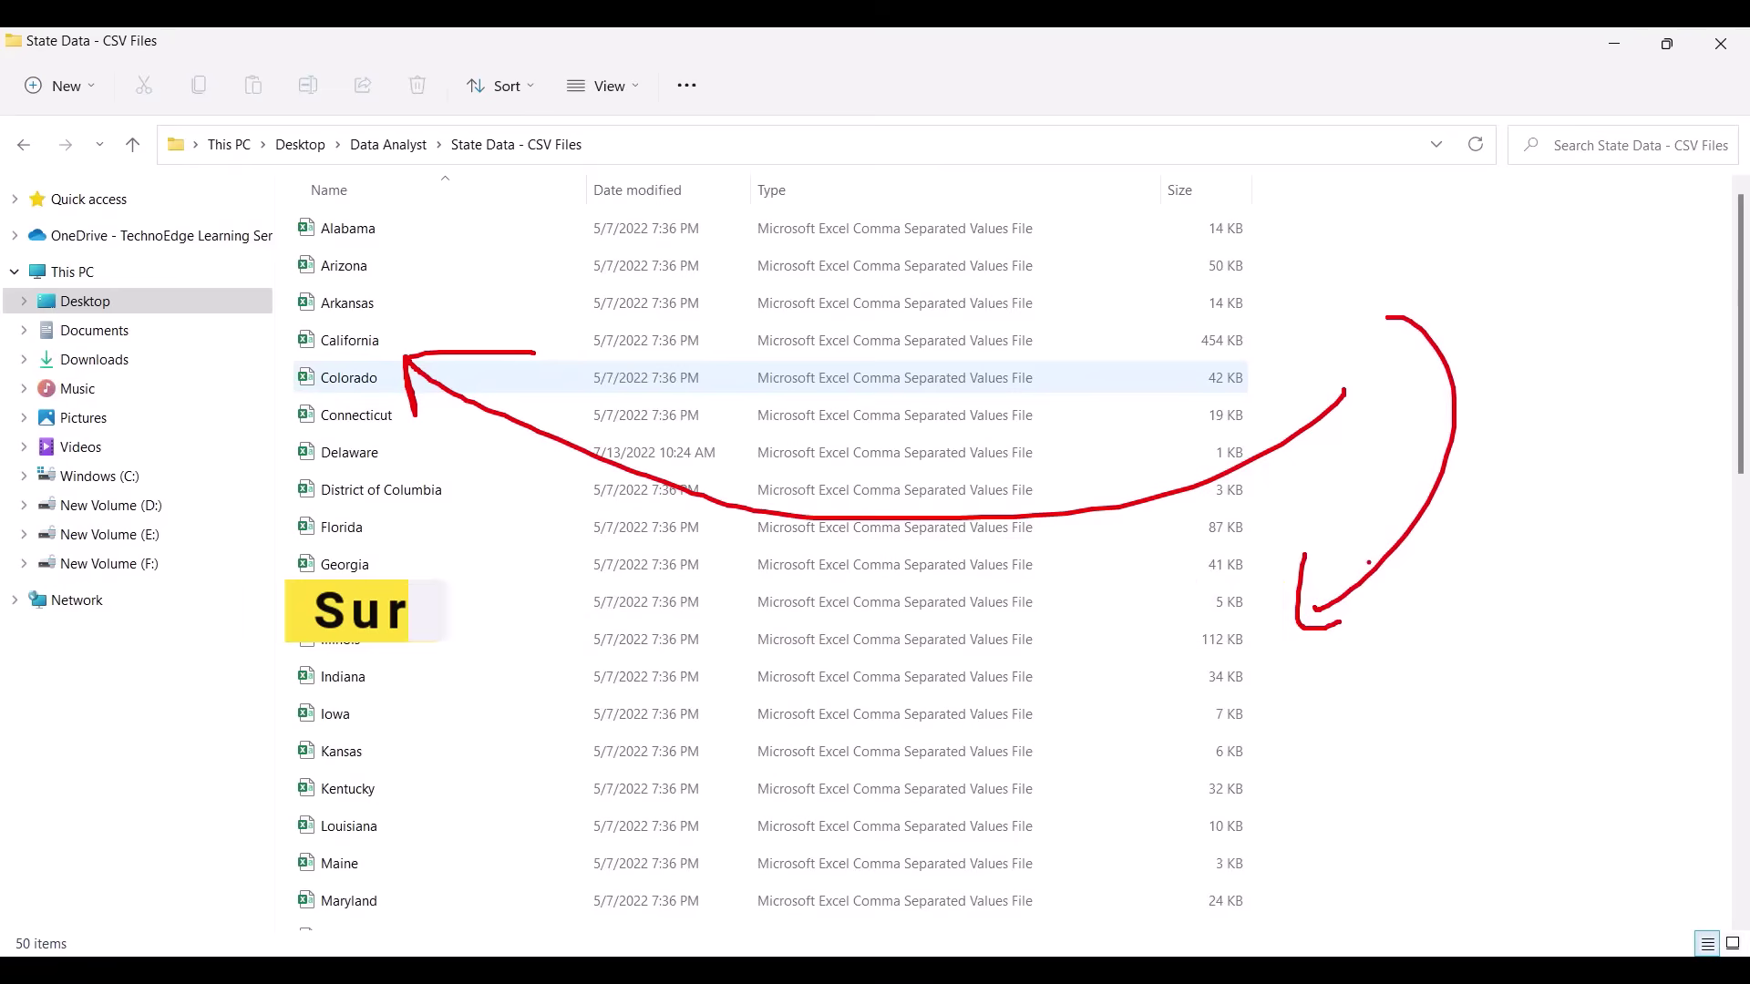
click(399, 347)
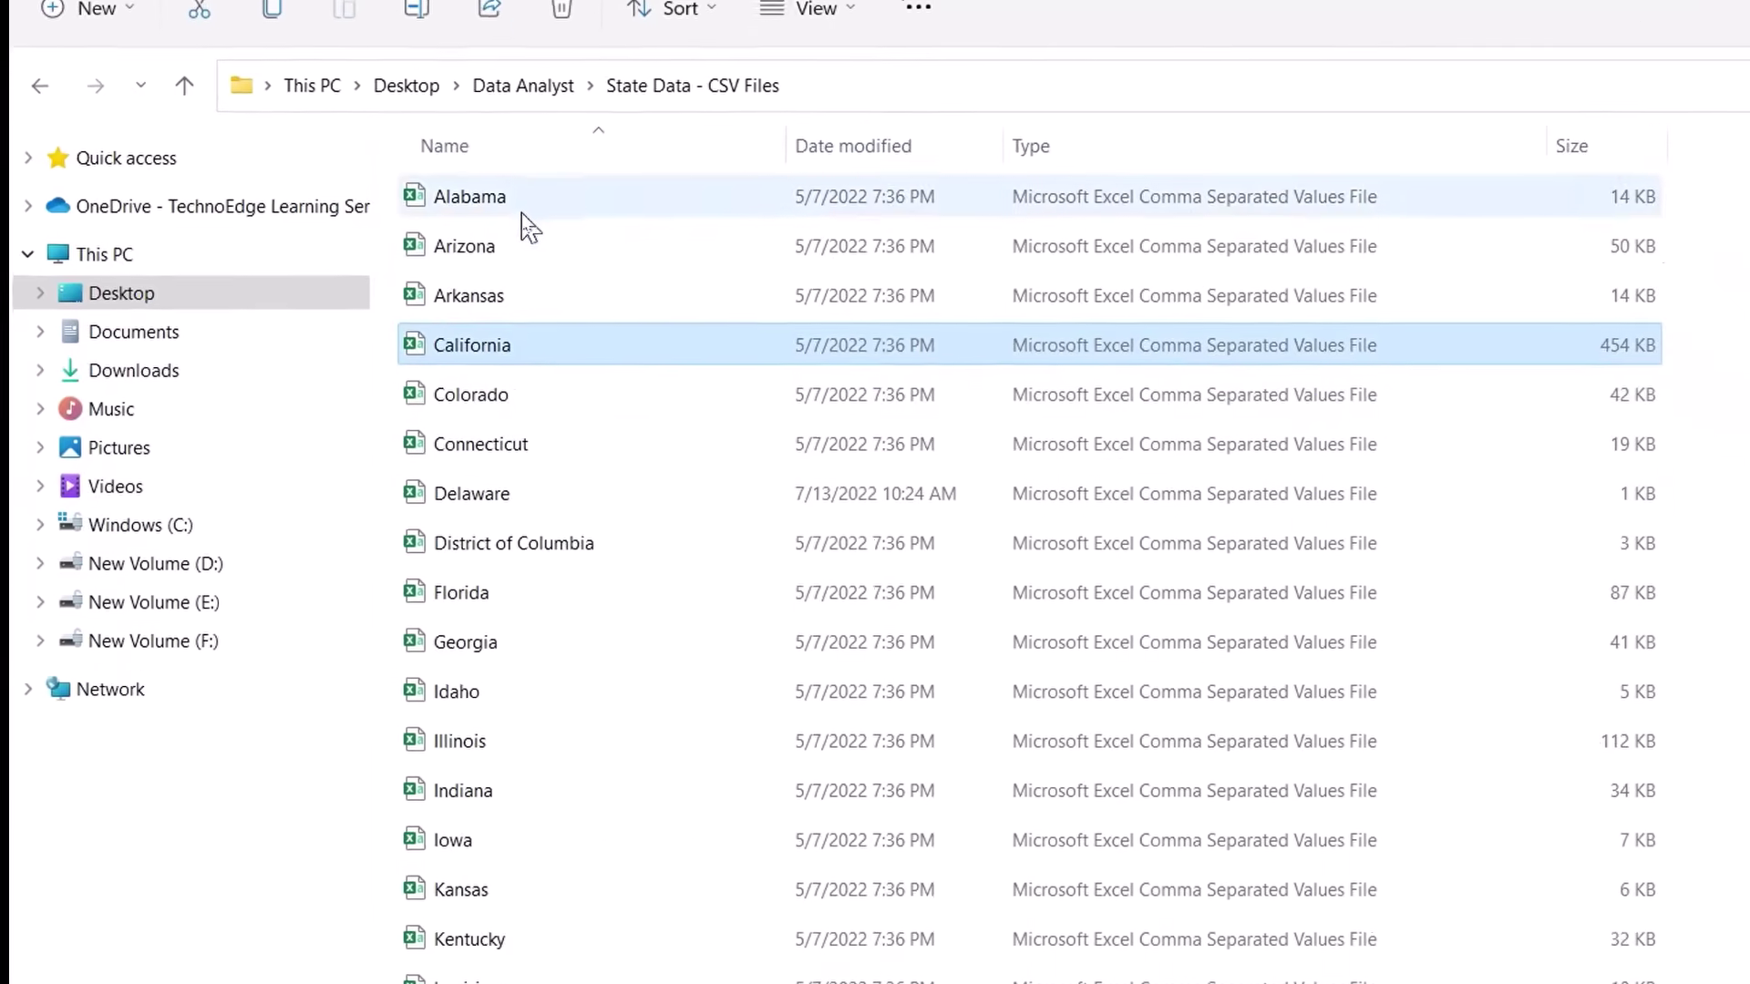
scroll(594, 713, down, 4)
scroll(544, 510, down, 6)
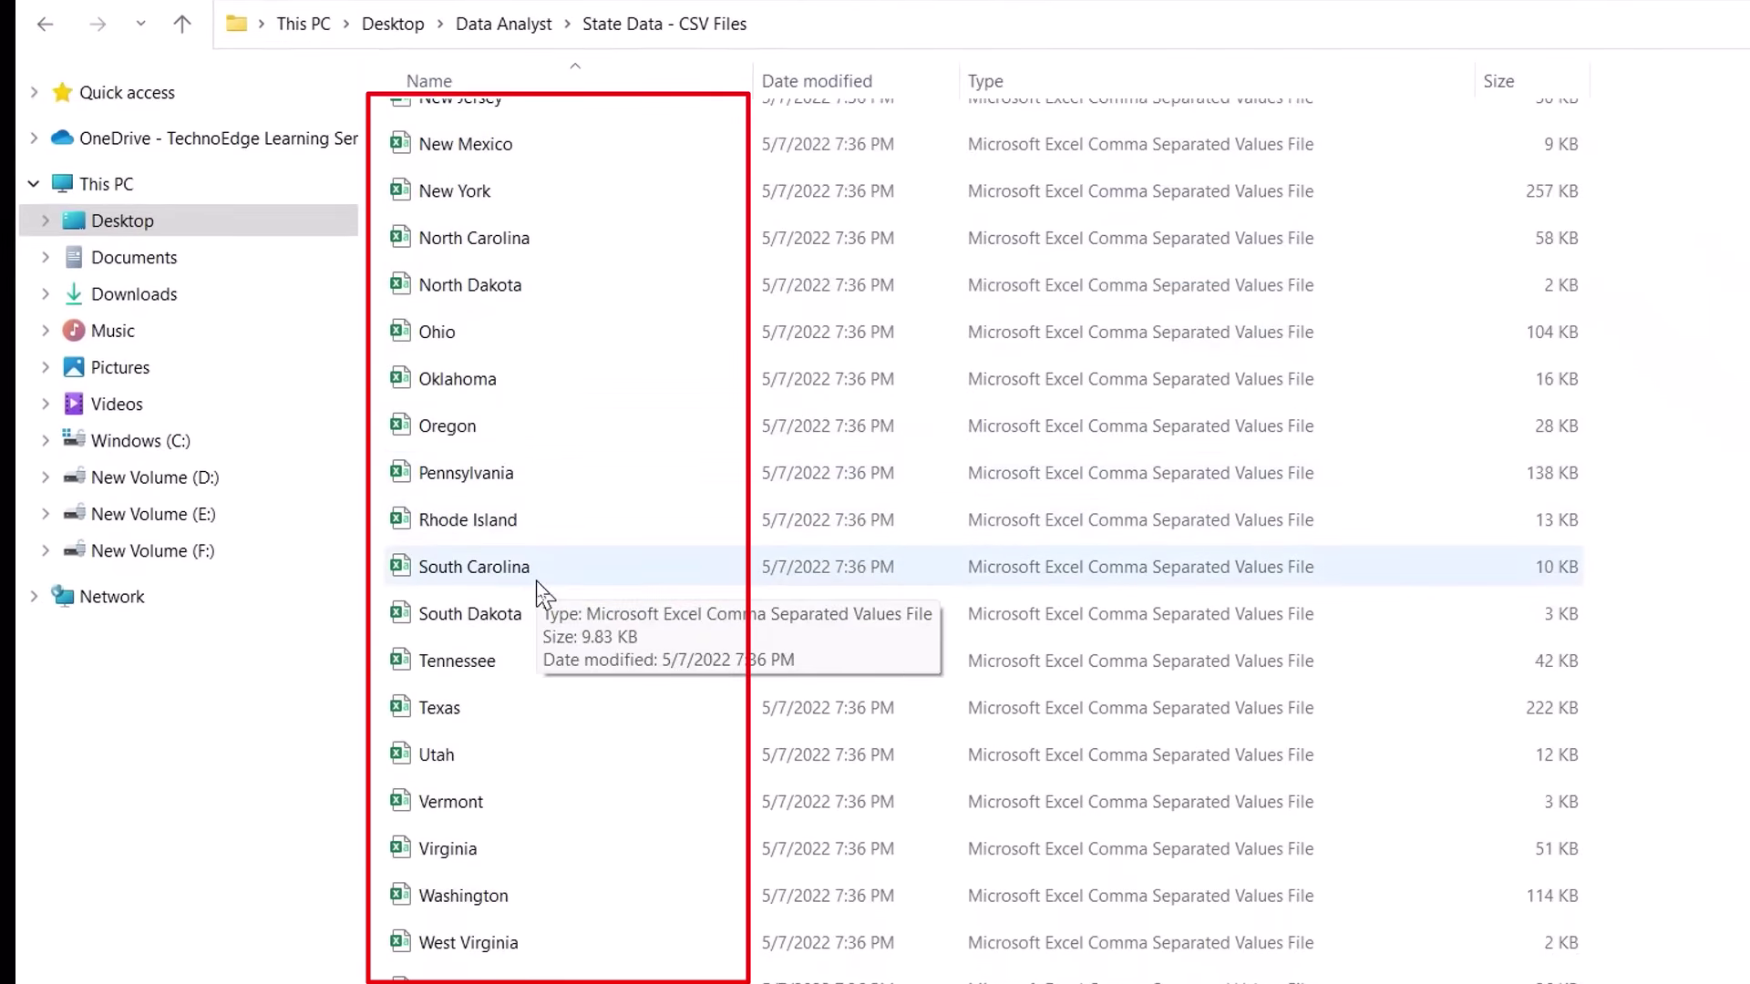
scroll(510, 501, up, 10)
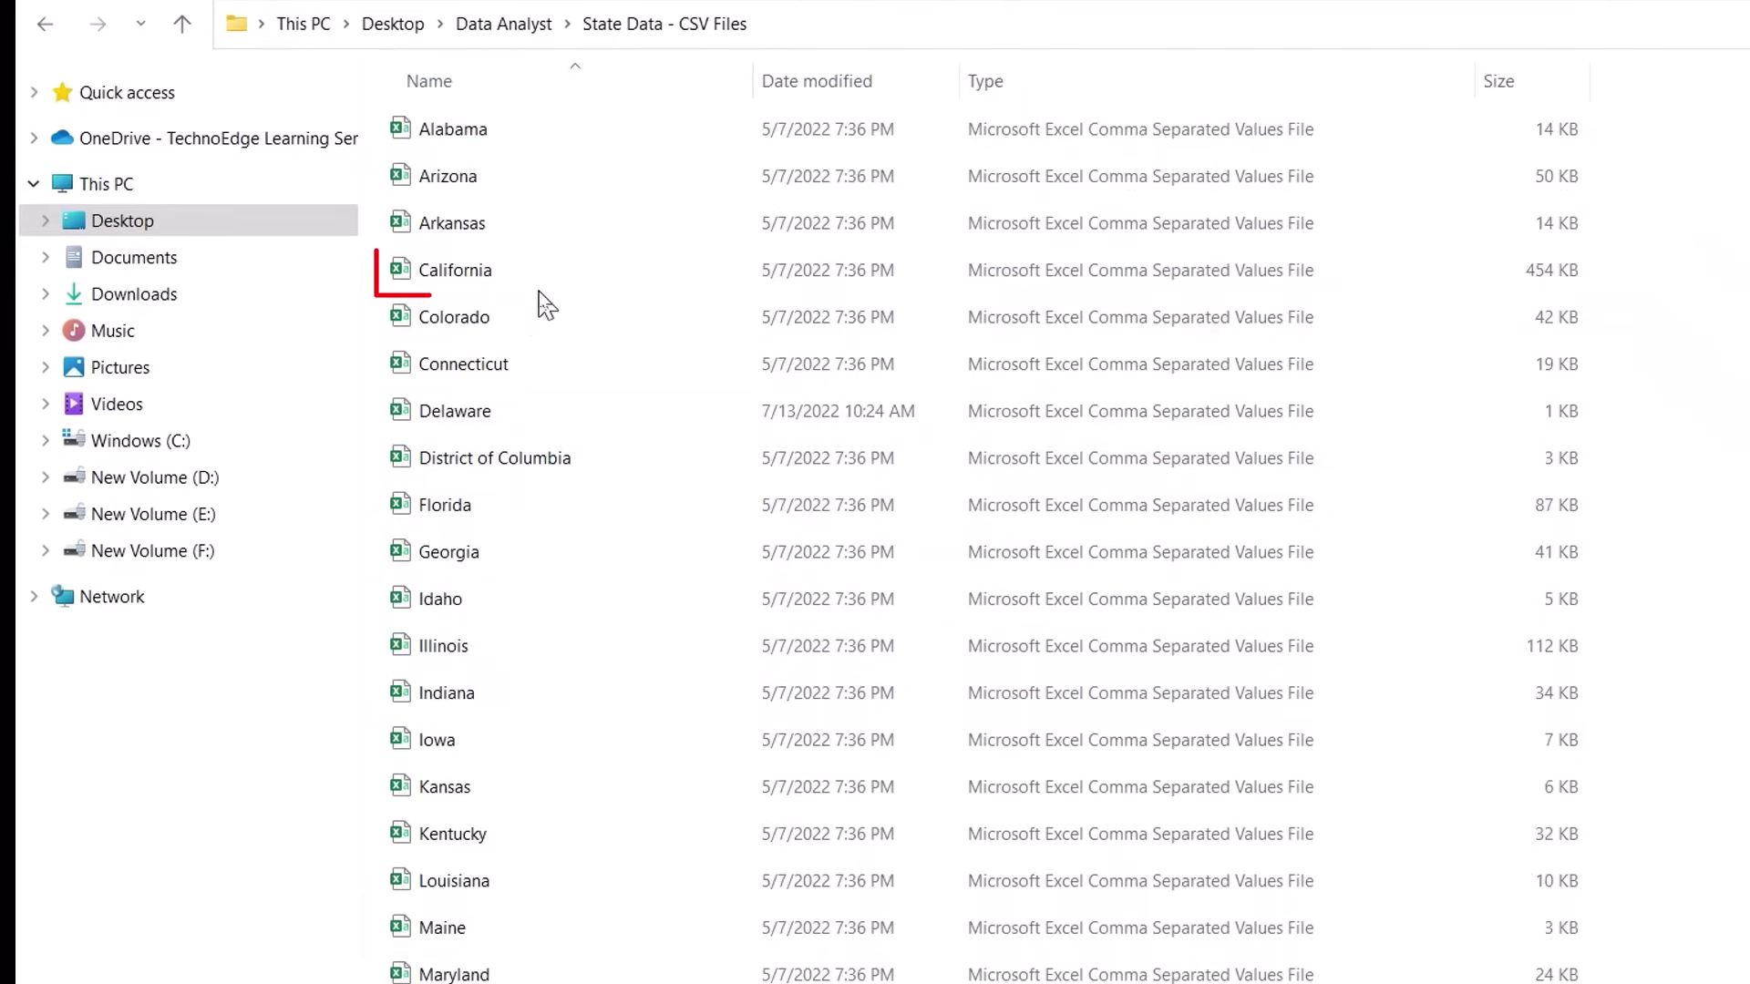
double_click(512, 264)
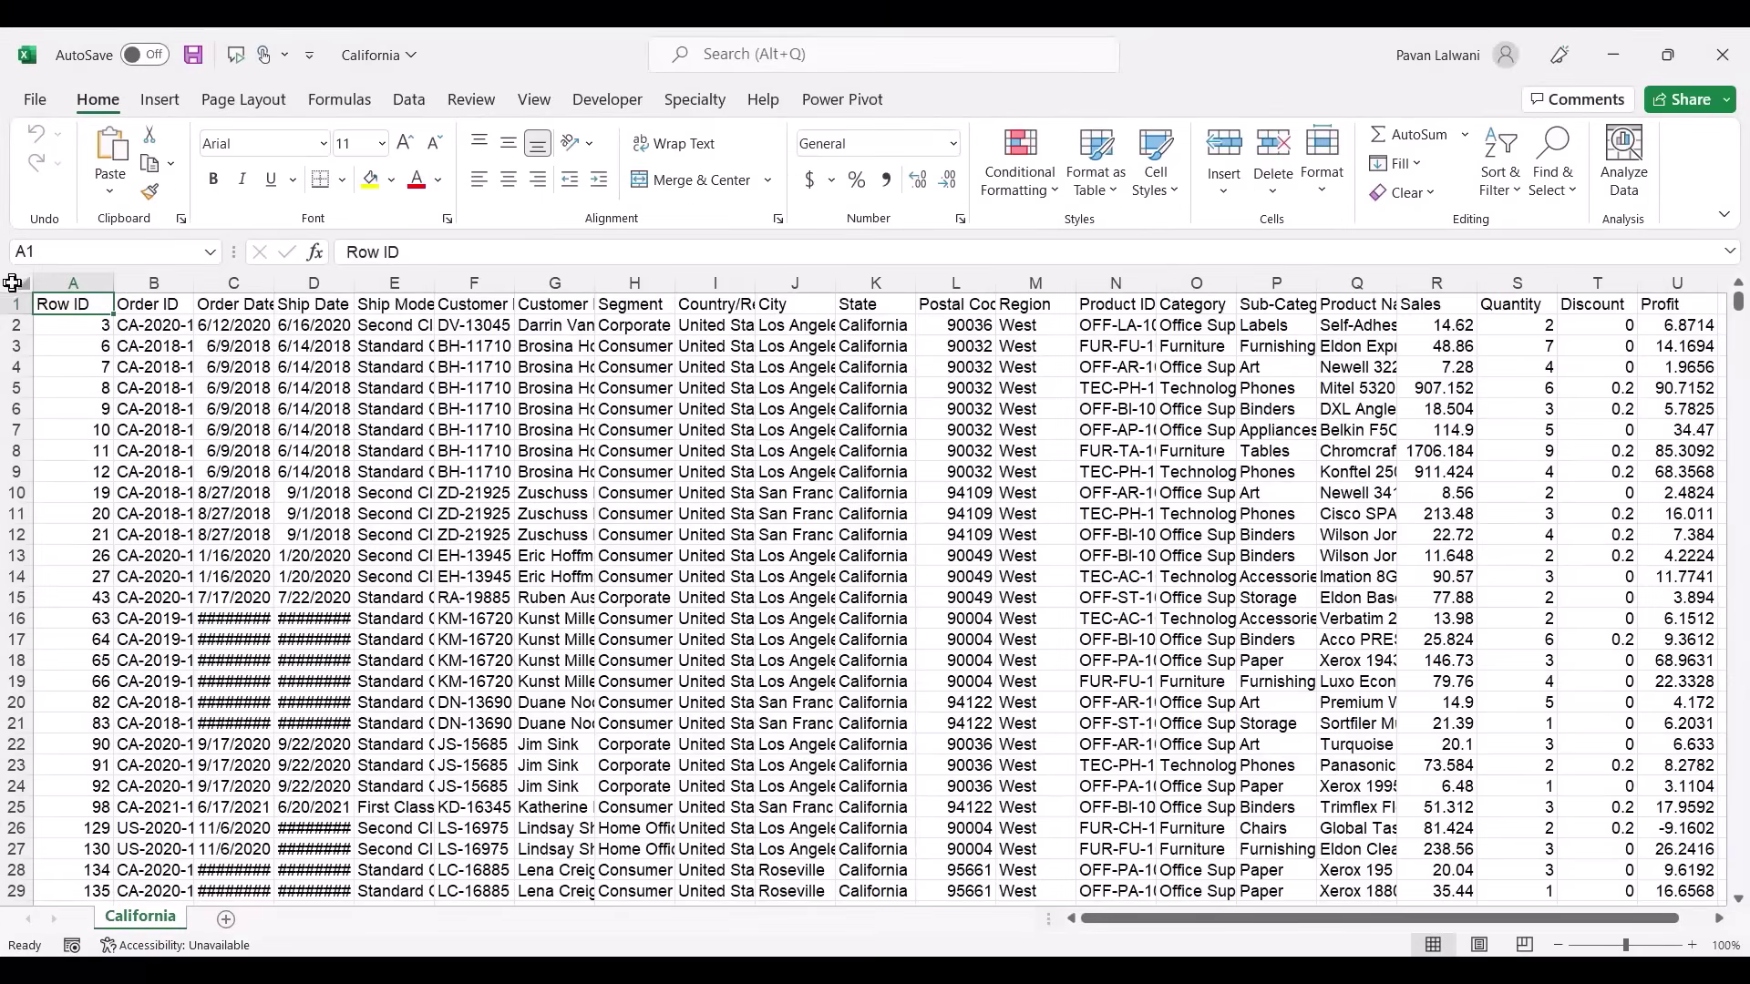
- Autofit the width of all columns in the California sheet so their contents can be read
click(18, 283)
click(132, 283)
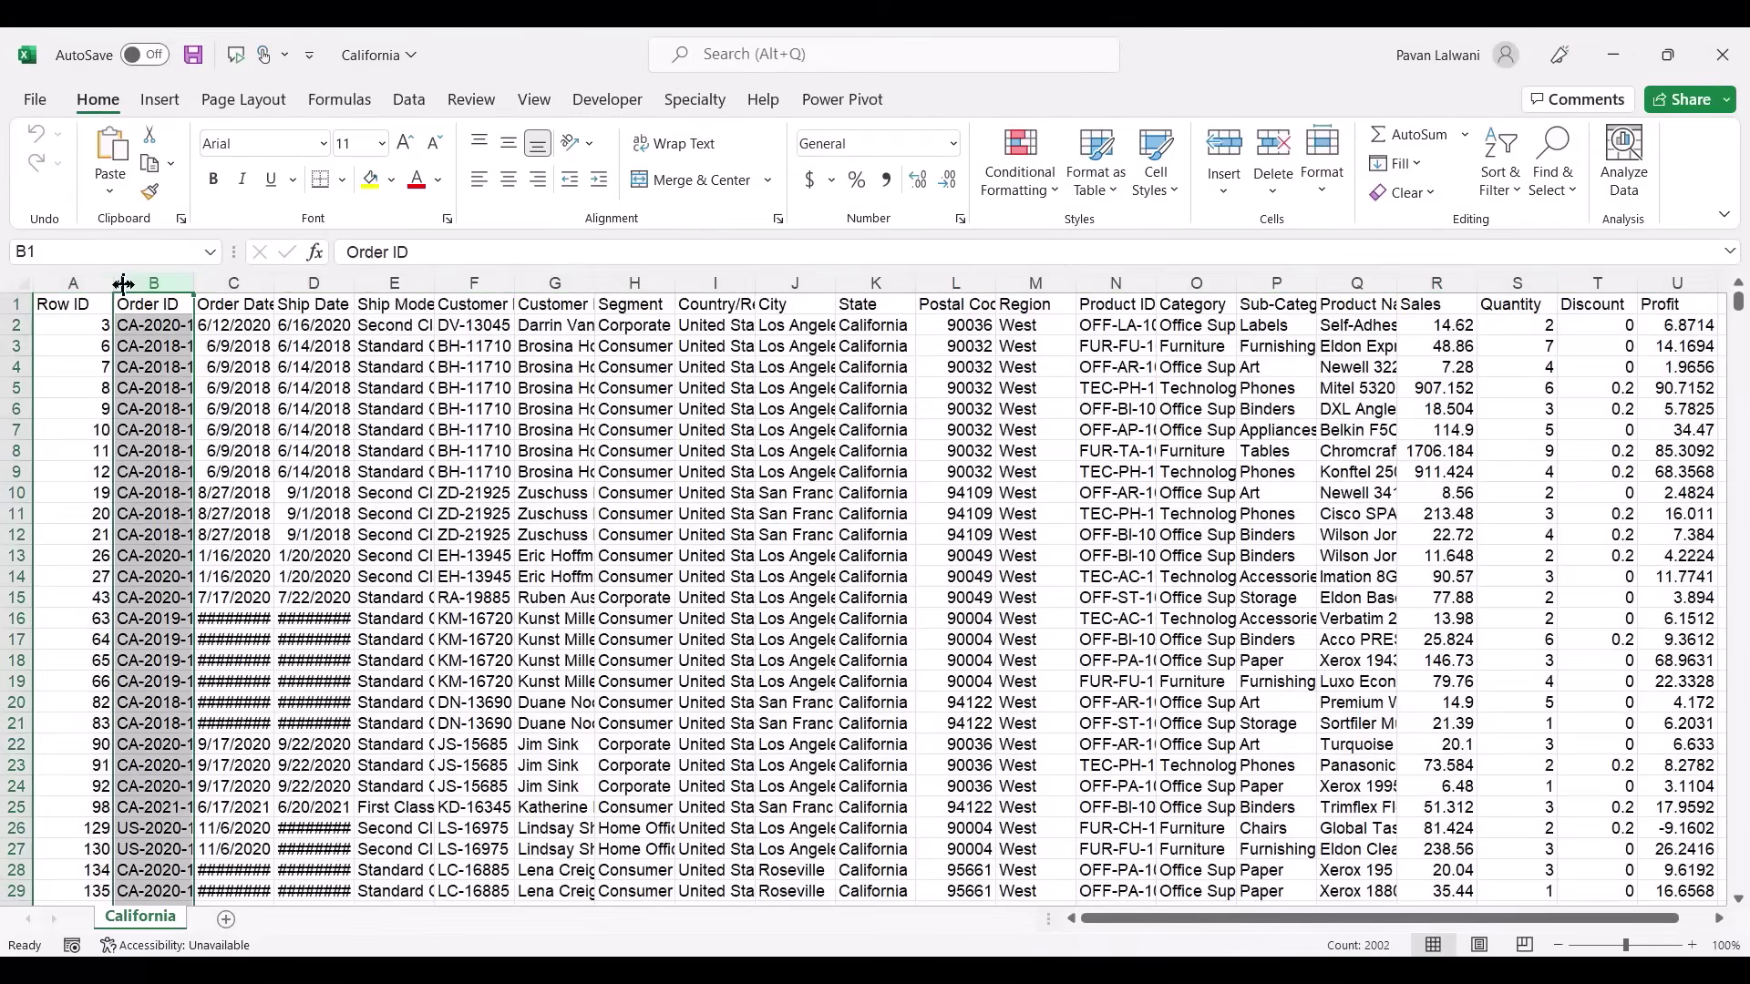
click(20, 284)
double_click(114, 284)
click(370, 383)
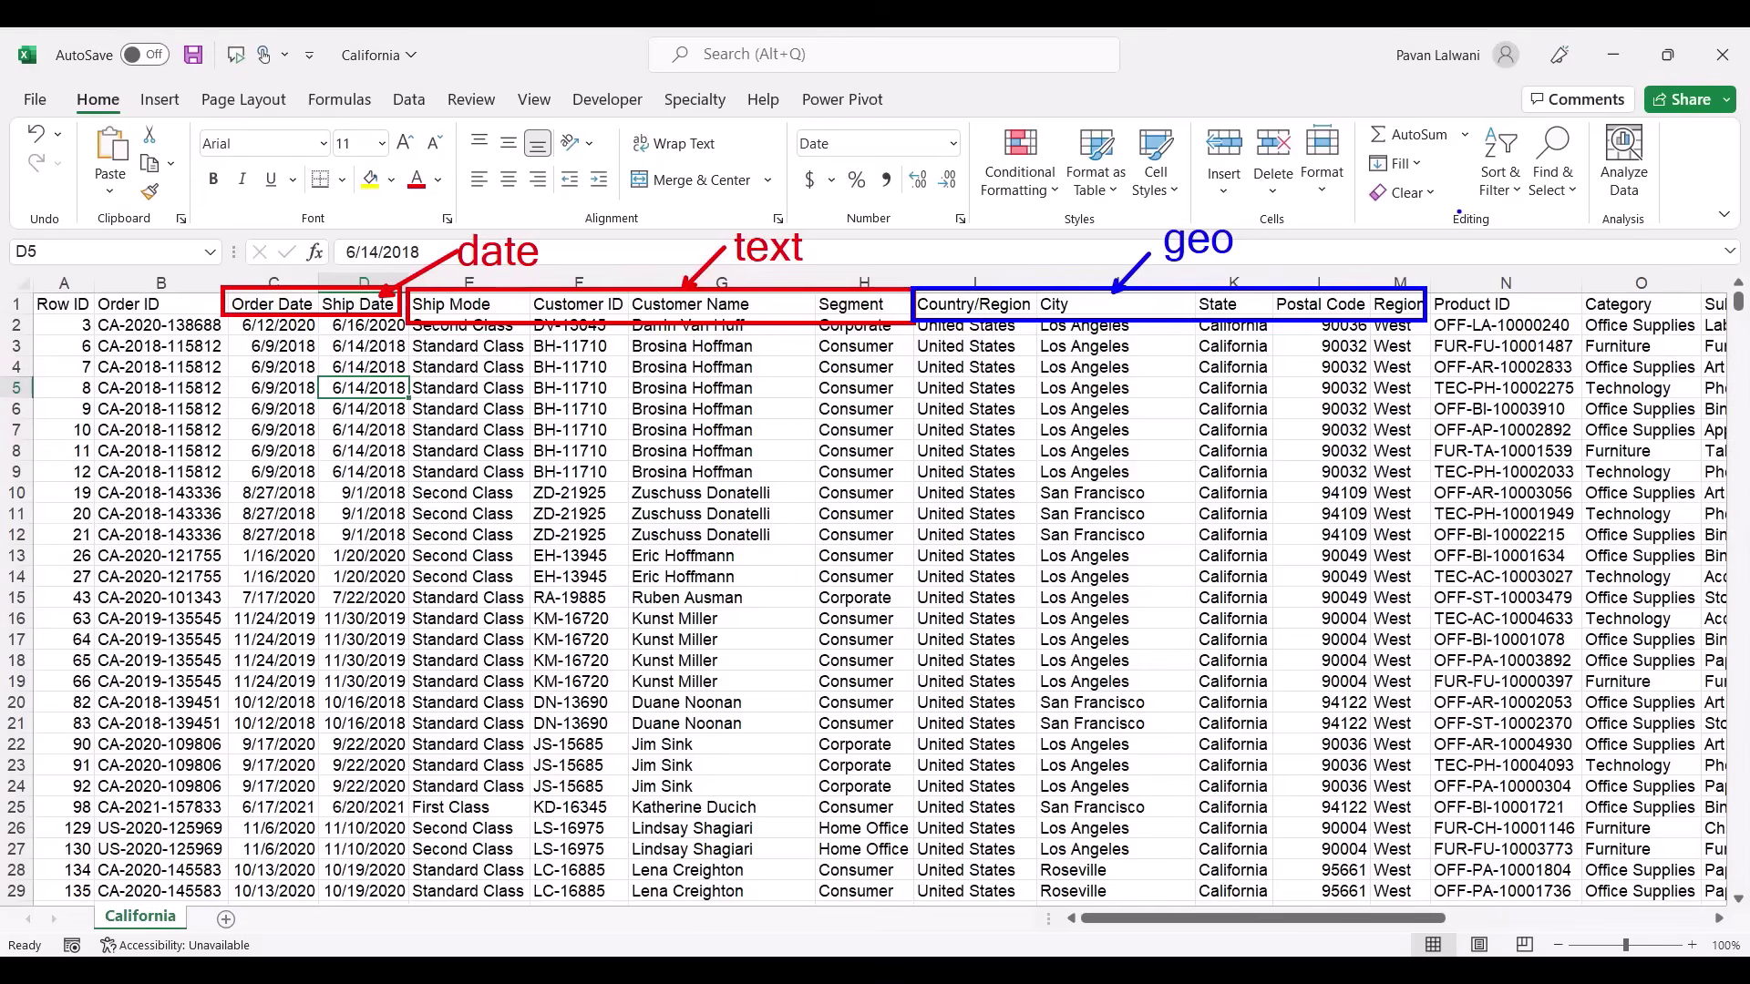
- Review the columns from Product ID through Profit in the California sheet, narrowing the Product Name column
drag(1378, 919, 1519, 925)
mouse_move(764, 289)
mouse_down()
mouse_move(922, 315)
mouse_move(1324, 315)
mouse_up()
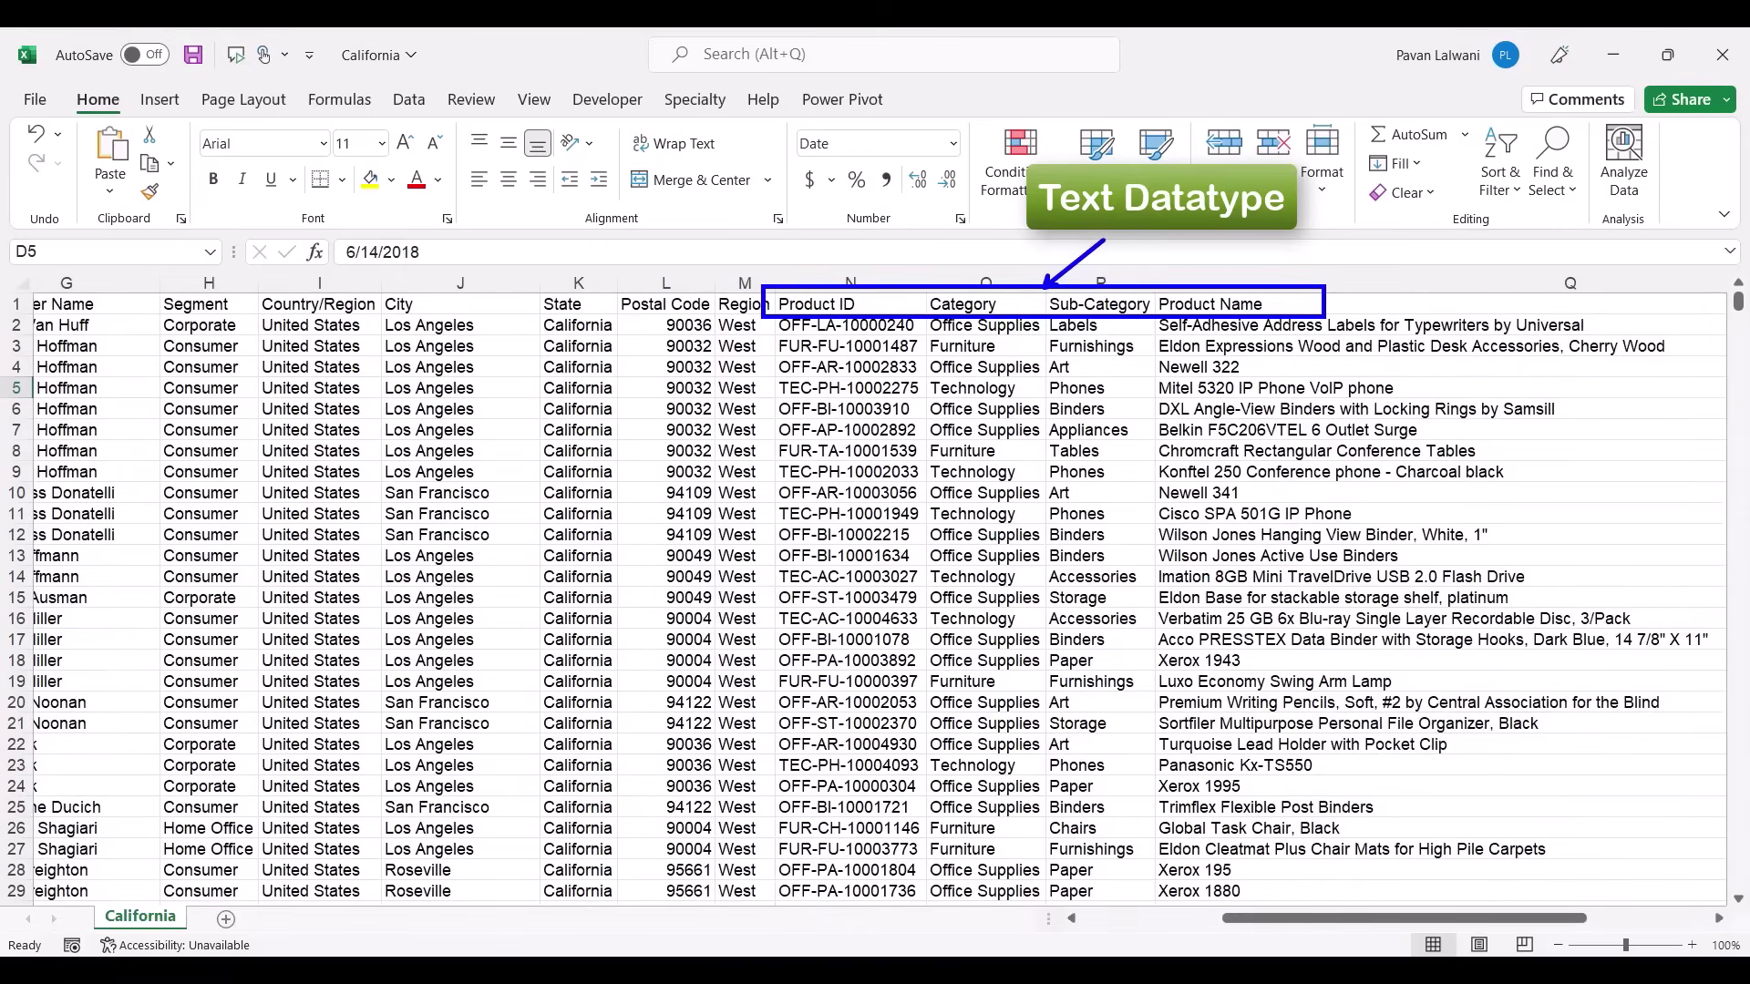
drag(1459, 919, 1568, 918)
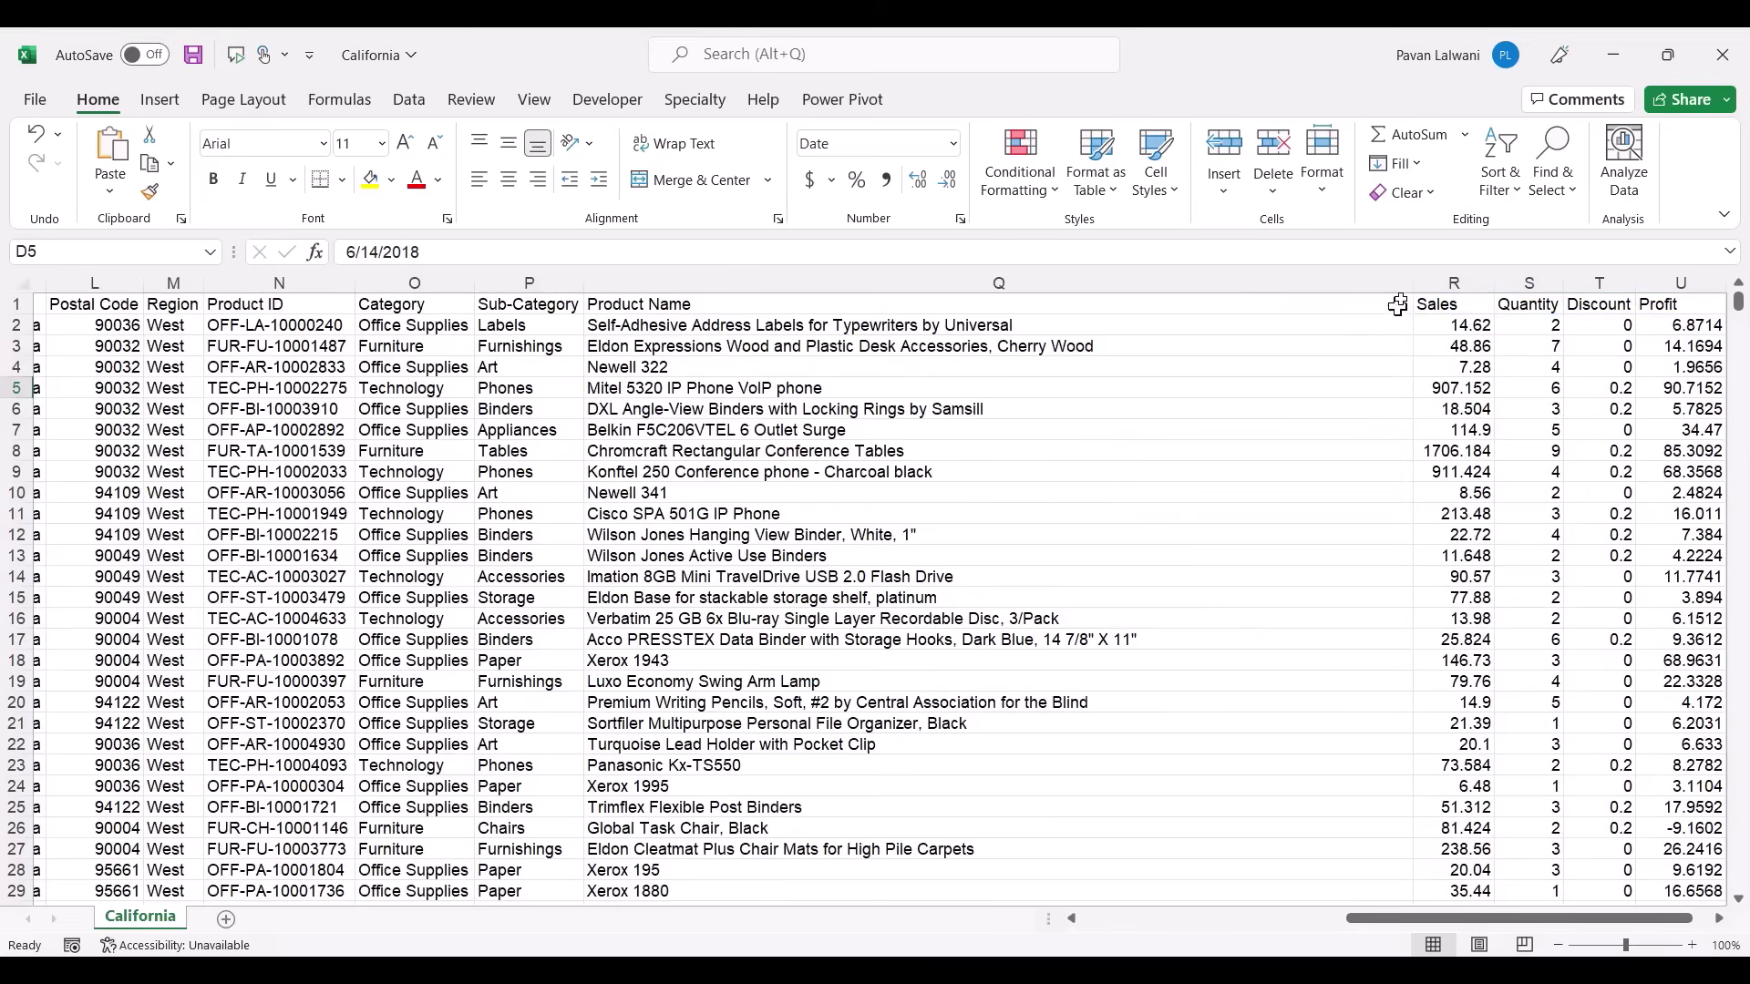
drag(1412, 282, 875, 284)
drag(1372, 918, 1276, 919)
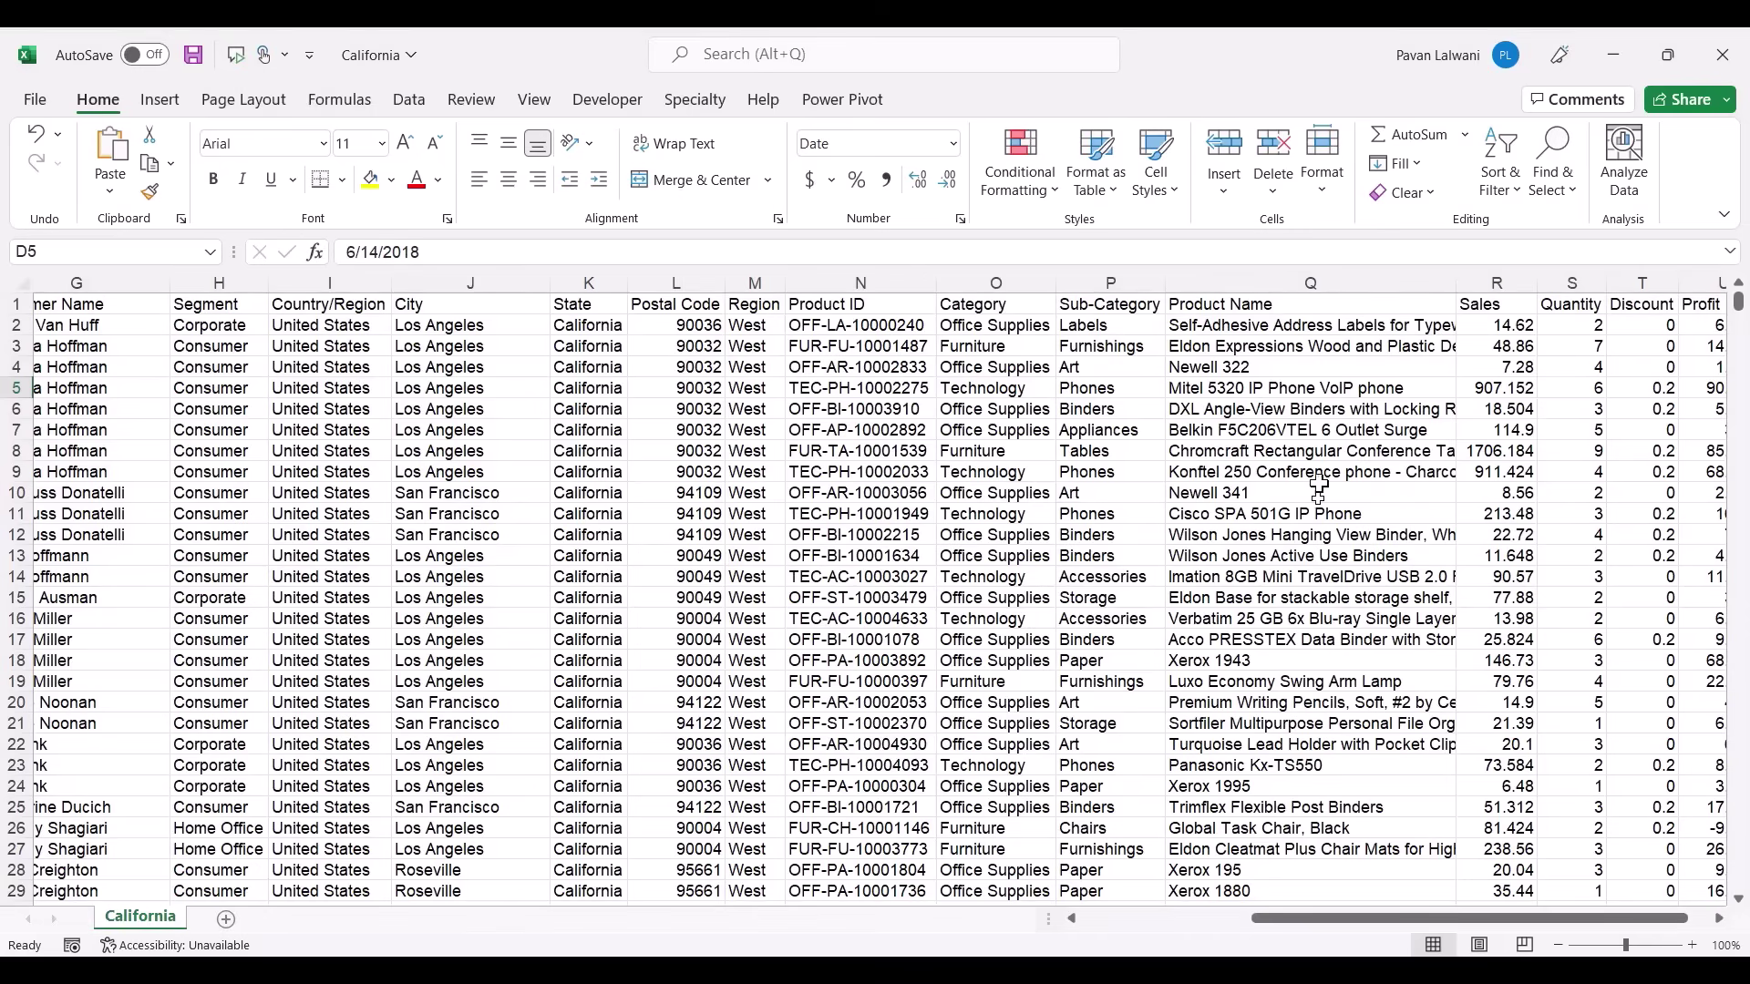
- Compare the State column with the California workbook and sheet names, and close the workbook
drag(1340, 934, 1019, 927)
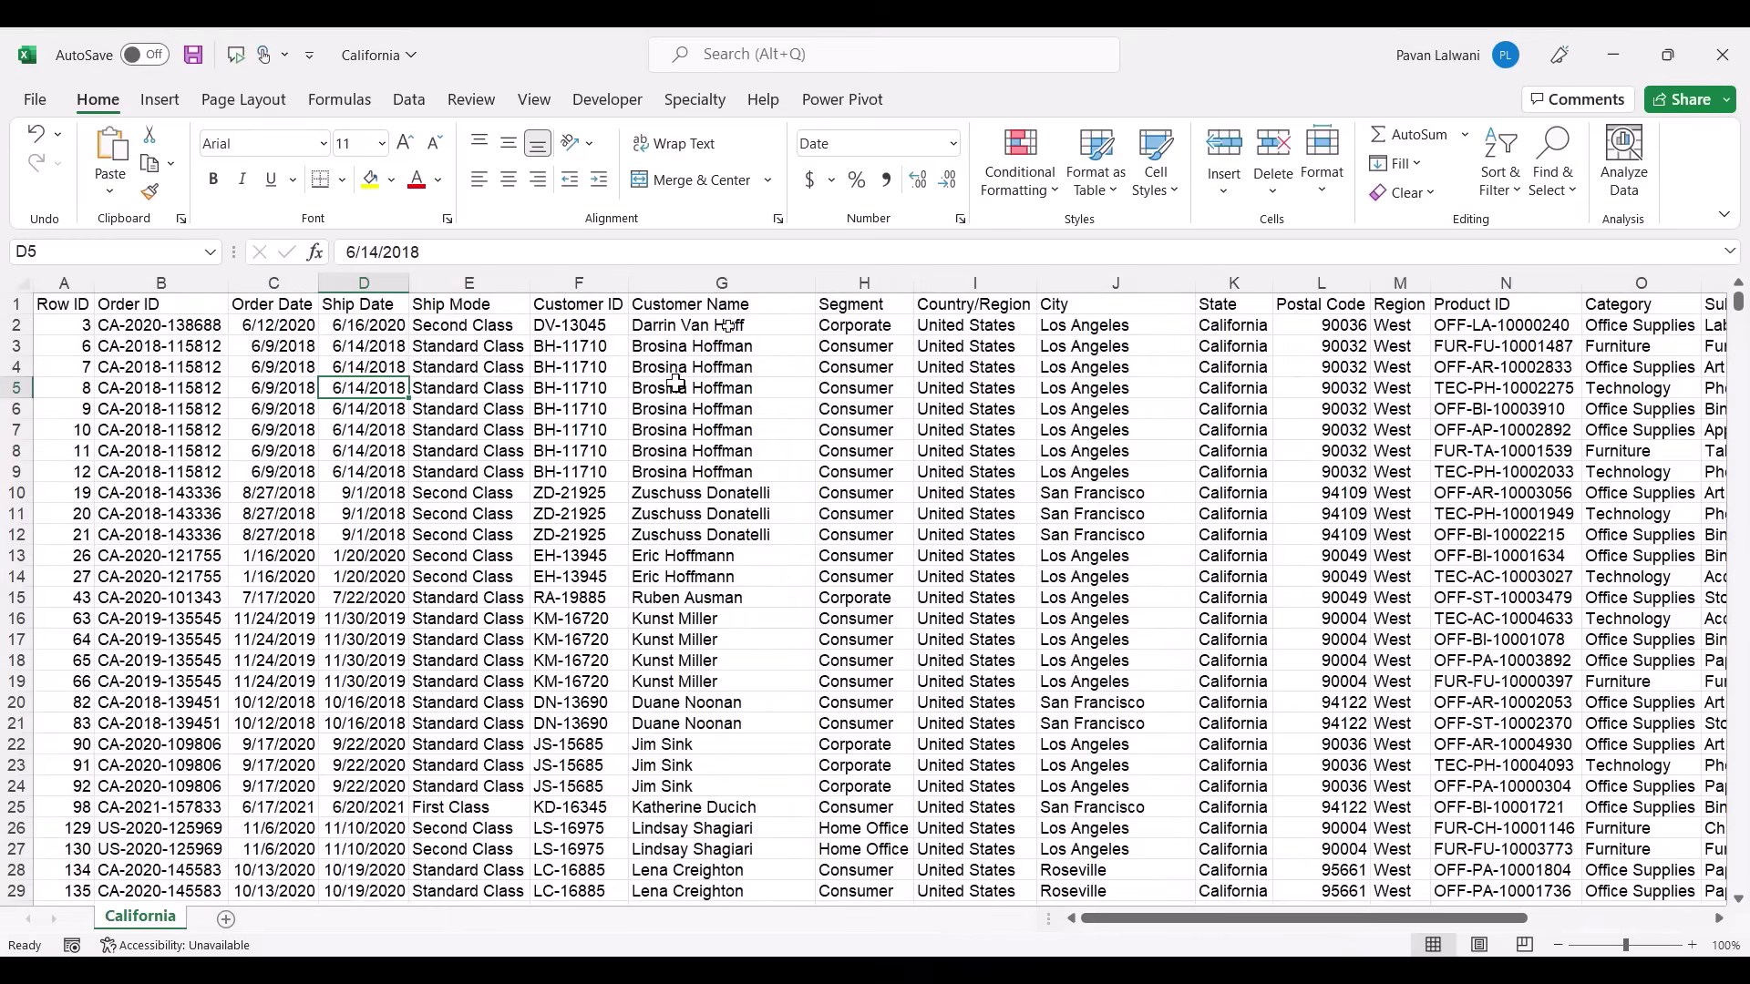
drag(1194, 285, 1277, 897)
mouse_move(1194, 635)
mouse_down()
mouse_move(396, 80)
mouse_move(430, 68)
mouse_up()
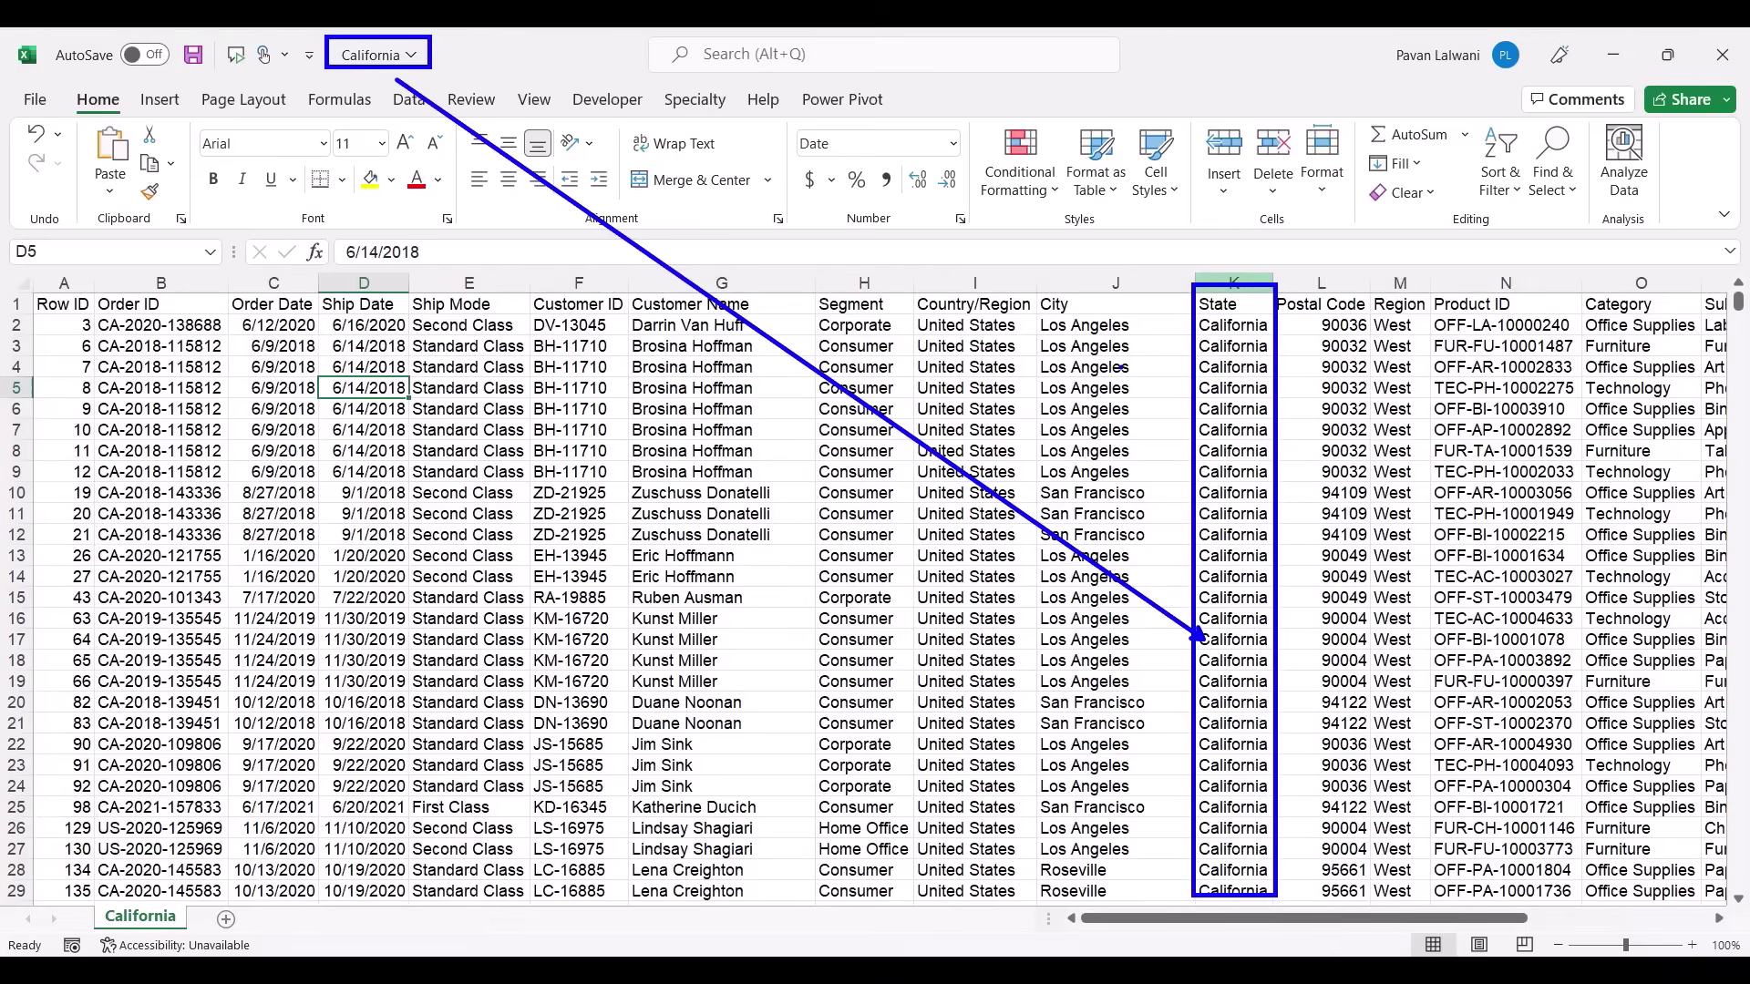
drag(100, 894, 210, 934)
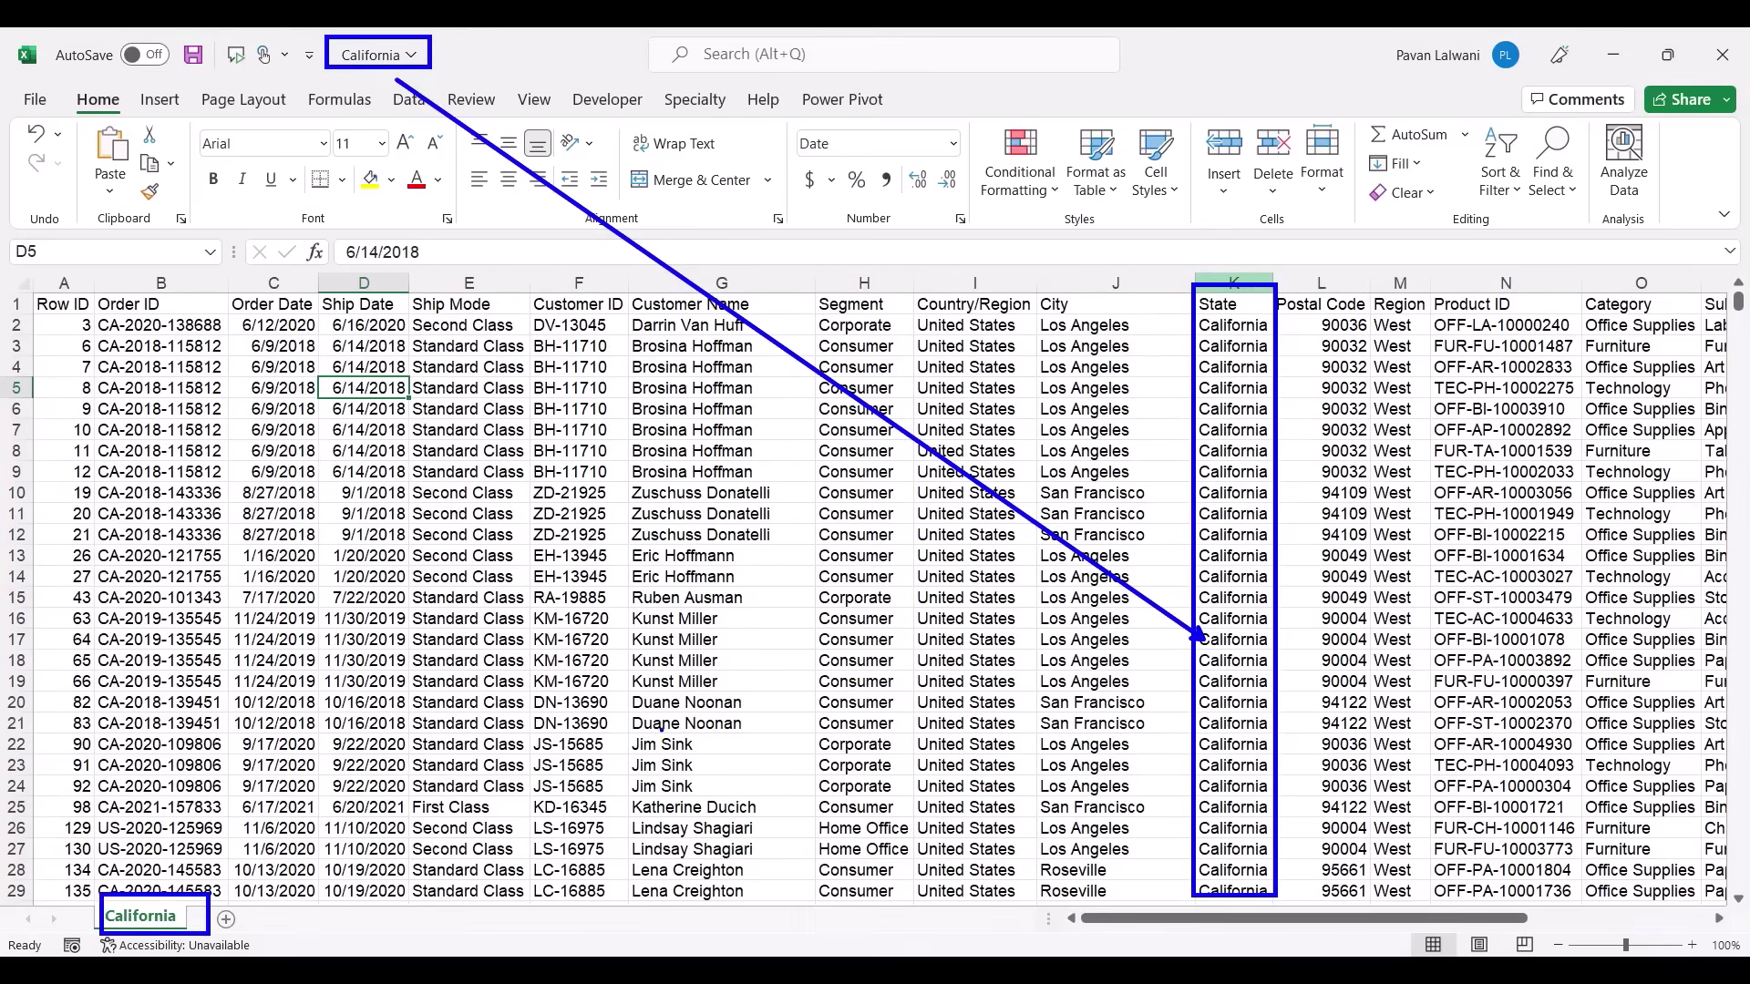
key(Escape)
click(1233, 535)
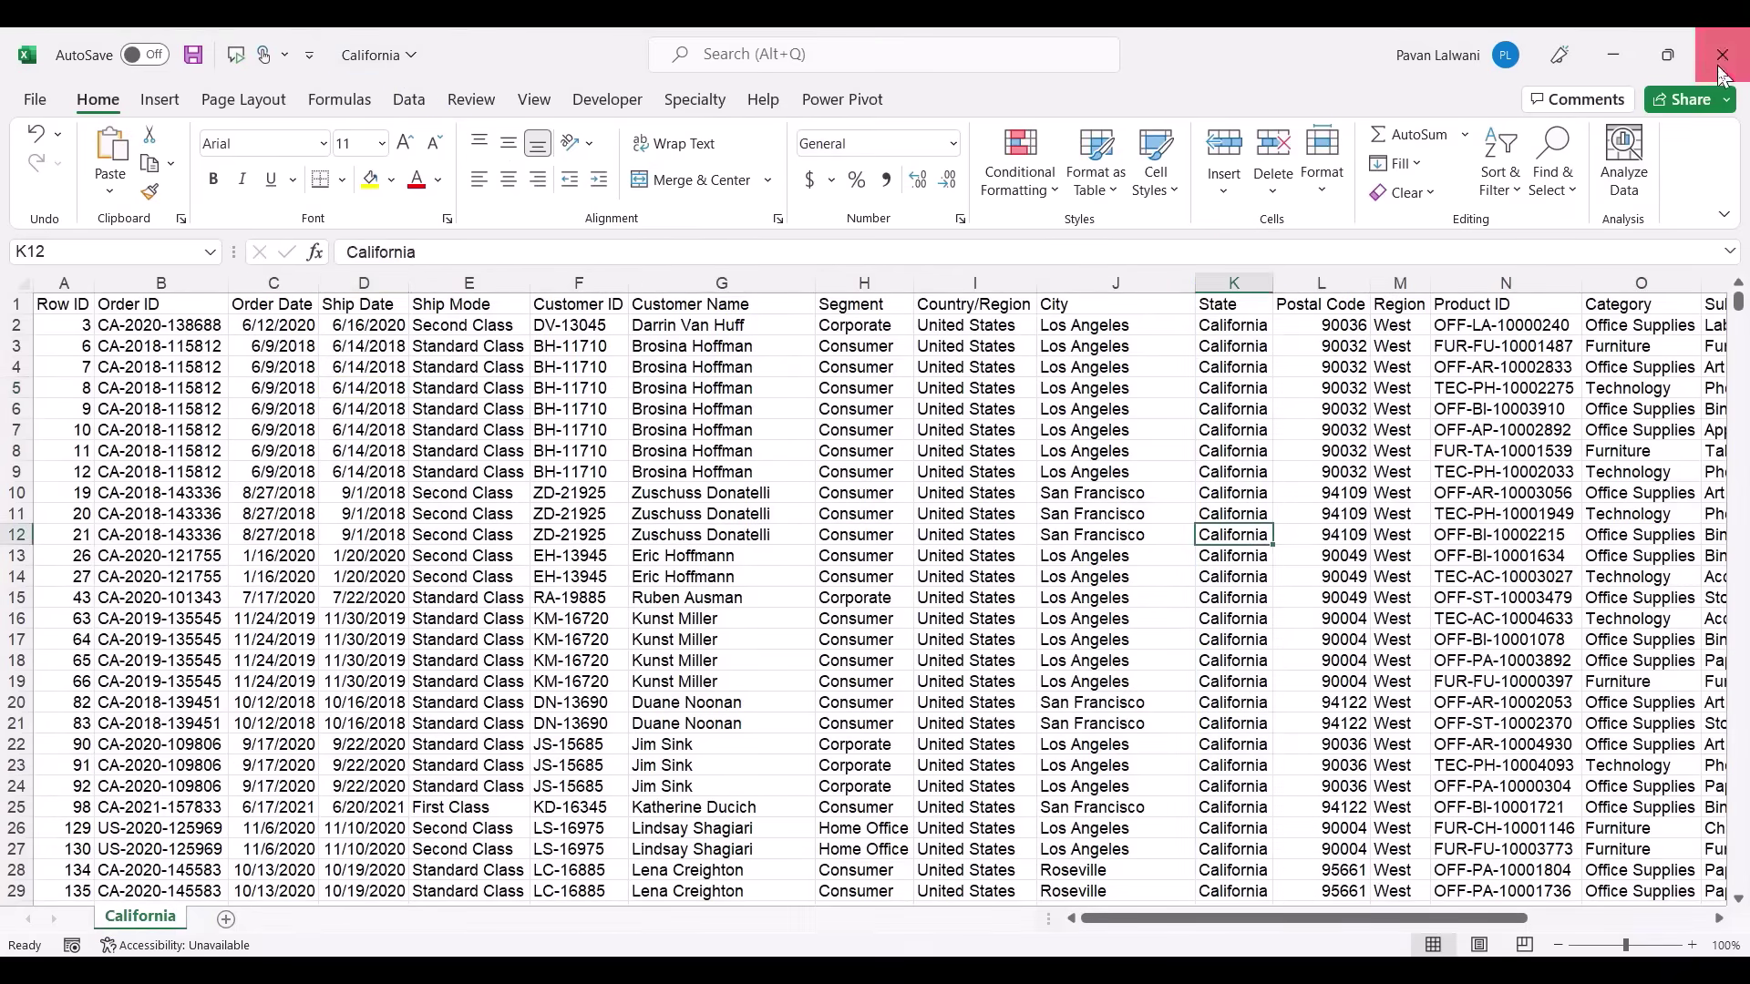
click(1722, 54)
click(875, 531)
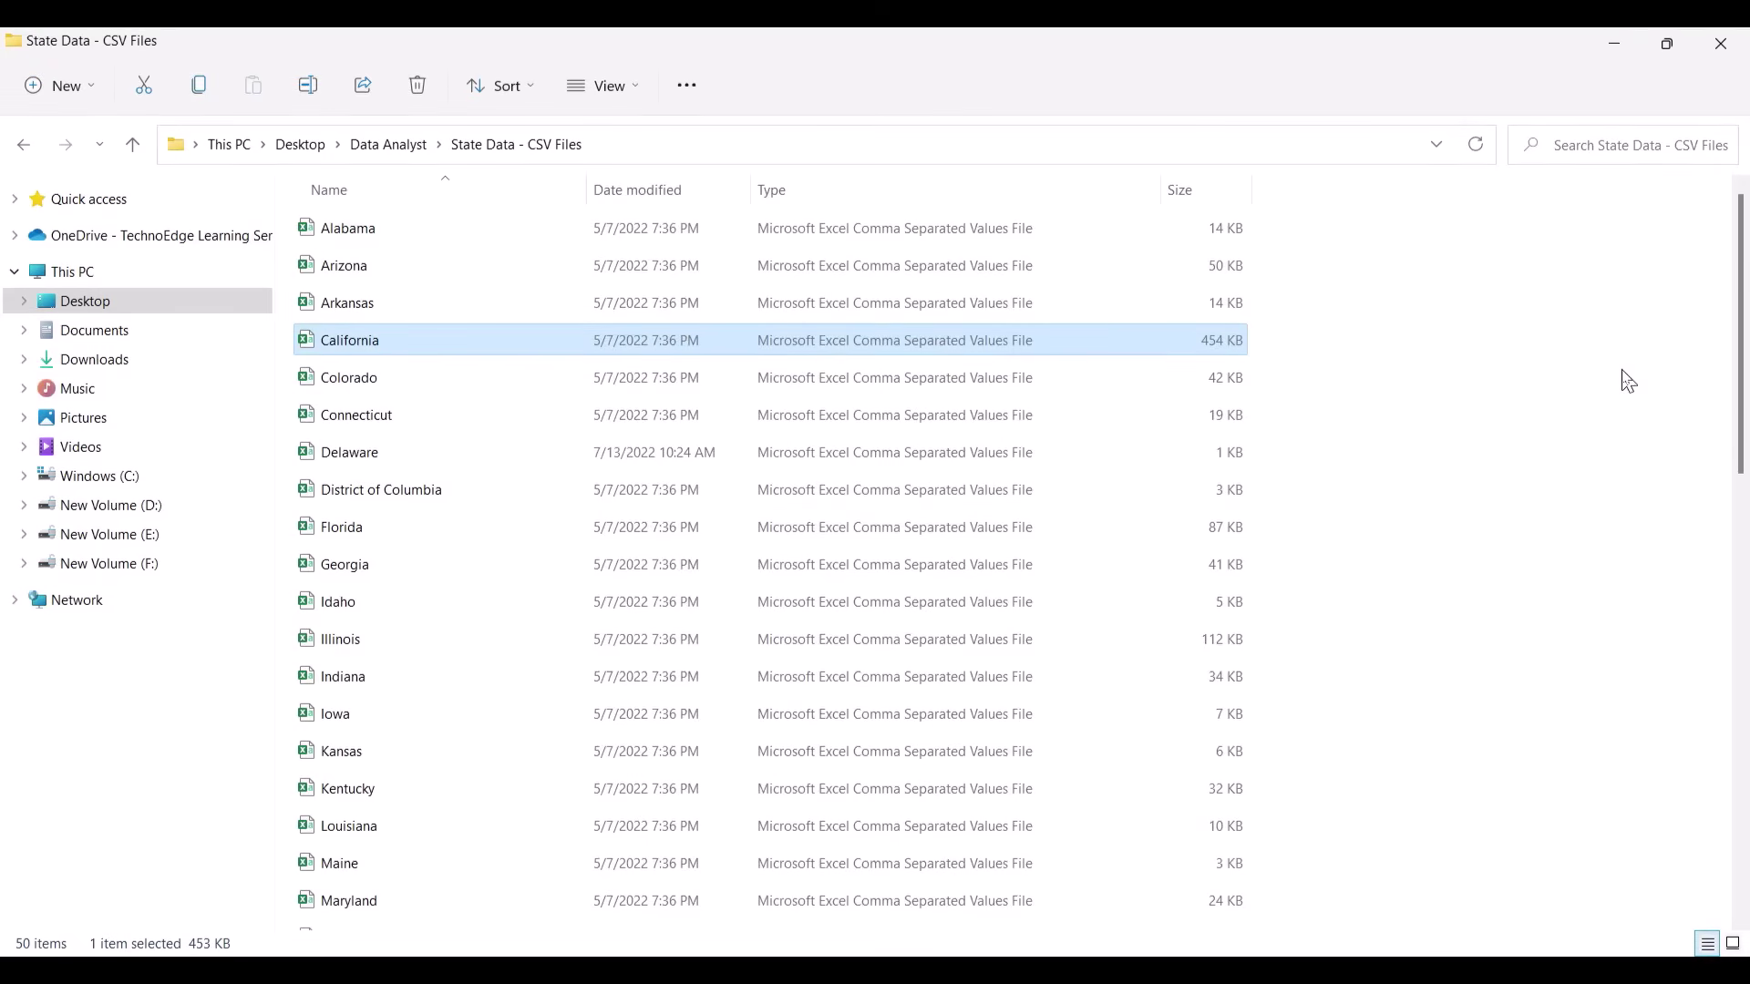
mouse_move(1421, 395)
mouse_down()
mouse_move(1455, 358)
mouse_move(1443, 435)
mouse_move(1502, 467)
mouse_move(1420, 466)
mouse_up()
mouse_move(1368, 366)
mouse_down()
mouse_move(1427, 581)
mouse_move(1606, 537)
mouse_move(1539, 367)
mouse_move(1367, 366)
mouse_up()
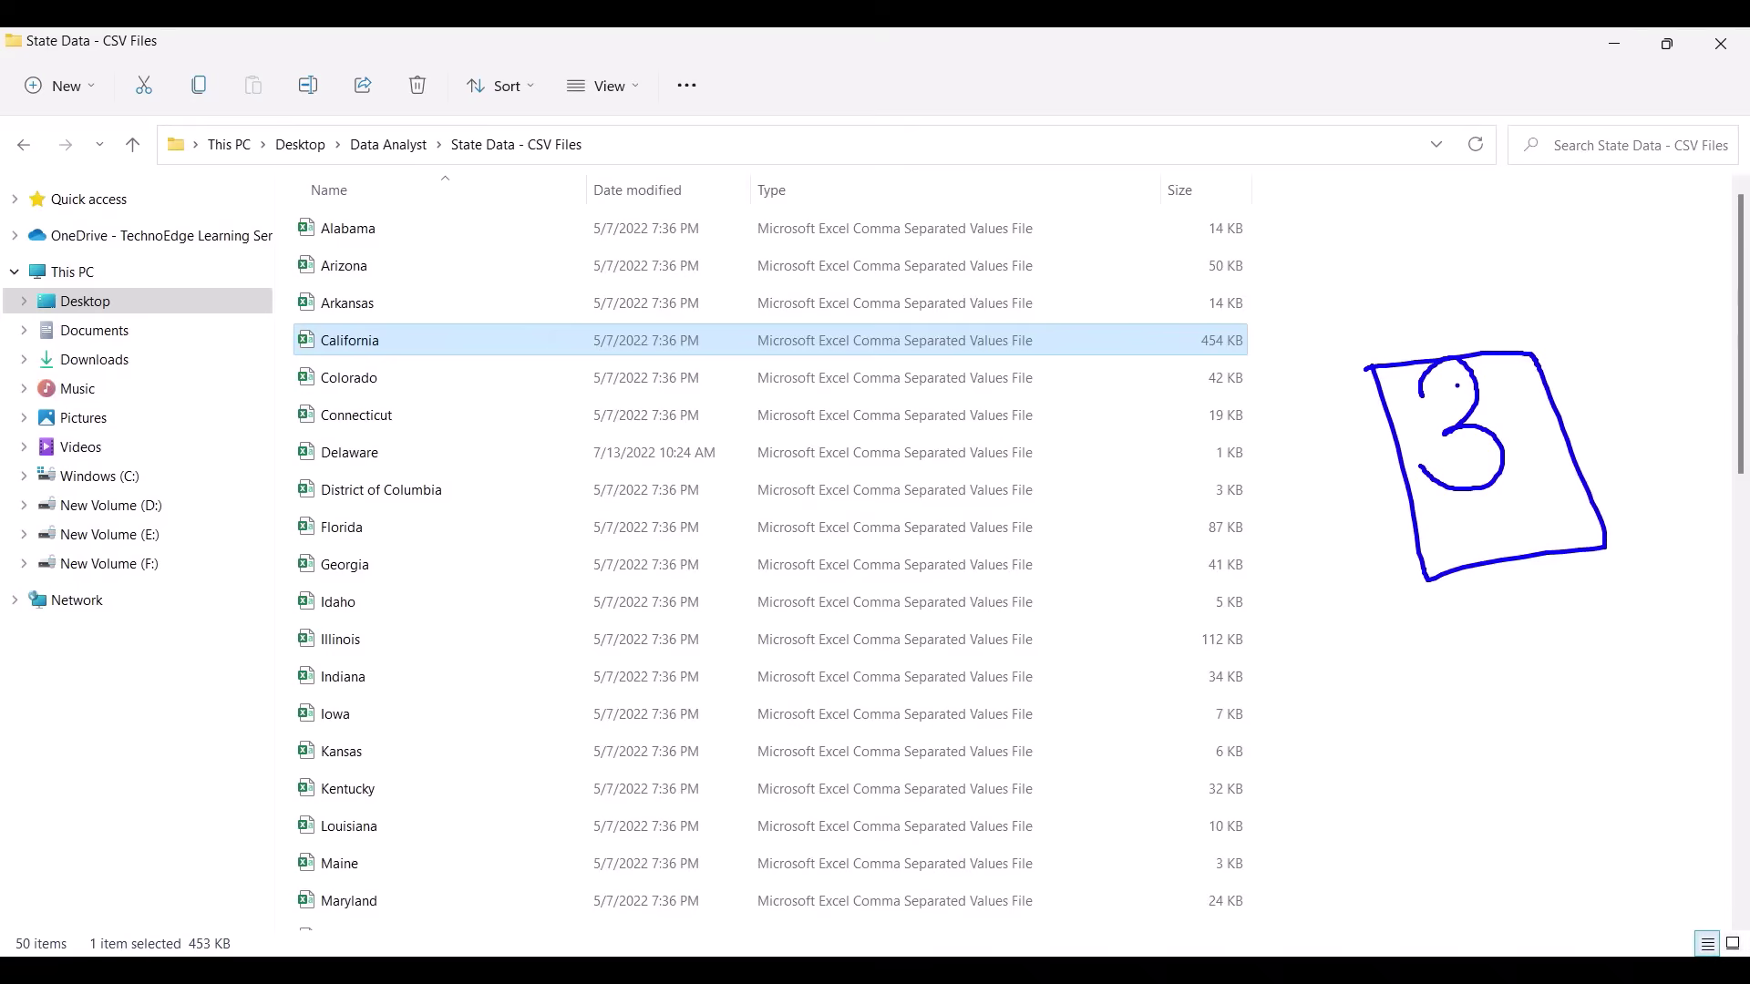
key(Escape)
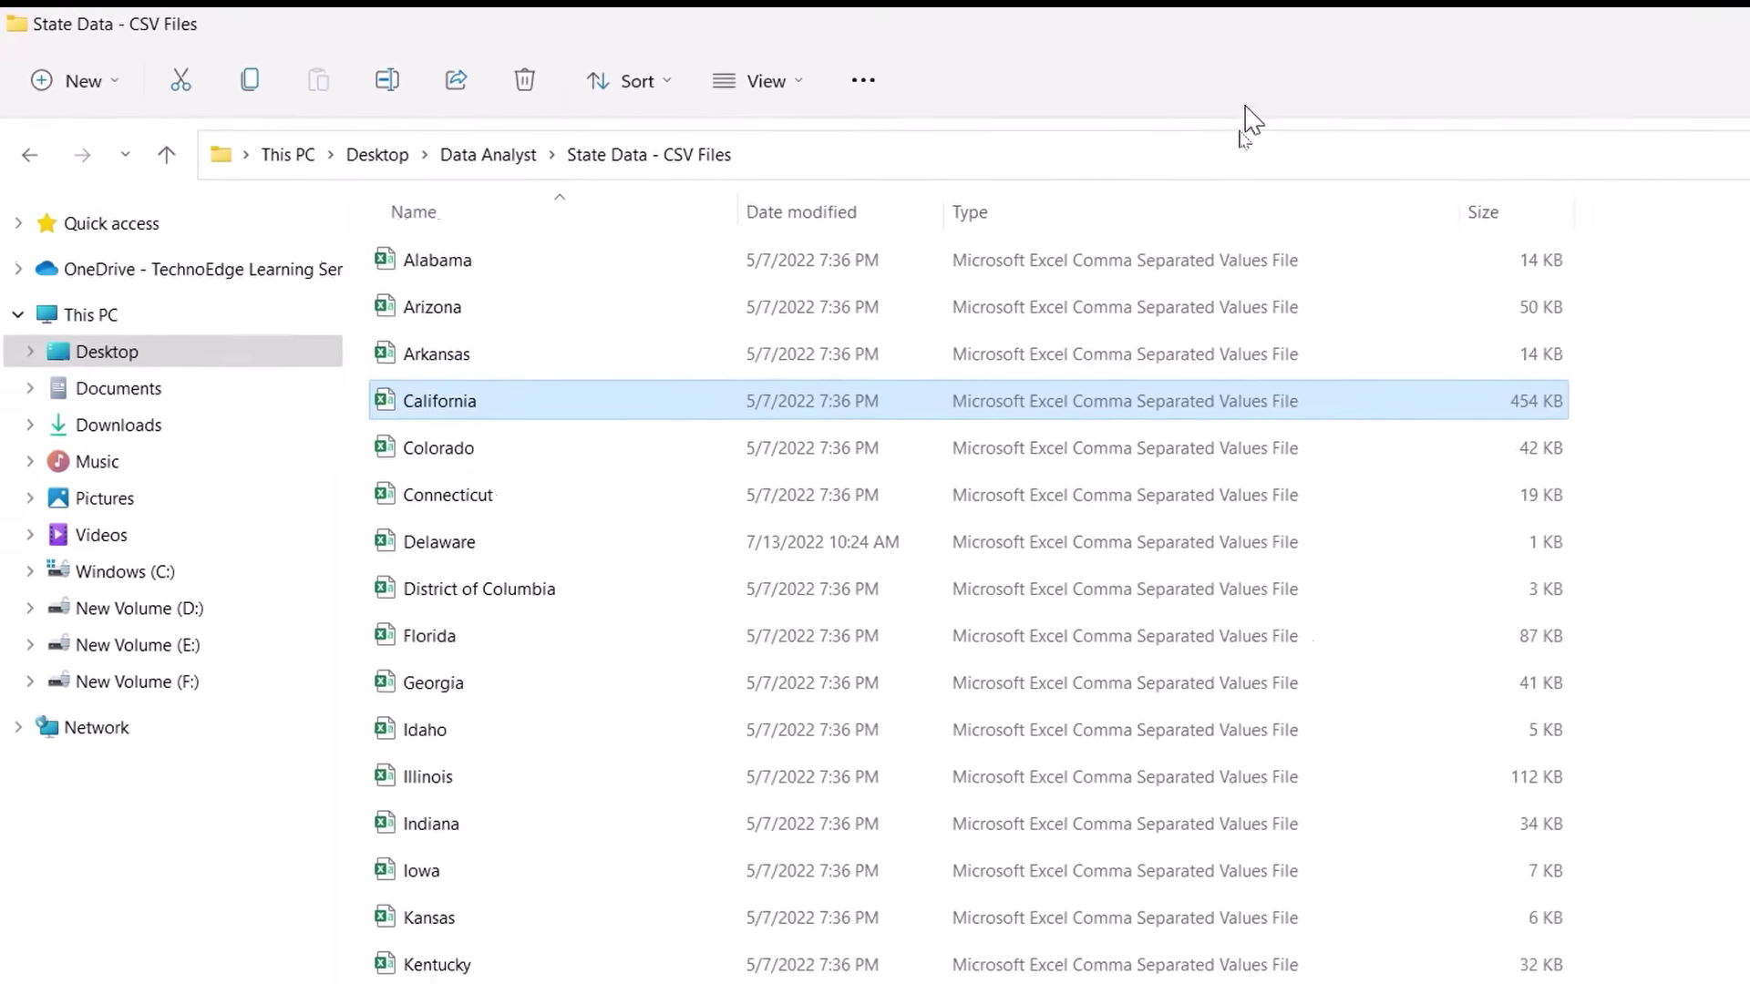
- Copy the full path of the State Data - CSV Files folder from File Explorer
click(1222, 157)
right_click(1220, 164)
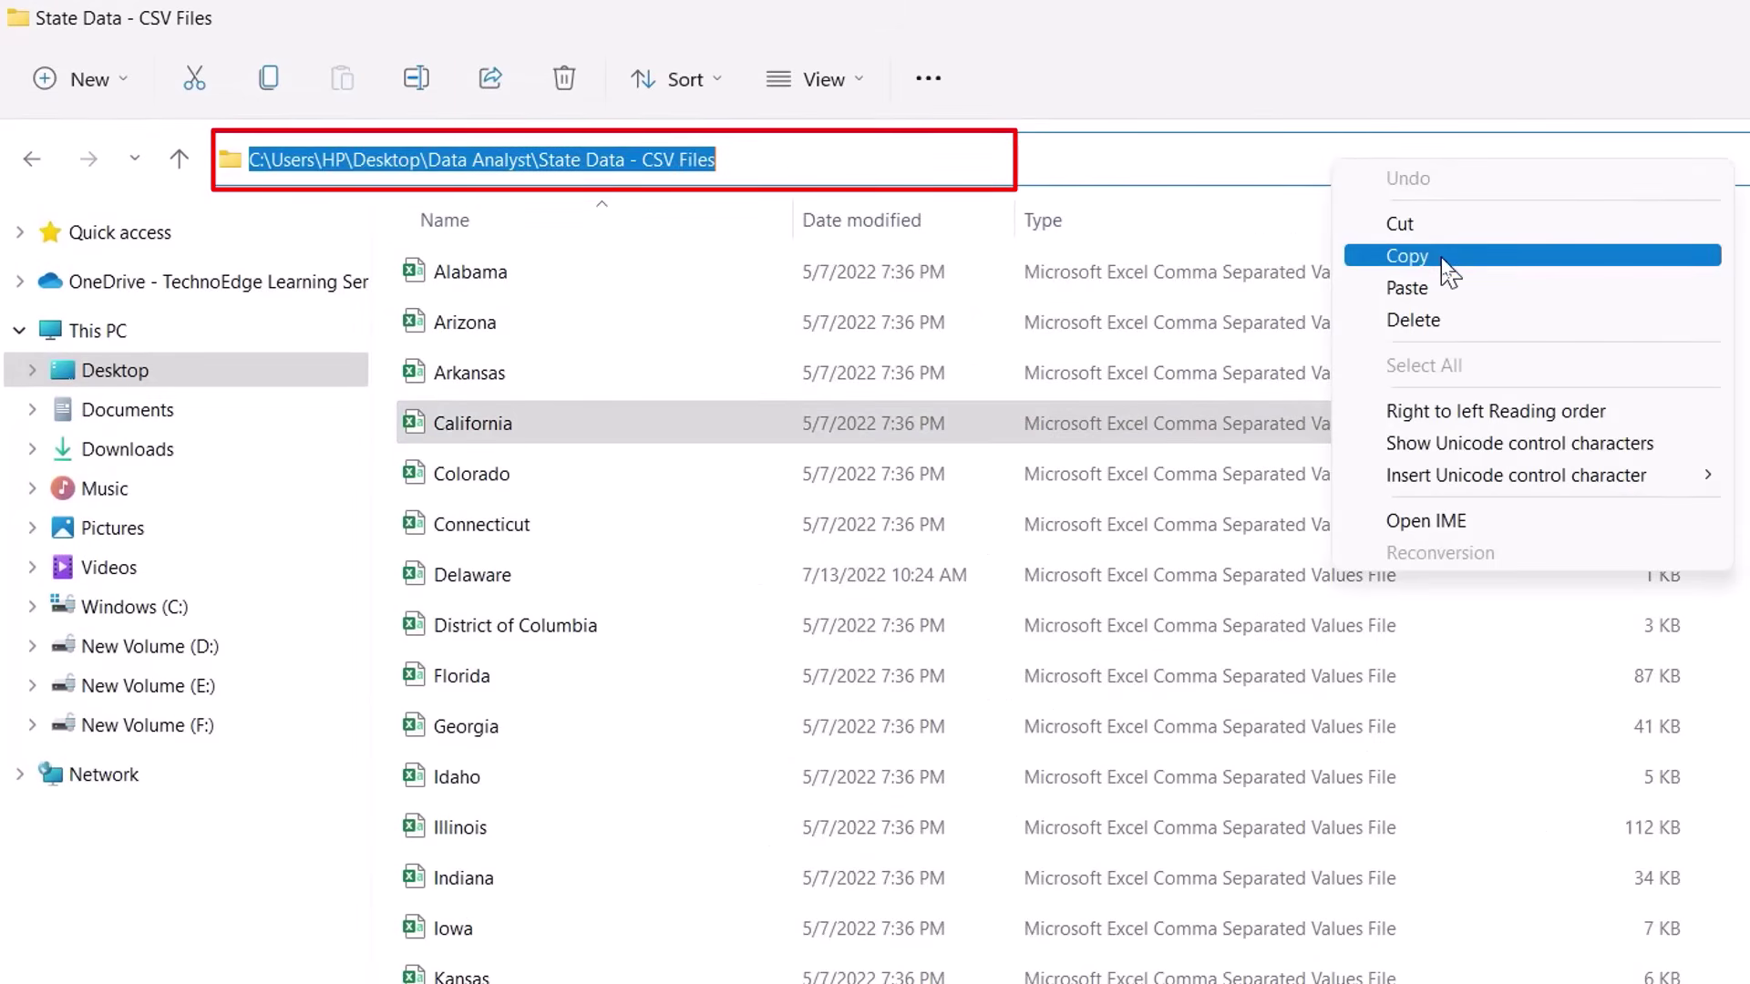
click(1448, 268)
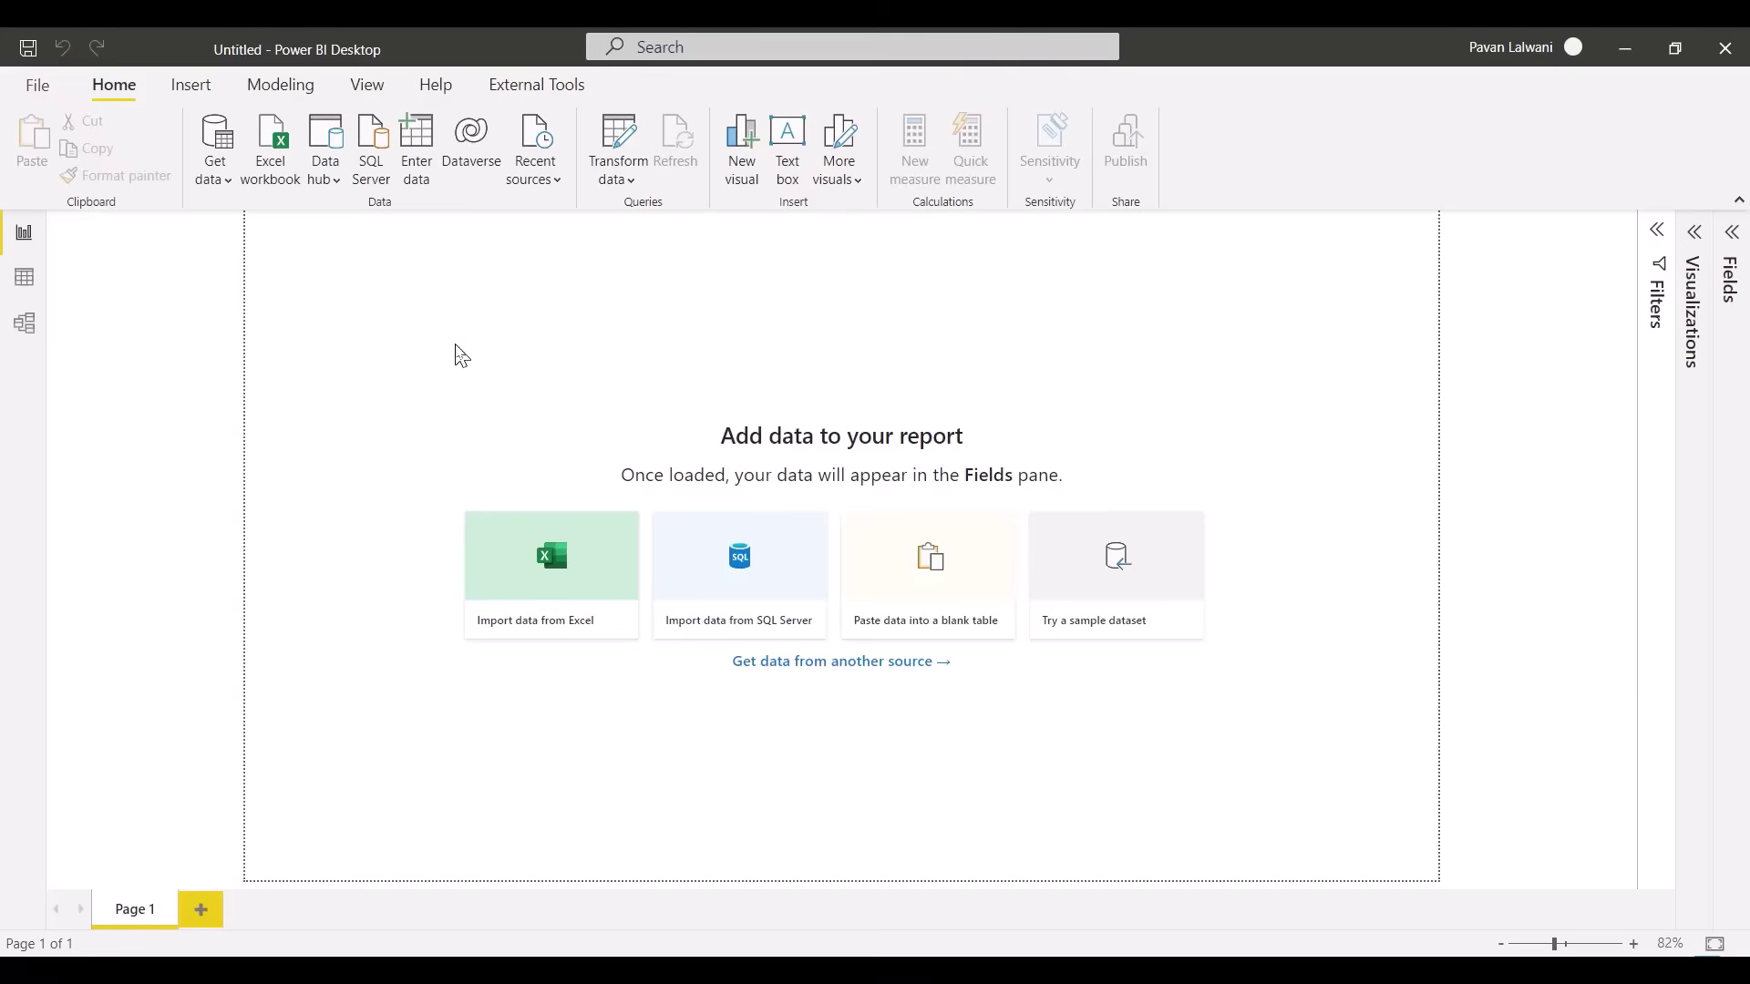
click(215, 179)
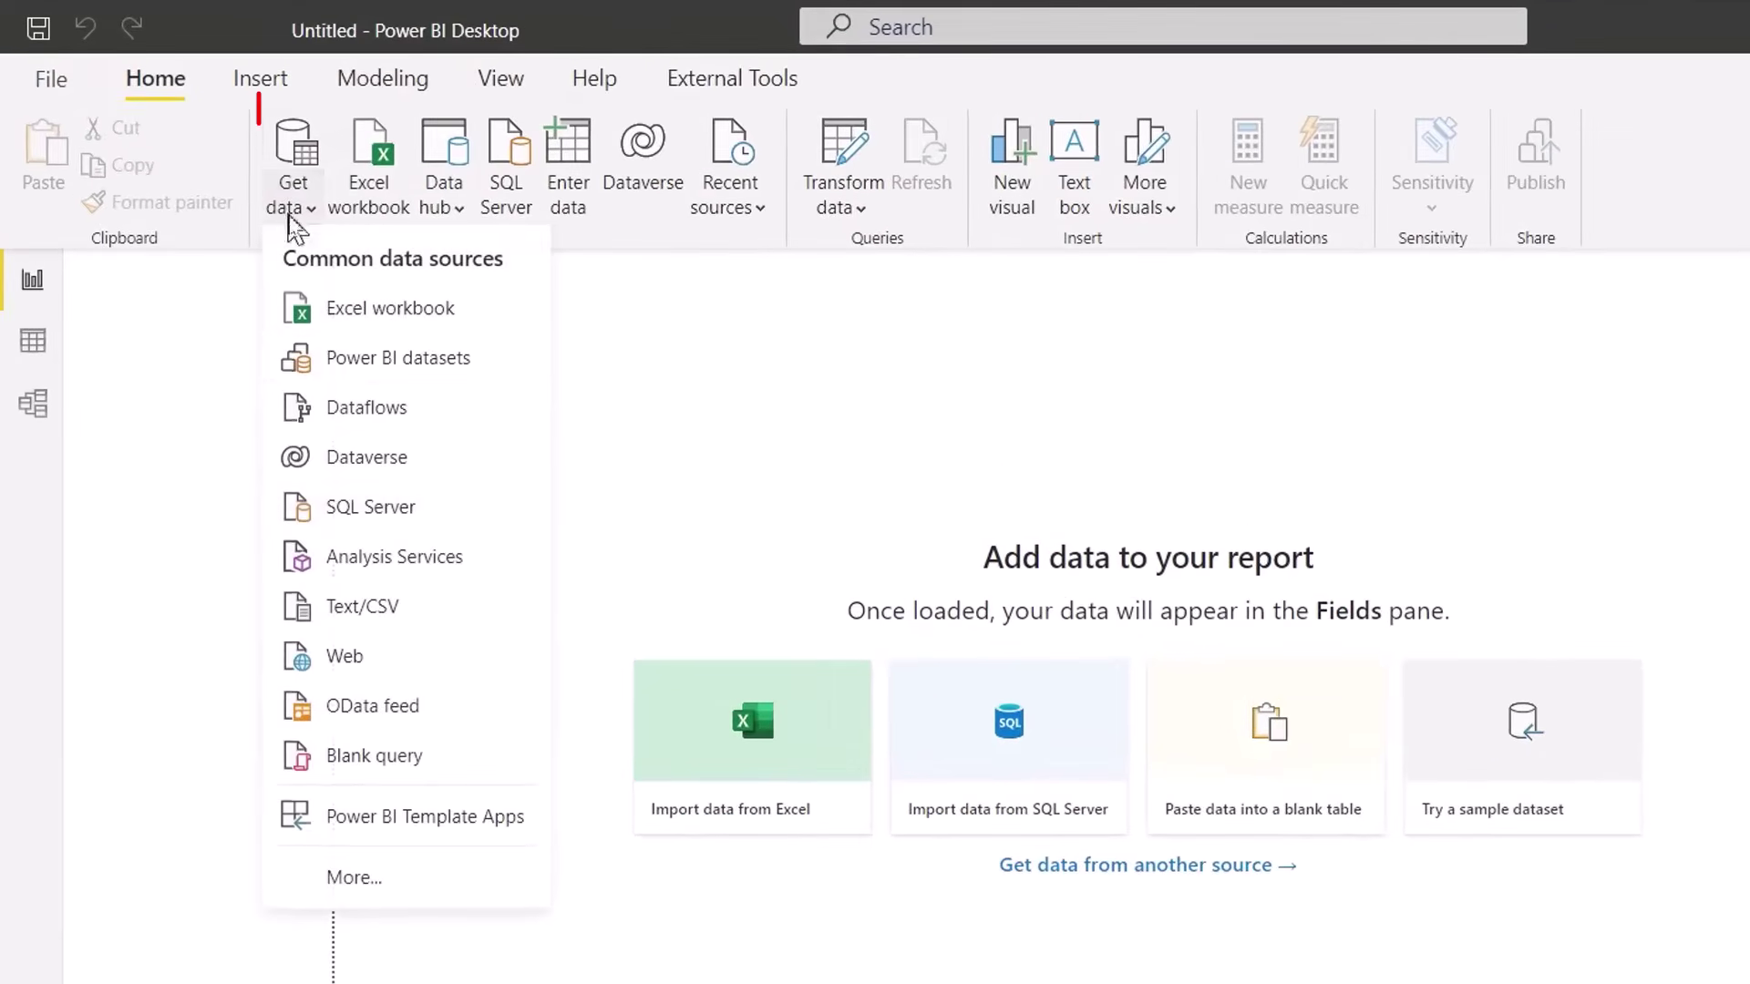
click(351, 875)
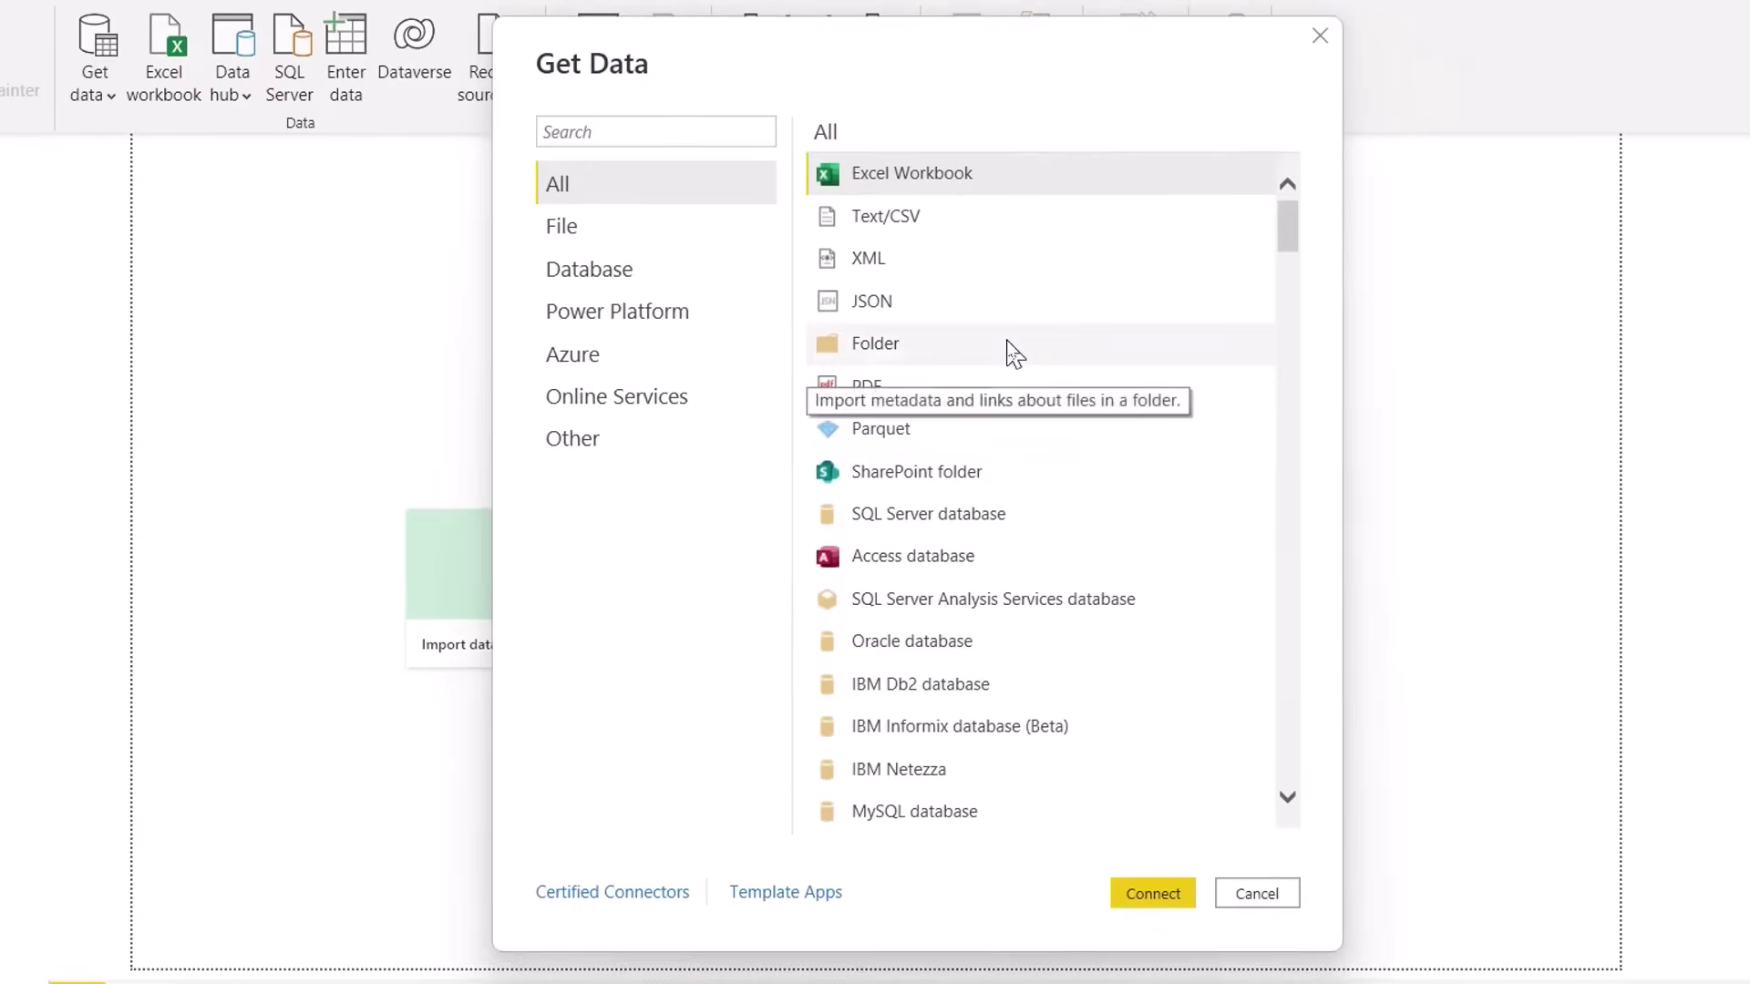
click(1292, 484)
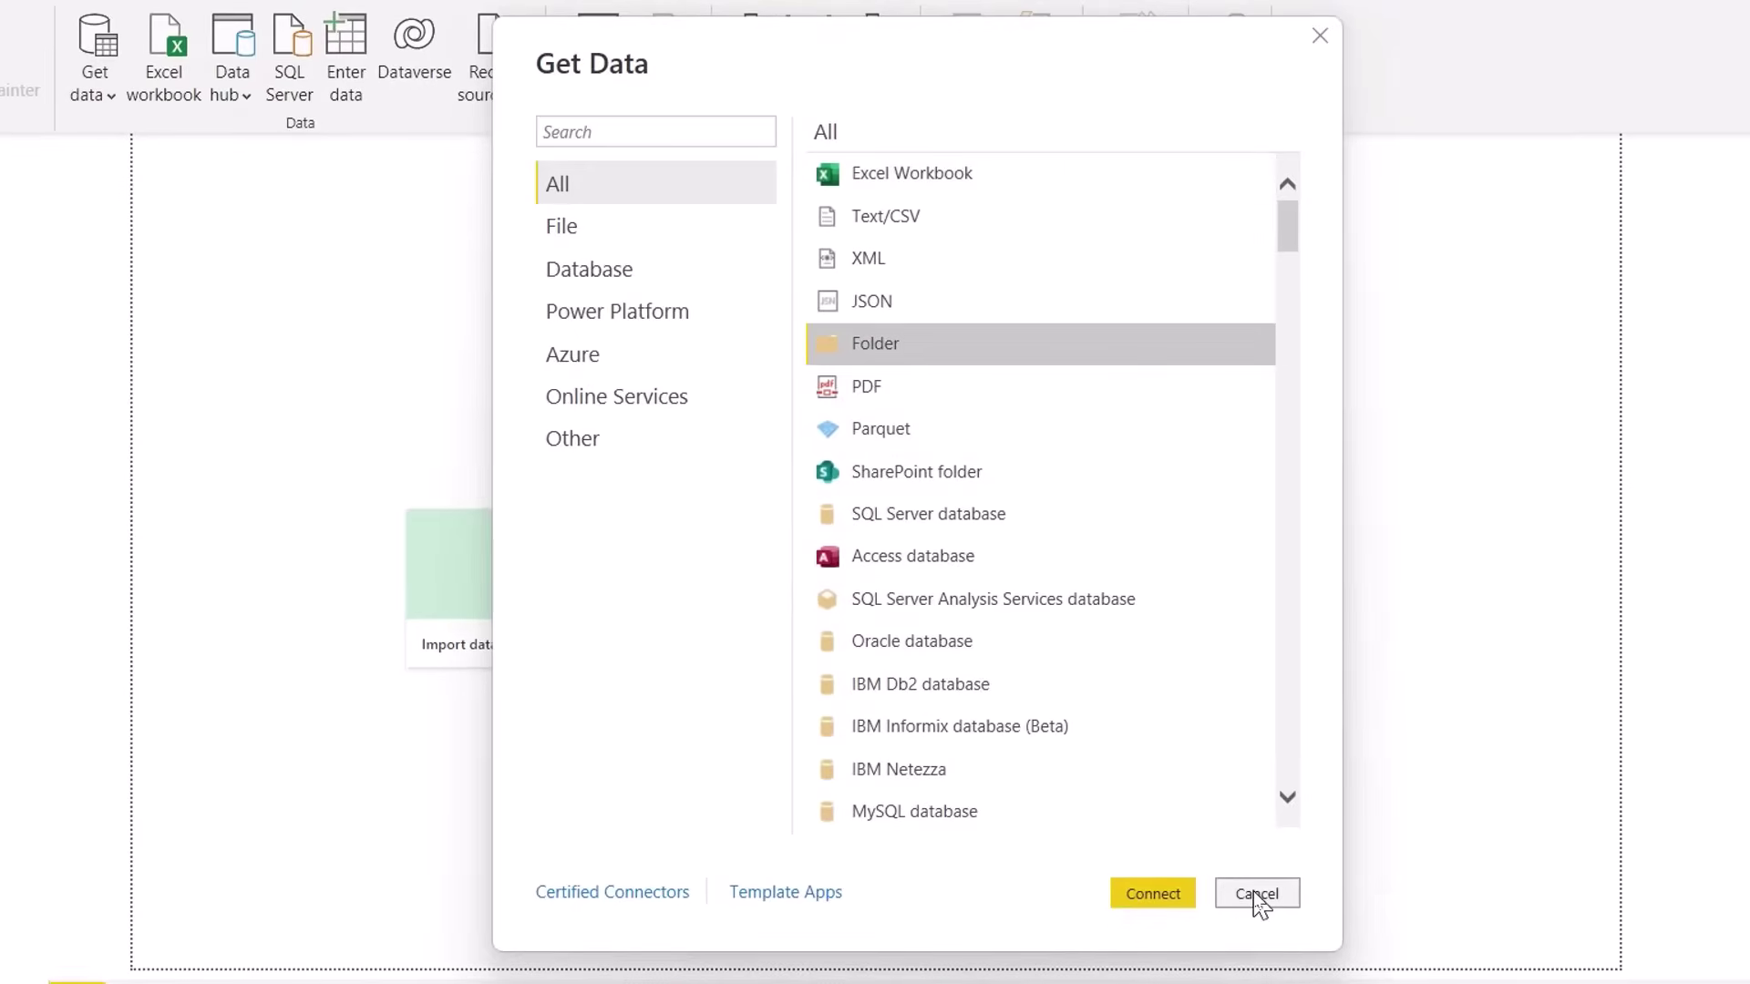
click(1257, 897)
- Connect to a Folder data source with the path C:\Users\HP\Desktop\Data Analyst\State Data - CSV Files
click(107, 102)
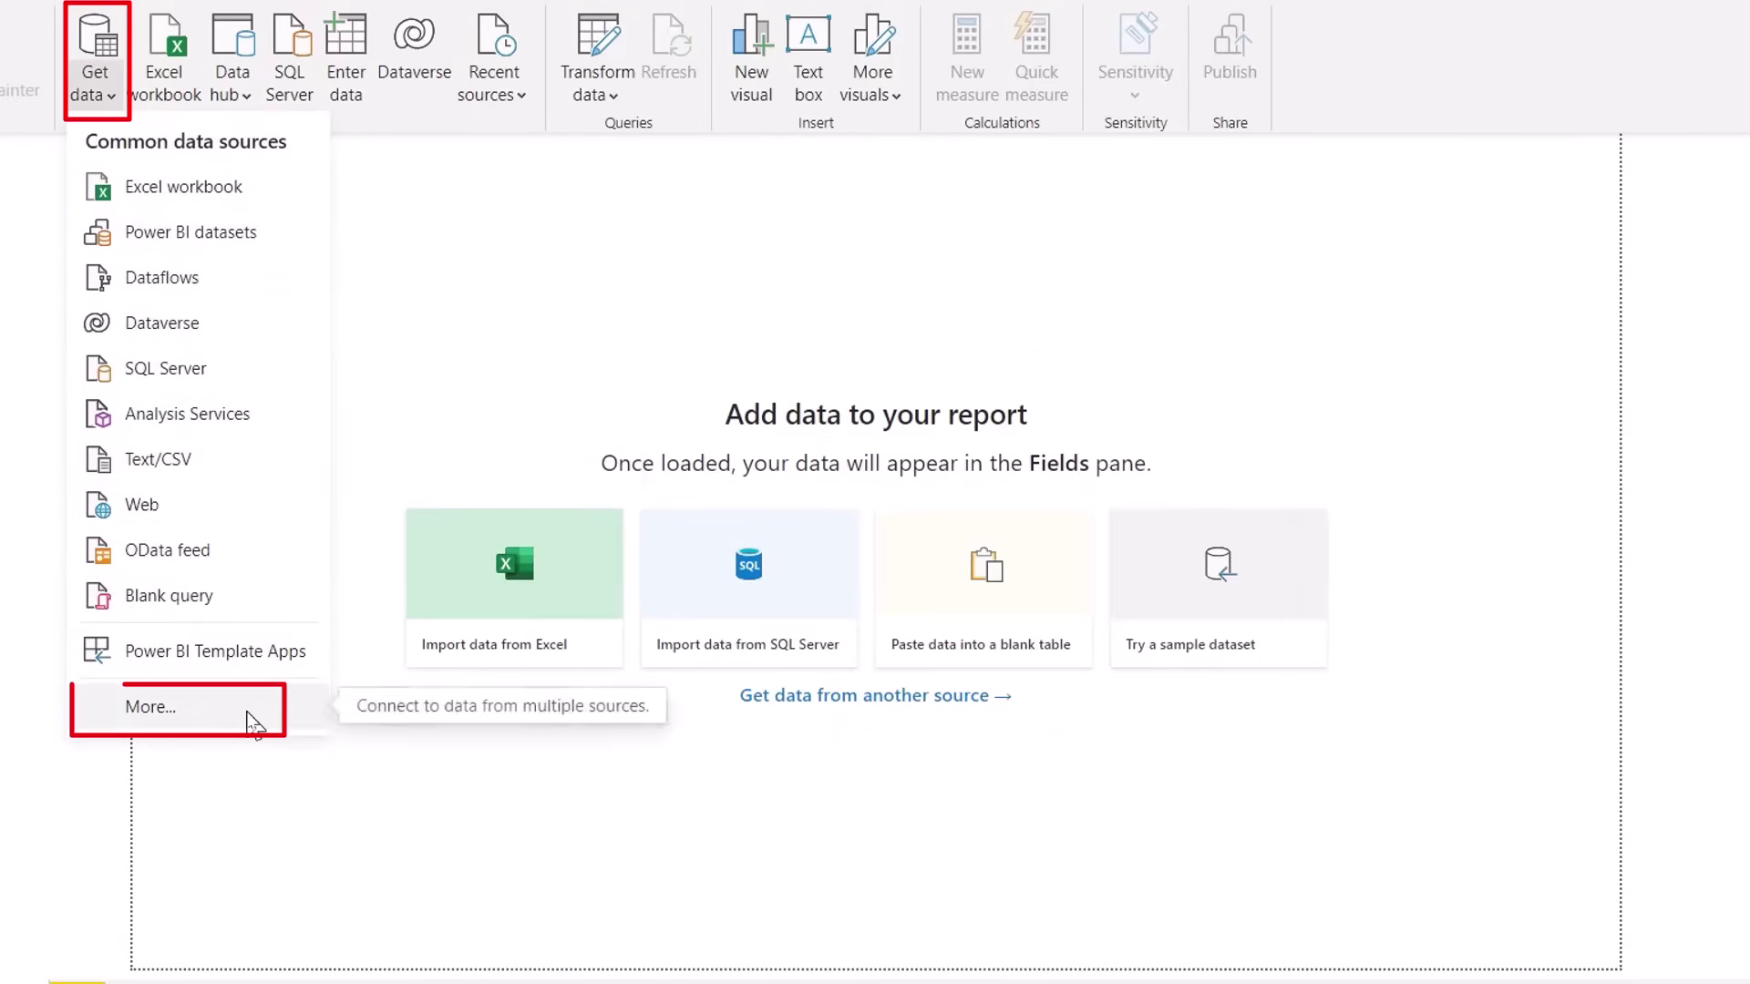
click(309, 672)
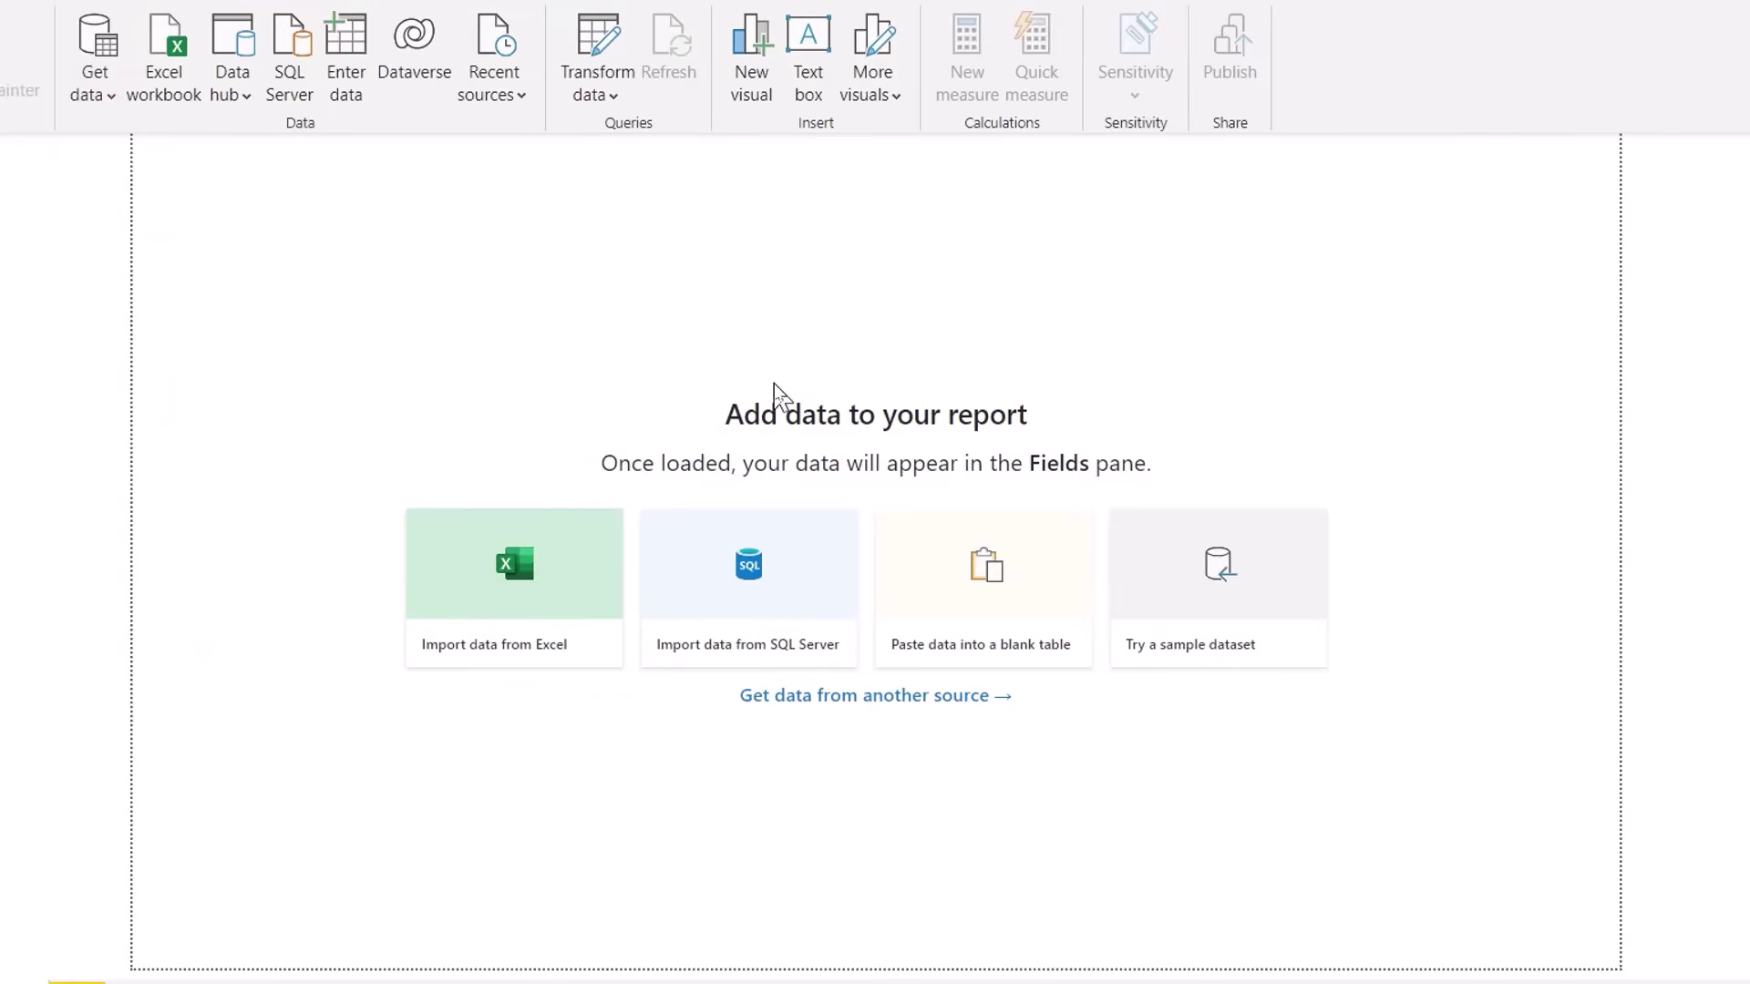
click(1007, 355)
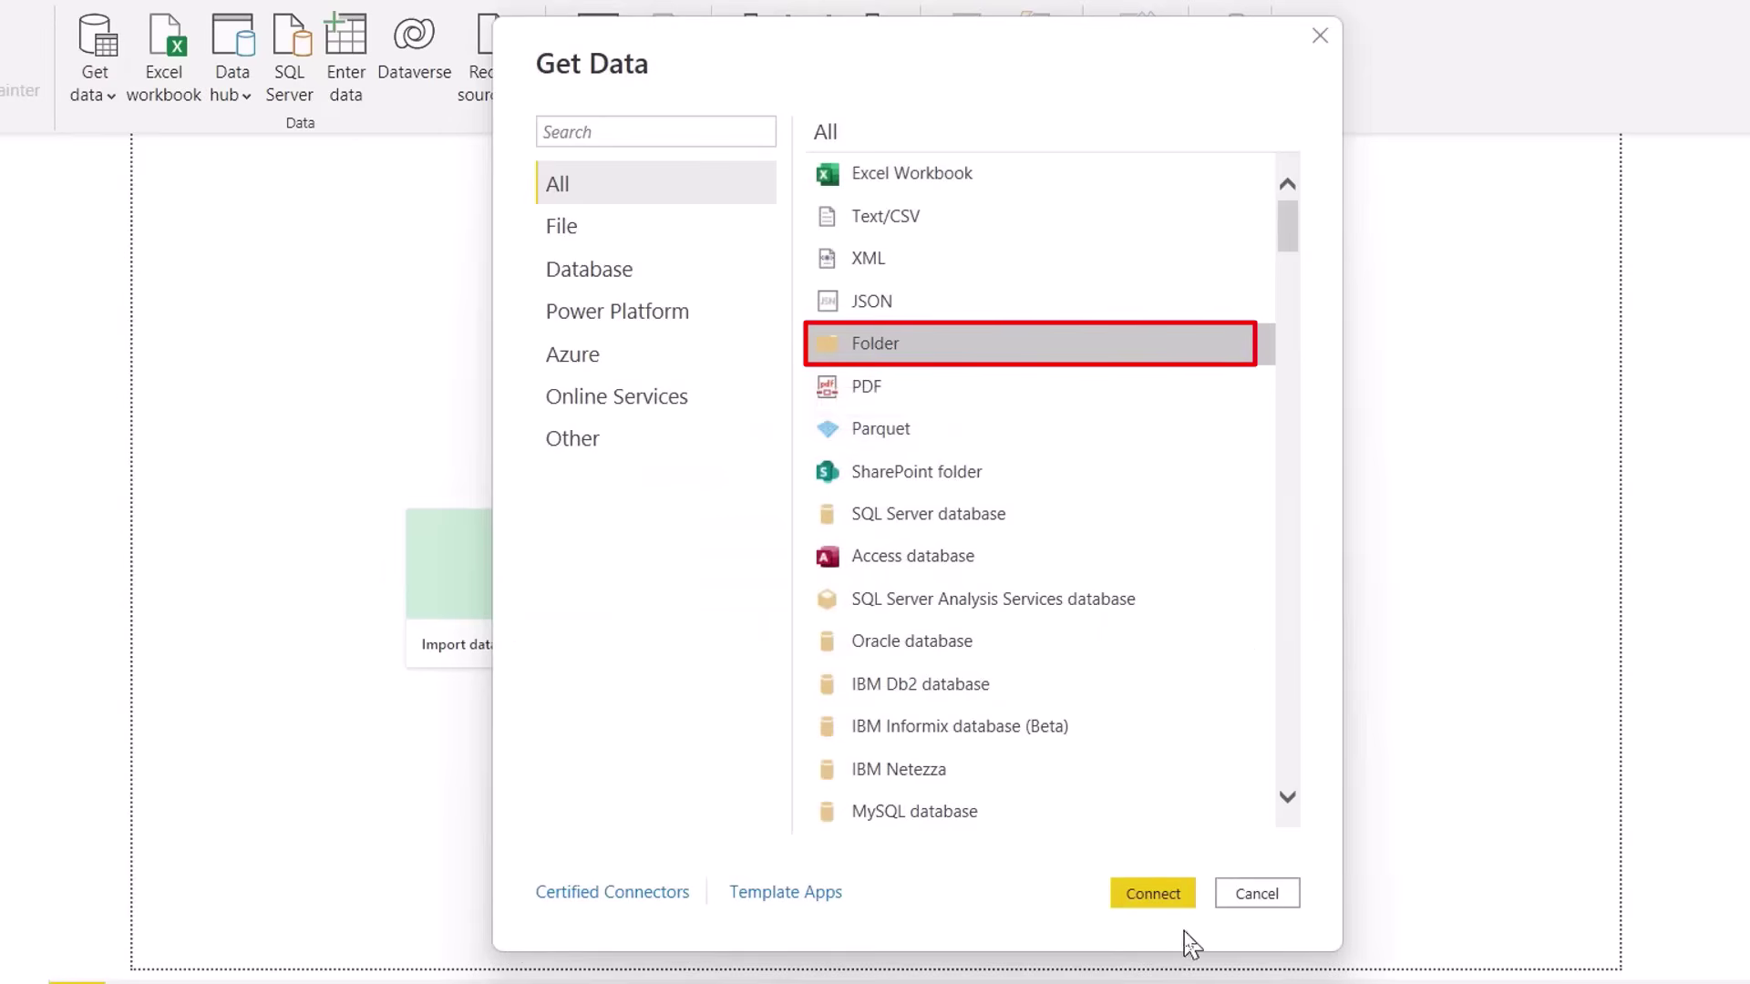
click(1153, 893)
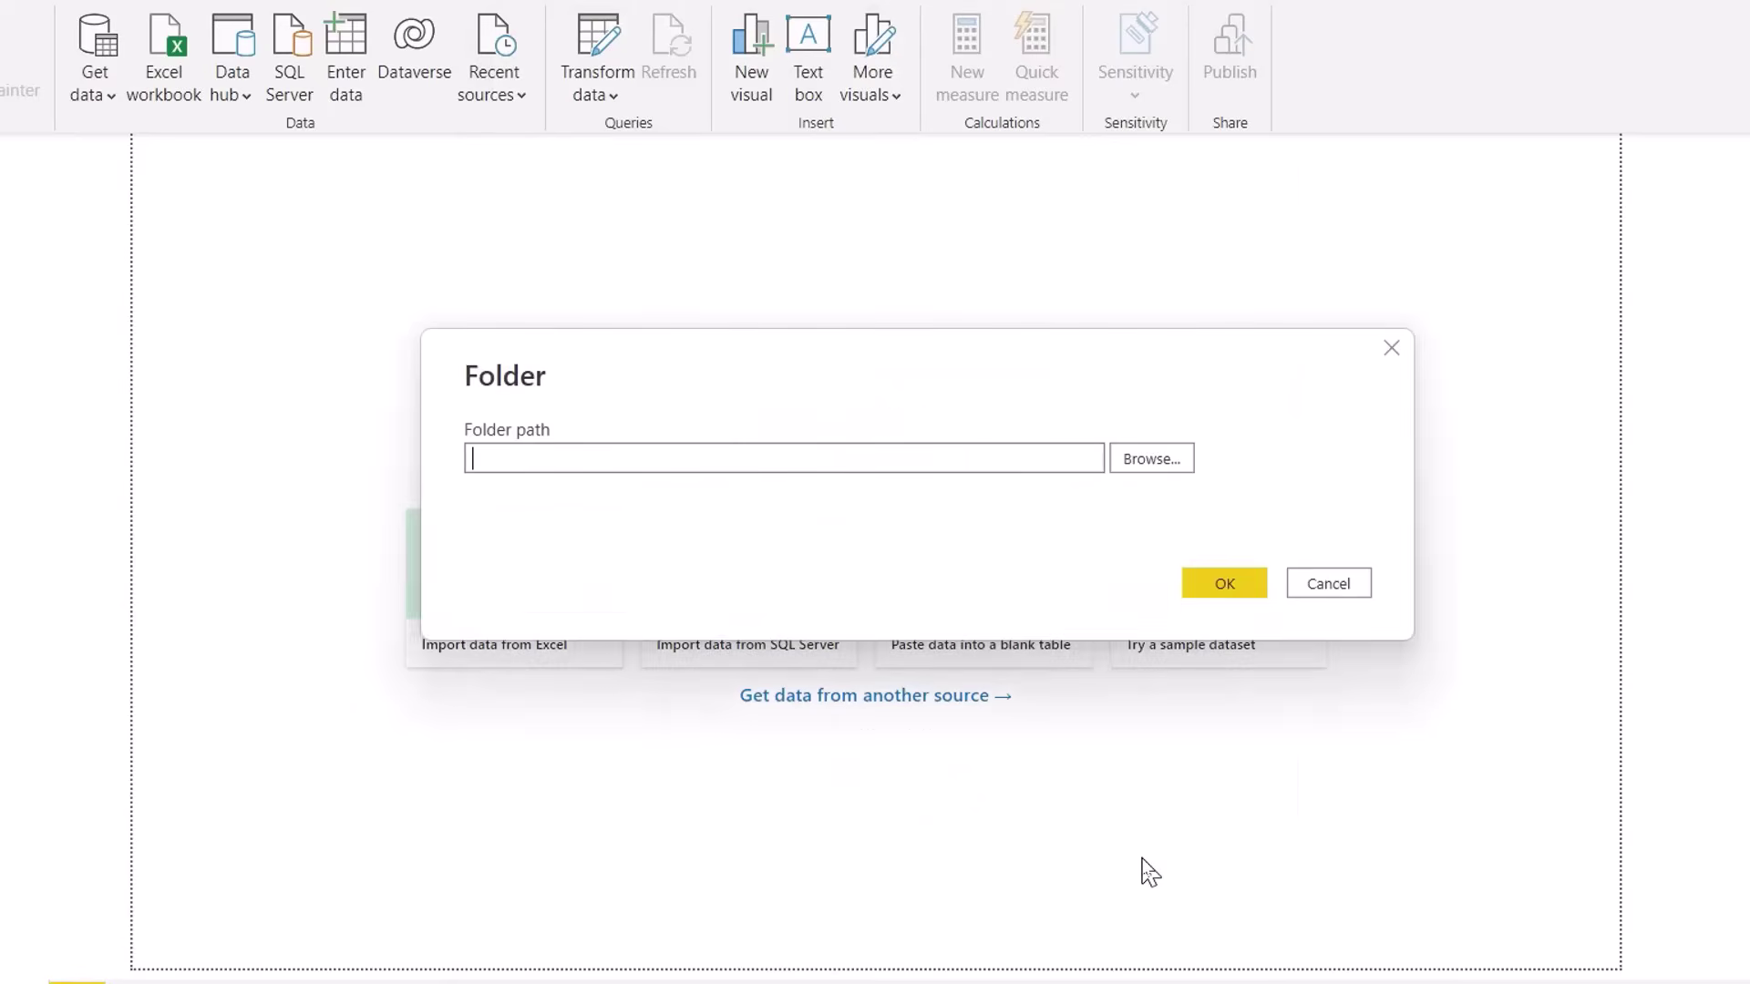
text(C:\Users\HP\Desktop\Data Analyst\State Data - CSV Files)
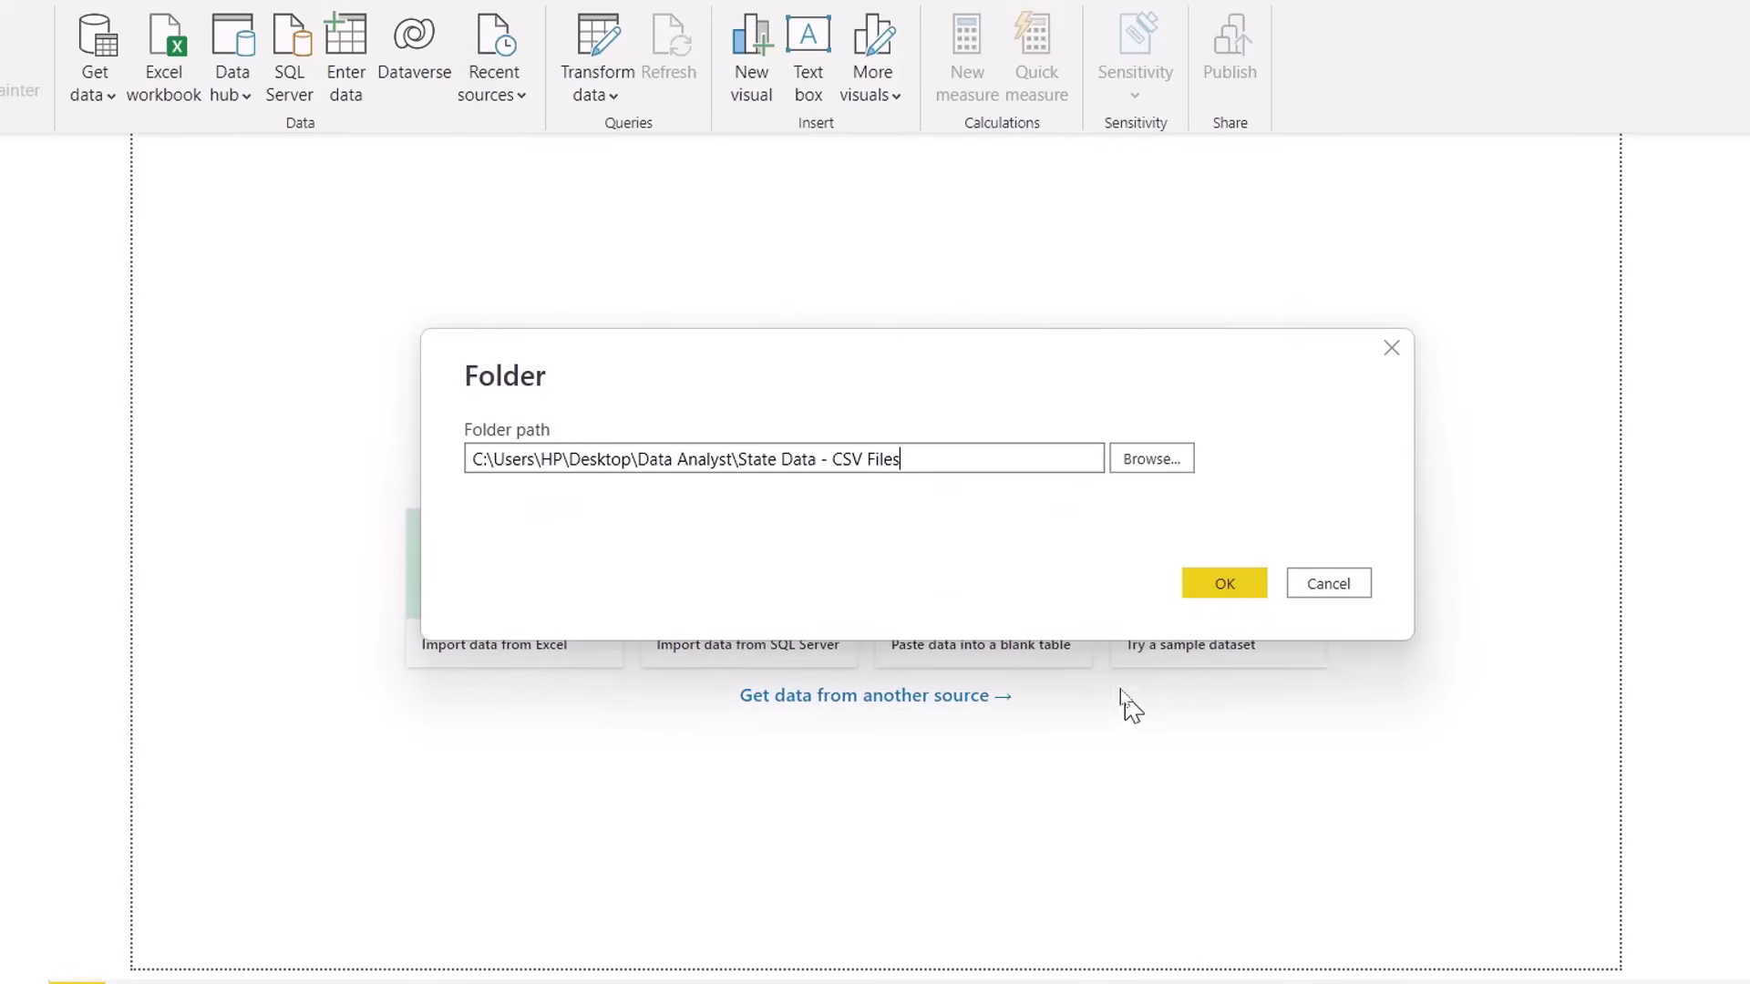
click(1237, 581)
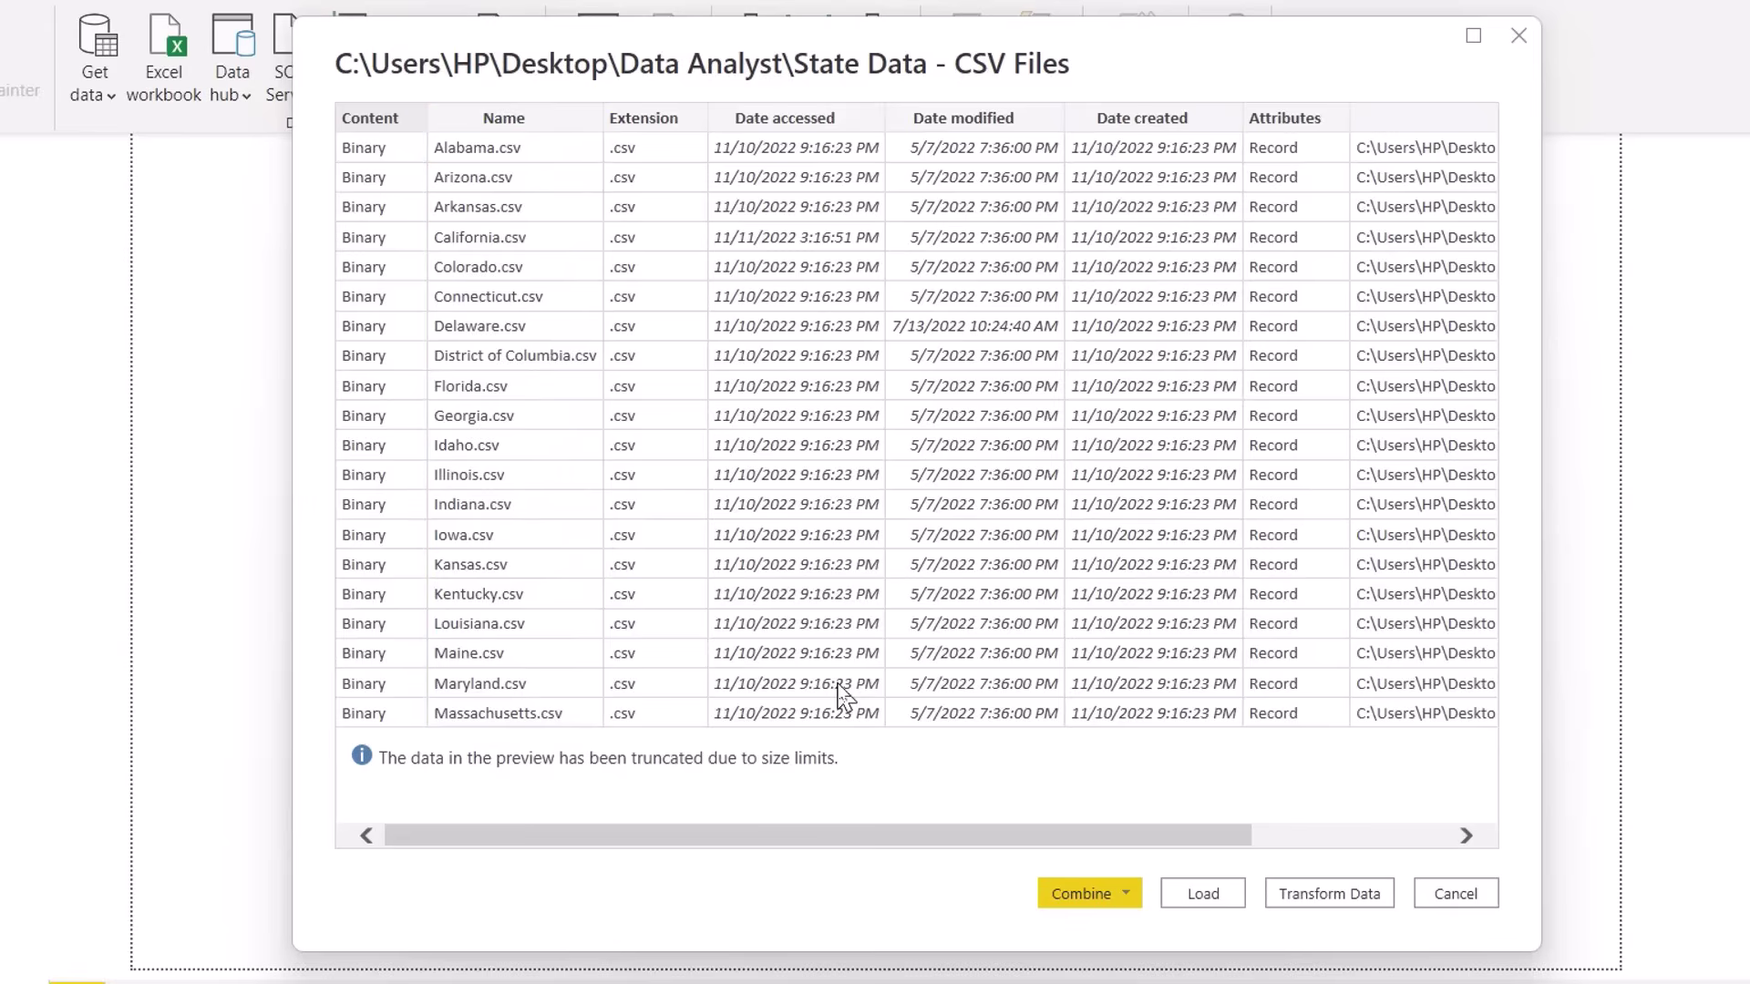
- Combine and load the folder's CSV files, using the first file as sample, comma delimiter and type detection based on the first 200 rows
click(1089, 895)
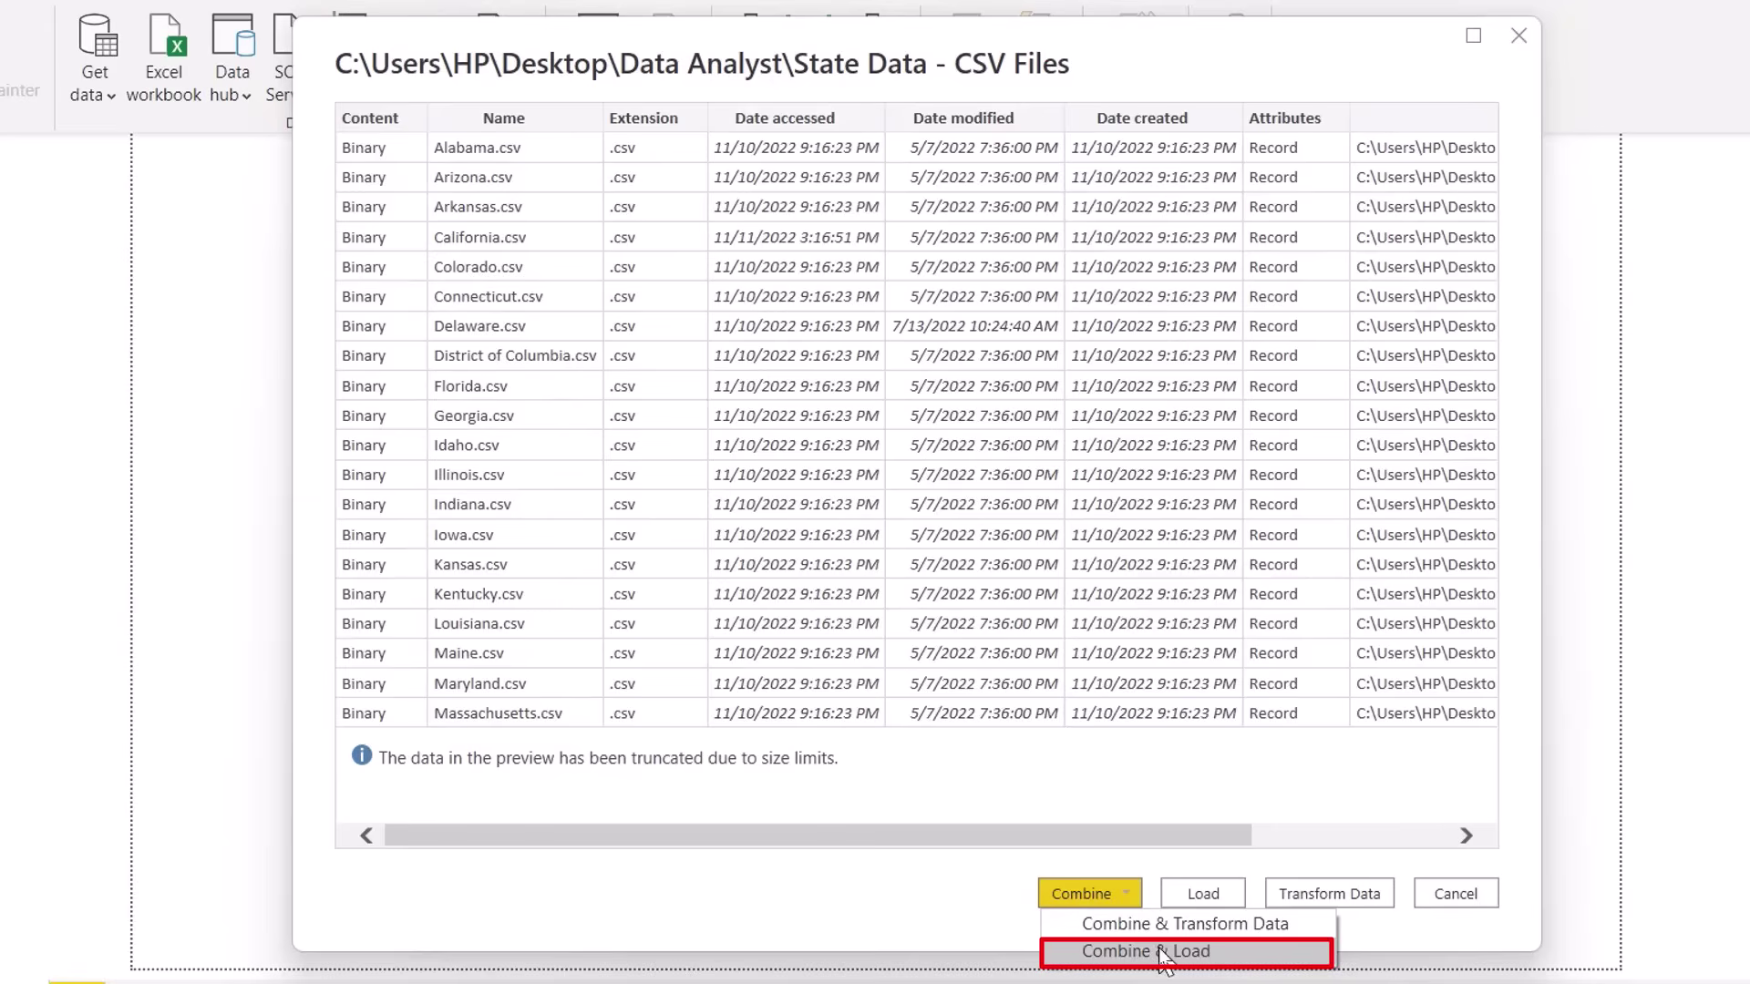
click(1165, 955)
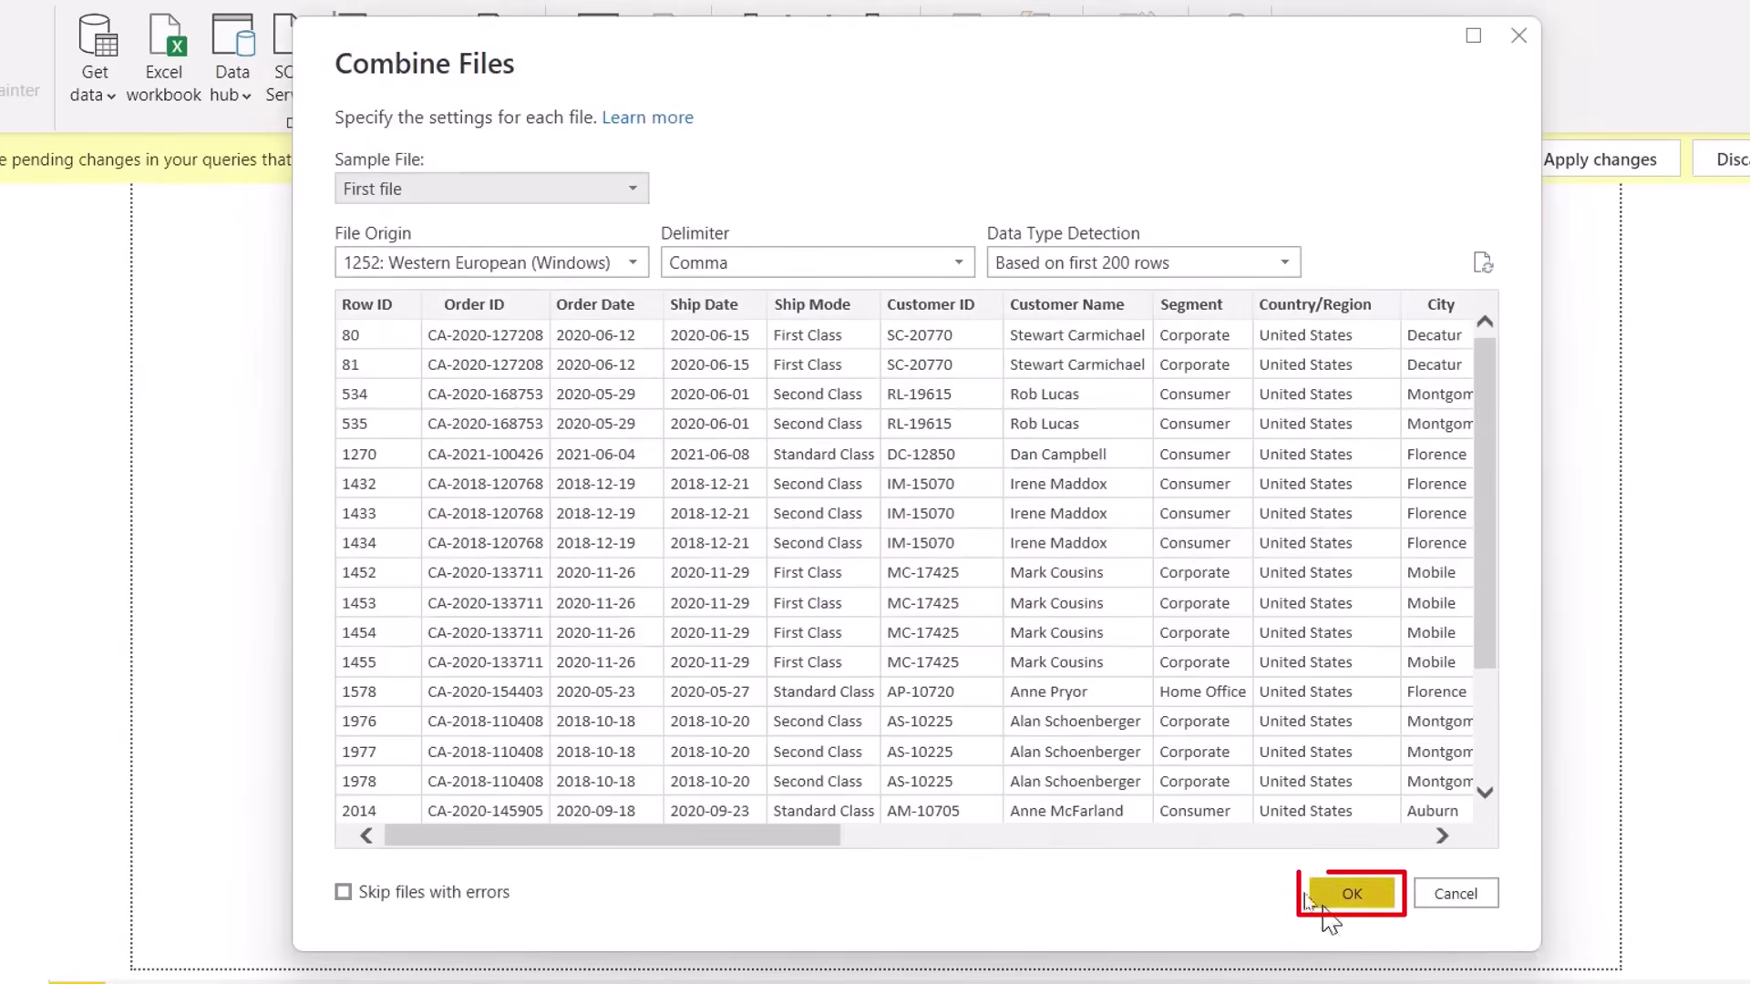
click(1349, 894)
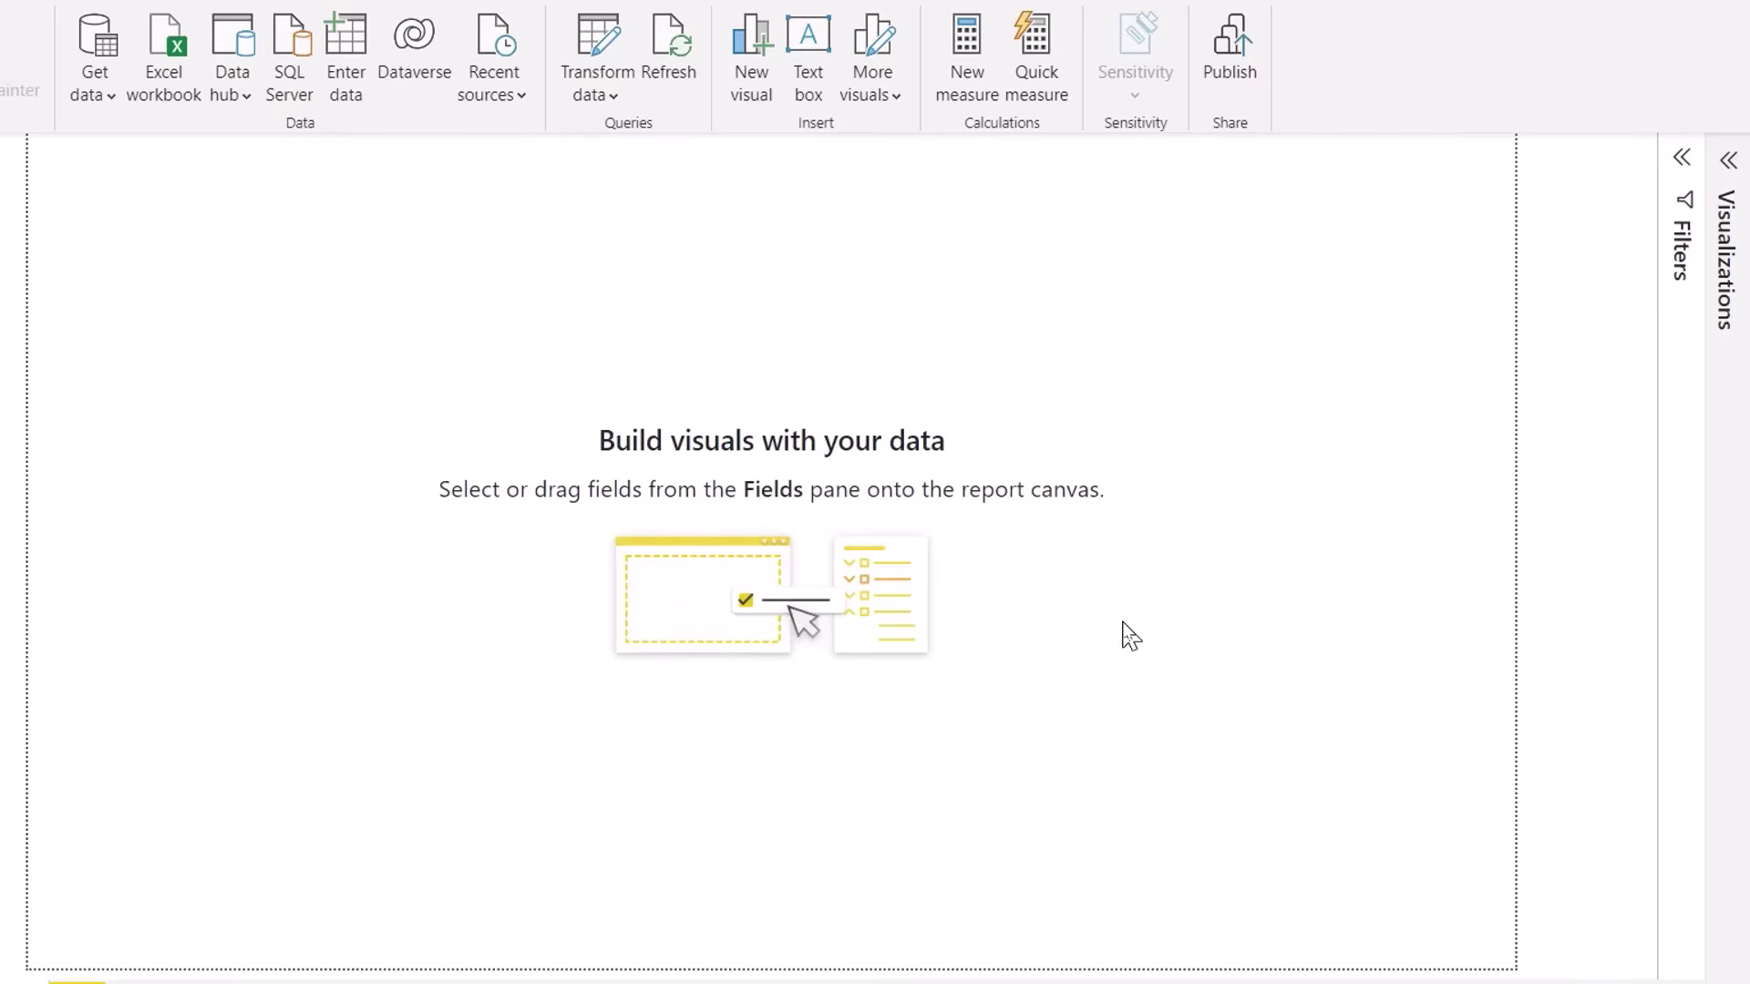
- Examine the fields of the loaded State Data table and open the Data view
click(1749, 264)
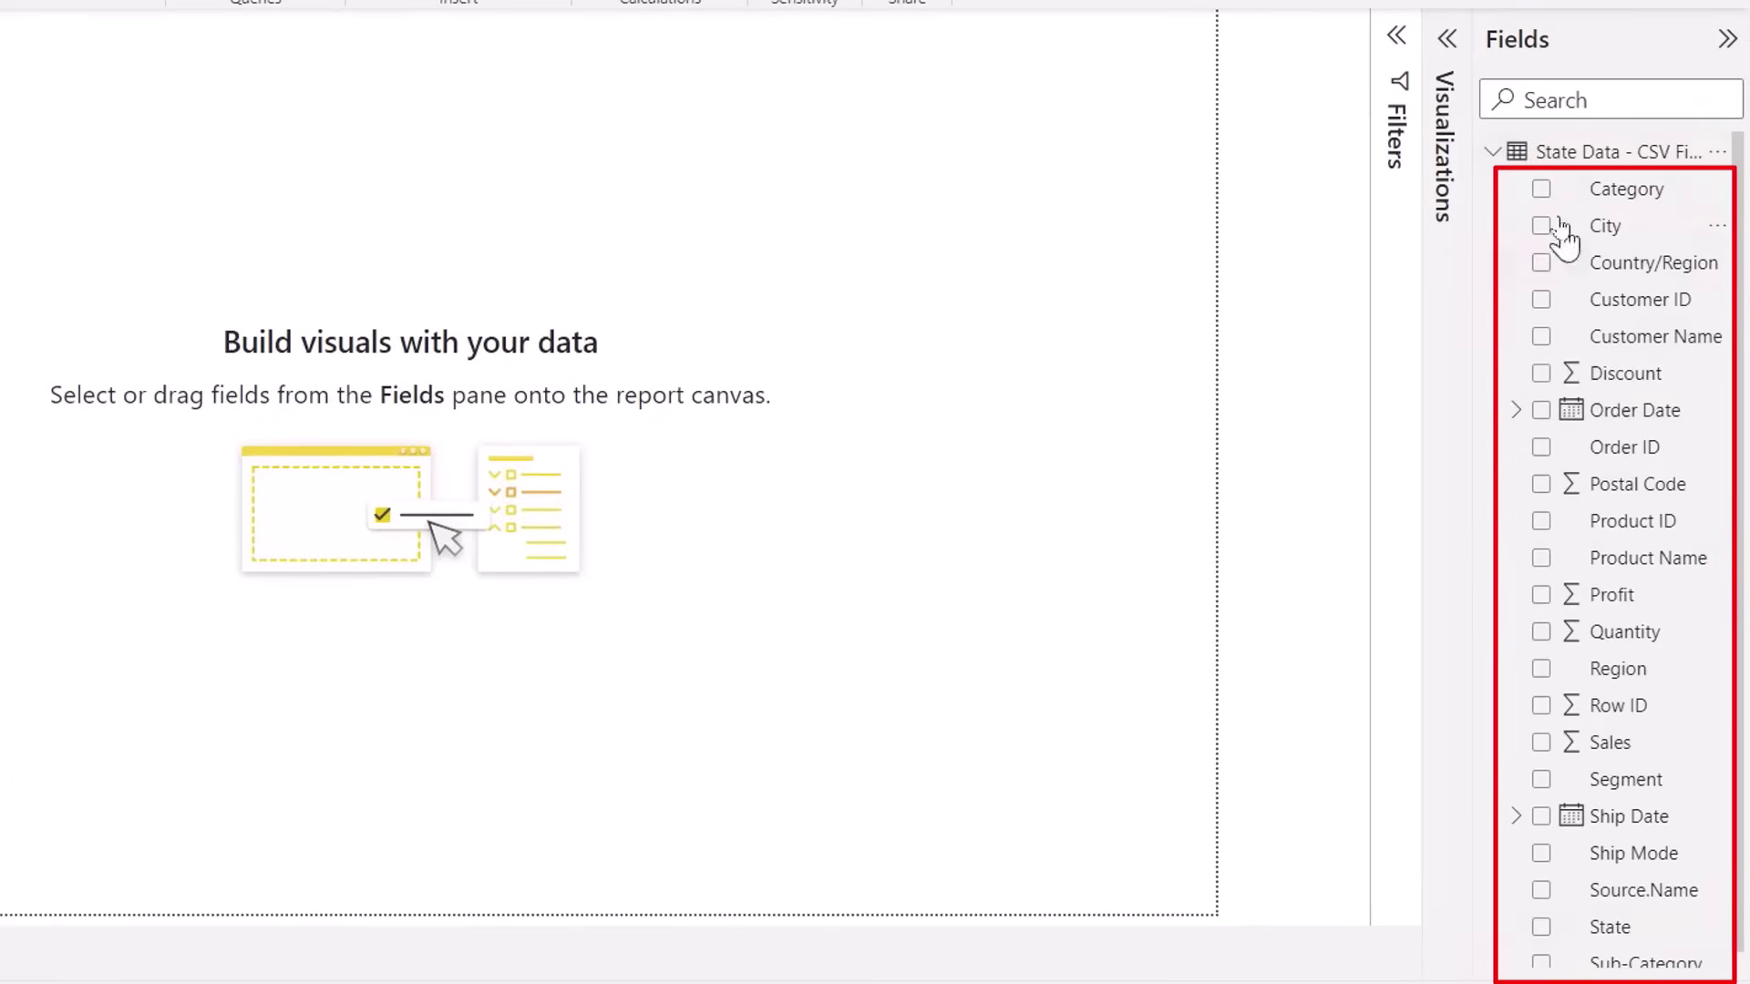
mouse_move(1510, 155)
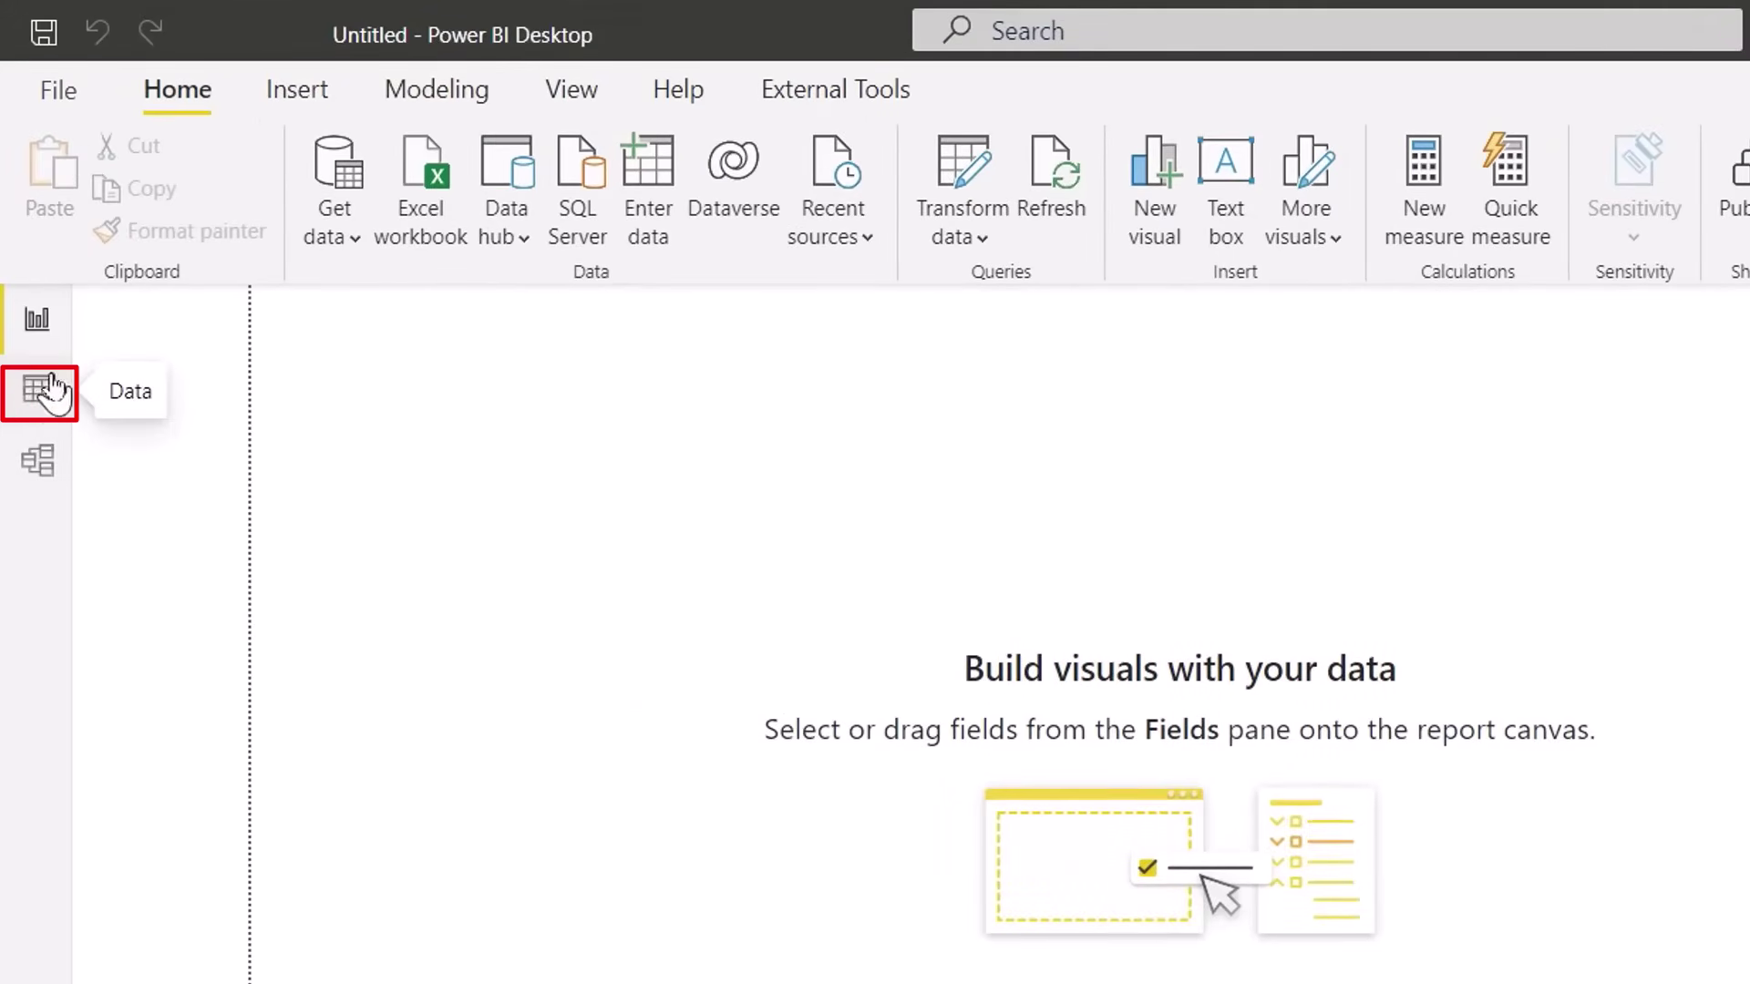
click(41, 388)
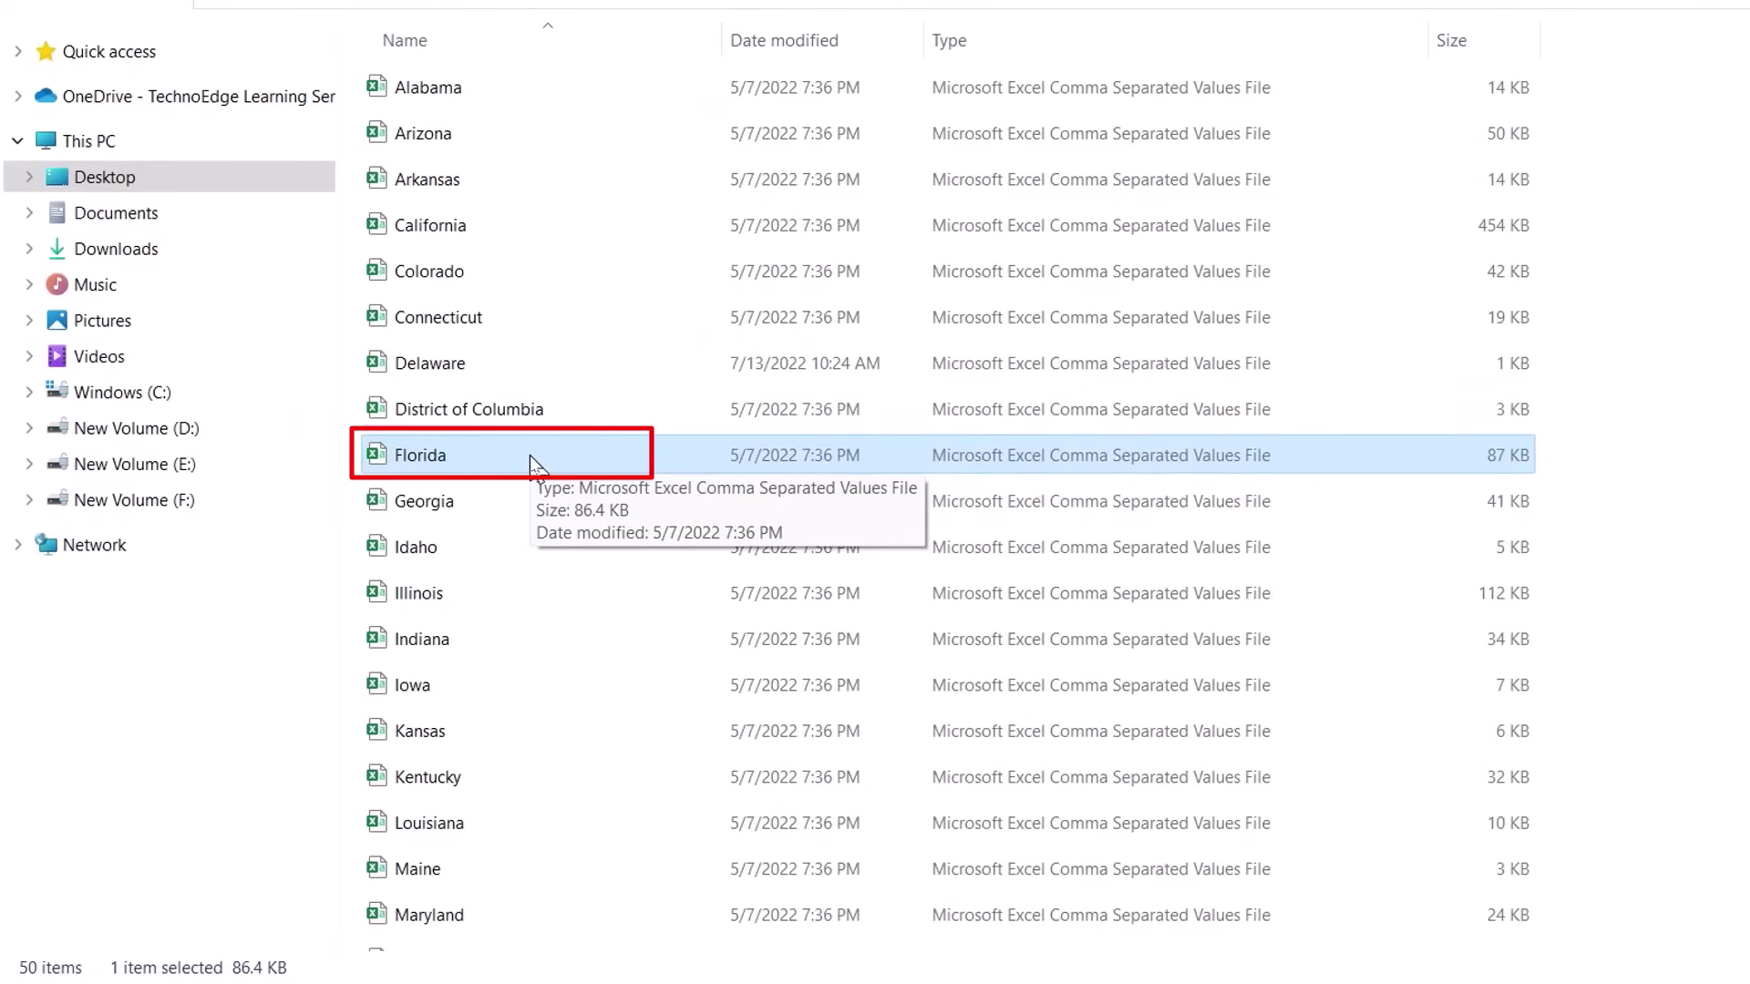
- Duplicate the Florida CSV file in the State Data folder and rename the copy Delhi
right_click(529, 456)
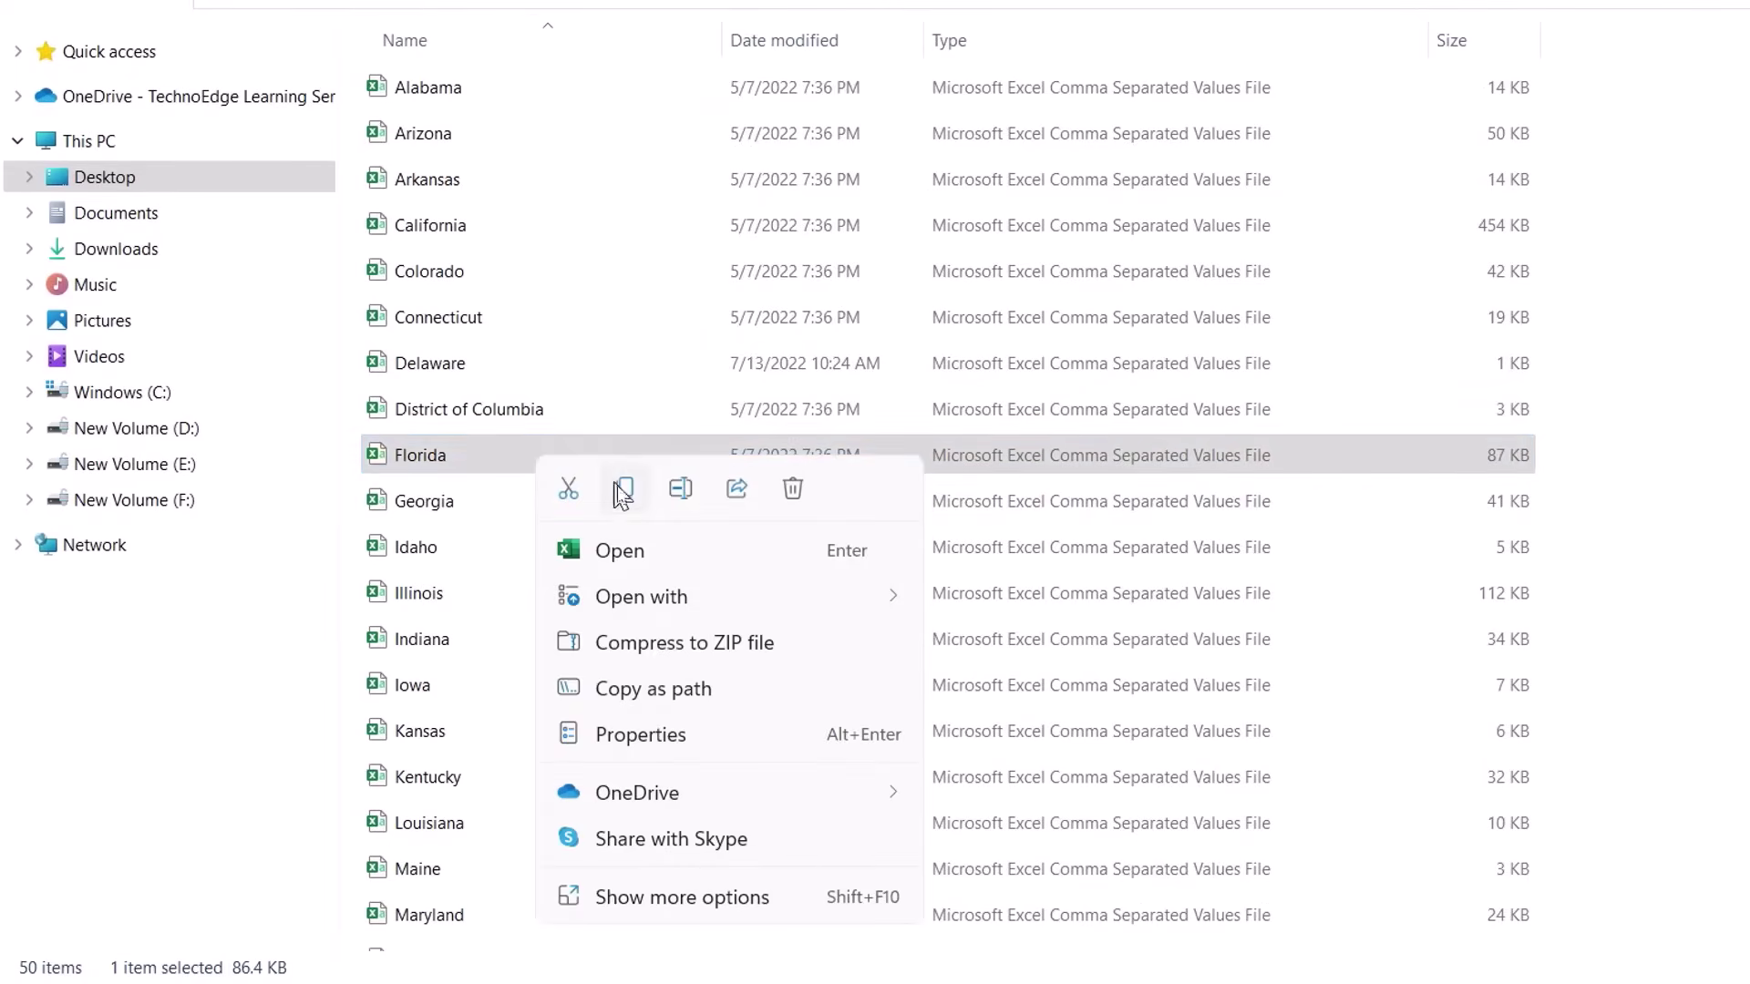
click(618, 490)
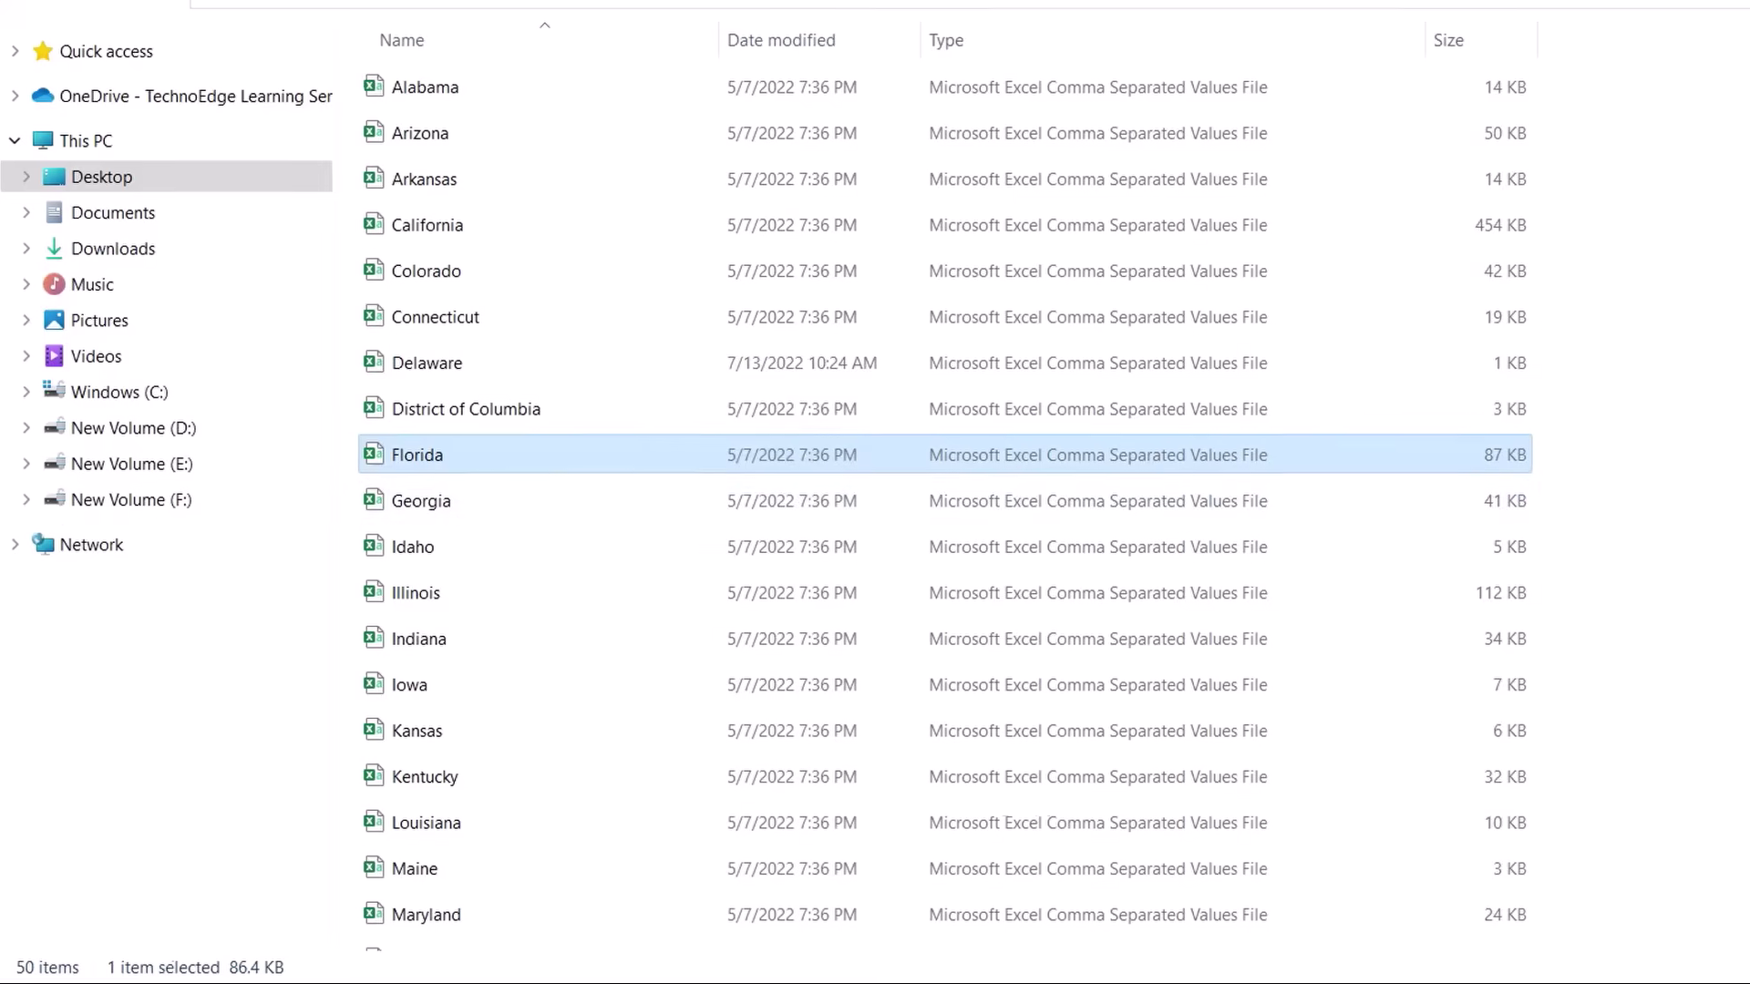
right_click(1745, 436)
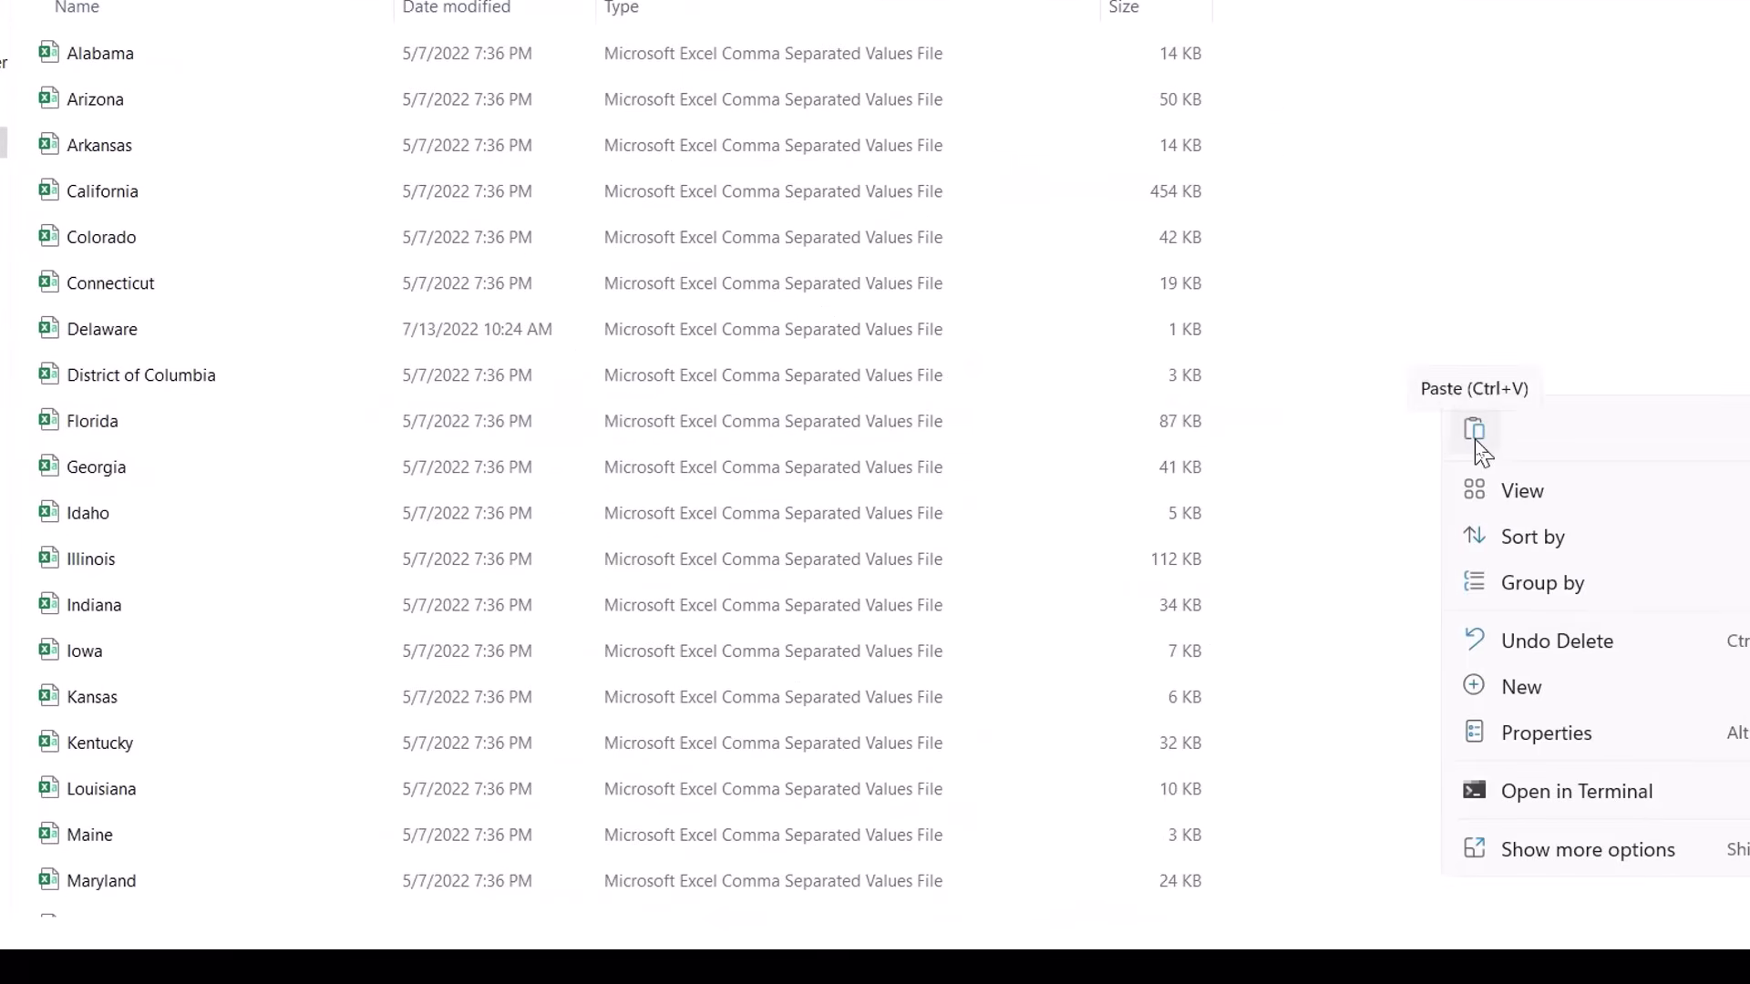
click(1476, 436)
key(F2)
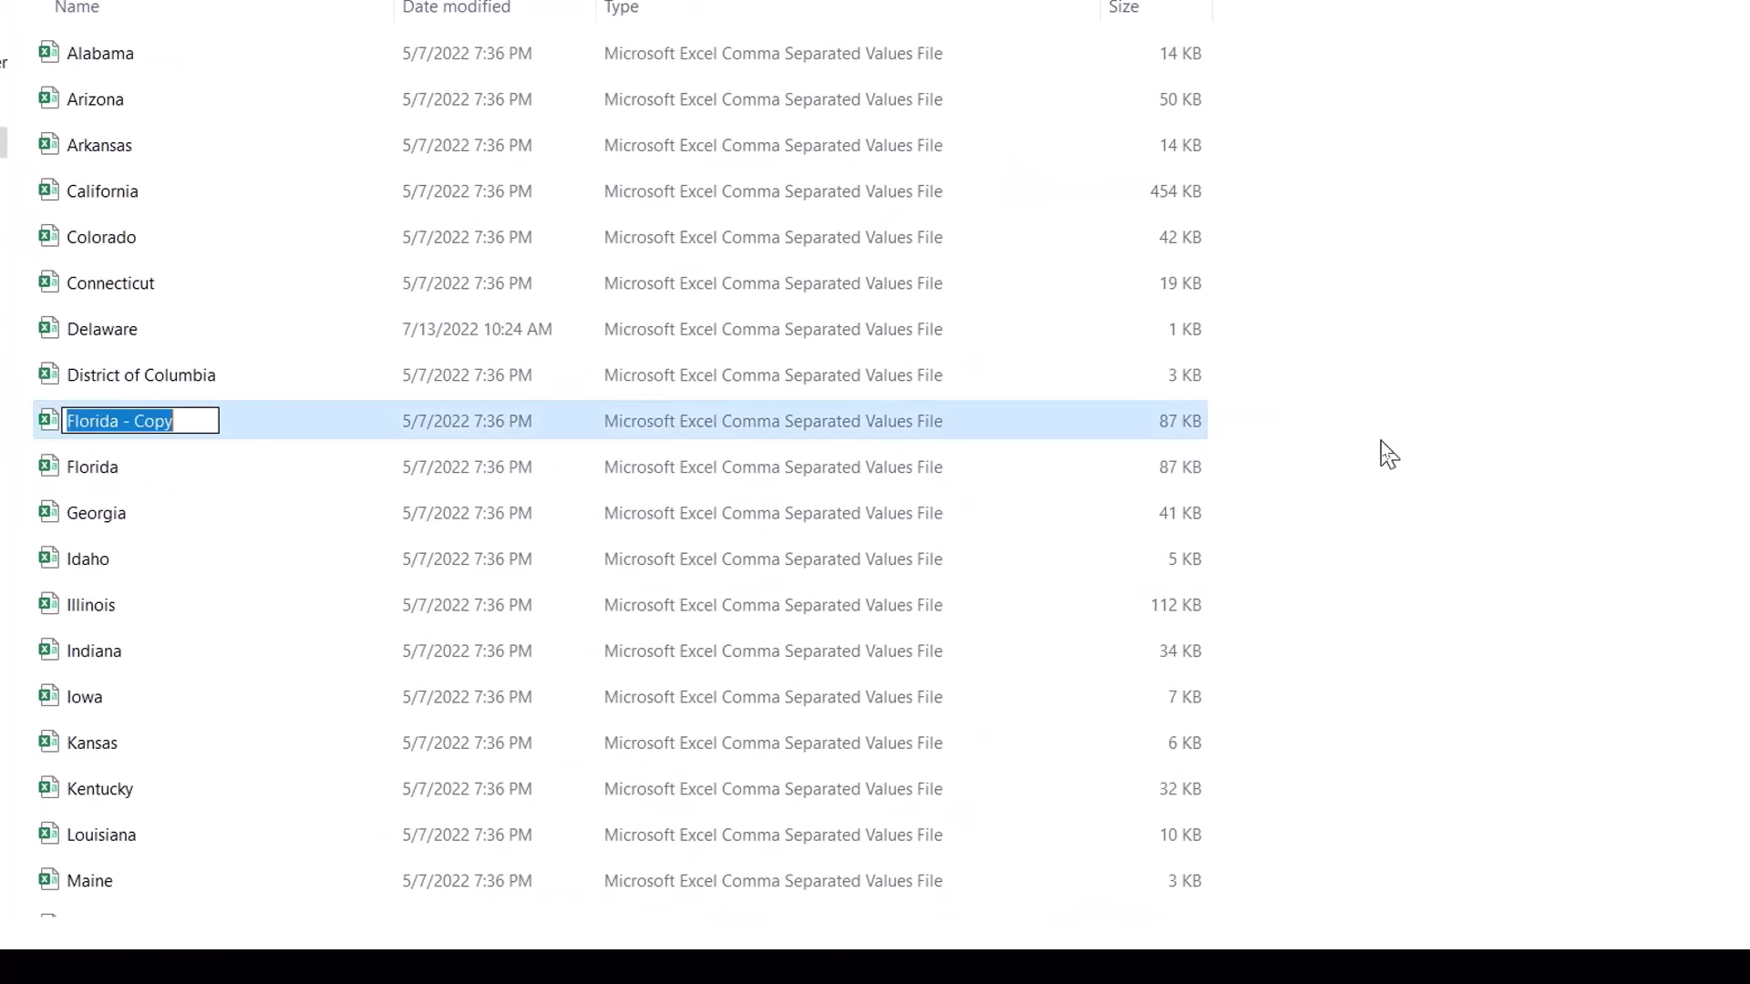
text(Delhi)
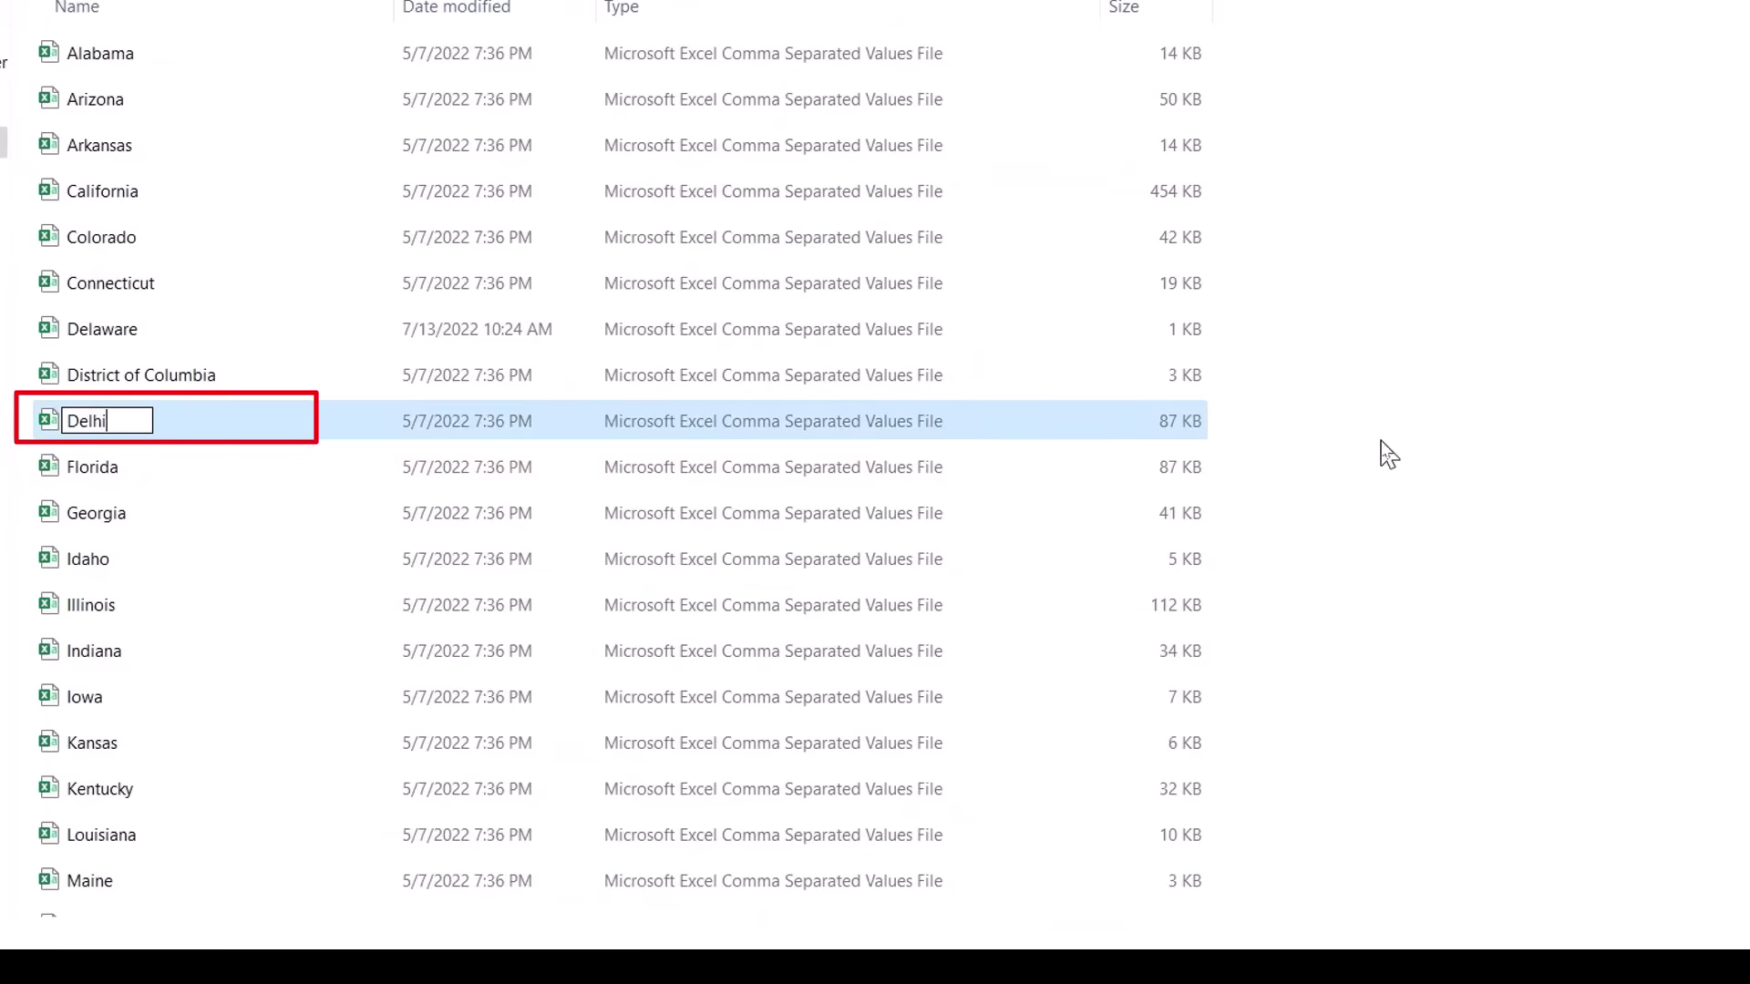
key(Return)
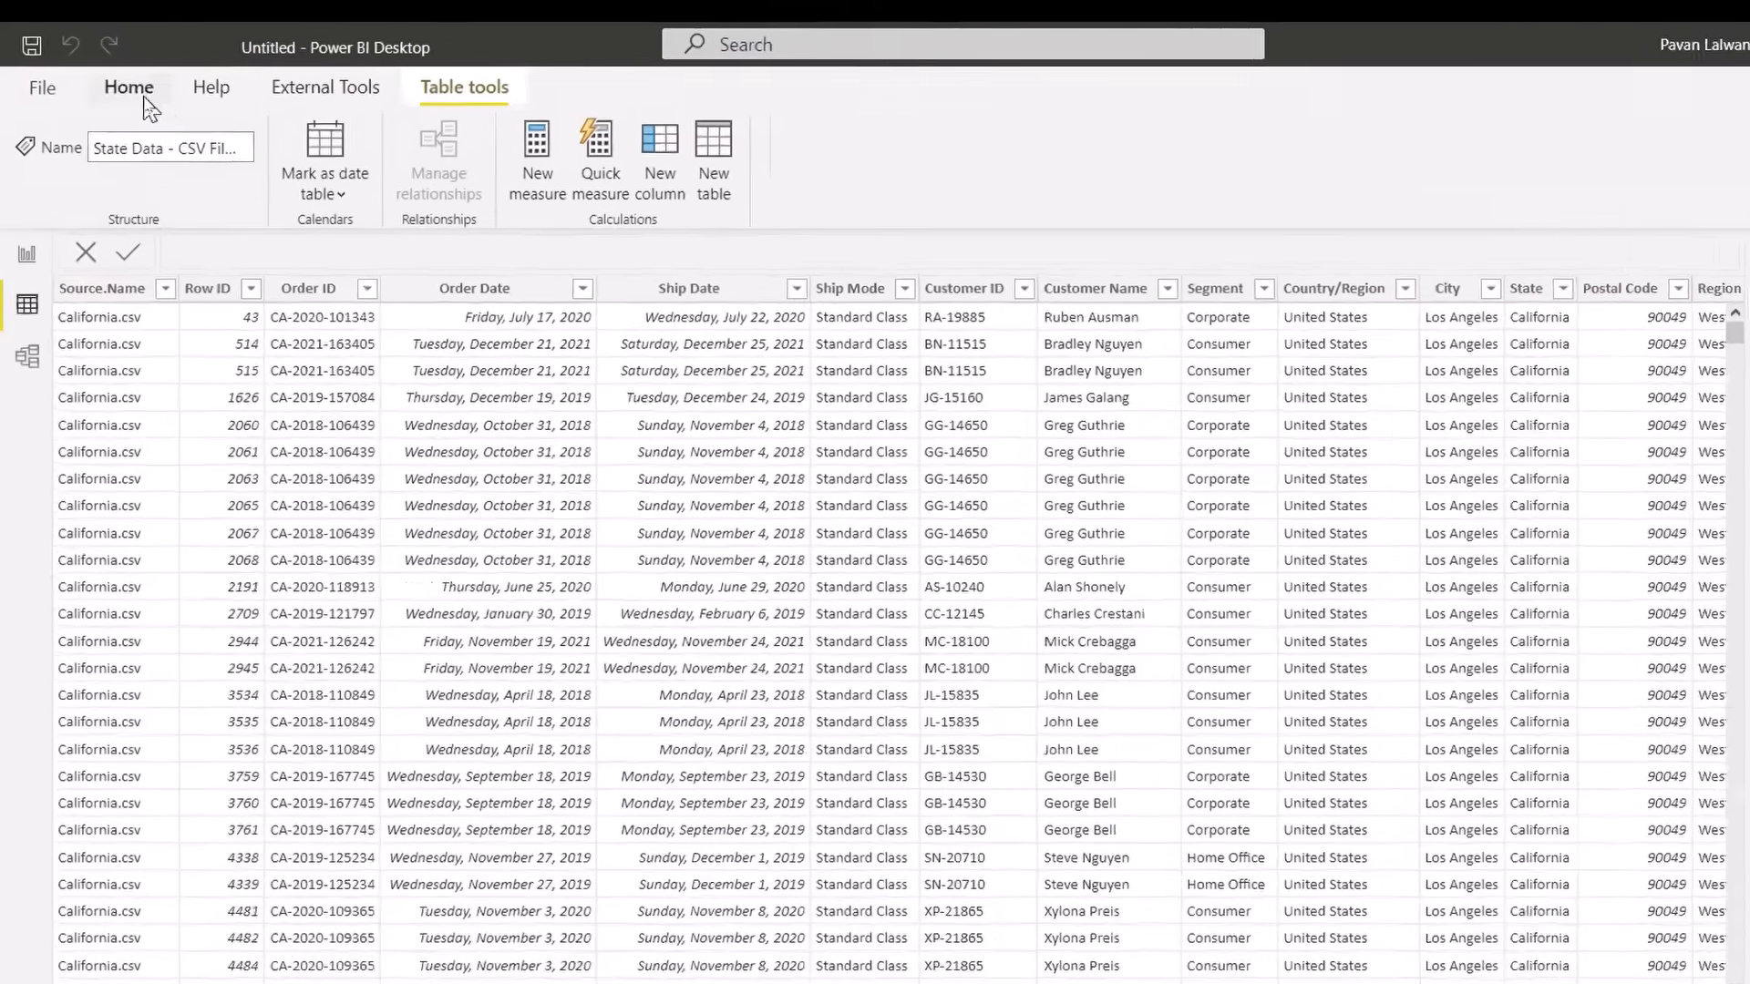
- Switch to Power BI Desktop and refresh the State Data table from its source folder
click(116, 88)
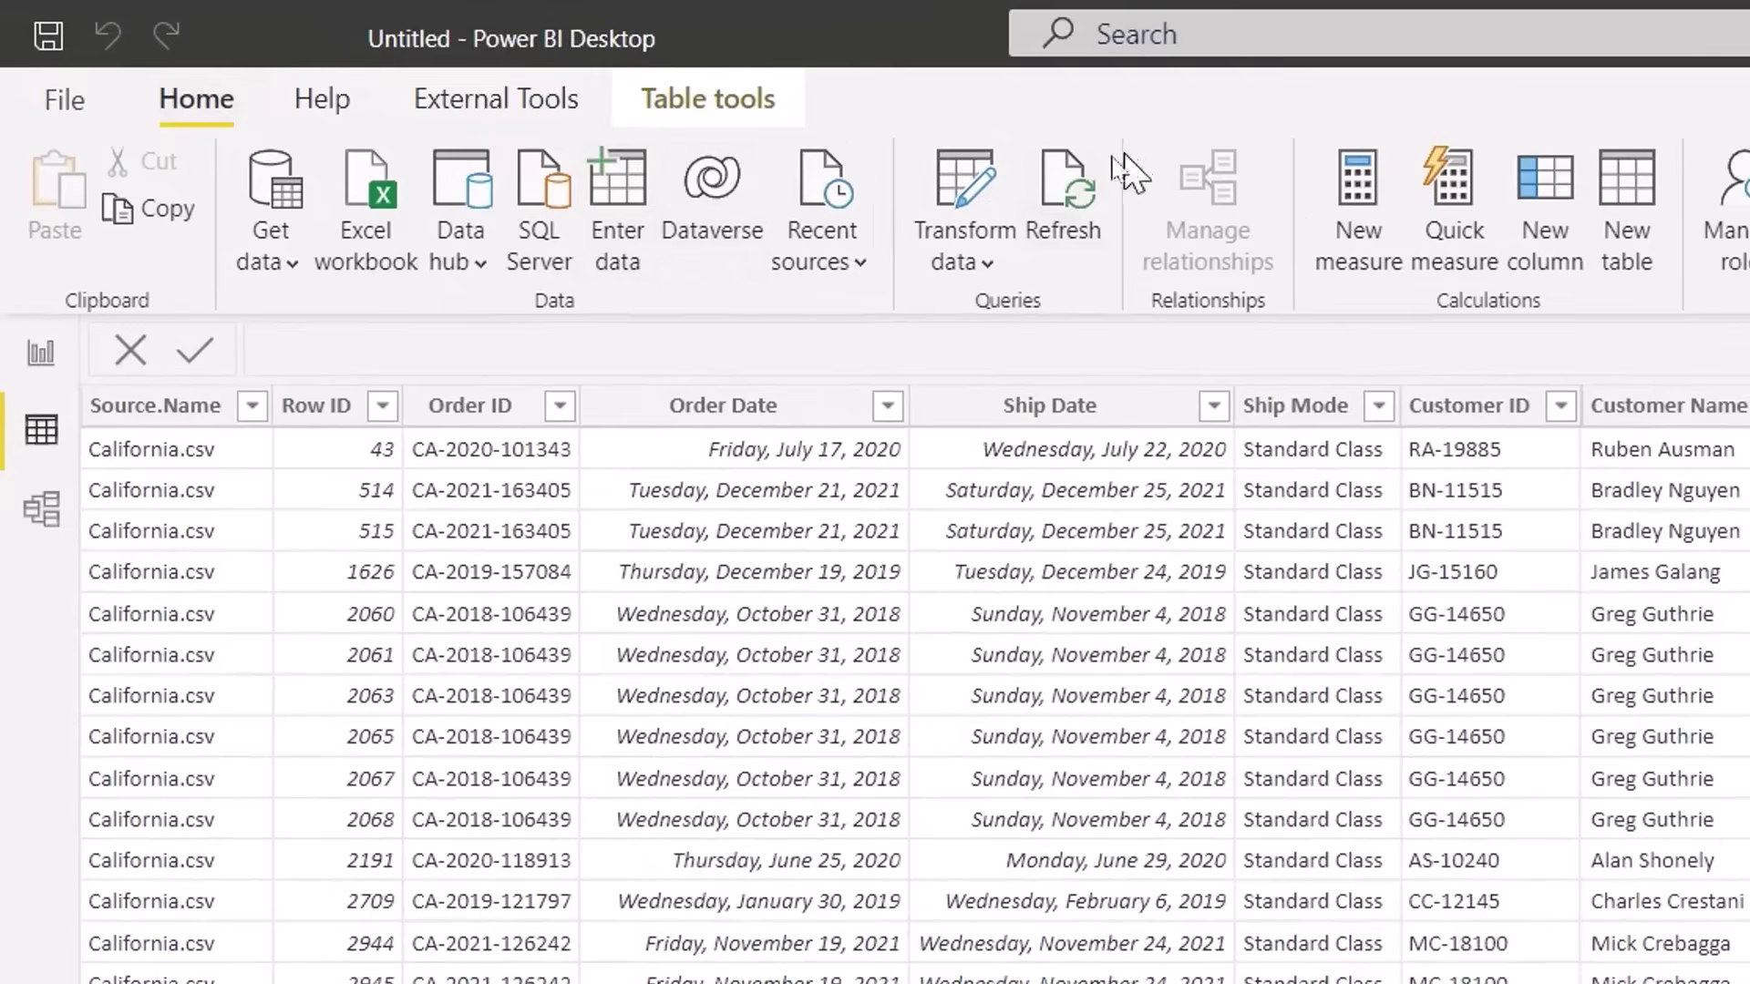
drag(980, 125, 1130, 310)
mouse_move(1071, 250)
mouse_down()
mouse_move(1071, 294)
mouse_move(273, 273)
mouse_move(219, 148)
mouse_up()
drag(123, 76, 272, 142)
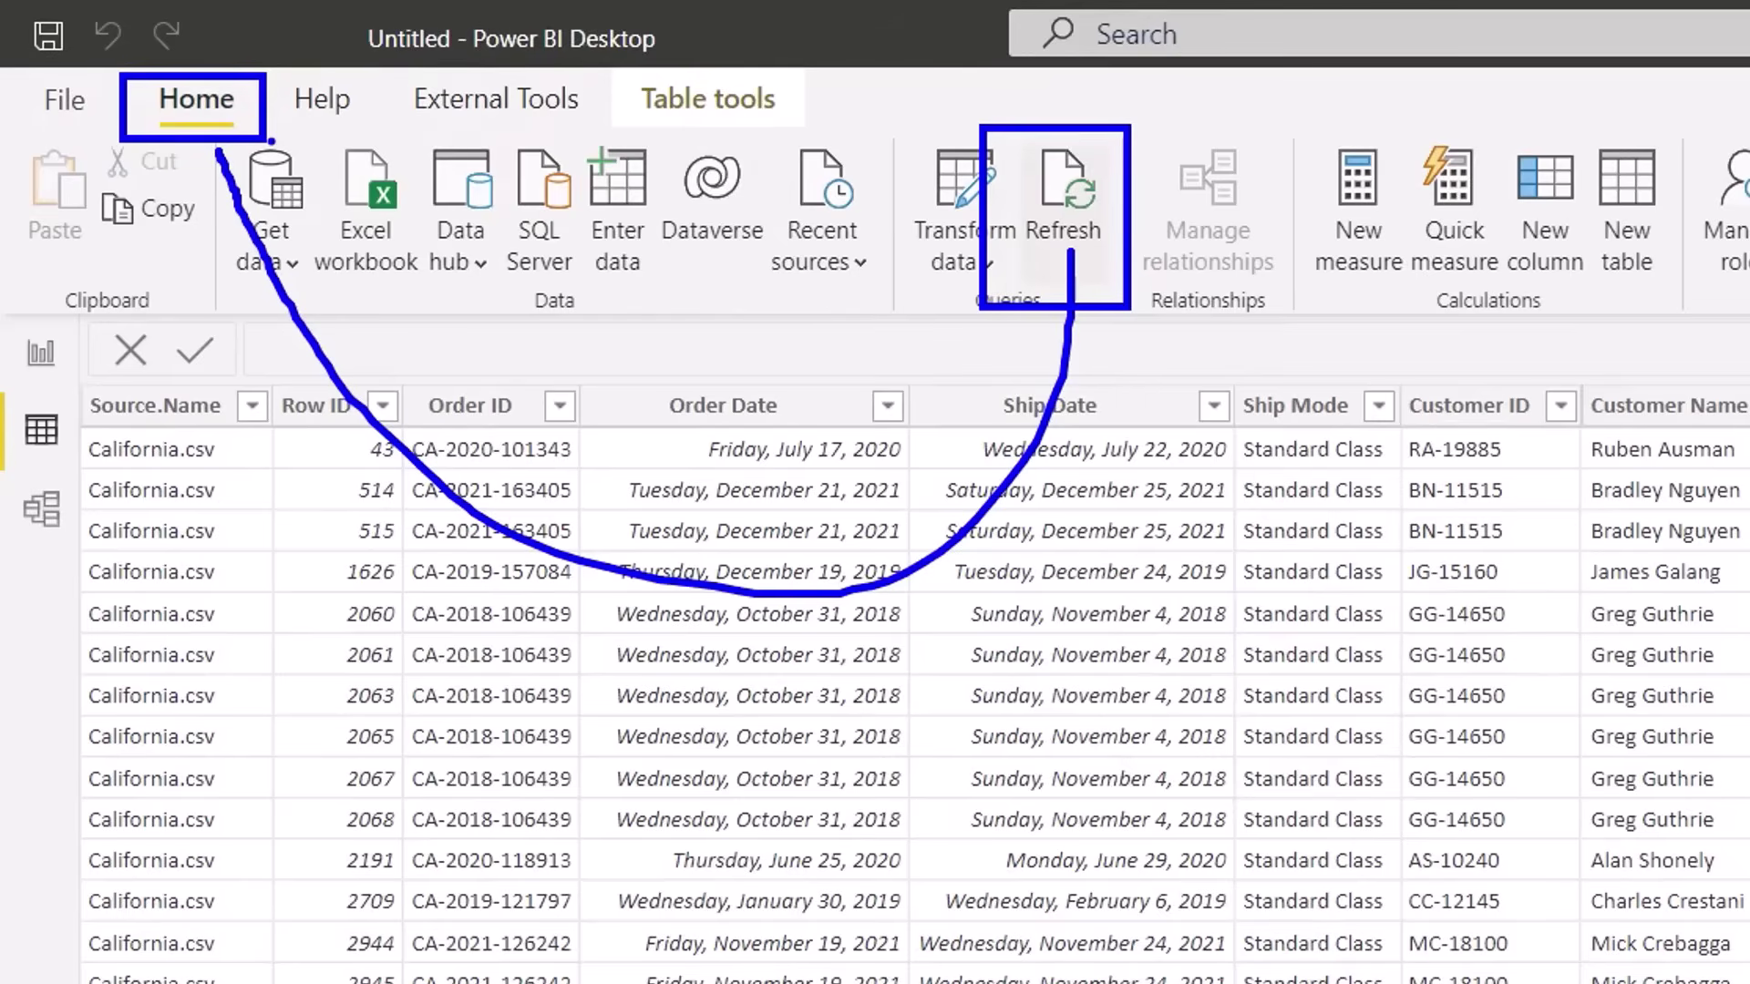
click(1059, 191)
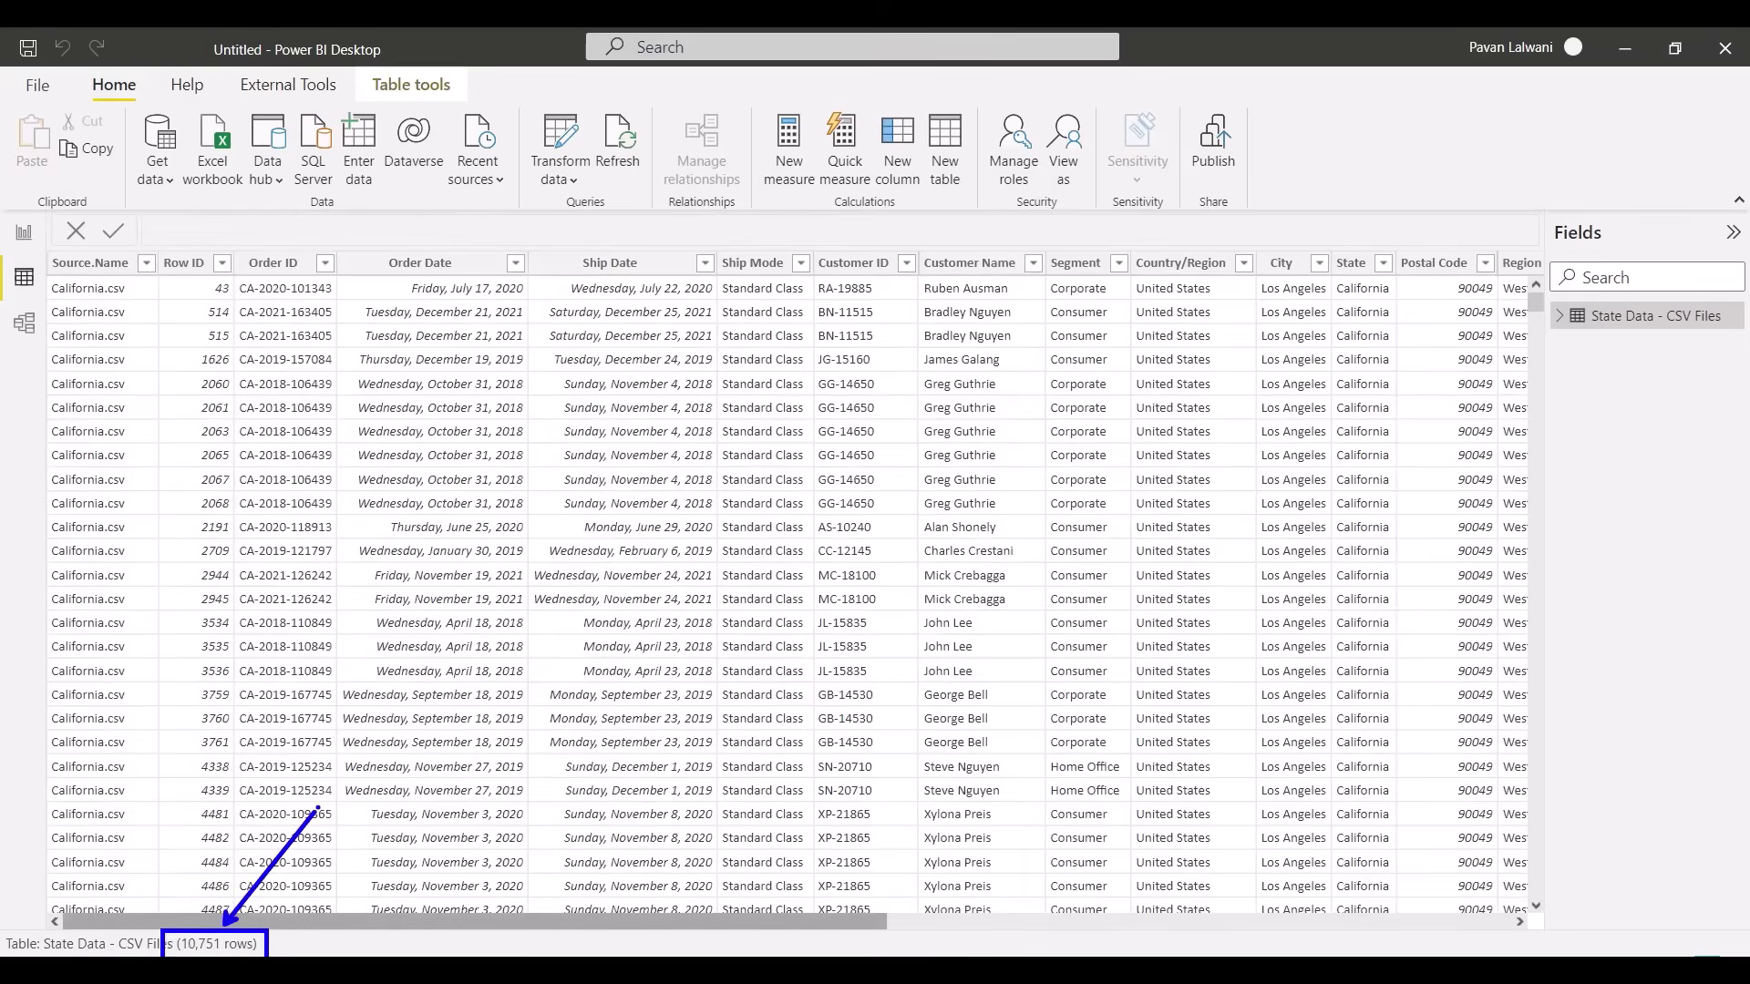
- Check the Source.Name column's filter values for Delhi.csv and close the list without filtering
click(146, 263)
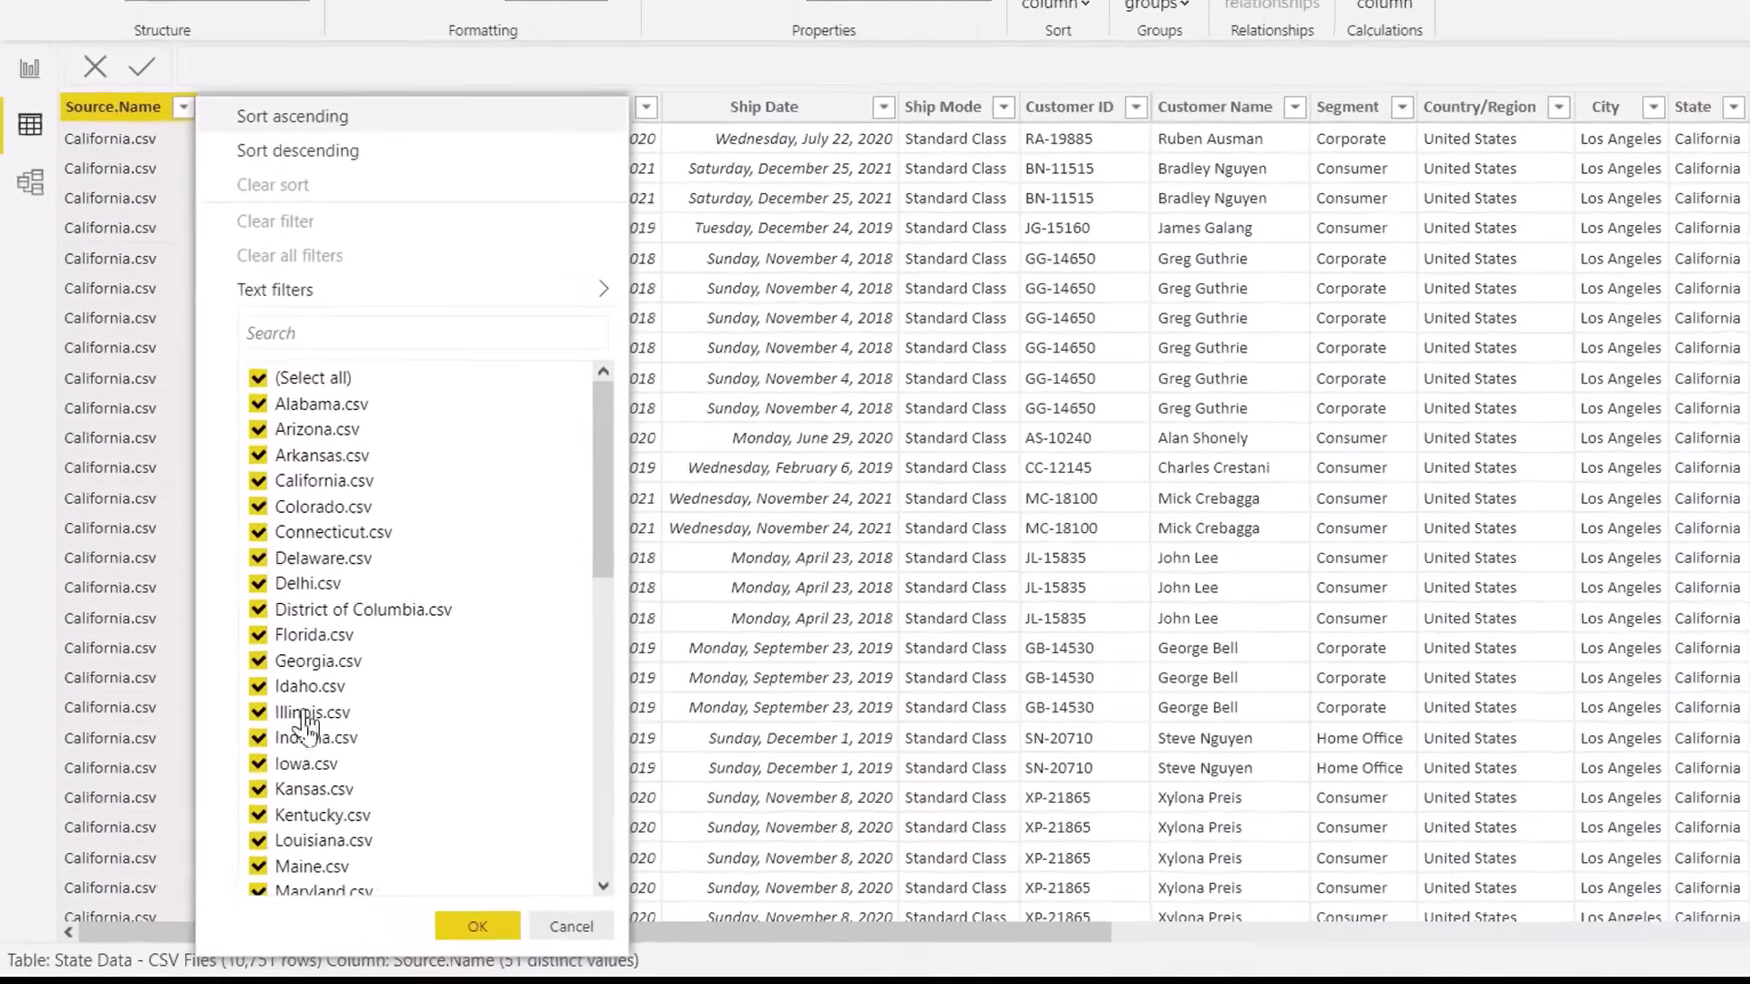
scroll(256, 798, down, 3)
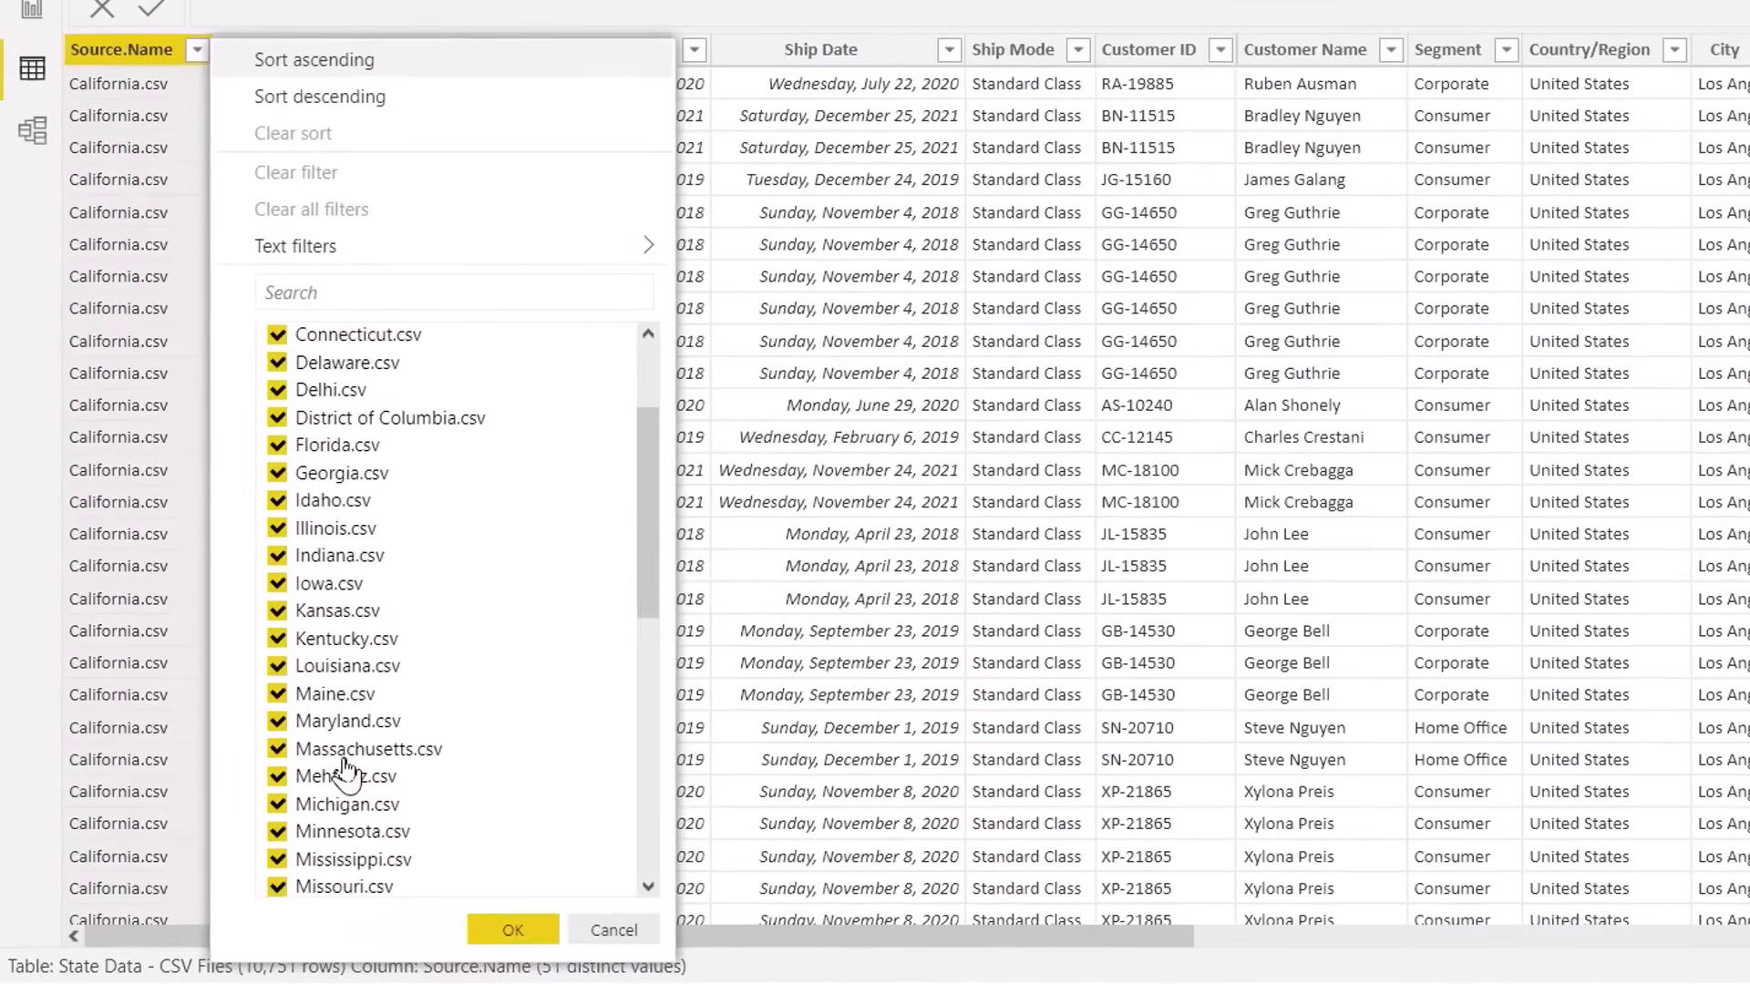
scroll(345, 770, up, 2)
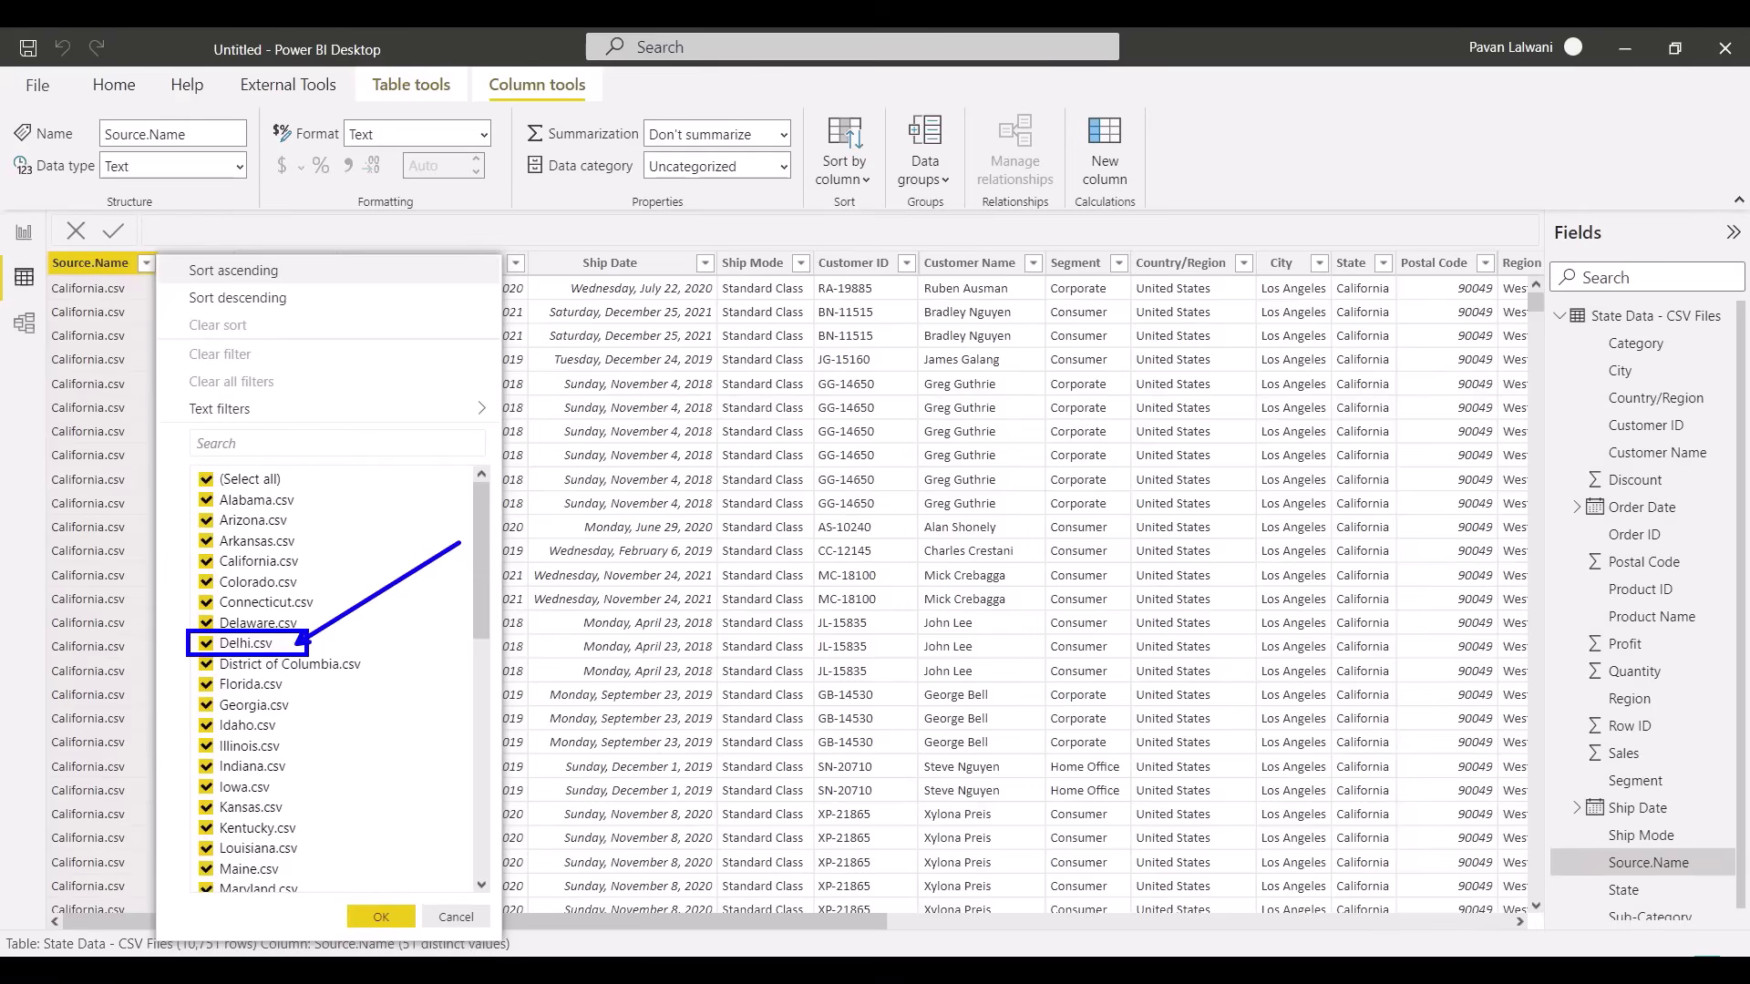
click(771, 889)
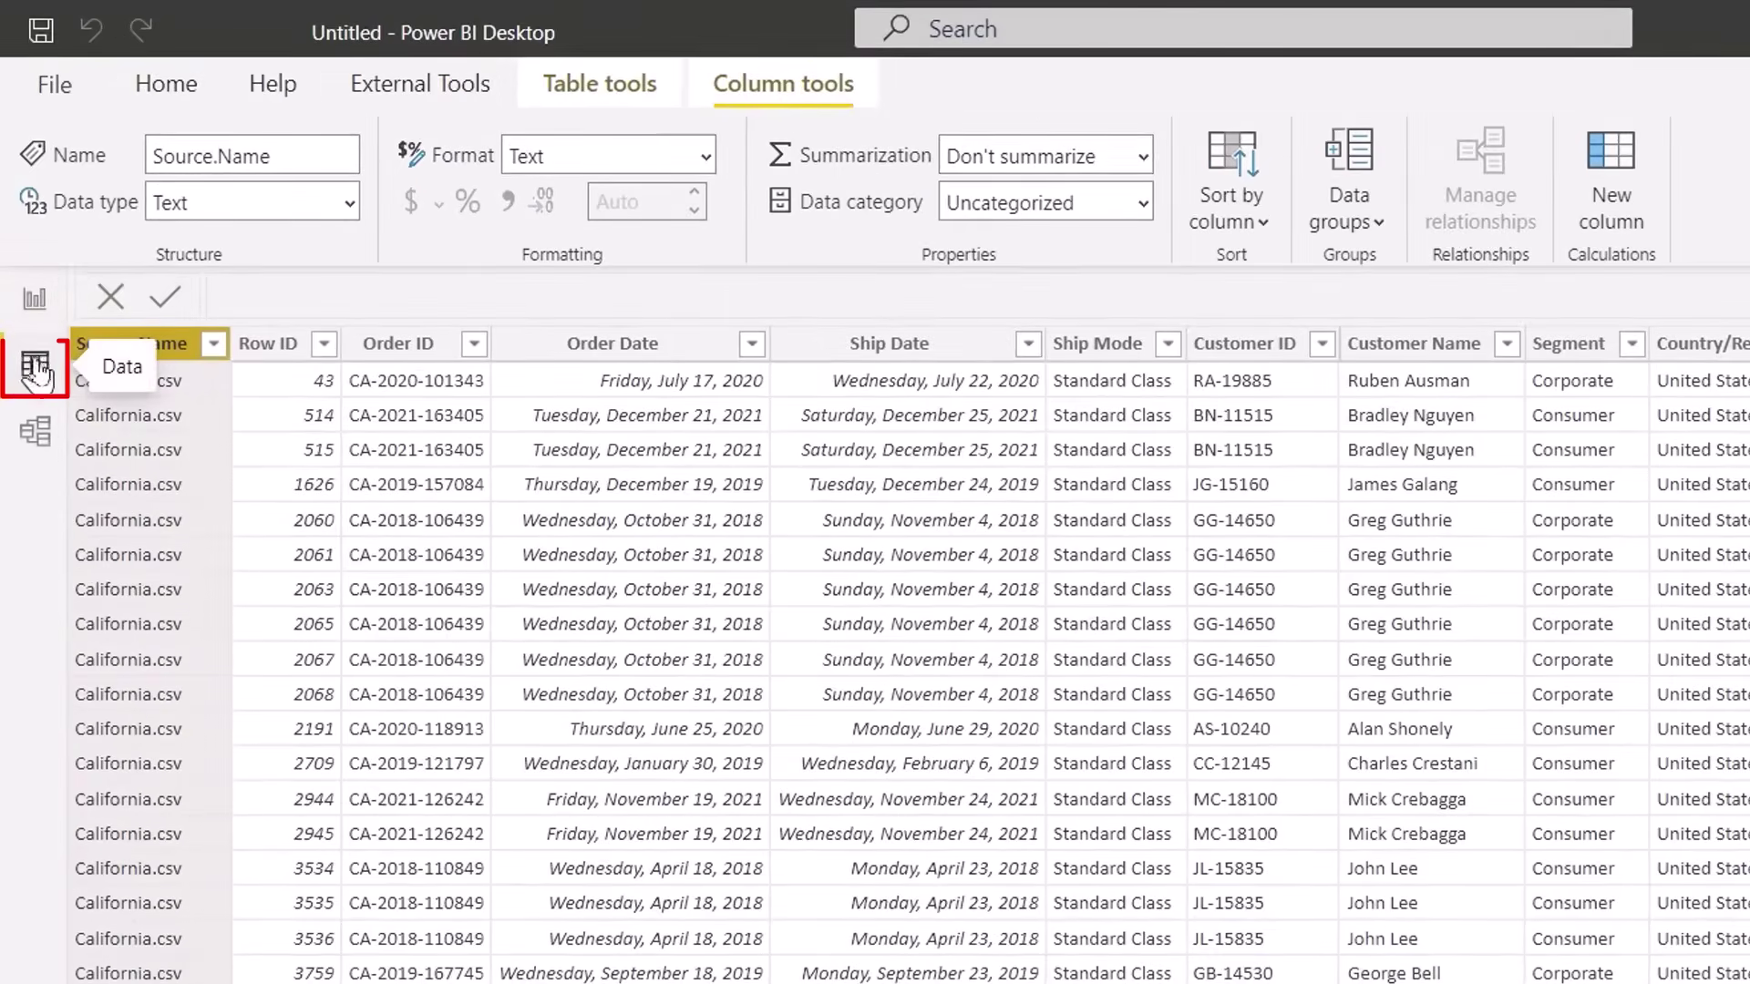
- Open the Report view with the blank report canvas
click(33, 298)
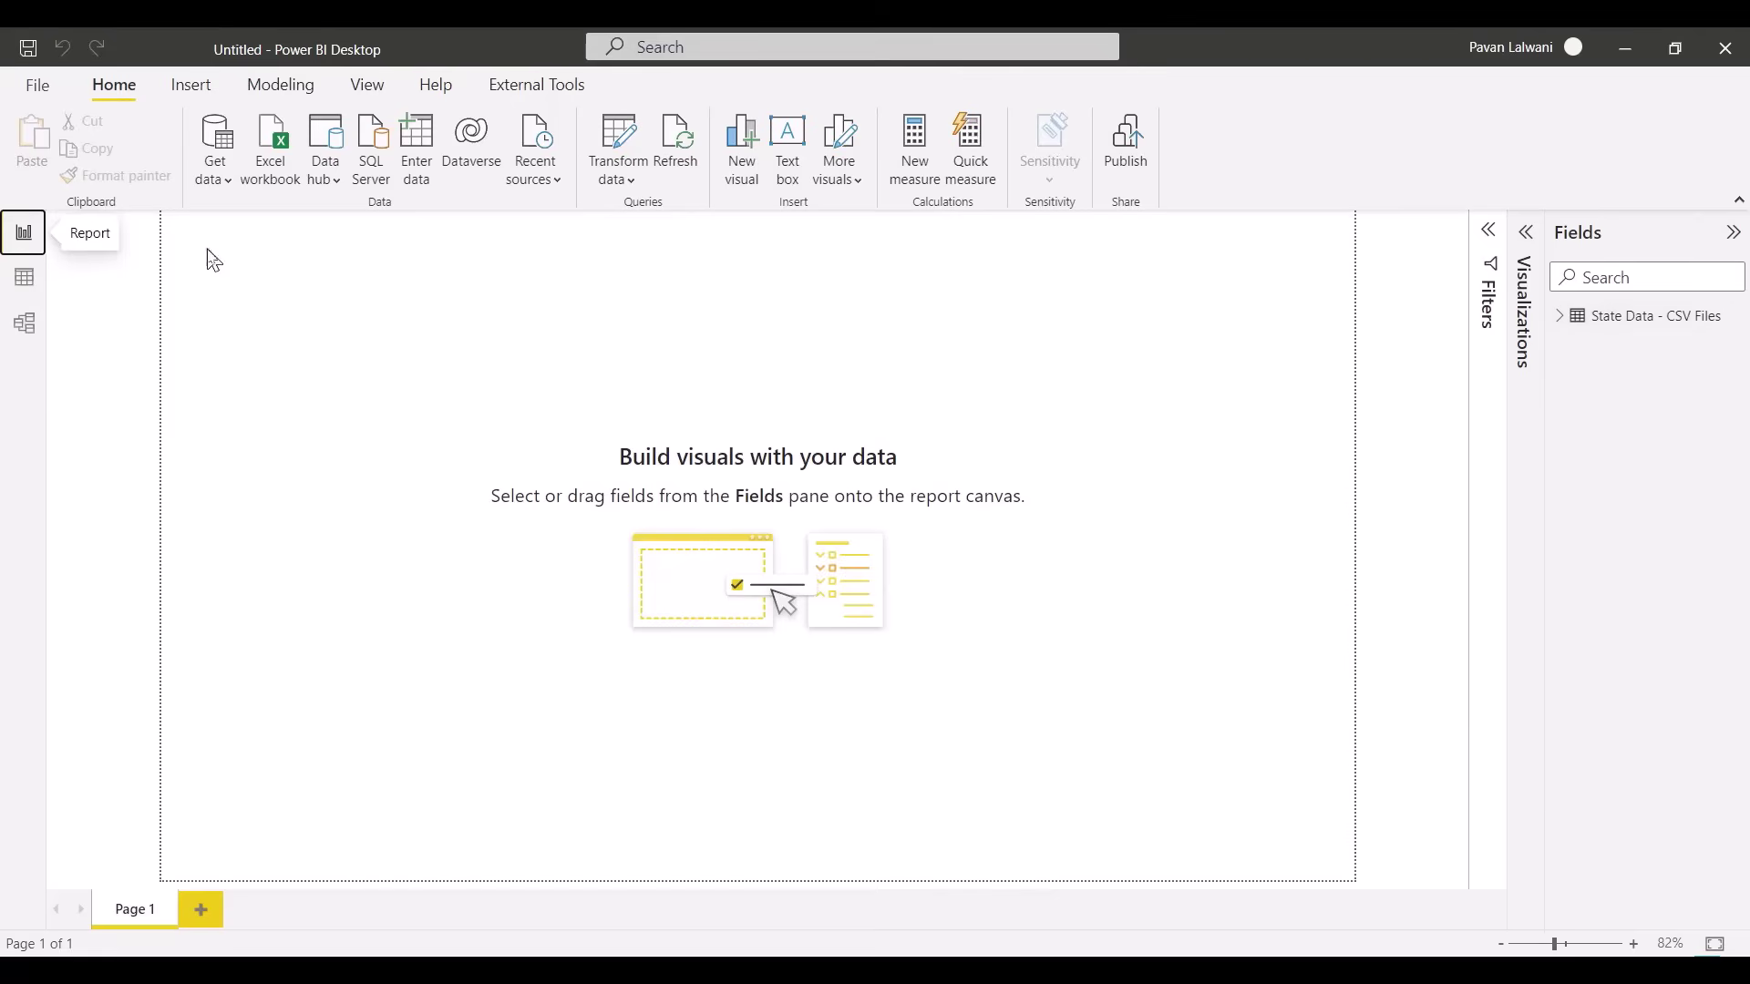
mouse_move(185, 227)
mouse_down()
mouse_move(648, 488)
mouse_move(1321, 829)
mouse_move(1338, 864)
mouse_up()
mouse_move(1360, 690)
mouse_down()
mouse_move(1299, 726)
mouse_move(1397, 674)
mouse_up()
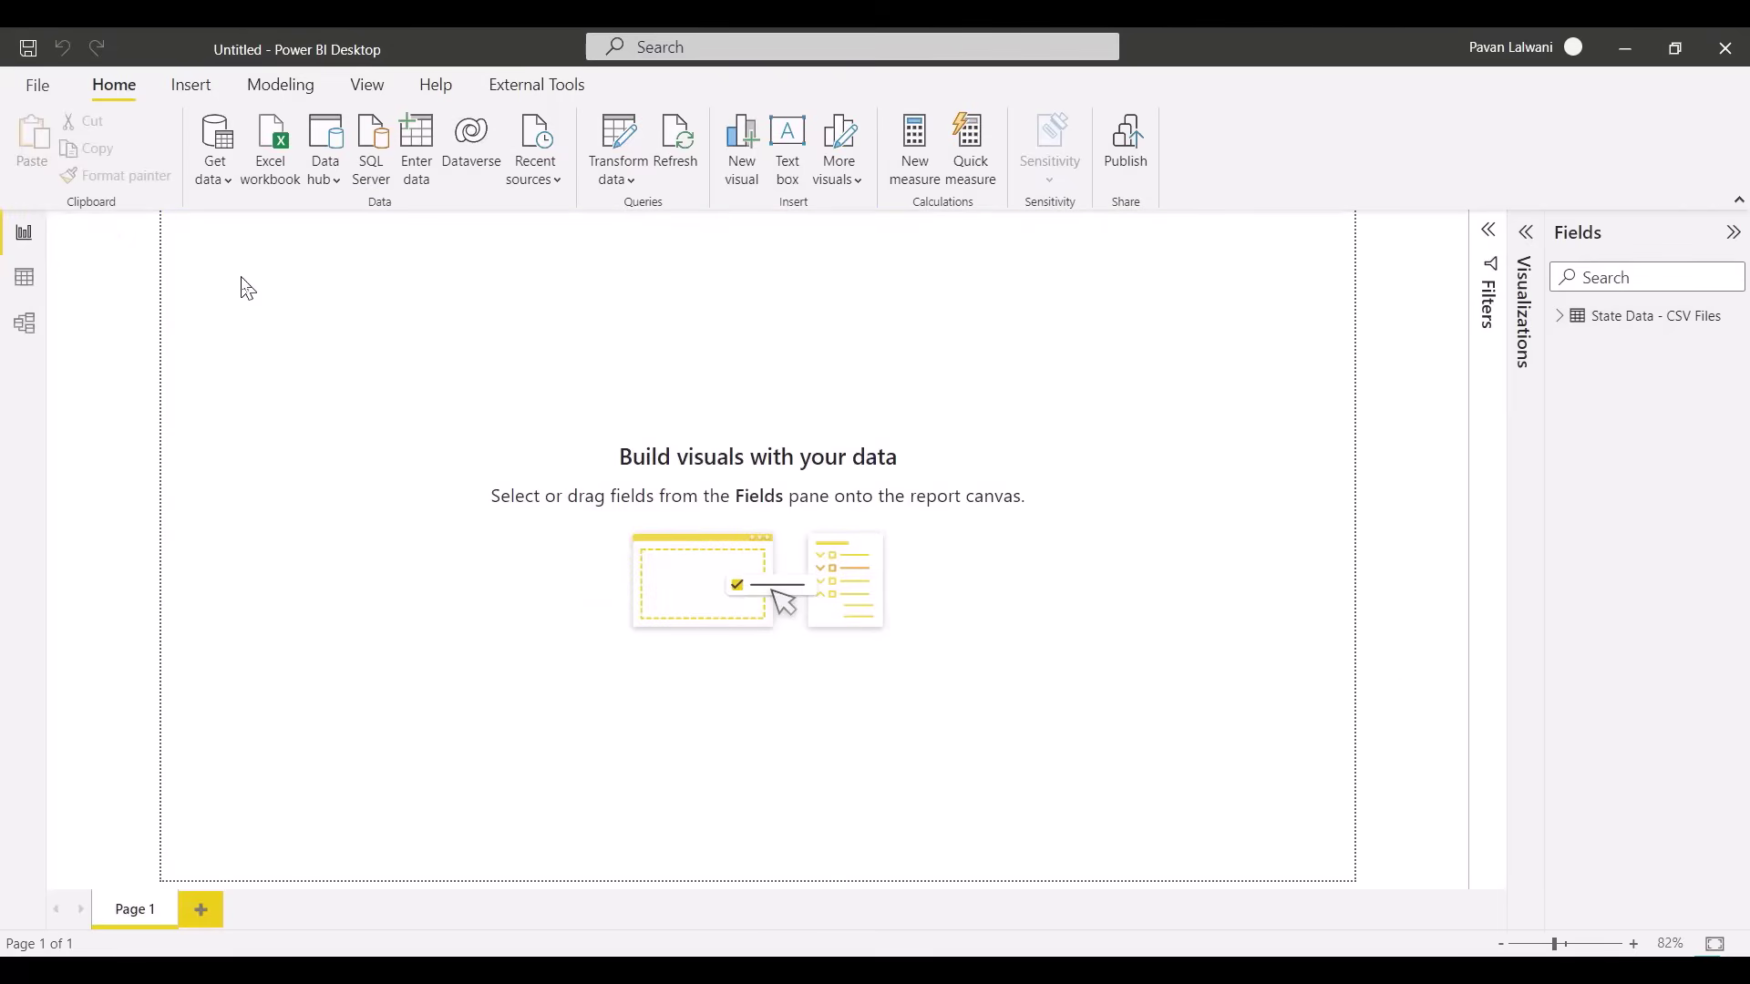
- Create a pie chart with the Q&A question "Category Sales Pie" as a standard visual in the canvas's lower-right corner
double_click(284, 298)
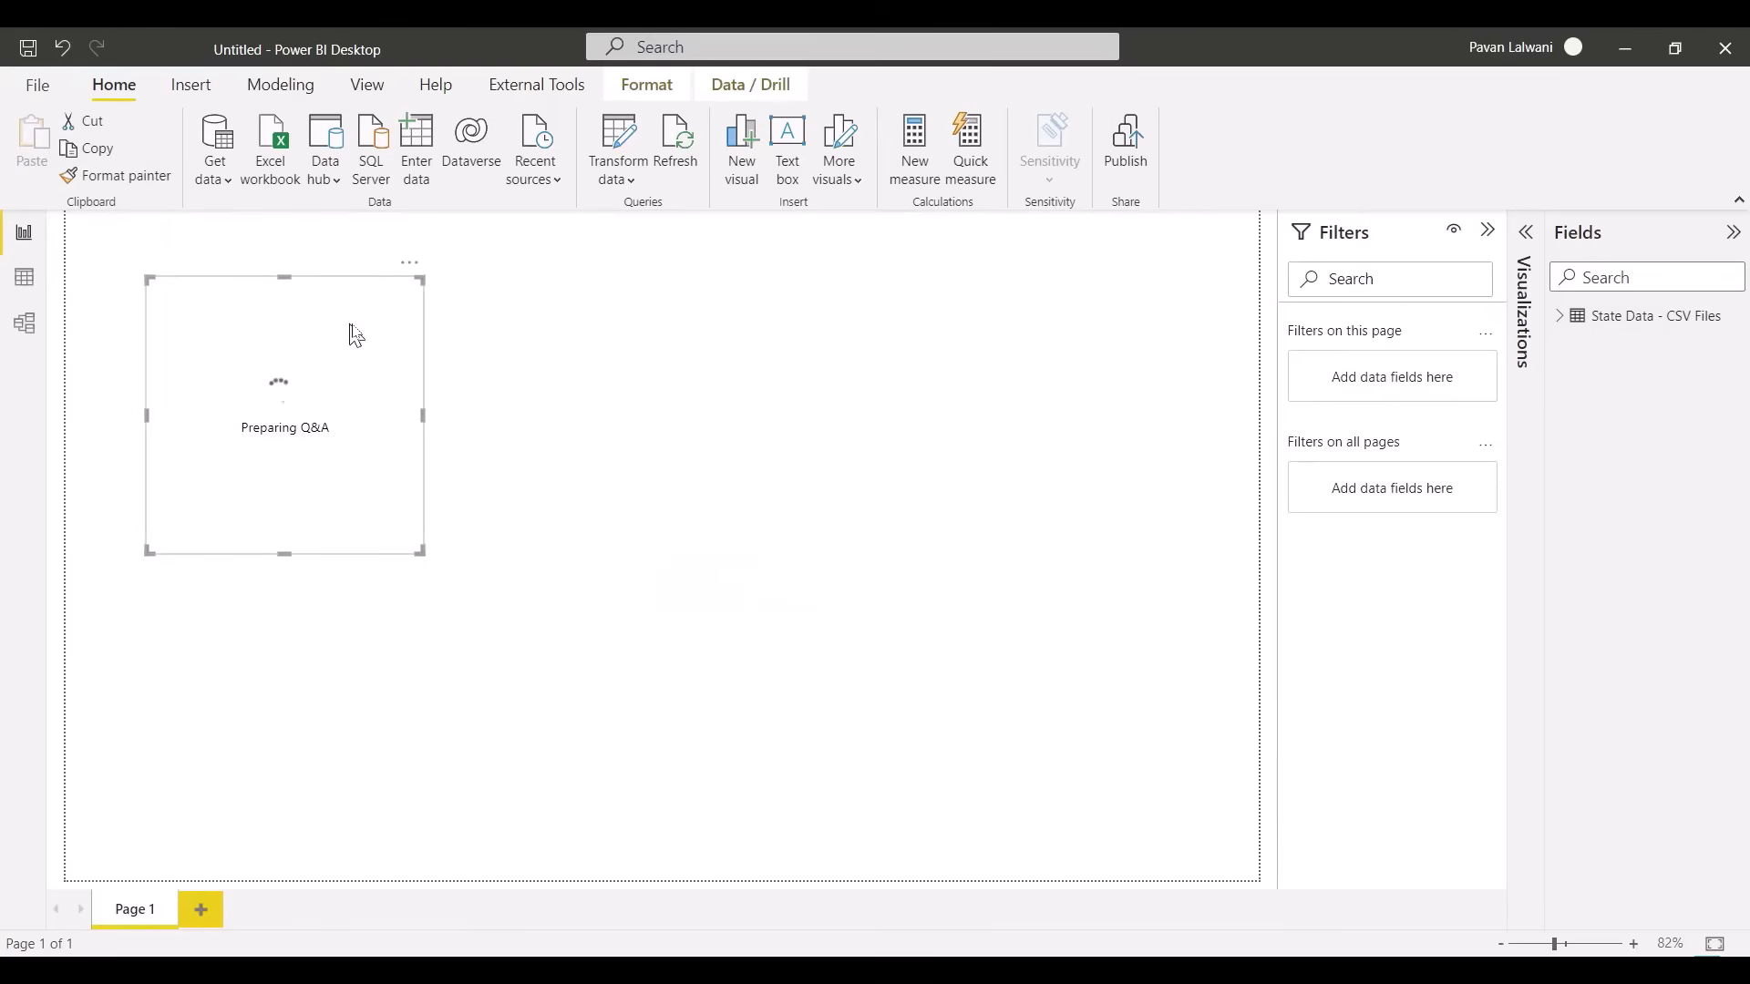
click(1562, 317)
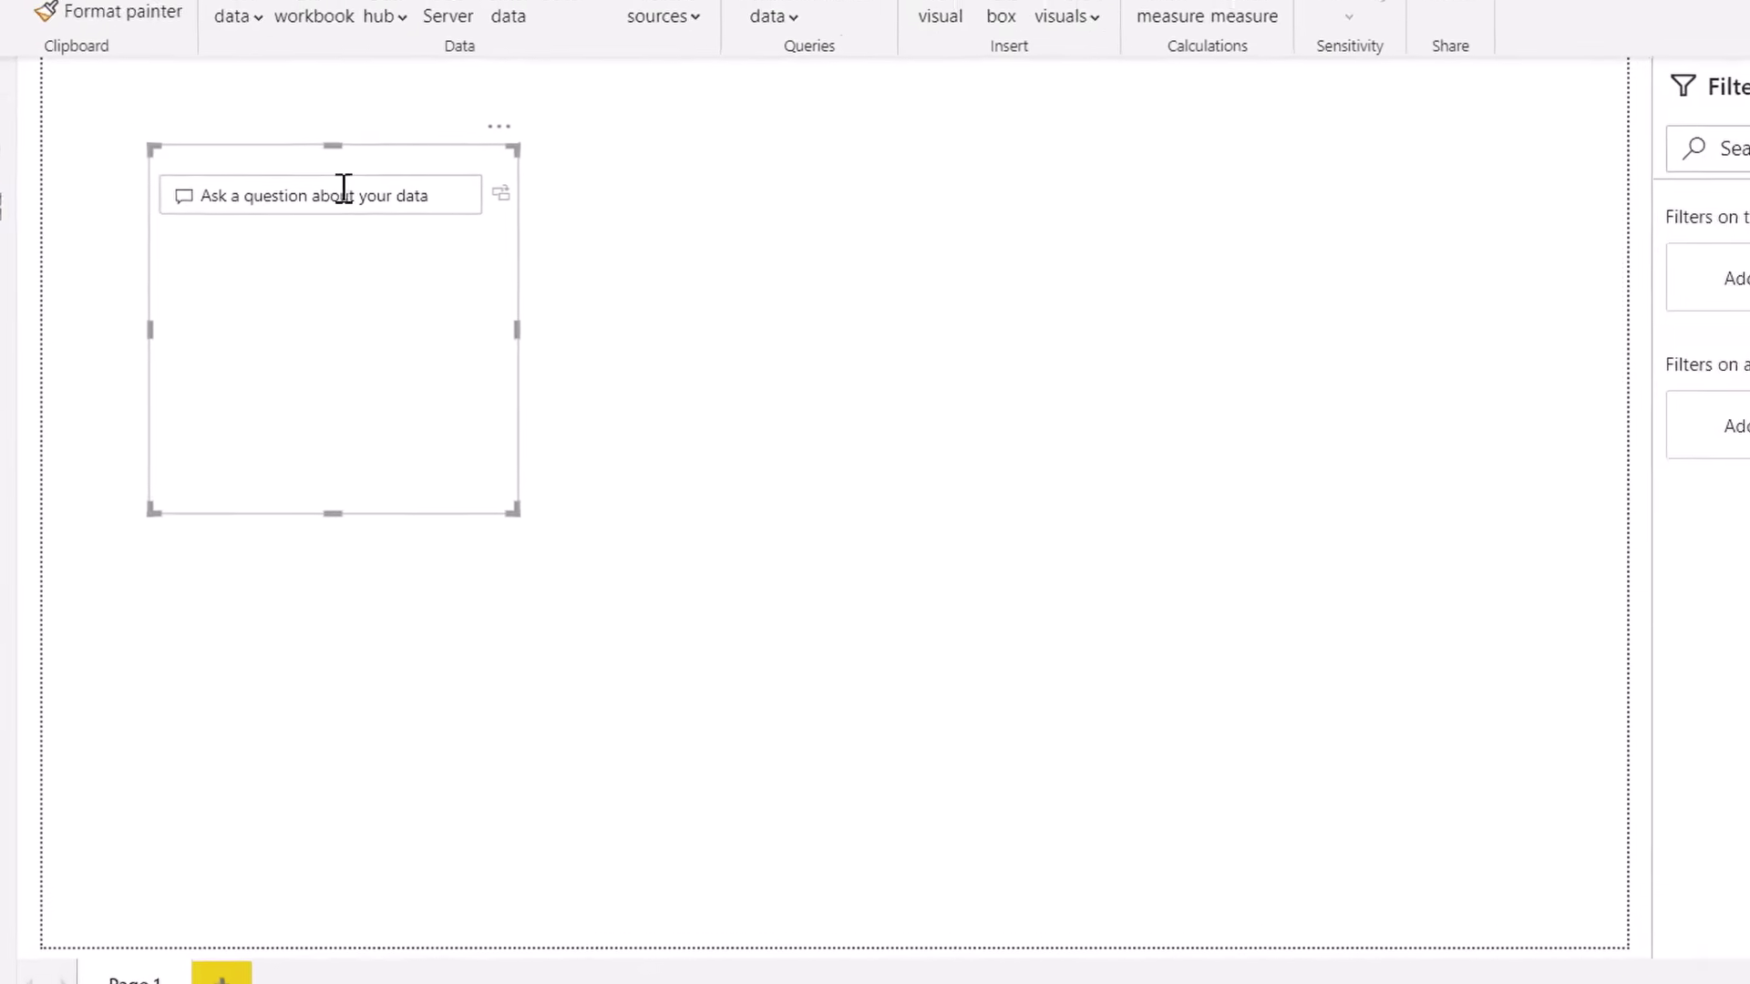
click(344, 188)
text(q)
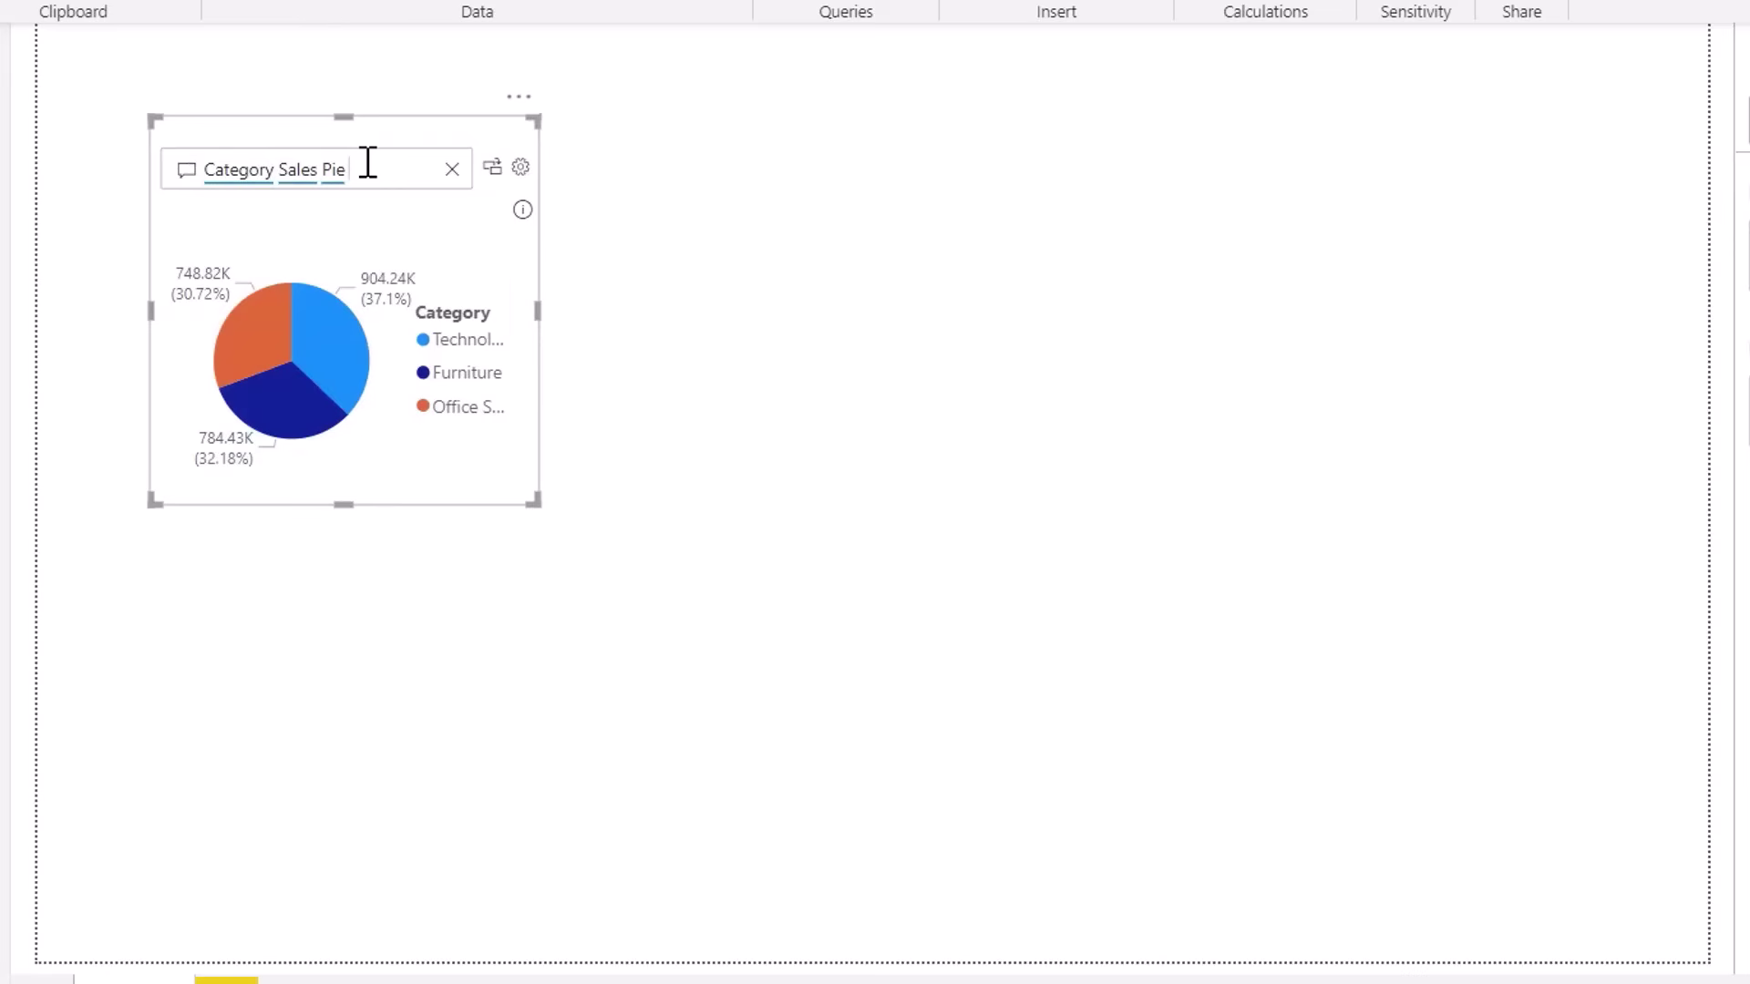
click(493, 170)
drag(499, 182, 1719, 727)
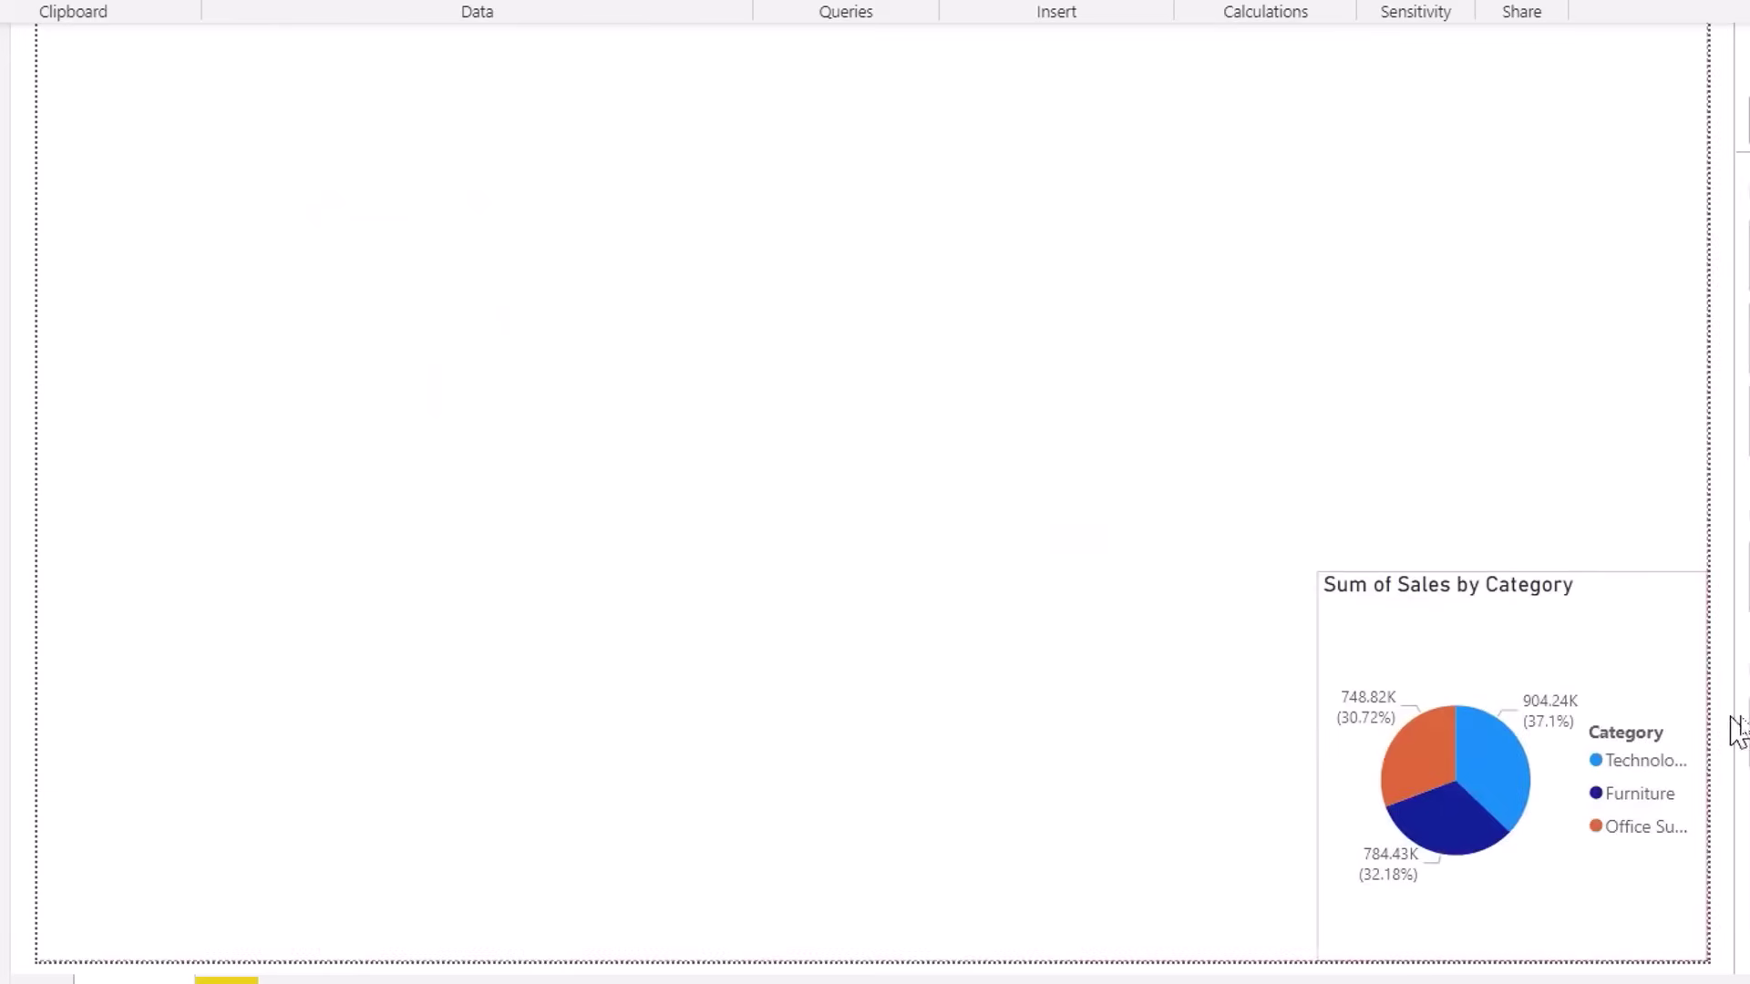
- Create a donut chart with the Q&A question "Region Sales Donut" as a standard visual beside the category pie chart
double_click(277, 219)
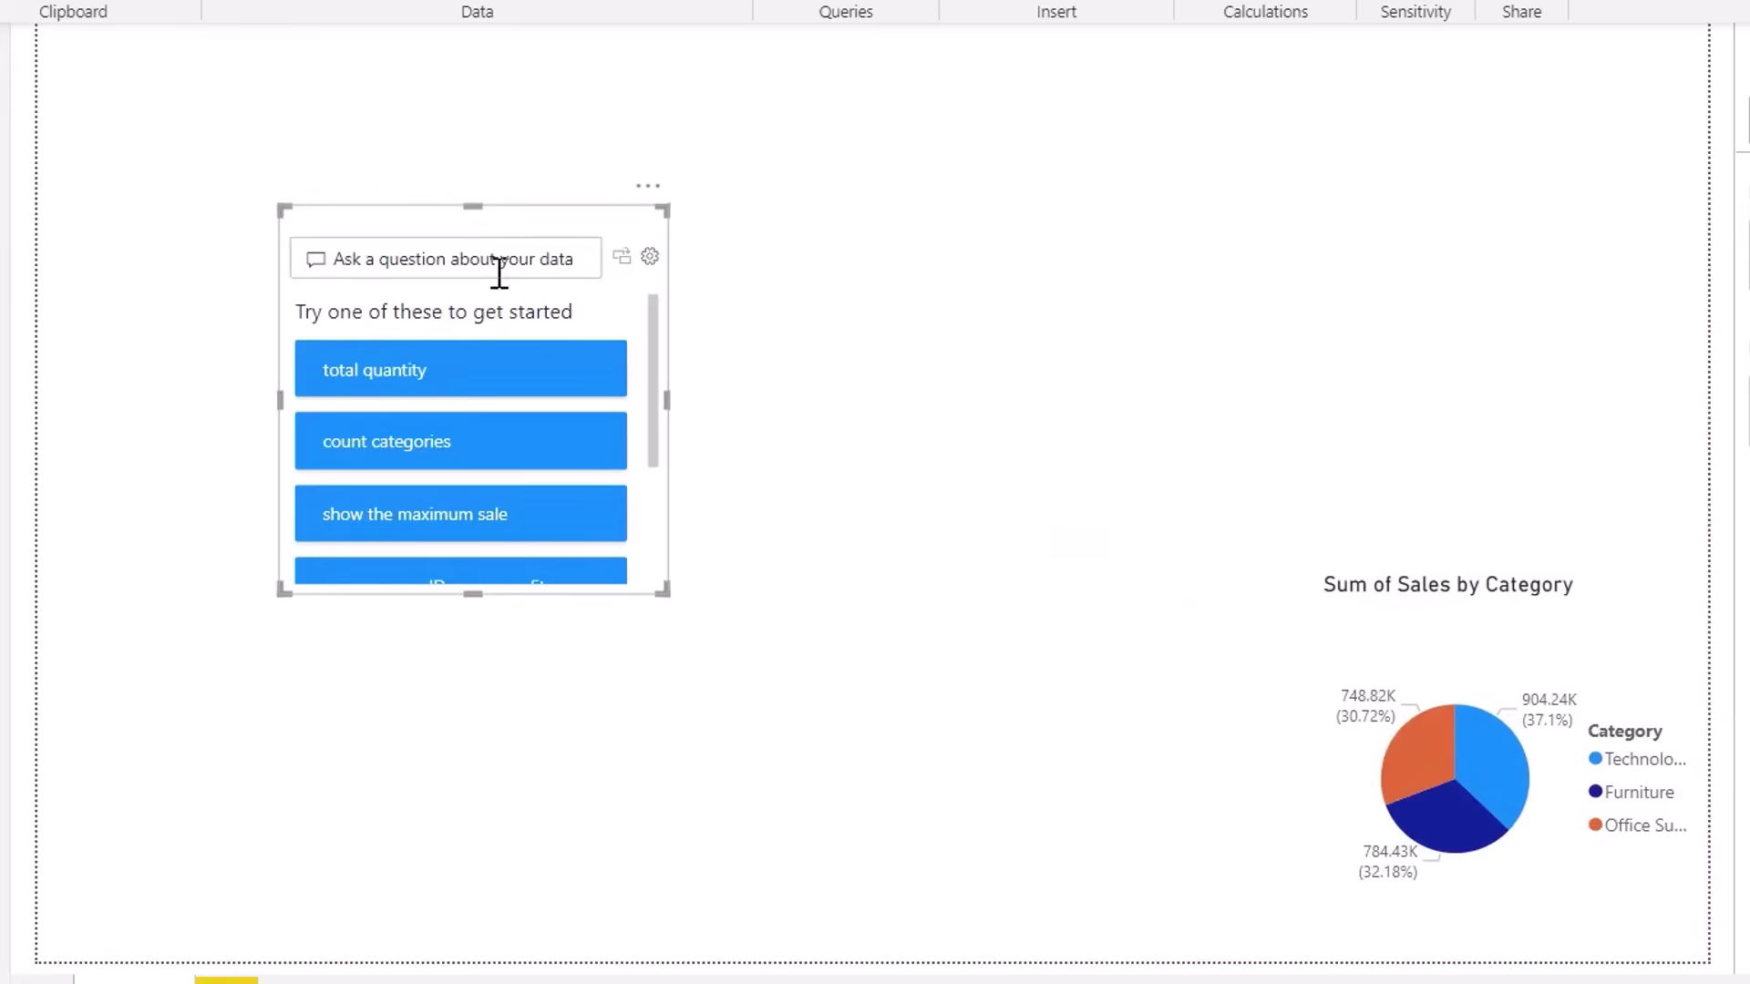
text(Region Sal)
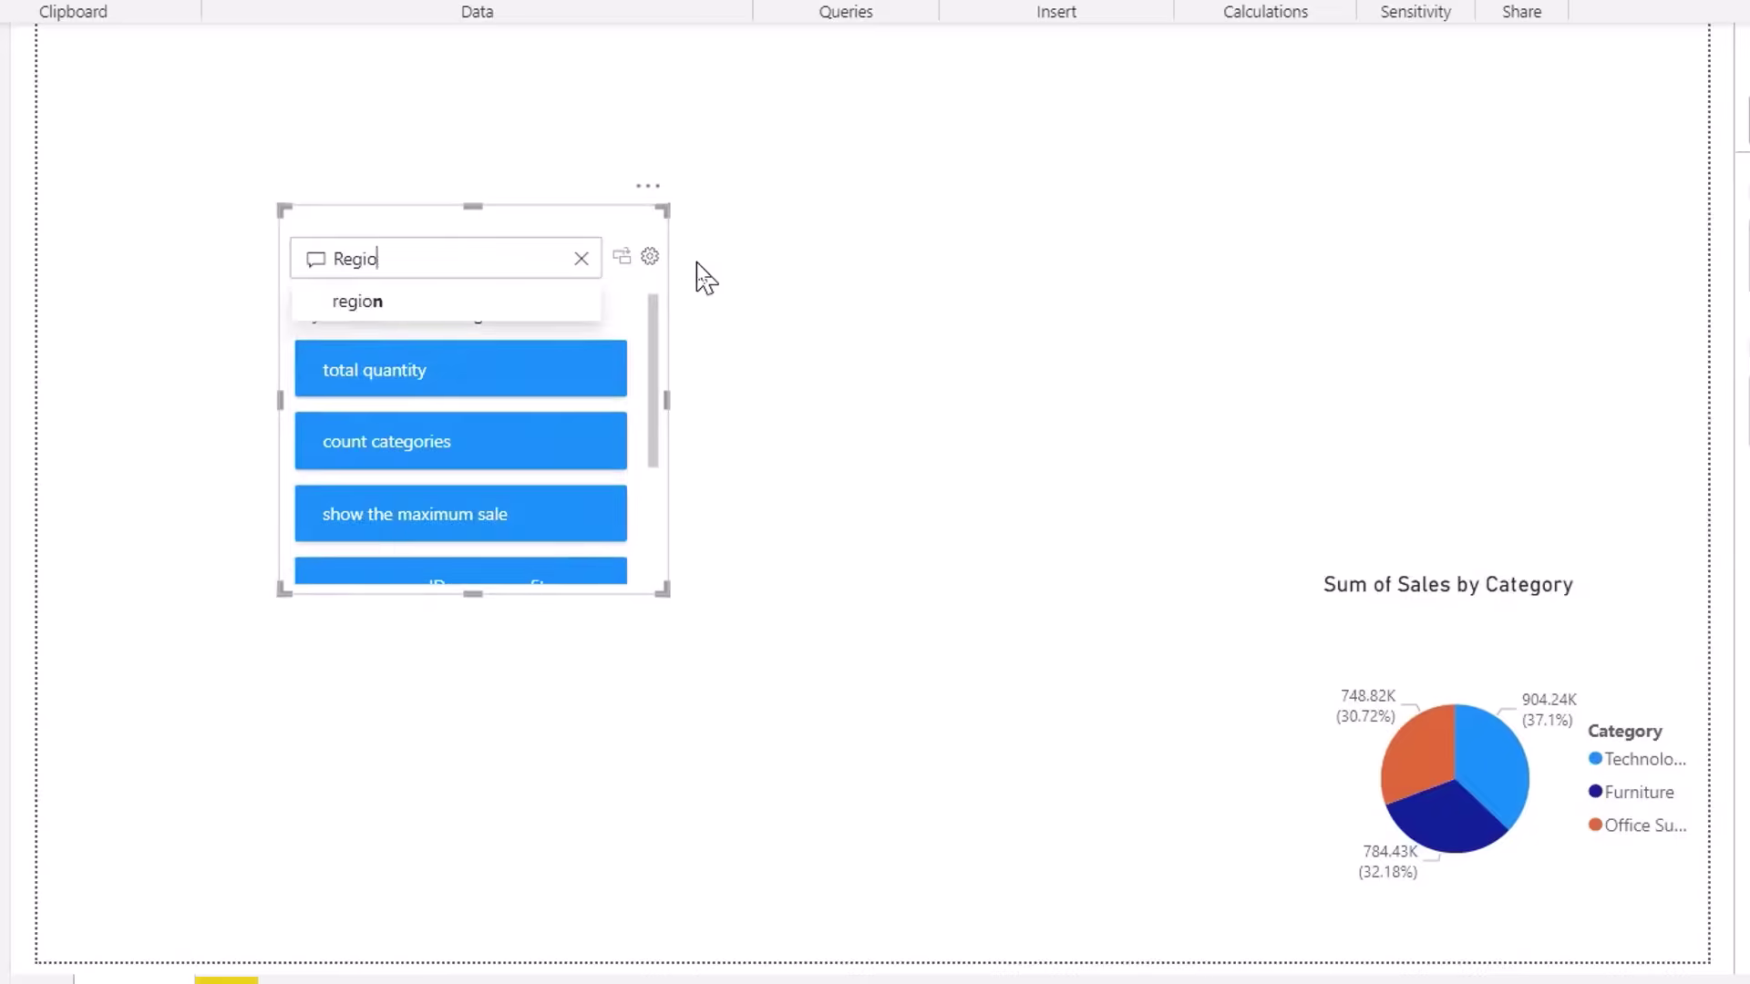
text(es Donut)
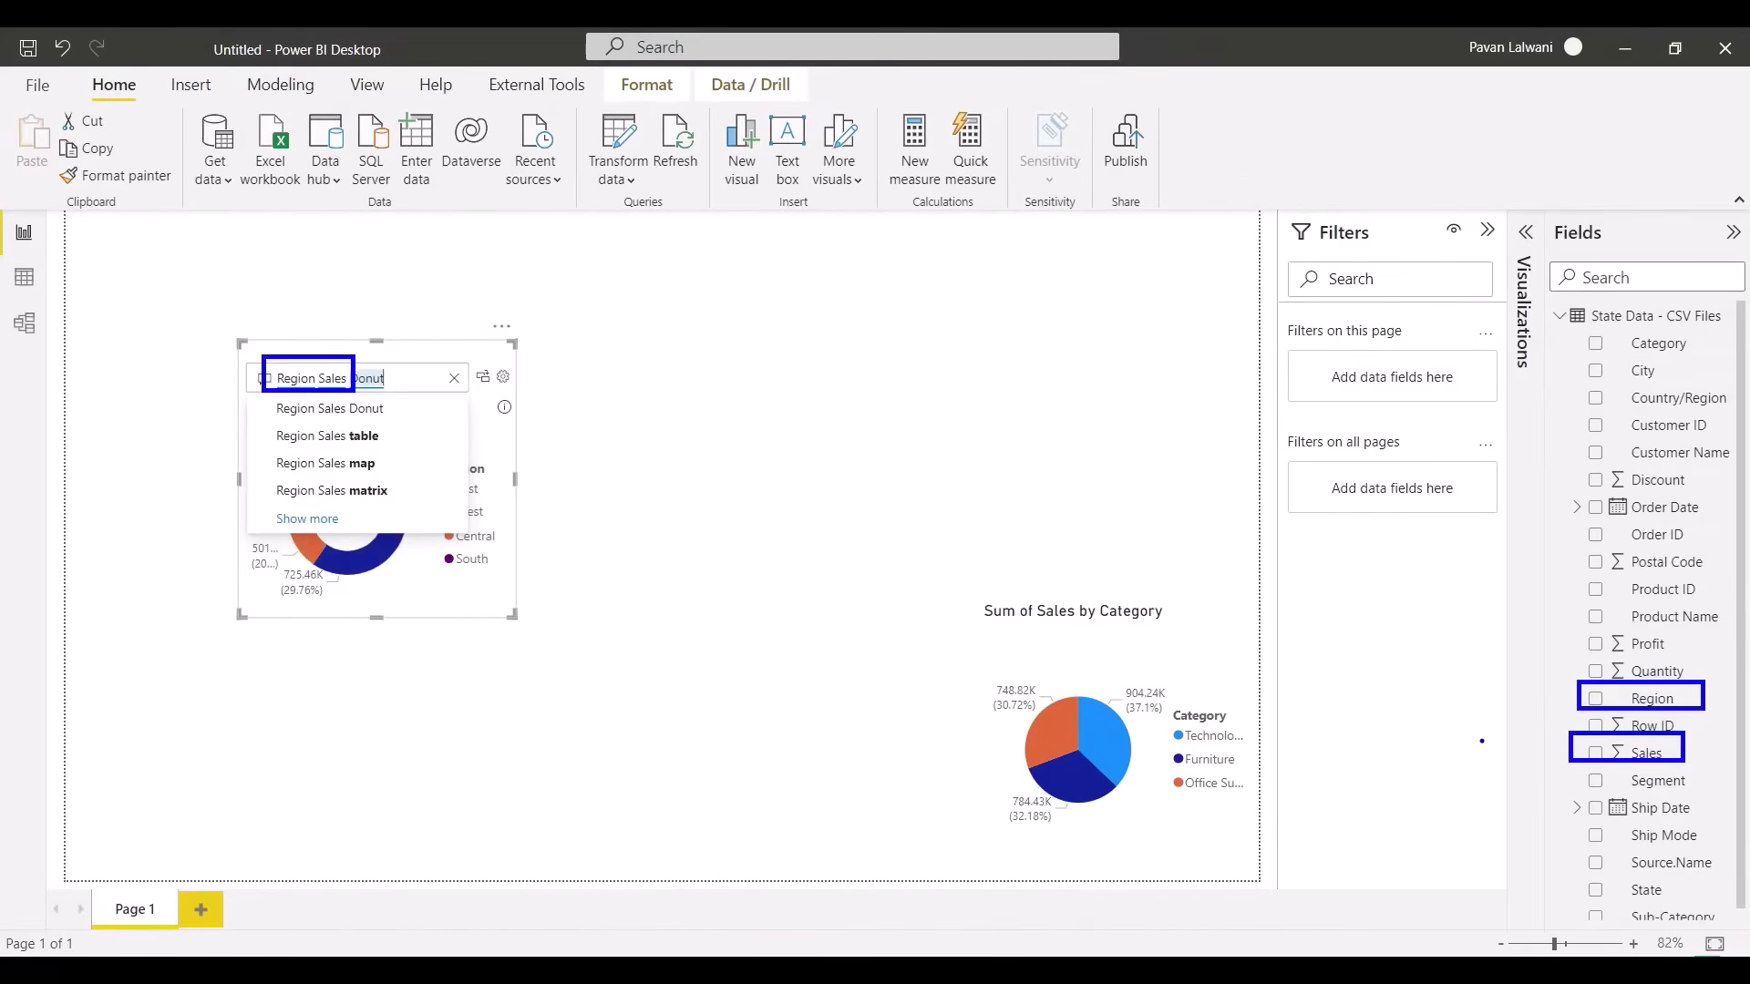
click(507, 453)
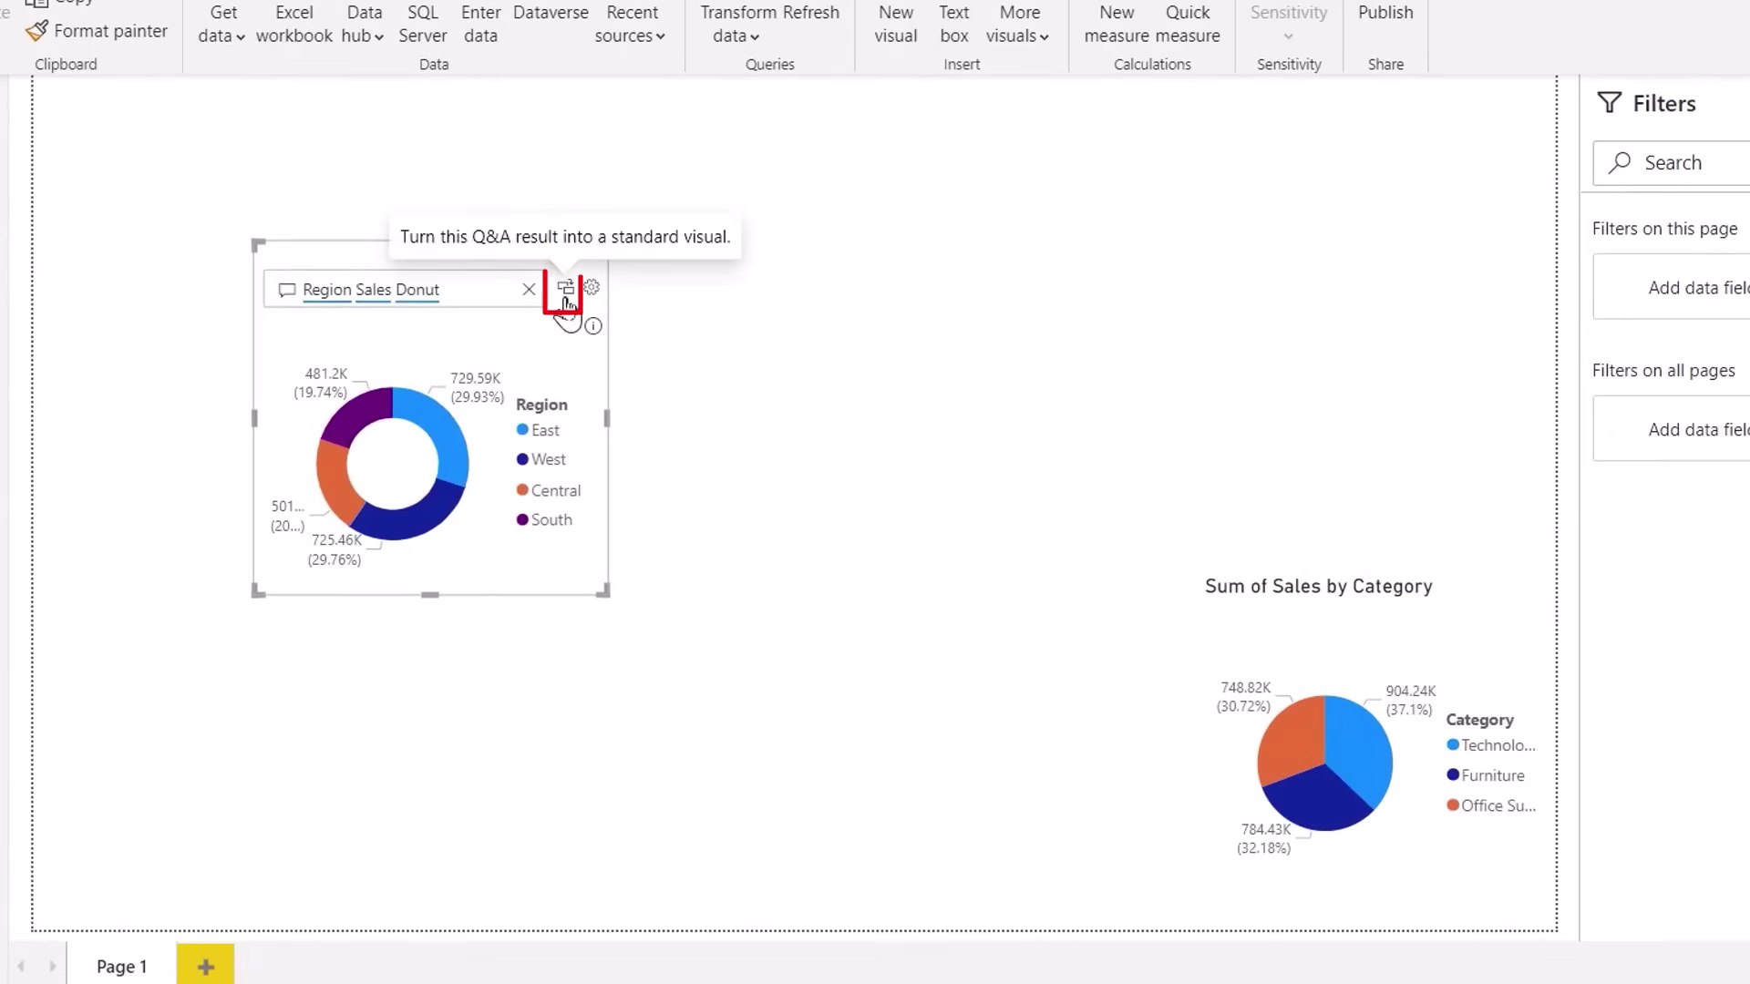
click(565, 293)
drag(586, 249, 1174, 644)
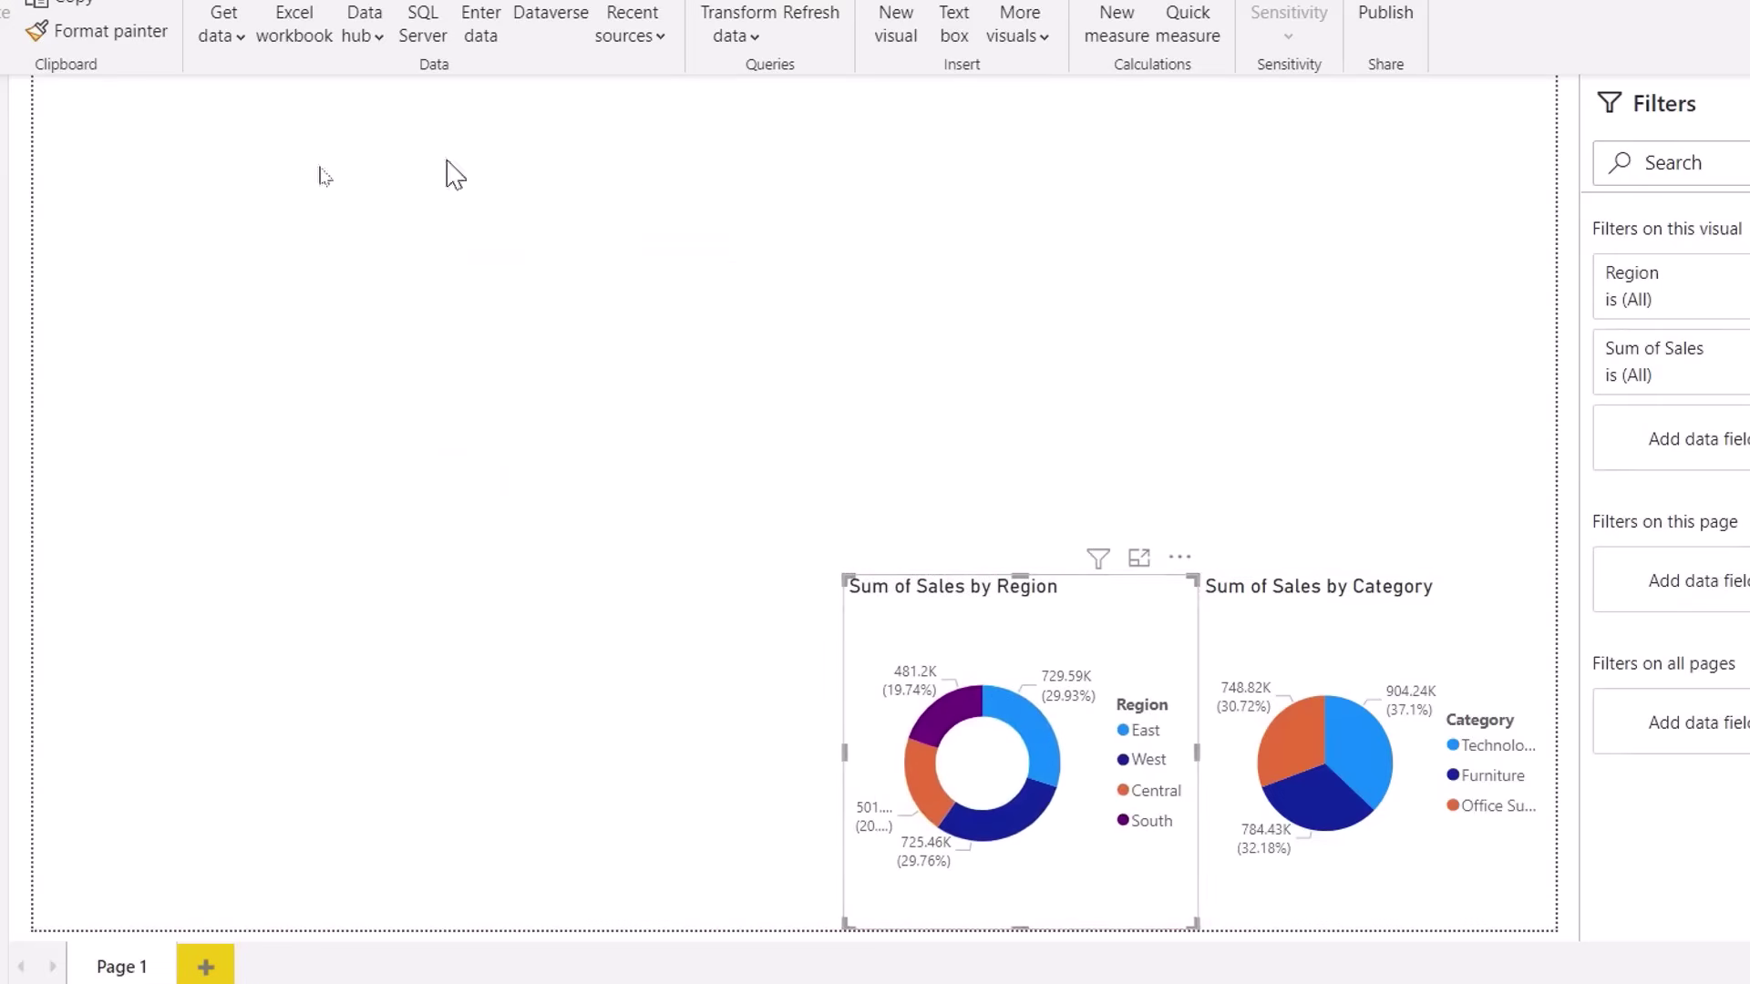
- Create a funnel chart with the Q&A question "Sub-Category Sales Funnel" as a standard visual in the canvas's lower-left corner
double_click(265, 234)
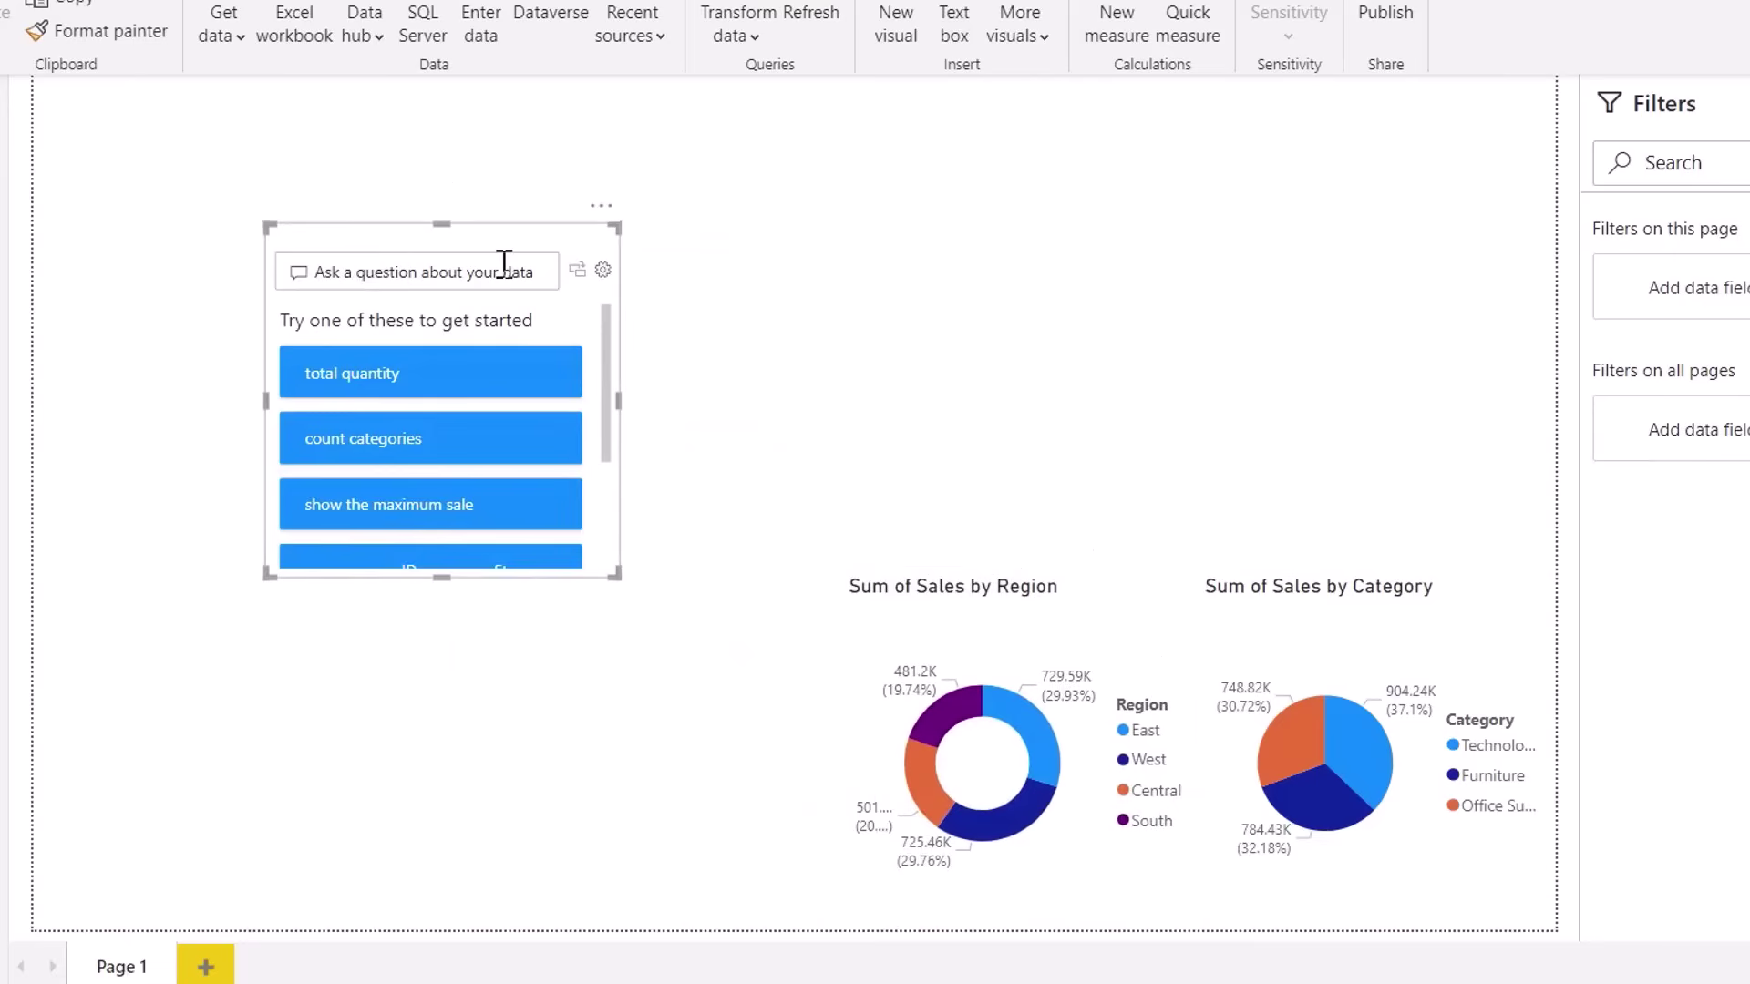
click(504, 264)
text(Sub-Categor)
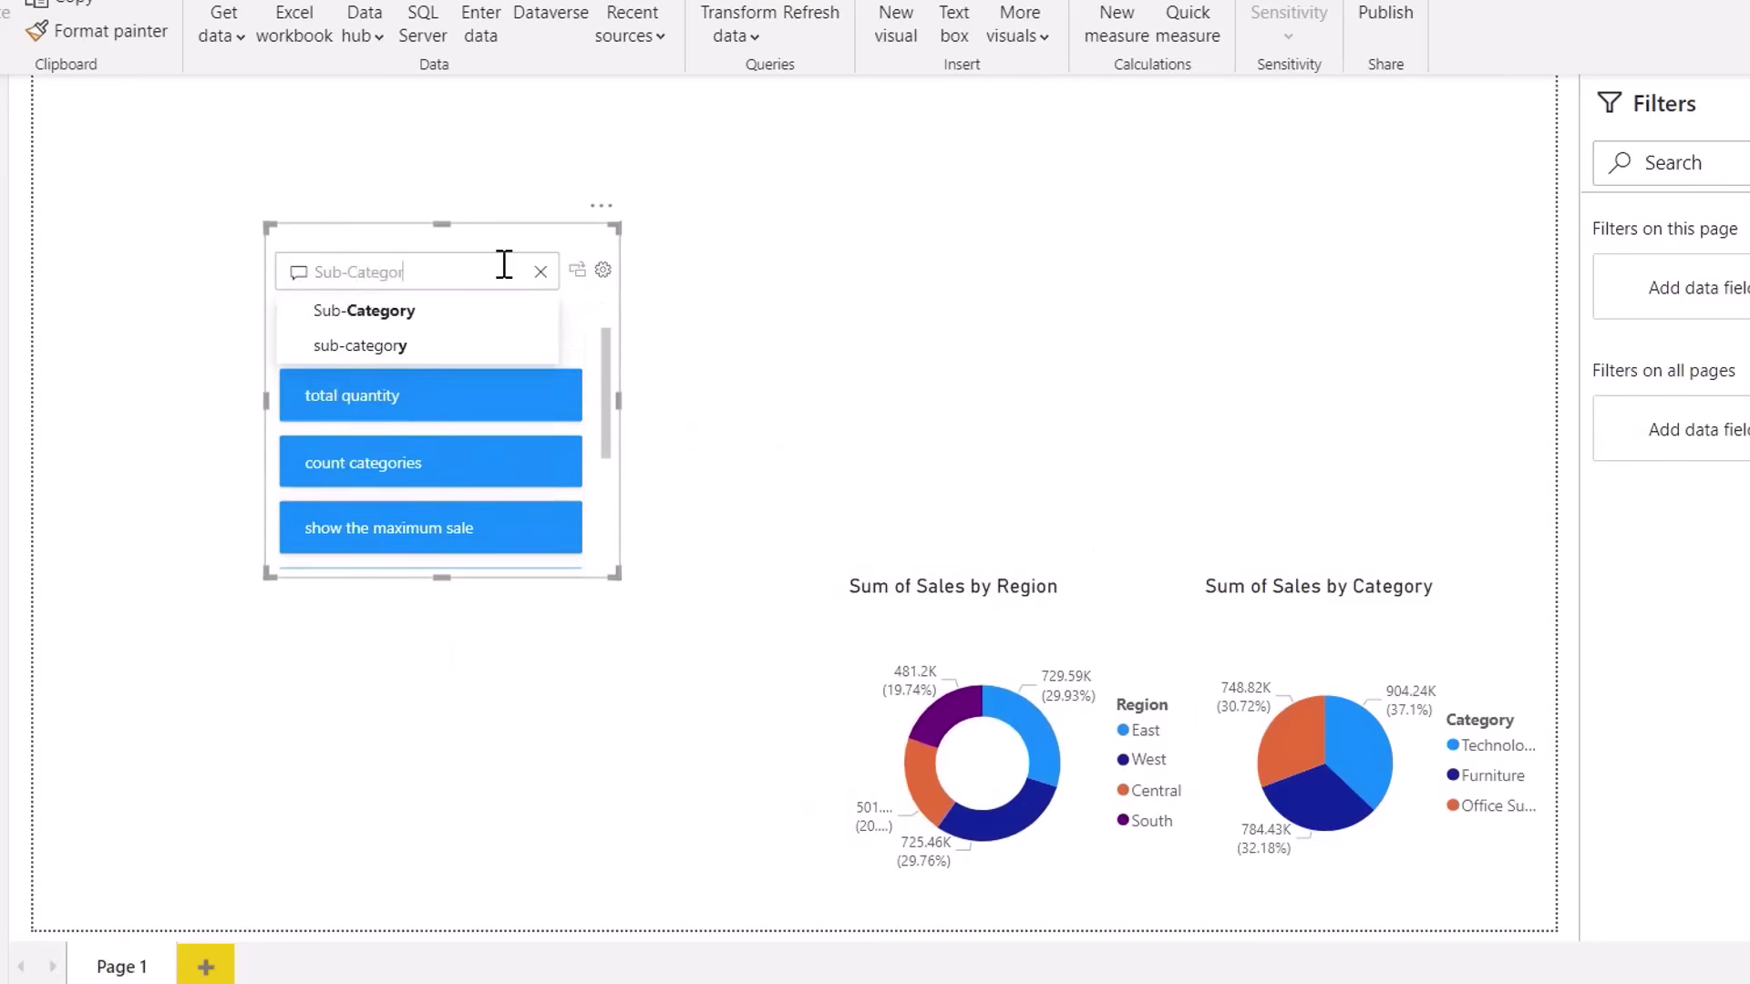
text(y Sales Funnel)
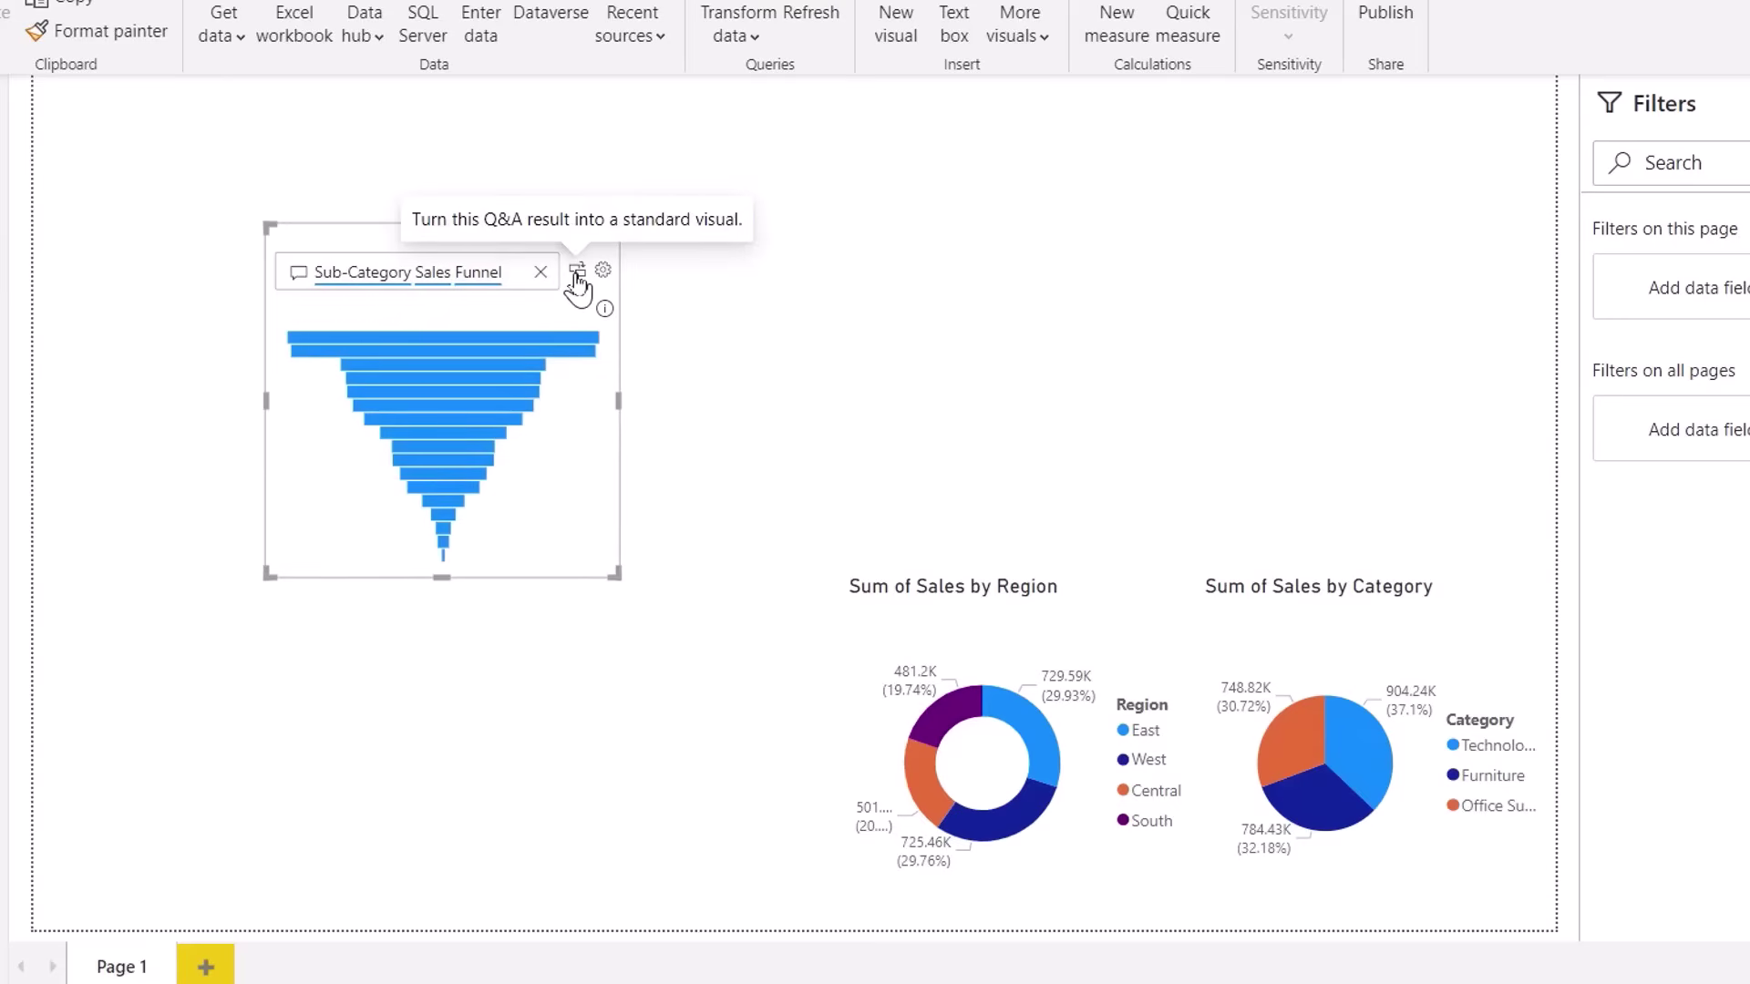
click(577, 283)
drag(598, 260, 364, 613)
- Enlarge the funnel, donut and pie charts and arrange them in one row along the canvas's lower edge
drag(504, 584, 605, 565)
drag(856, 629, 631, 626)
drag(963, 576, 1077, 555)
click(1221, 641)
drag(1199, 576, 1087, 548)
click(628, 337)
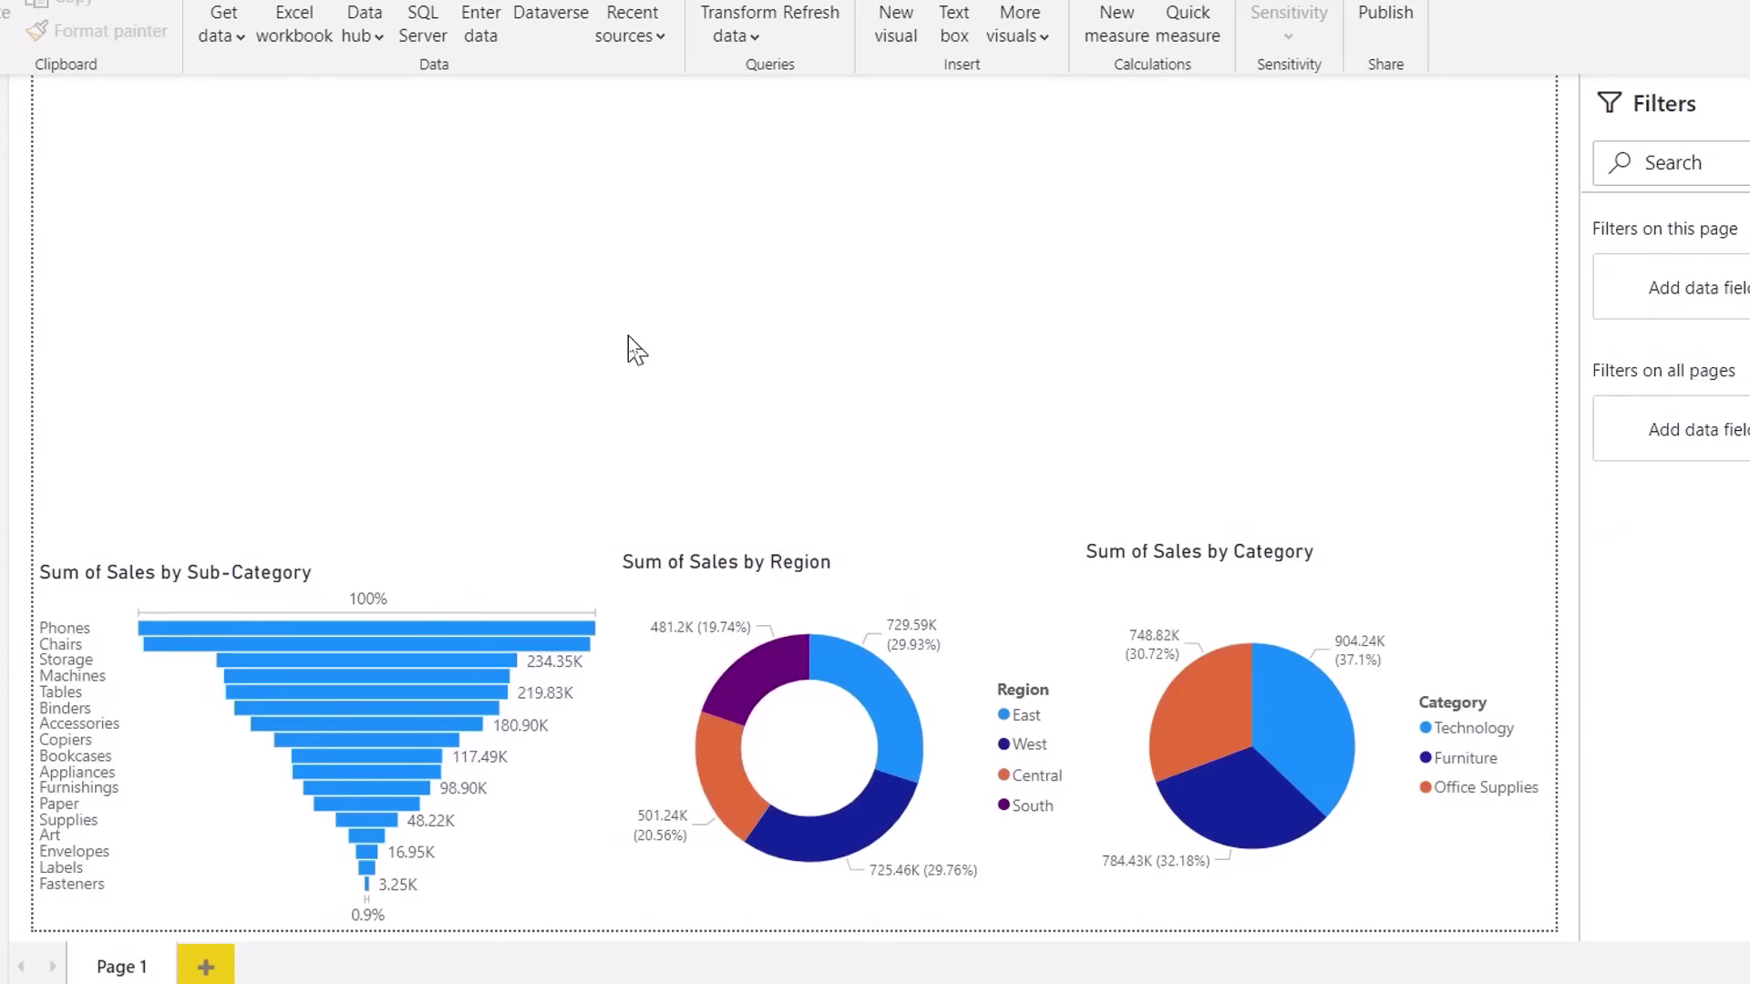
- Create a map with the Q&A question "State Sales Map" as a standard visual and resize it above the funnel chart
double_click(203, 286)
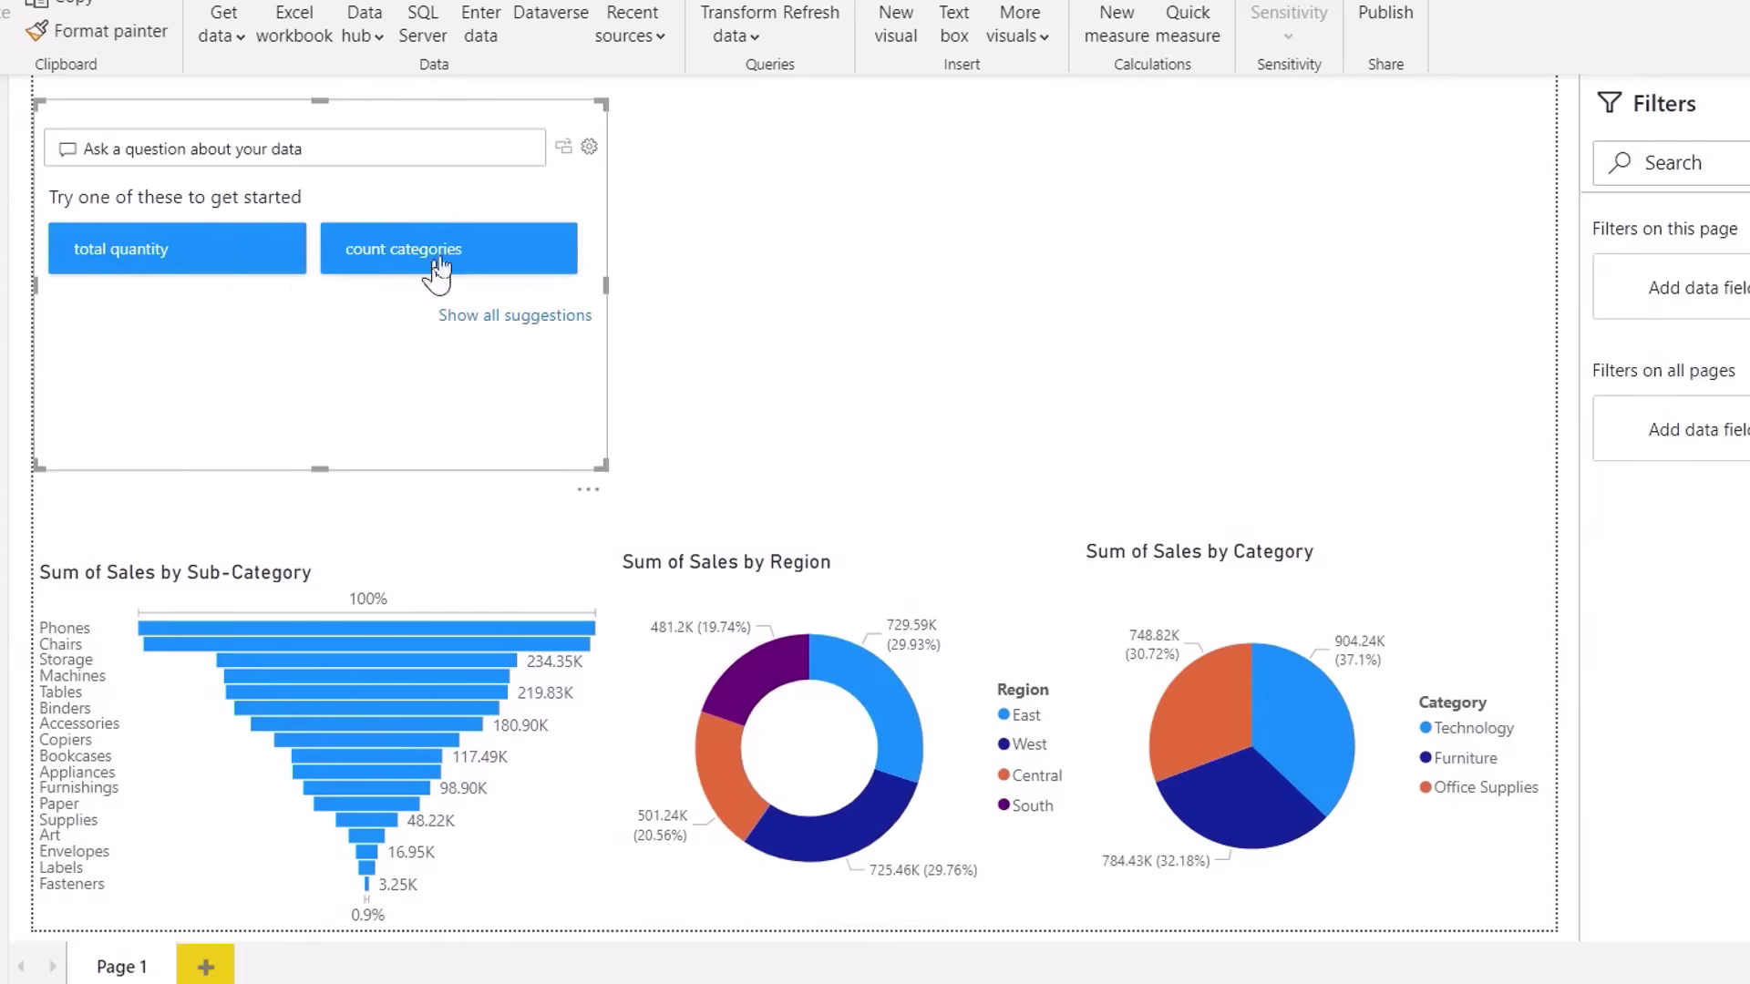
click(352, 141)
text(State Sales Map)
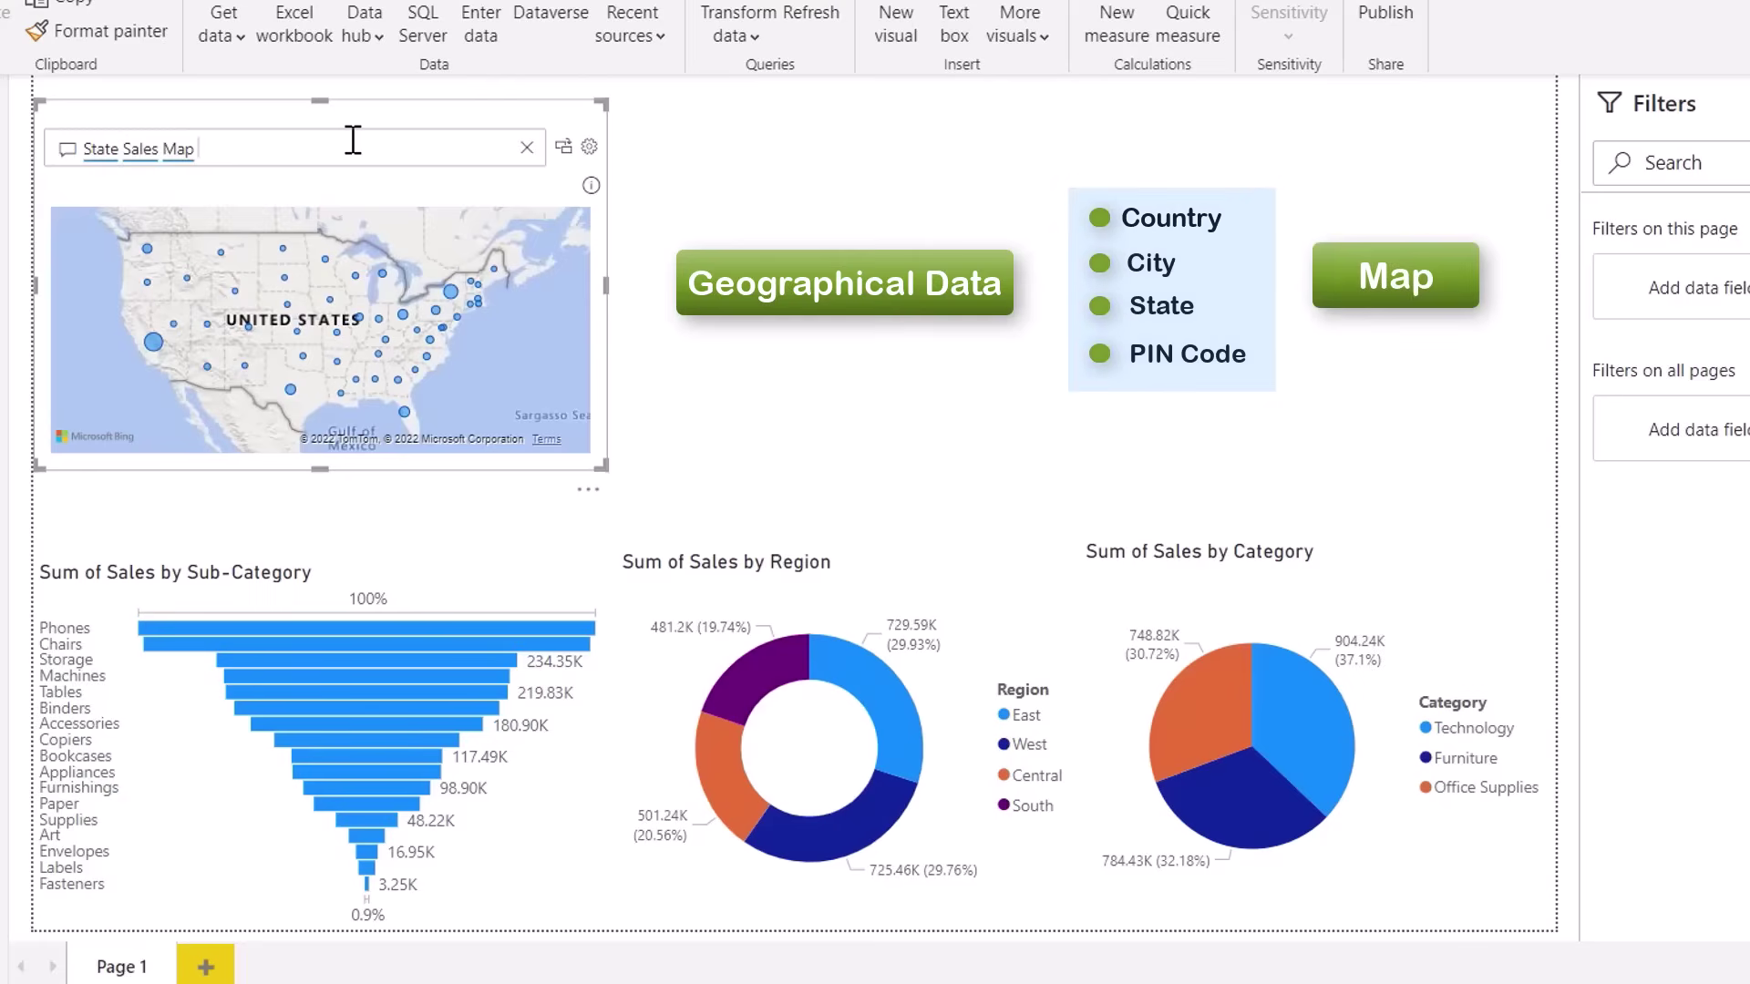
click(563, 147)
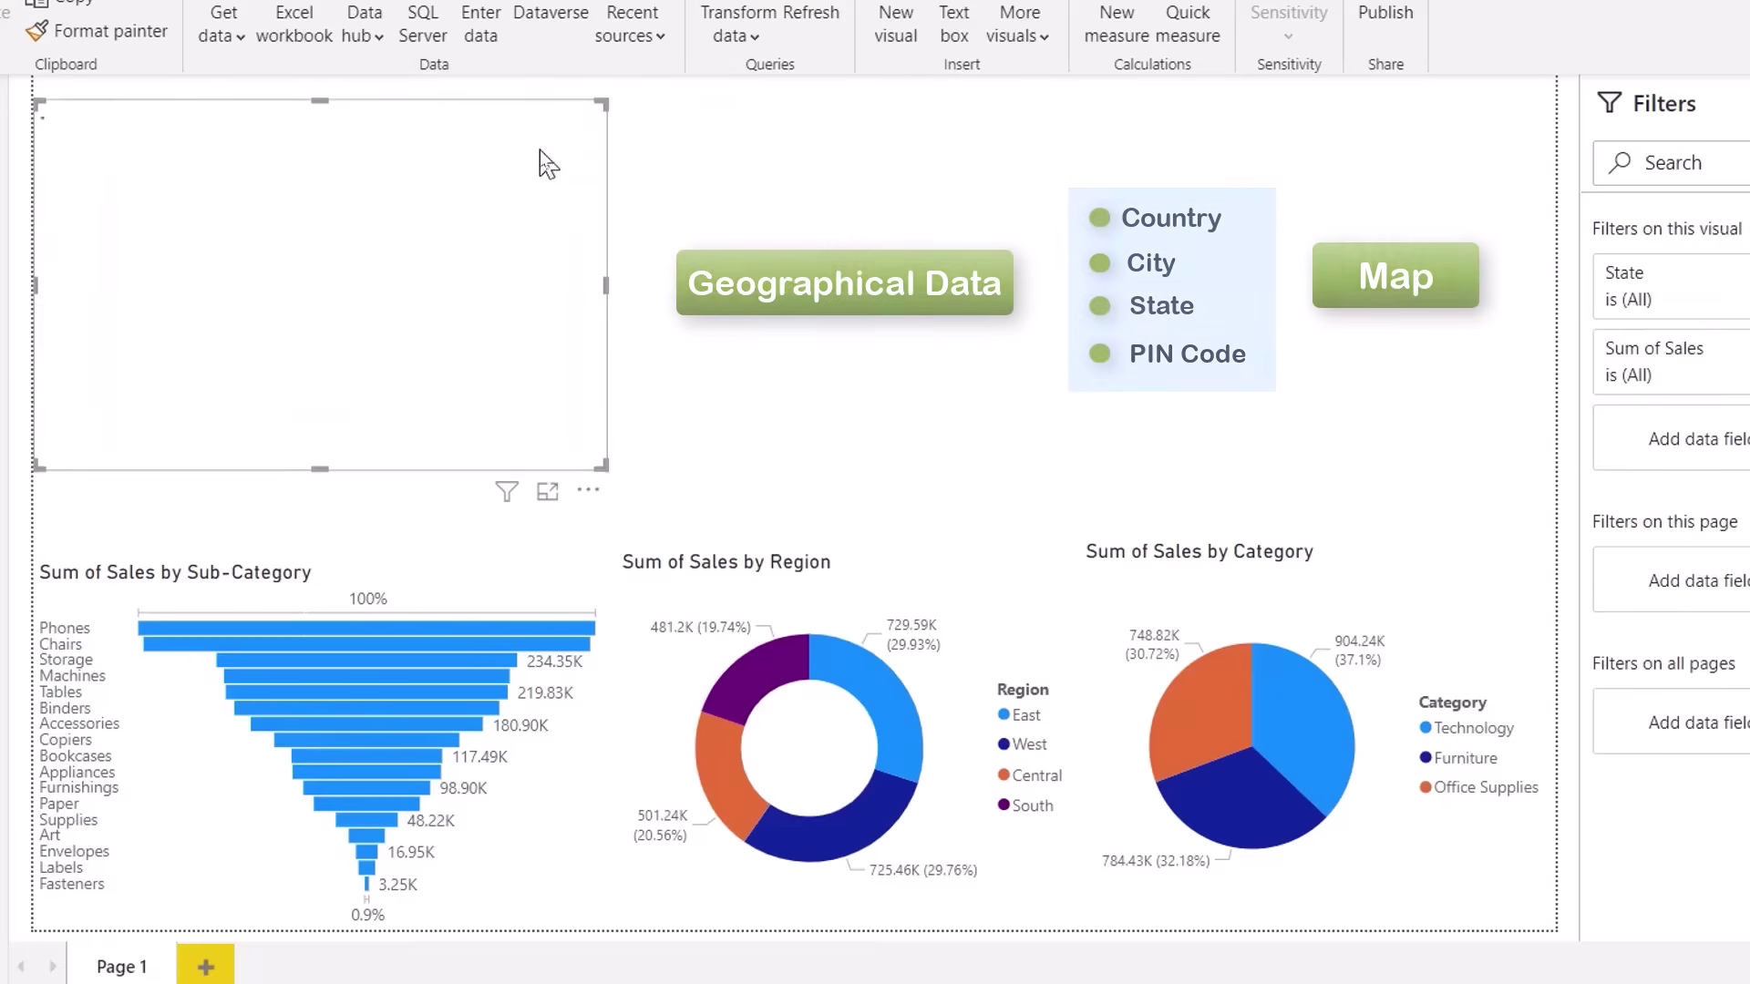
drag(599, 104, 607, 211)
- Add a Q&A visual beside the state sales map, above the region donut chart
double_click(753, 264)
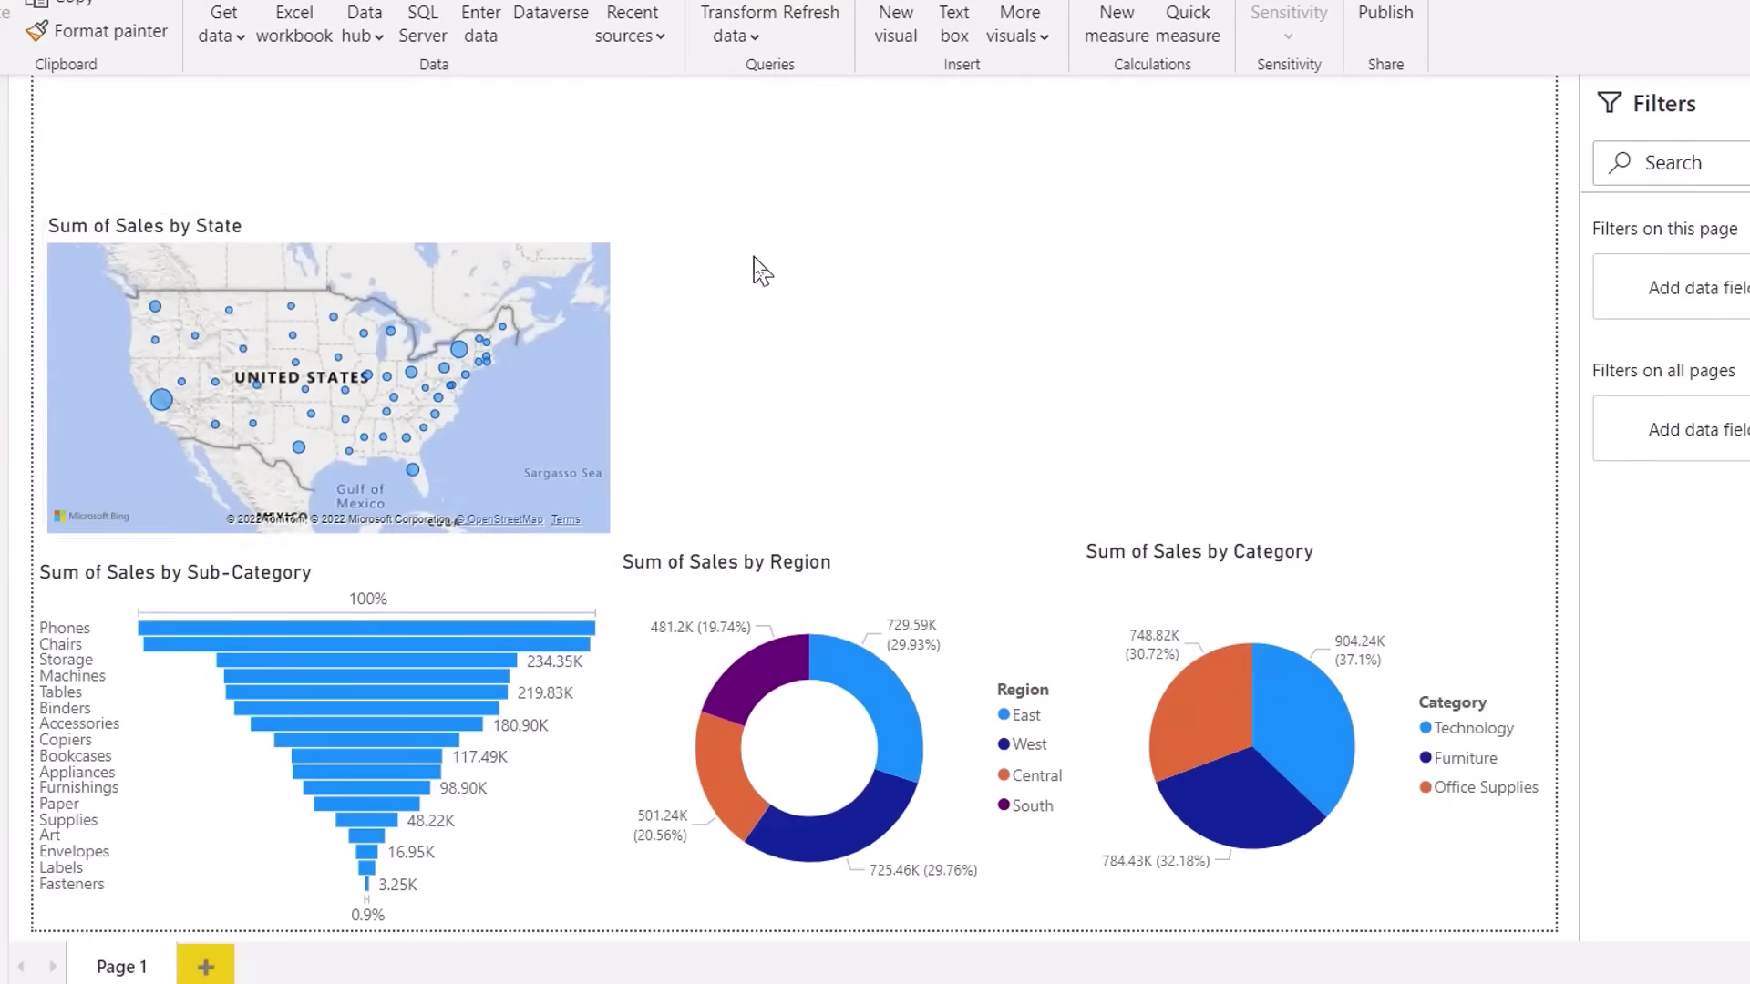
click(861, 264)
text(Sub-C)
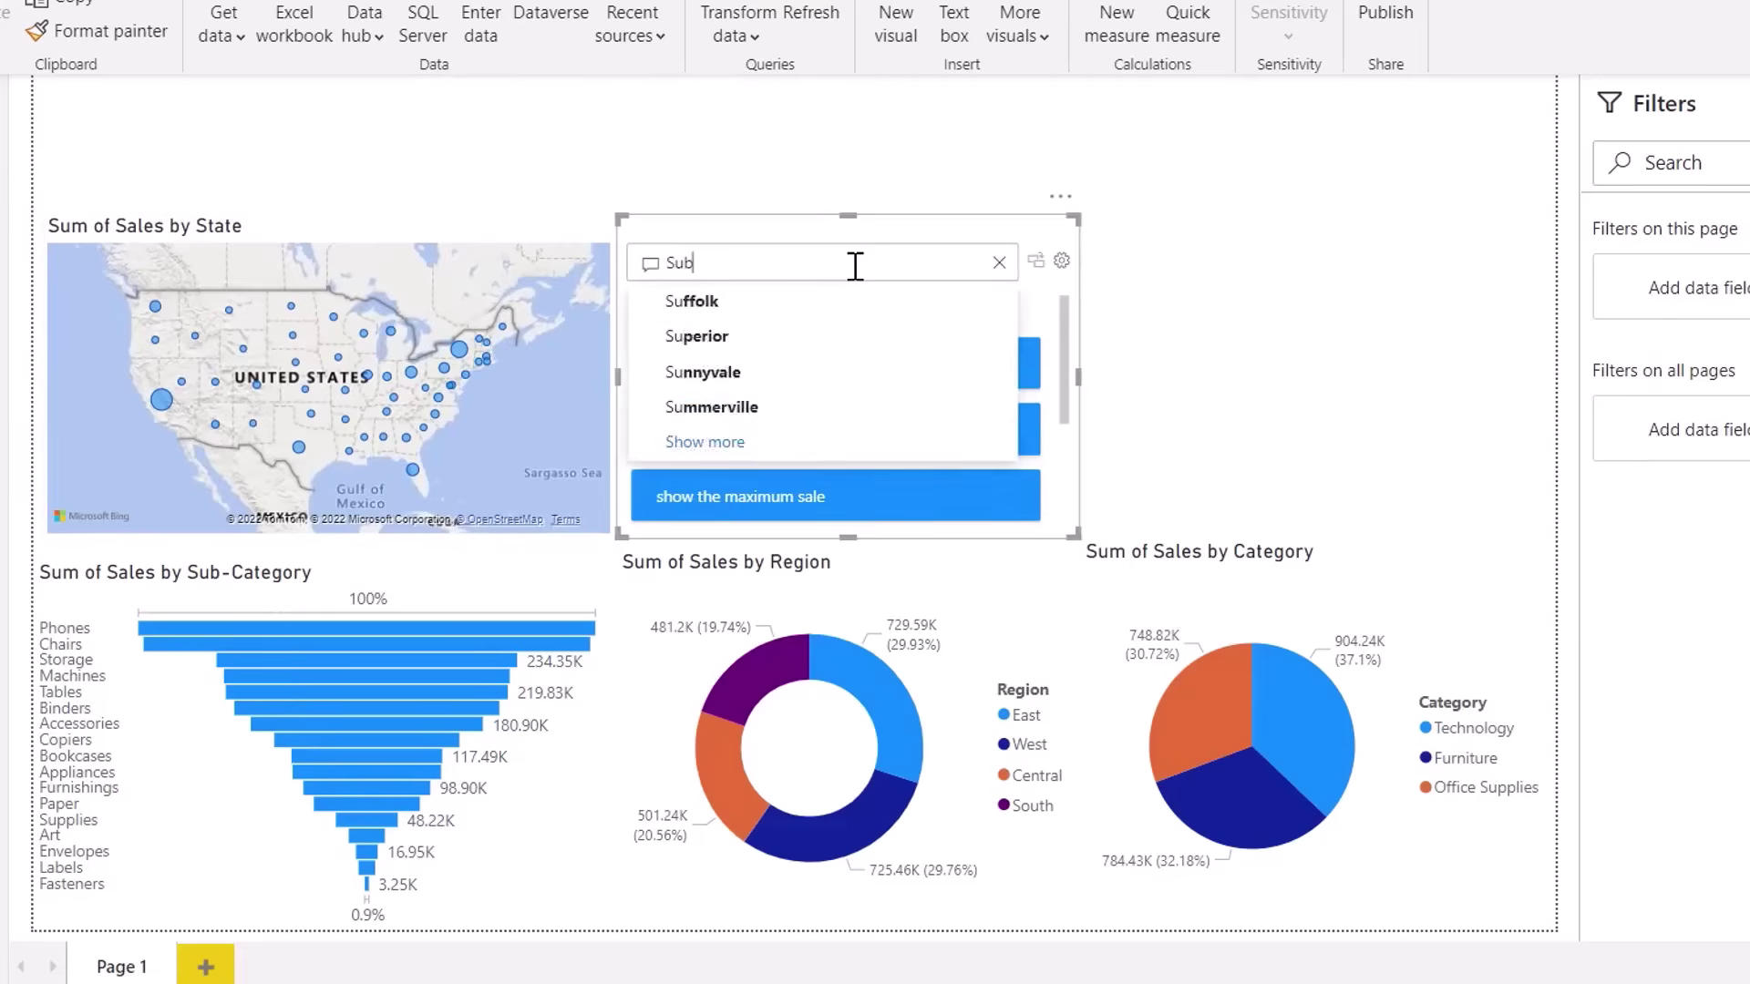
key(BackSpace)
key(BackSpace)
key(BackSpace)
key(BackSpace)
key(BackSpace)
- Generate a line chart in the new Q&A visual with the question "Order Date Sales Line"
text(Order a)
key(BackSpace)
text(Date Sales L)
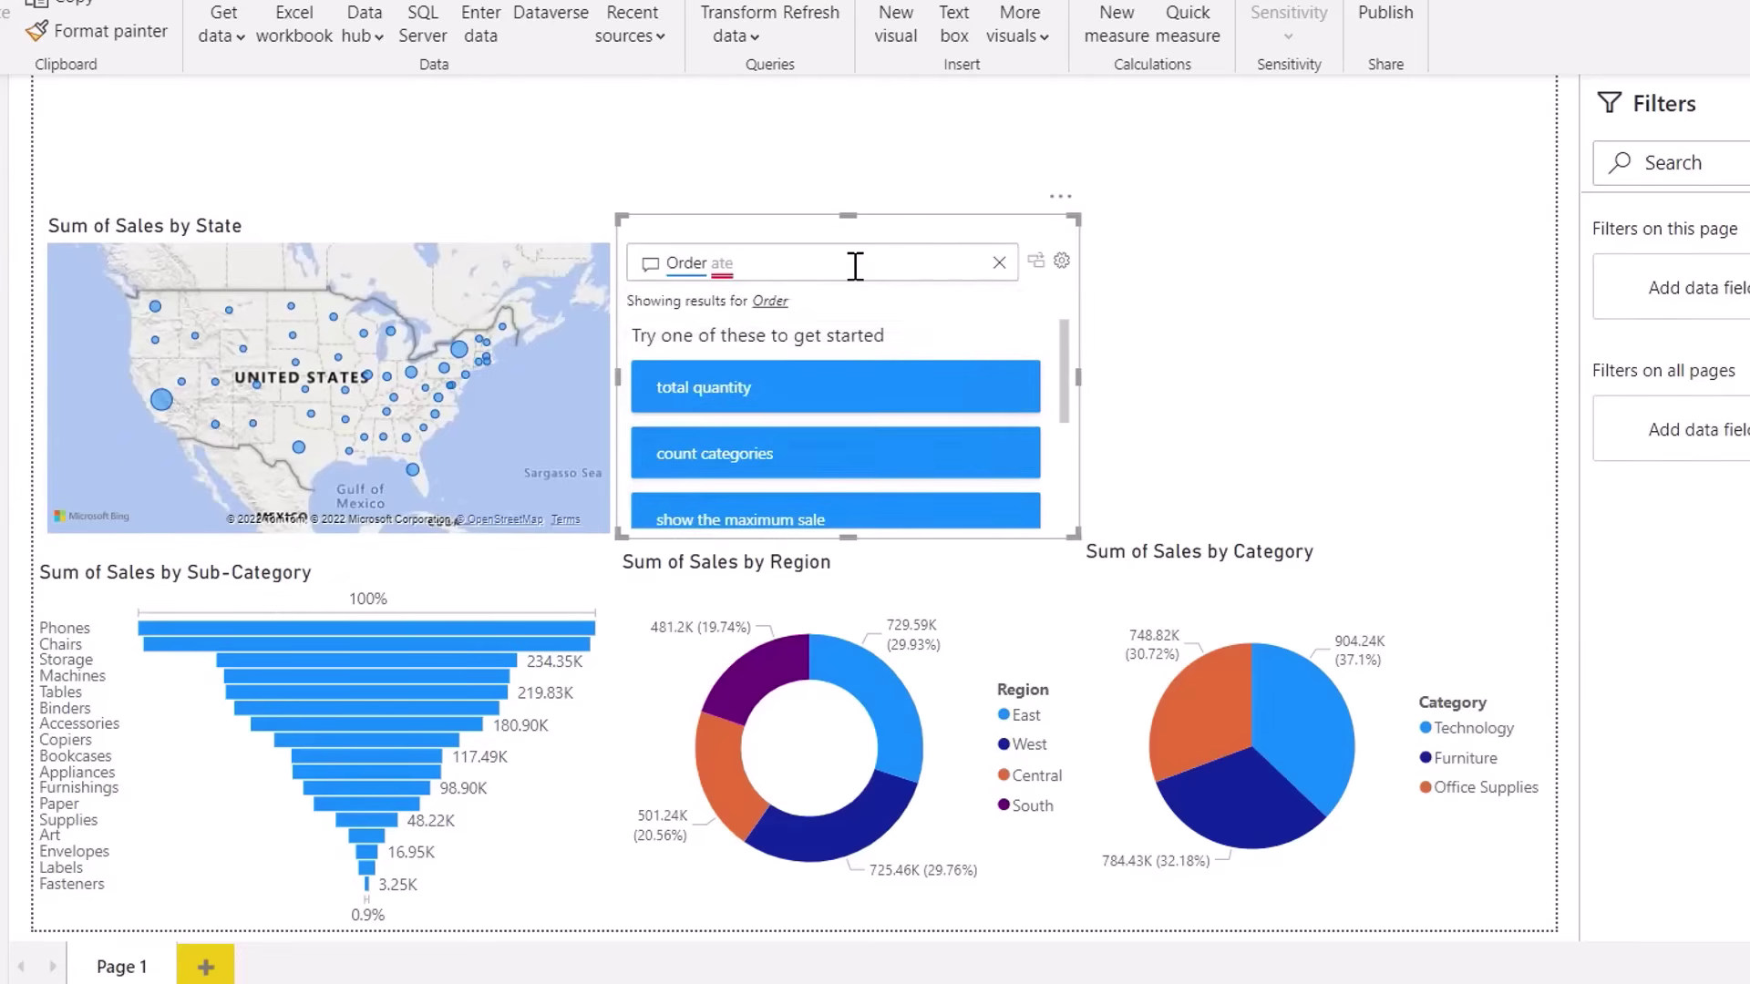
text(ine)
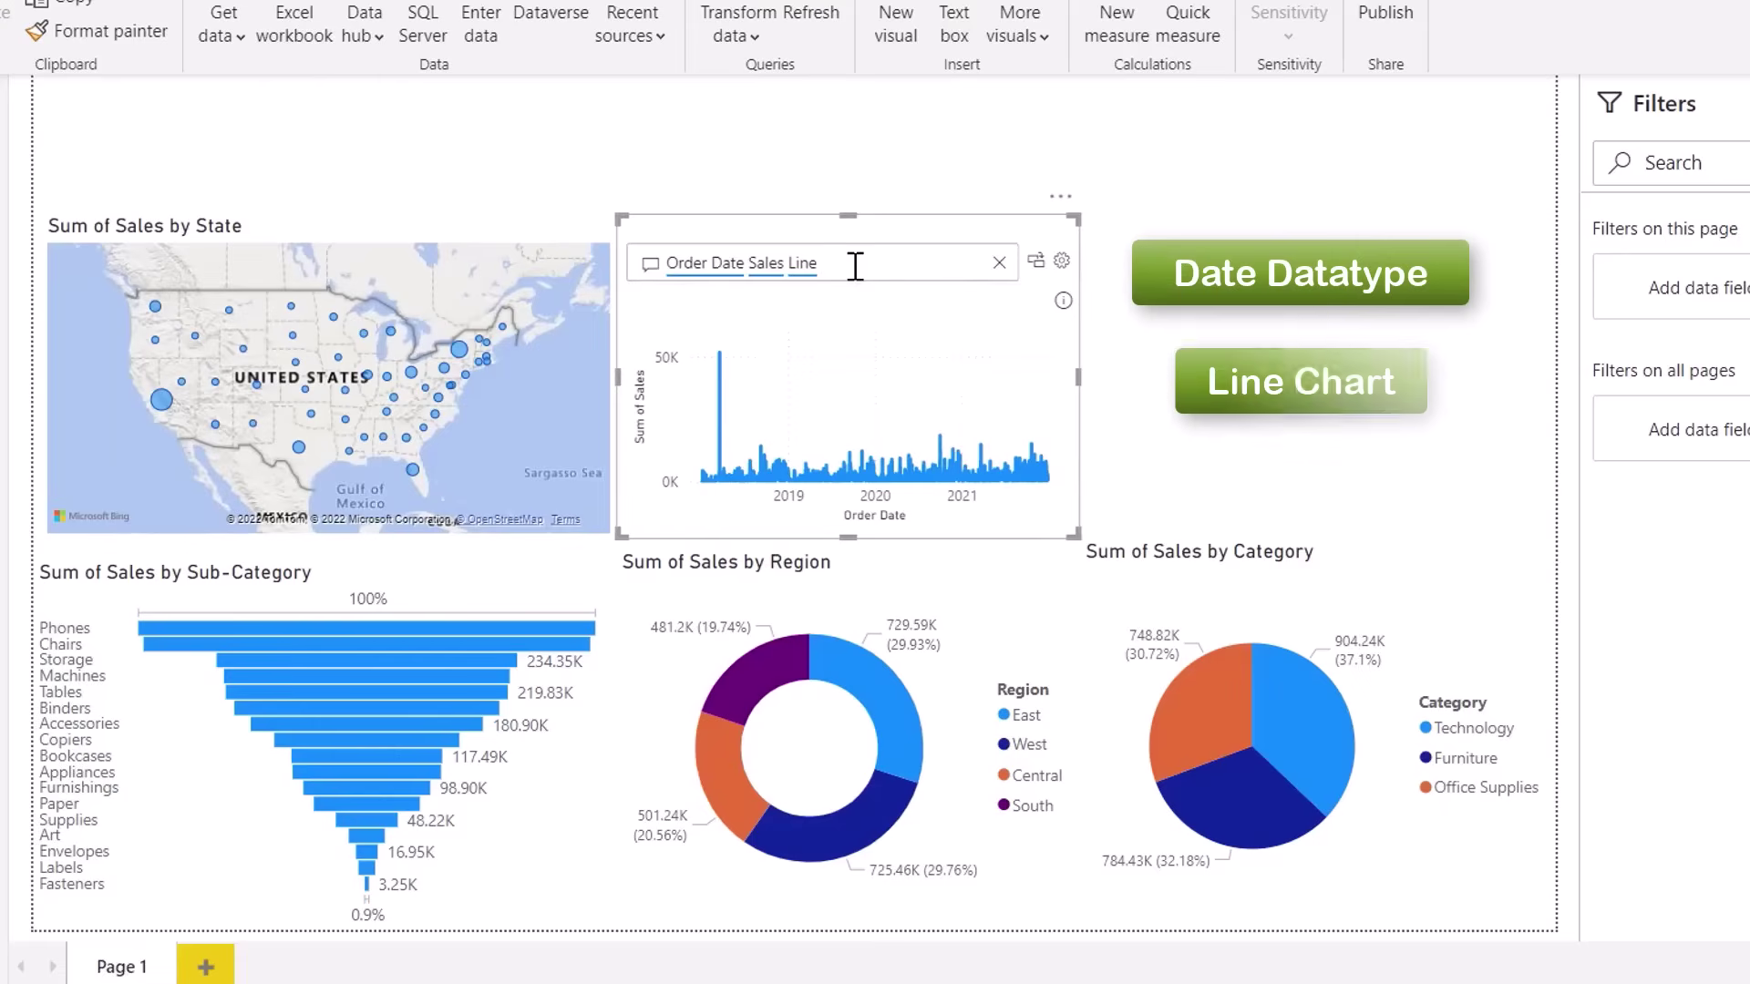
- Convert the order date sales line chart from a Q&A result into a standard visual
click(1037, 264)
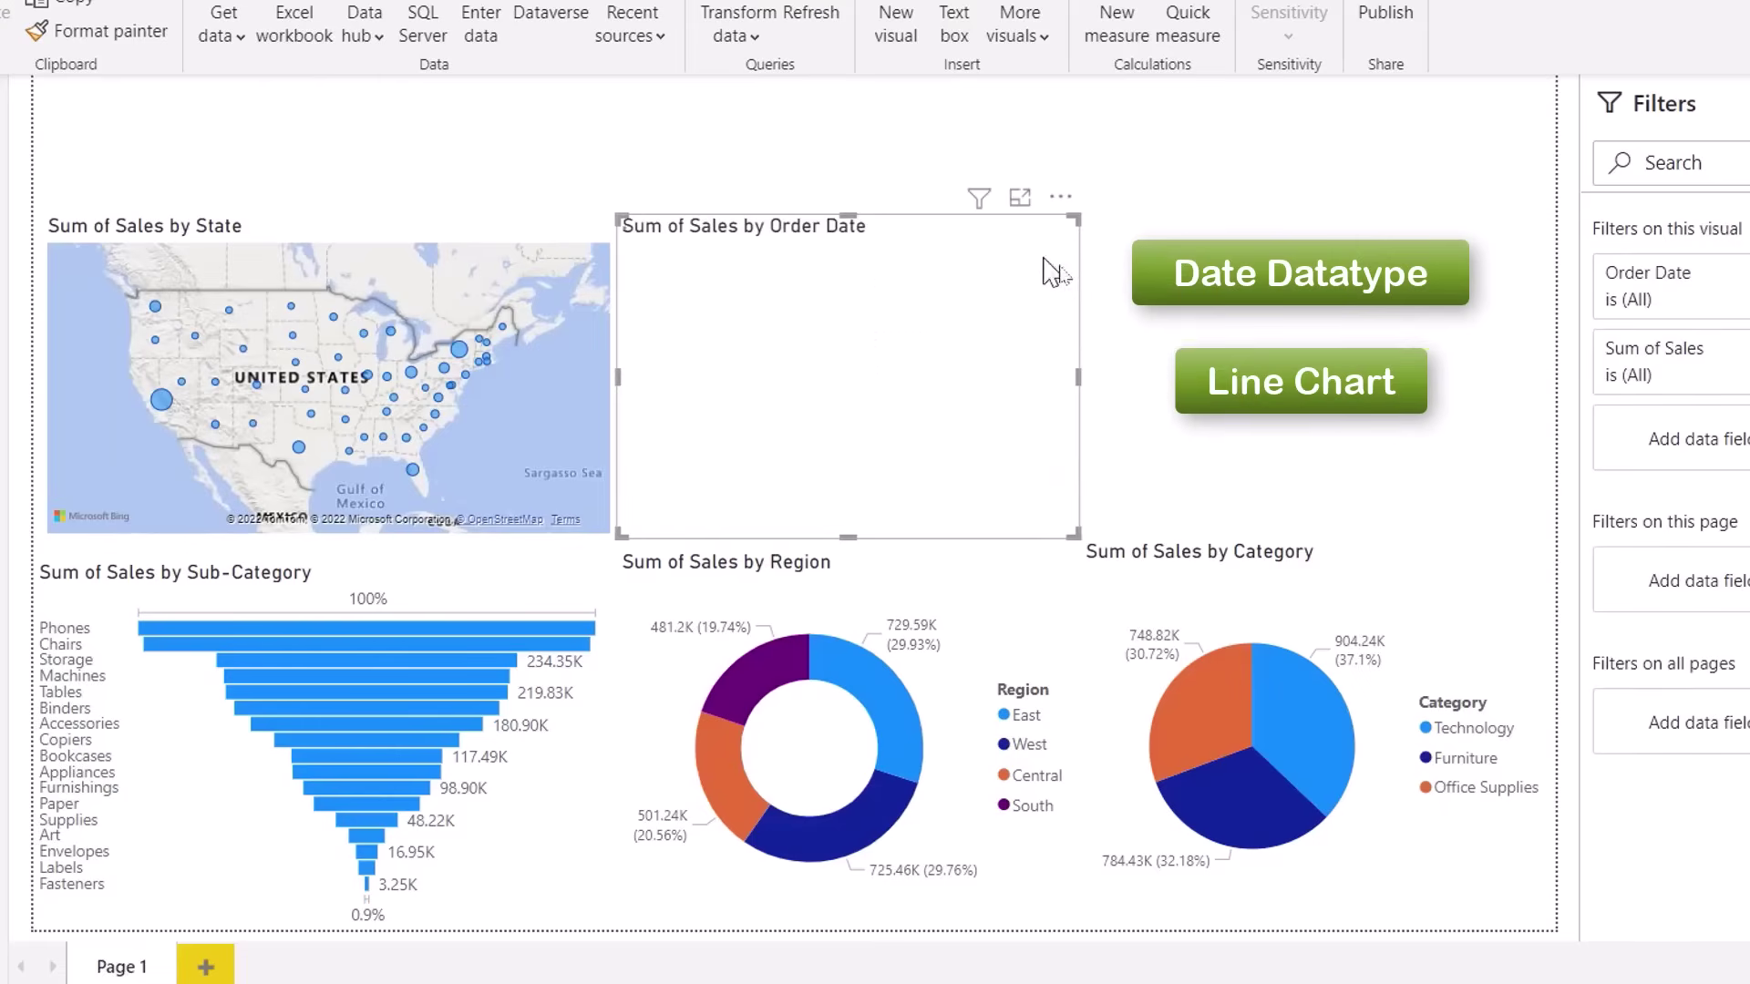
- Create a card with the Q&A question "Sales" as a standard visual and shrink it directly above the category pie chart
double_click(1205, 270)
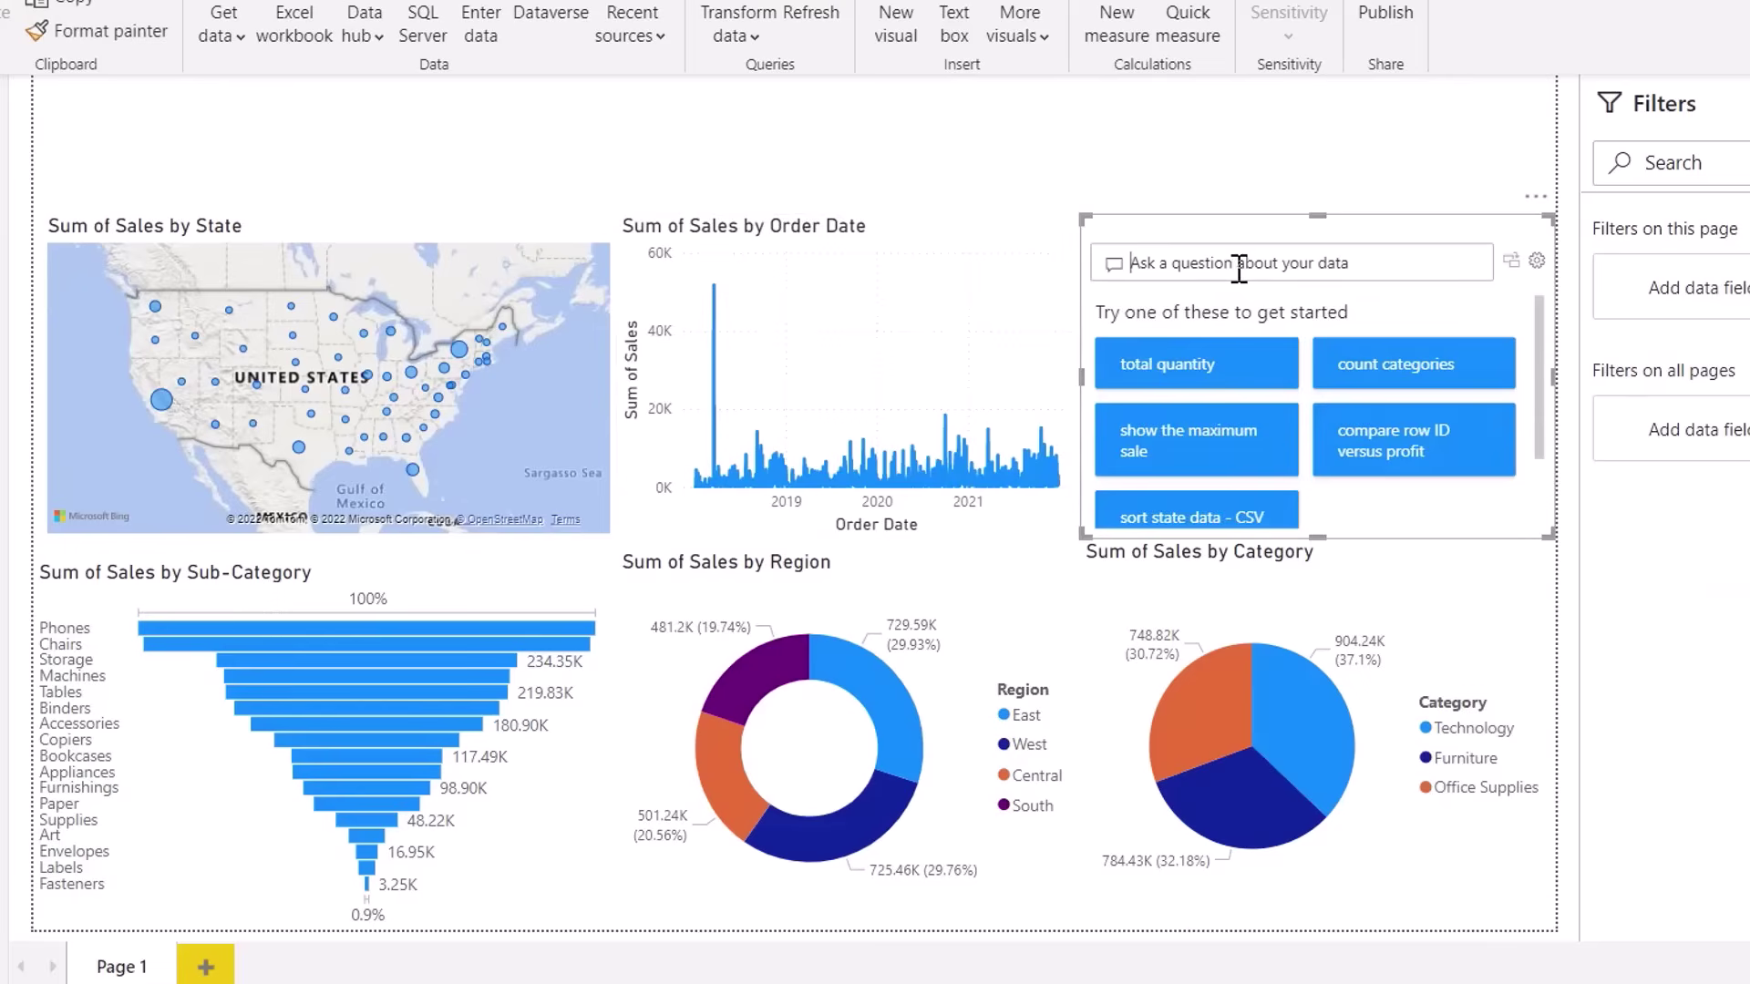
click(1233, 269)
text(Sales)
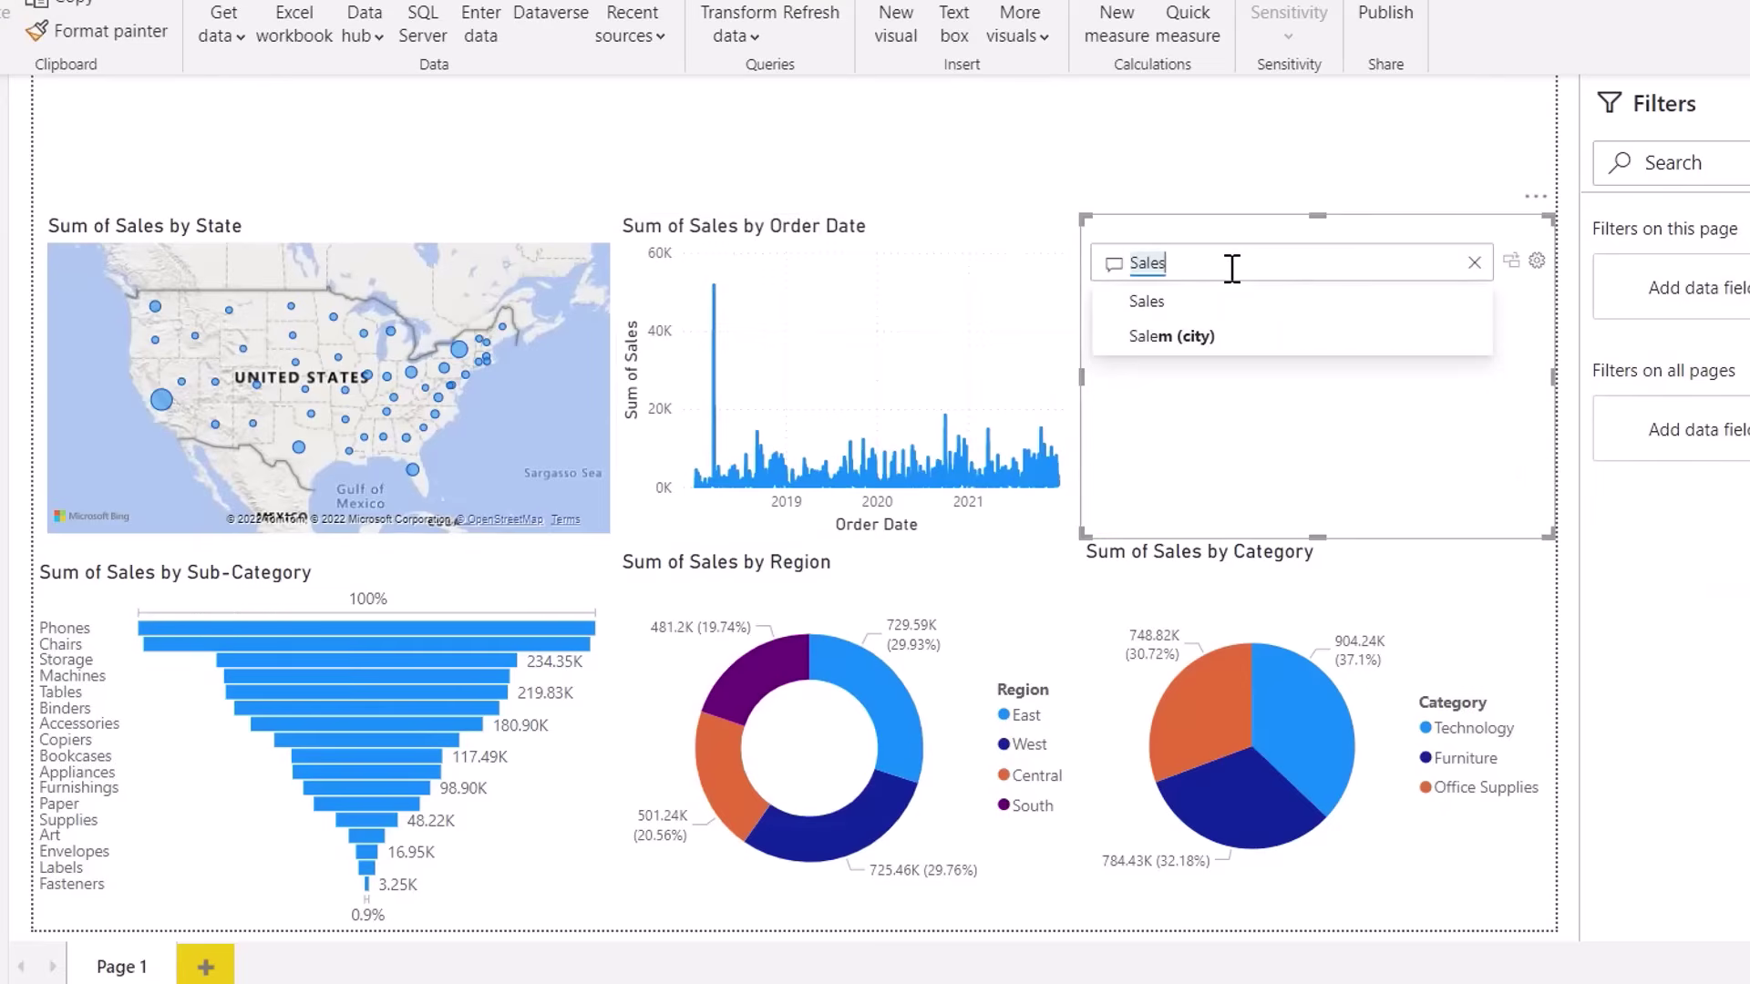
click(1155, 304)
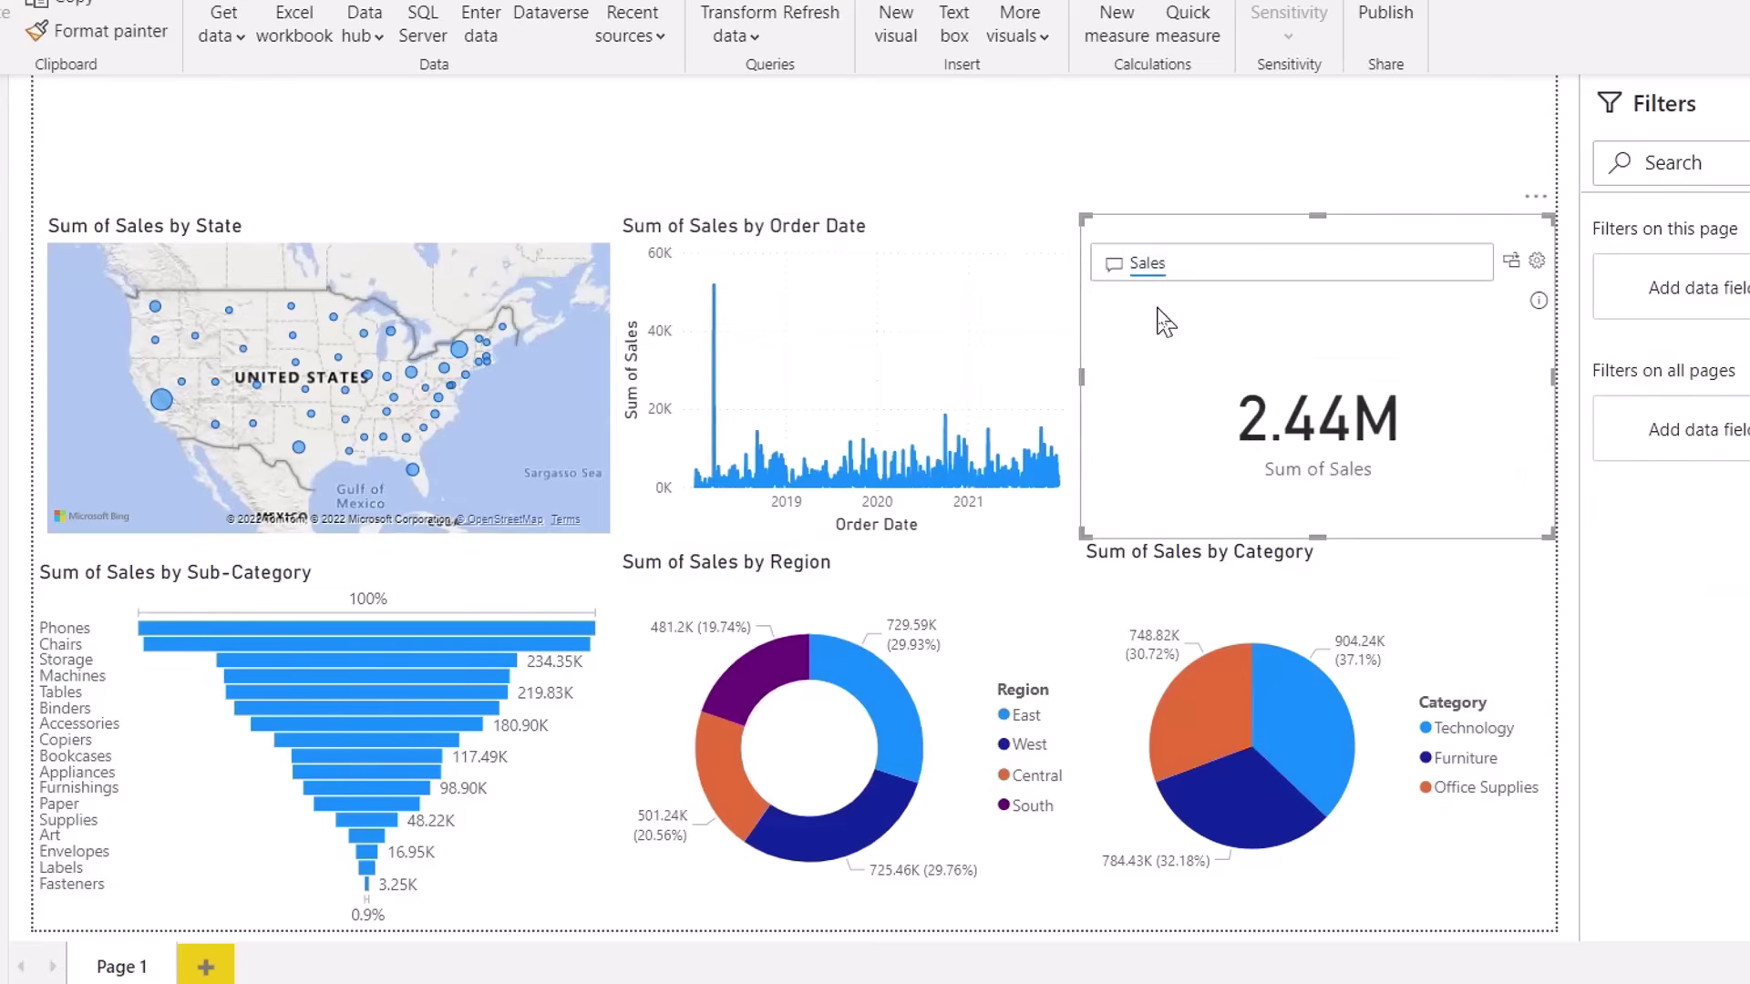
click(1510, 261)
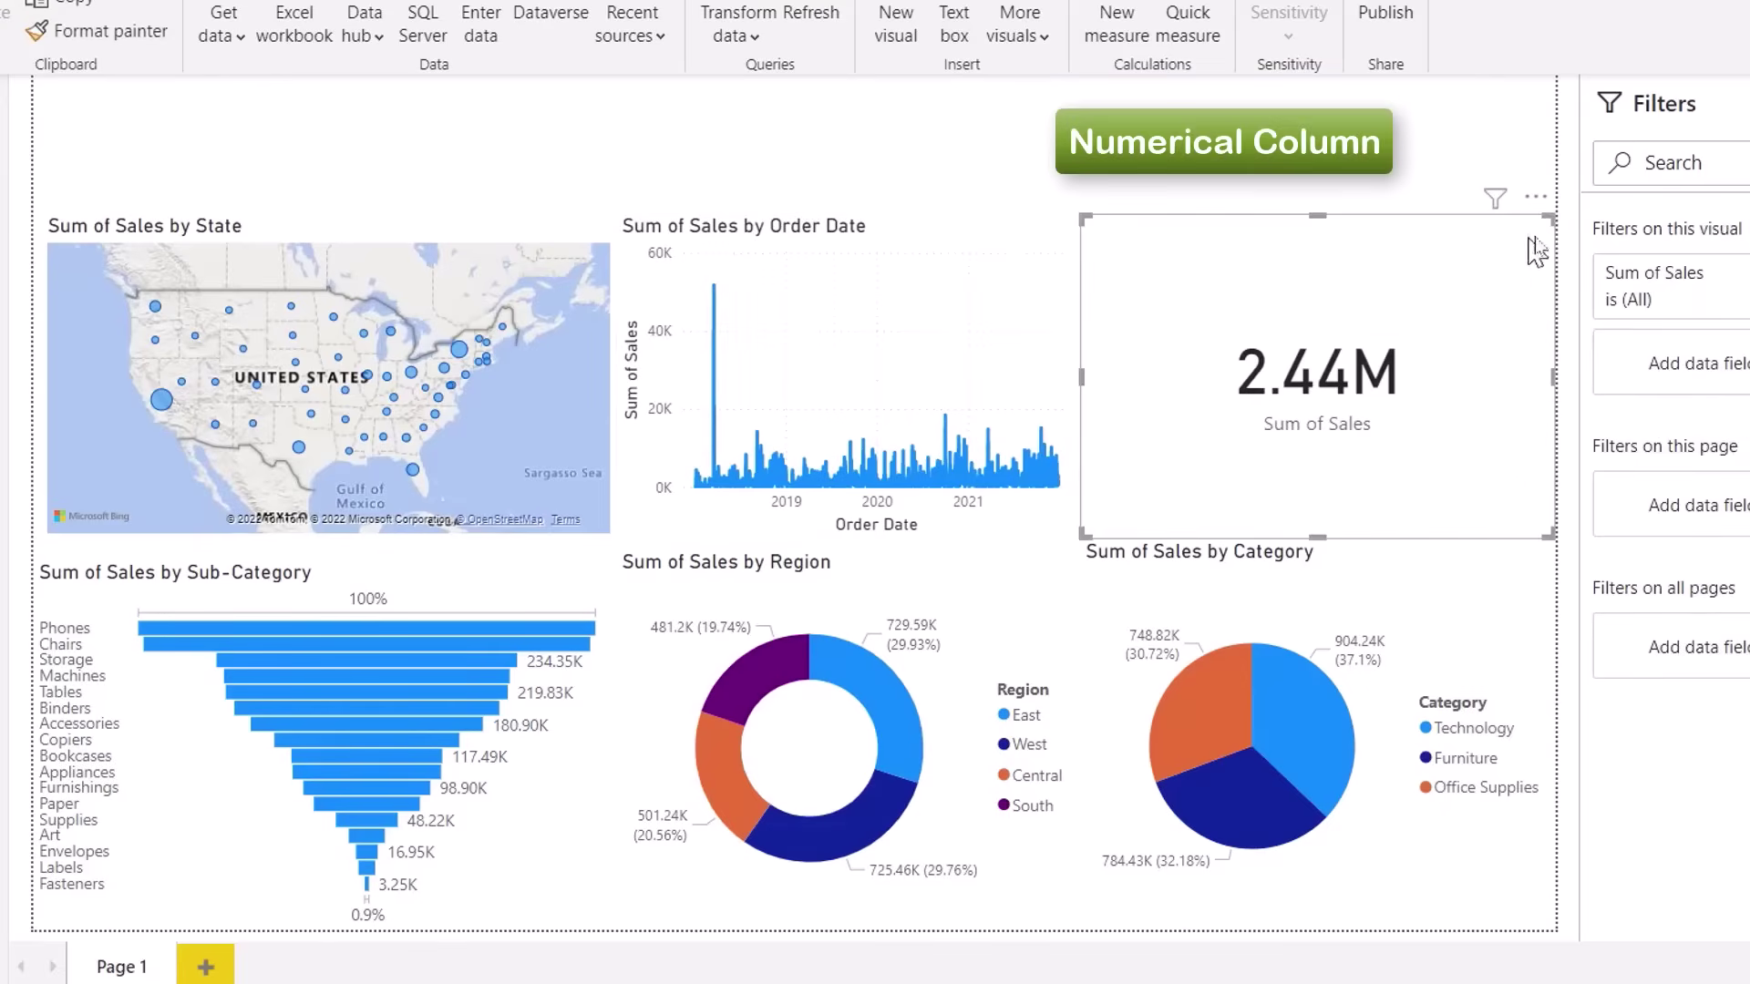
drag(1547, 222, 1322, 399)
- Create a card with the Q&A question "Profit" as a standard visual and fit it beside the Sales card
double_click(1141, 264)
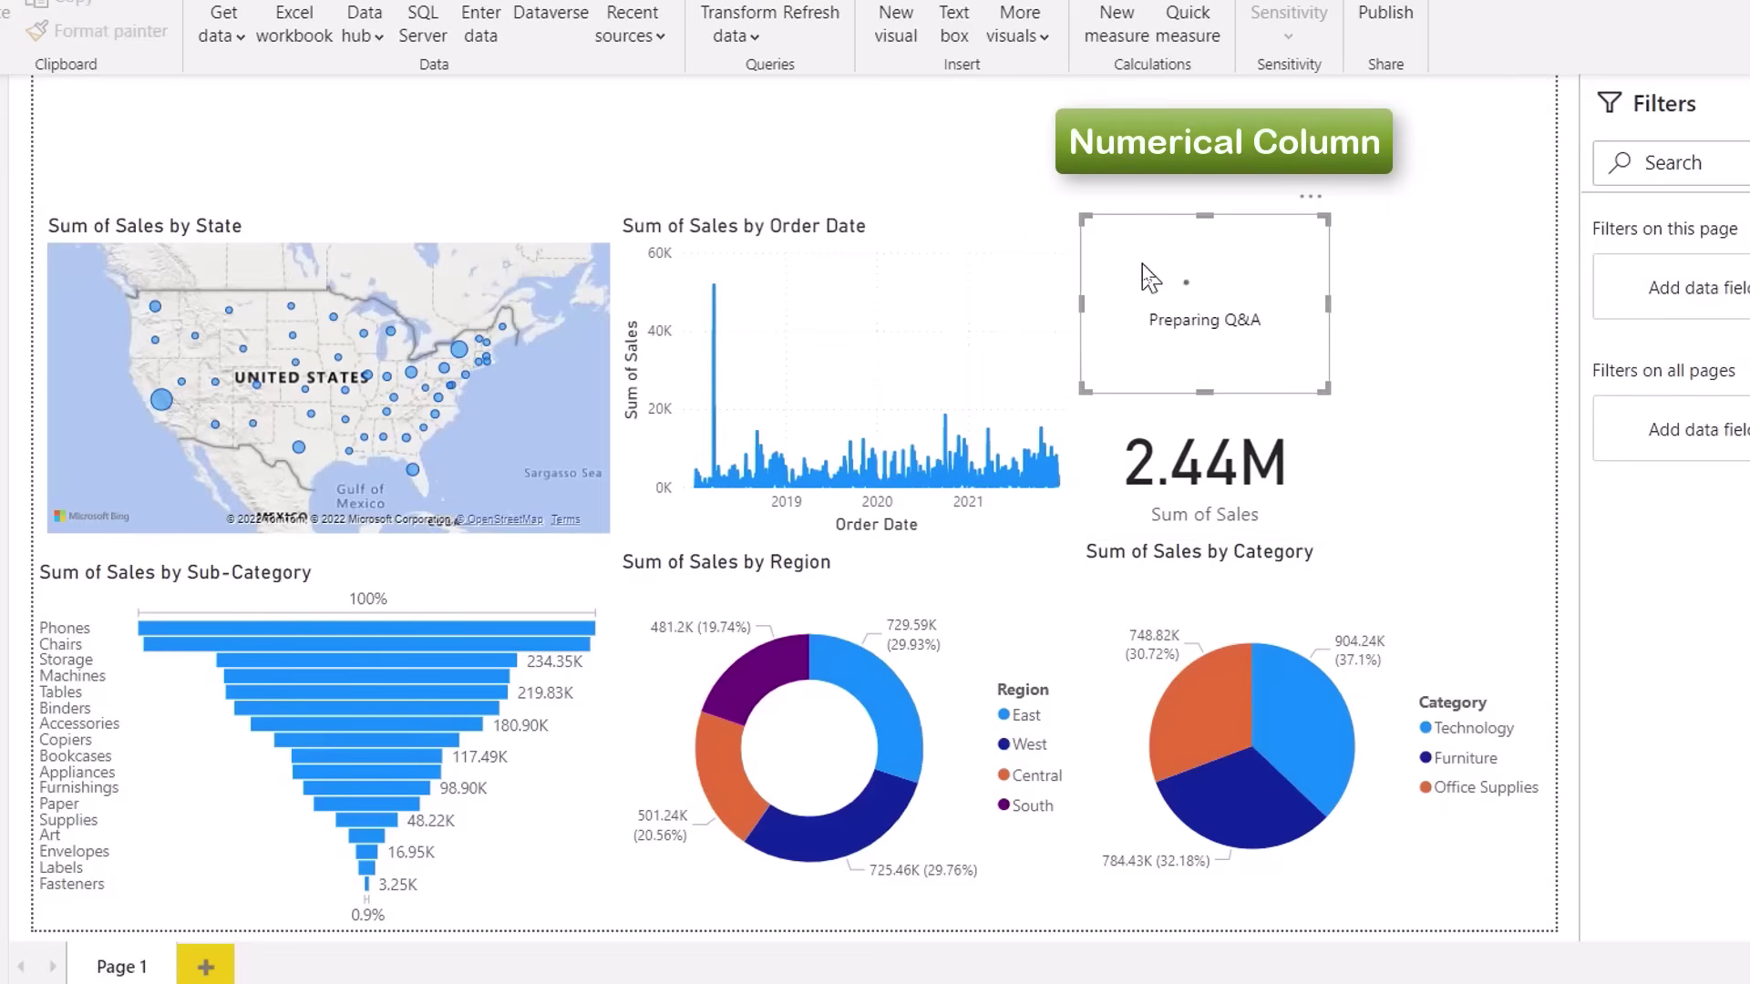
click(1166, 264)
text(Profit)
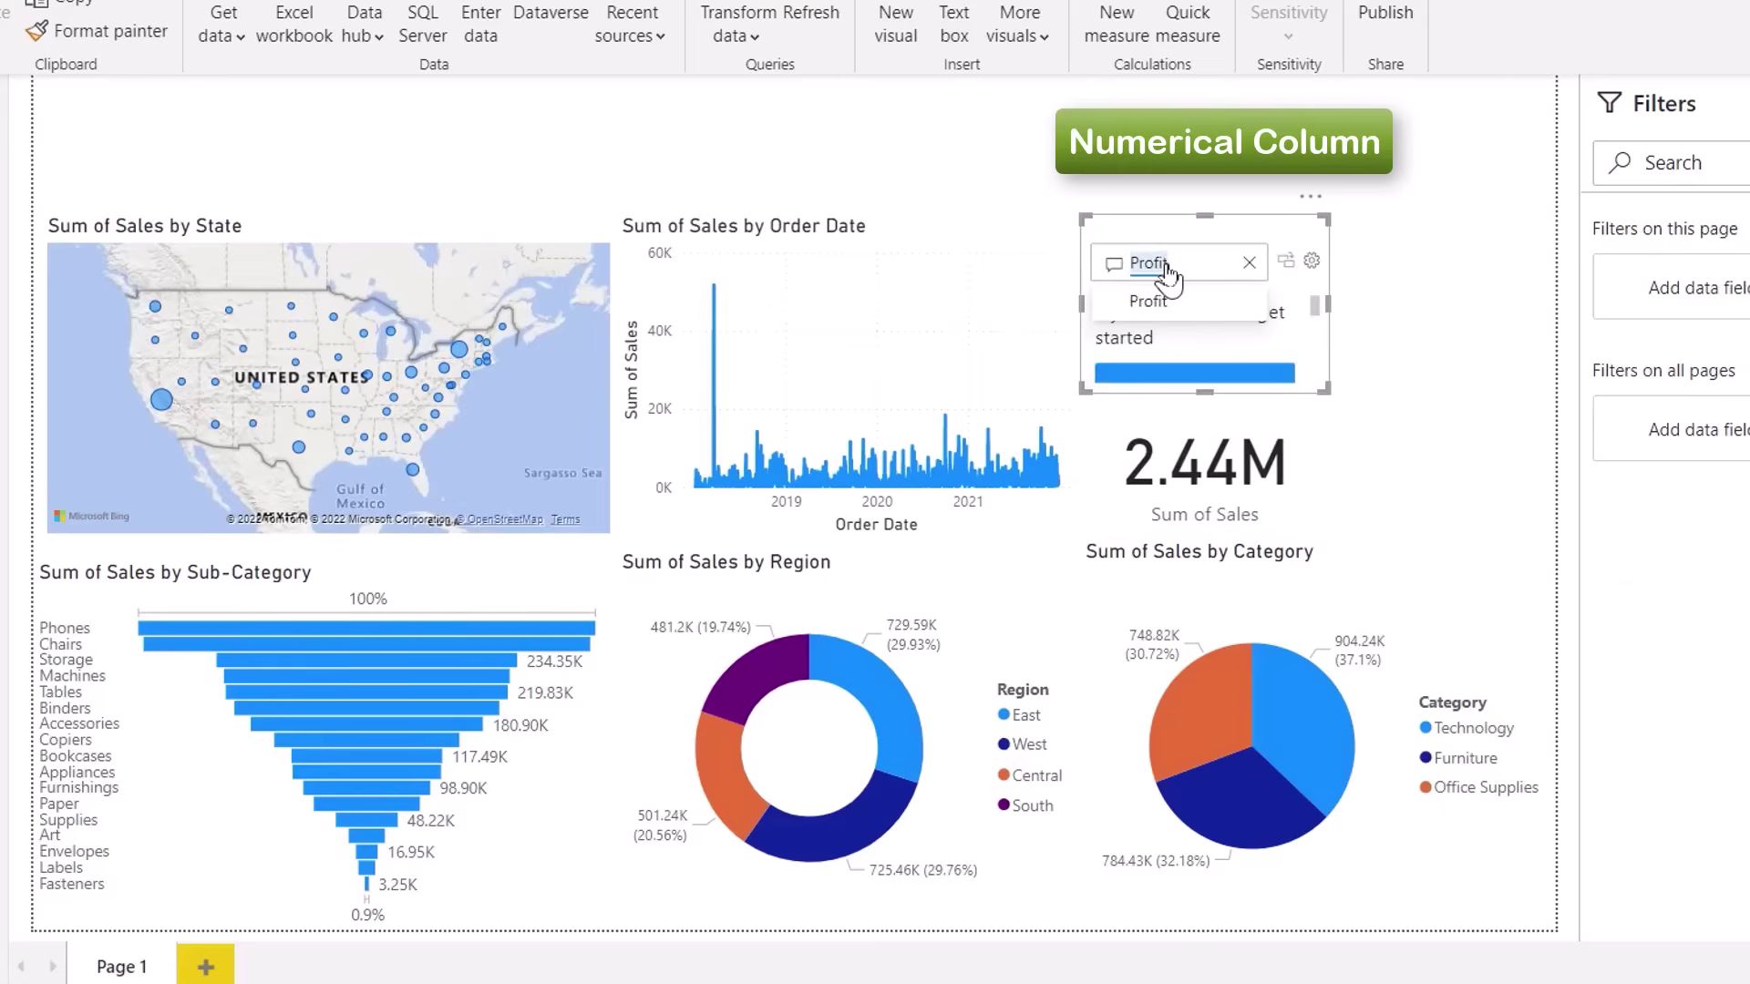
key(Return)
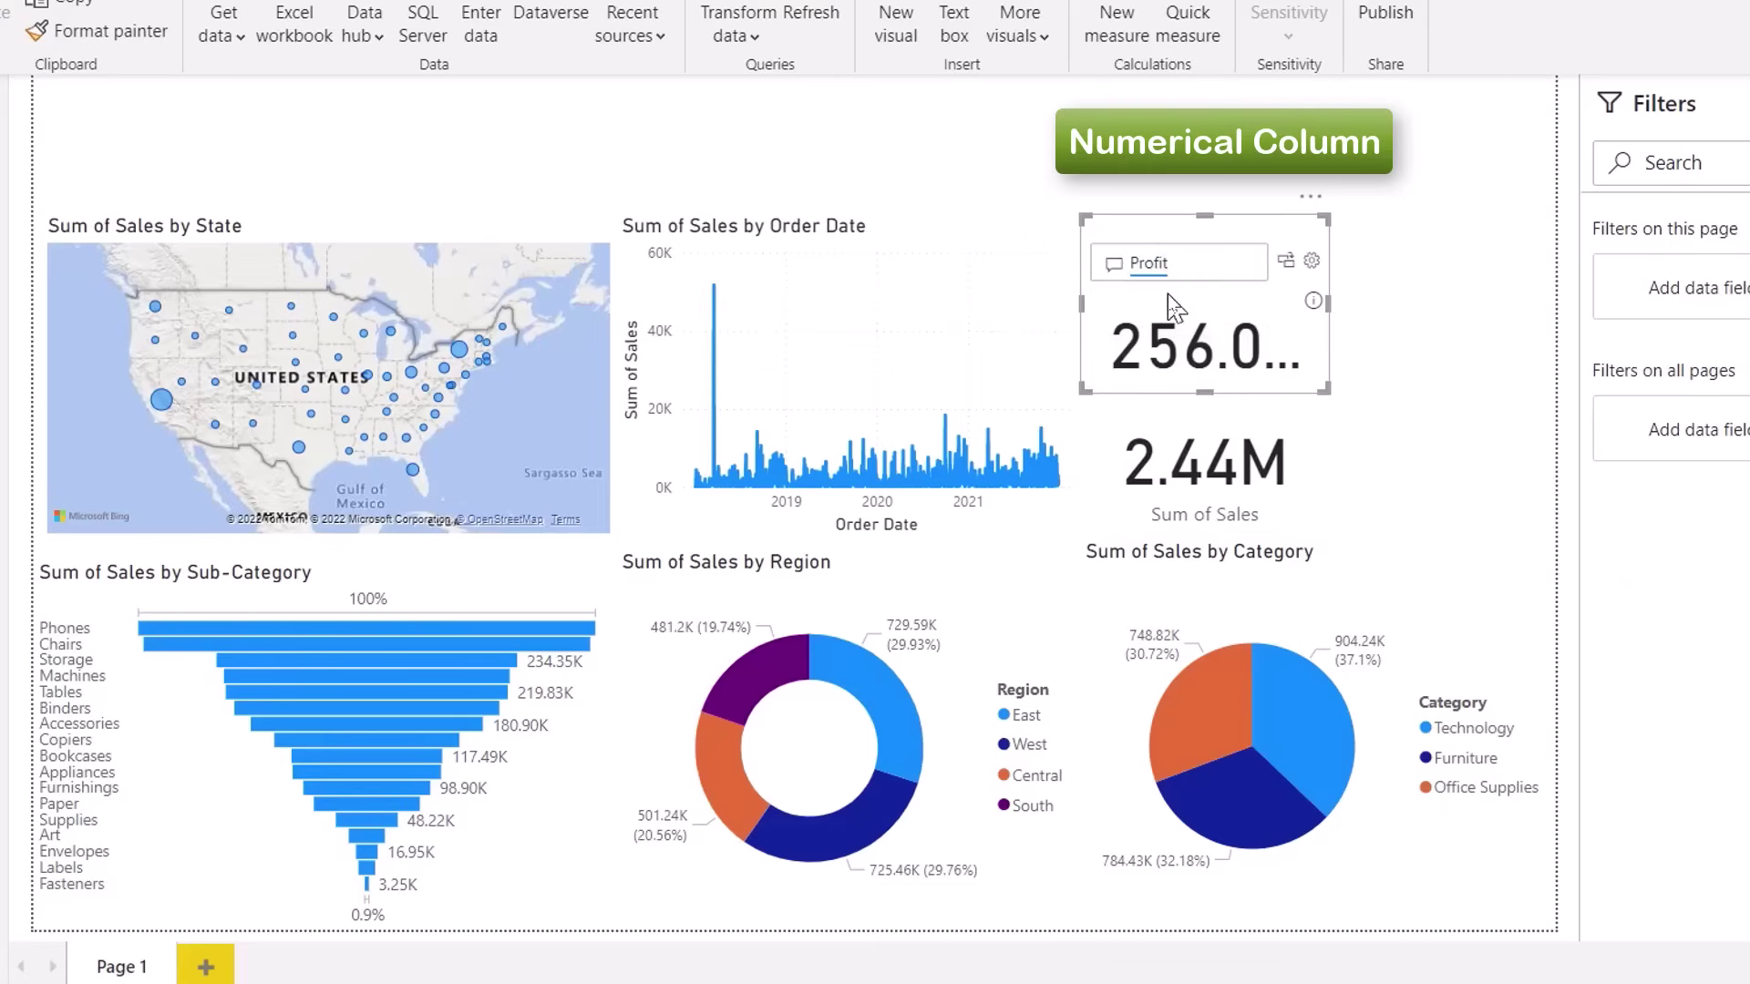
click(1285, 263)
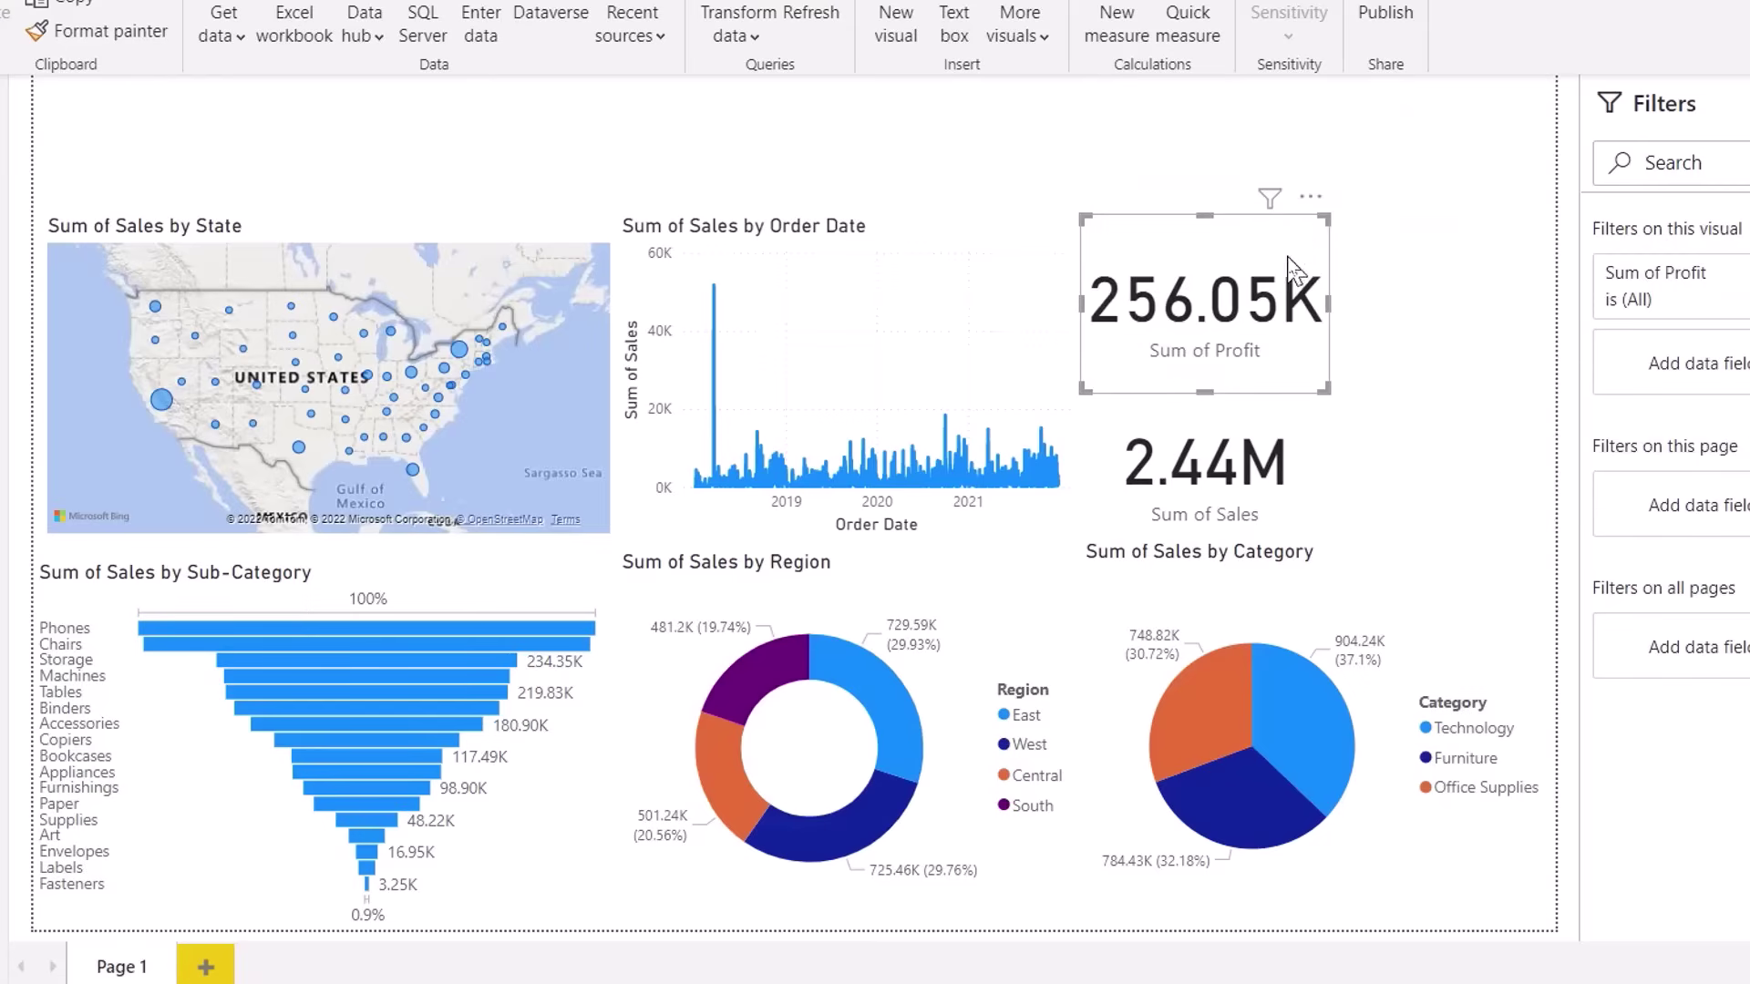
drag(1310, 208, 1570, 391)
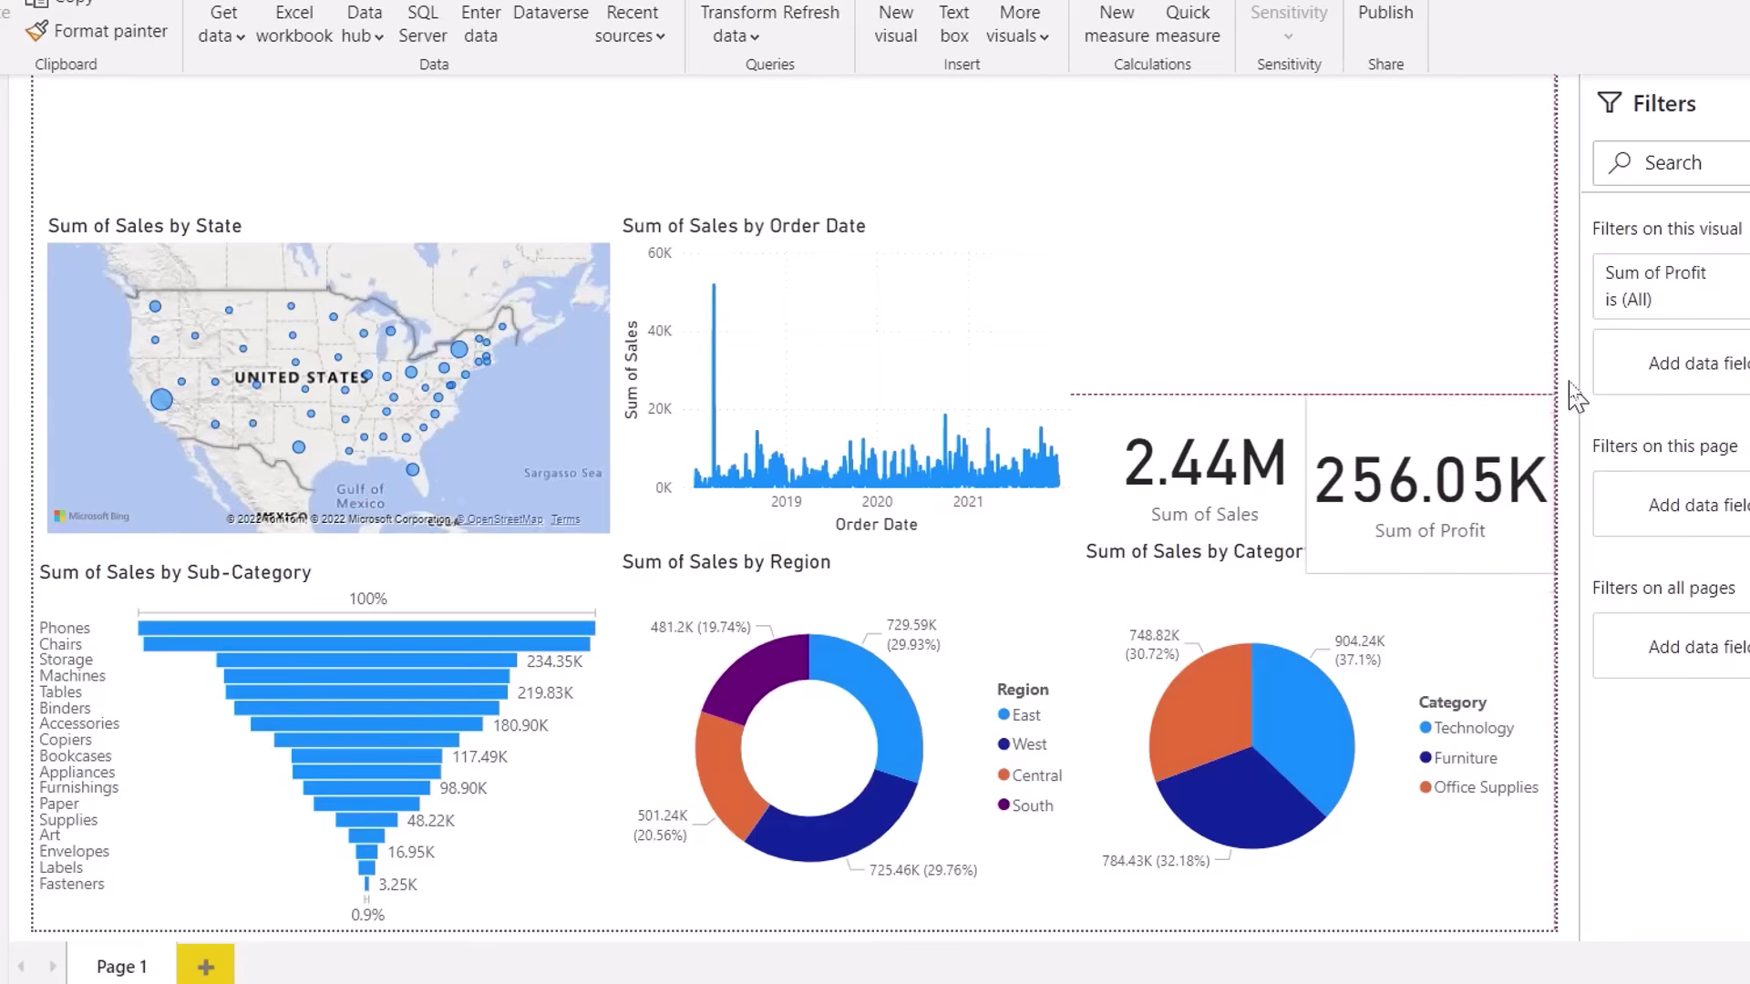
mouse_move(1310, 566)
mouse_down()
mouse_move(1347, 572)
mouse_move(1319, 562)
mouse_up()
- Create a card with the Q&A question "Quantity" as a standard visual above the Sales card
click(1119, 292)
double_click(1119, 292)
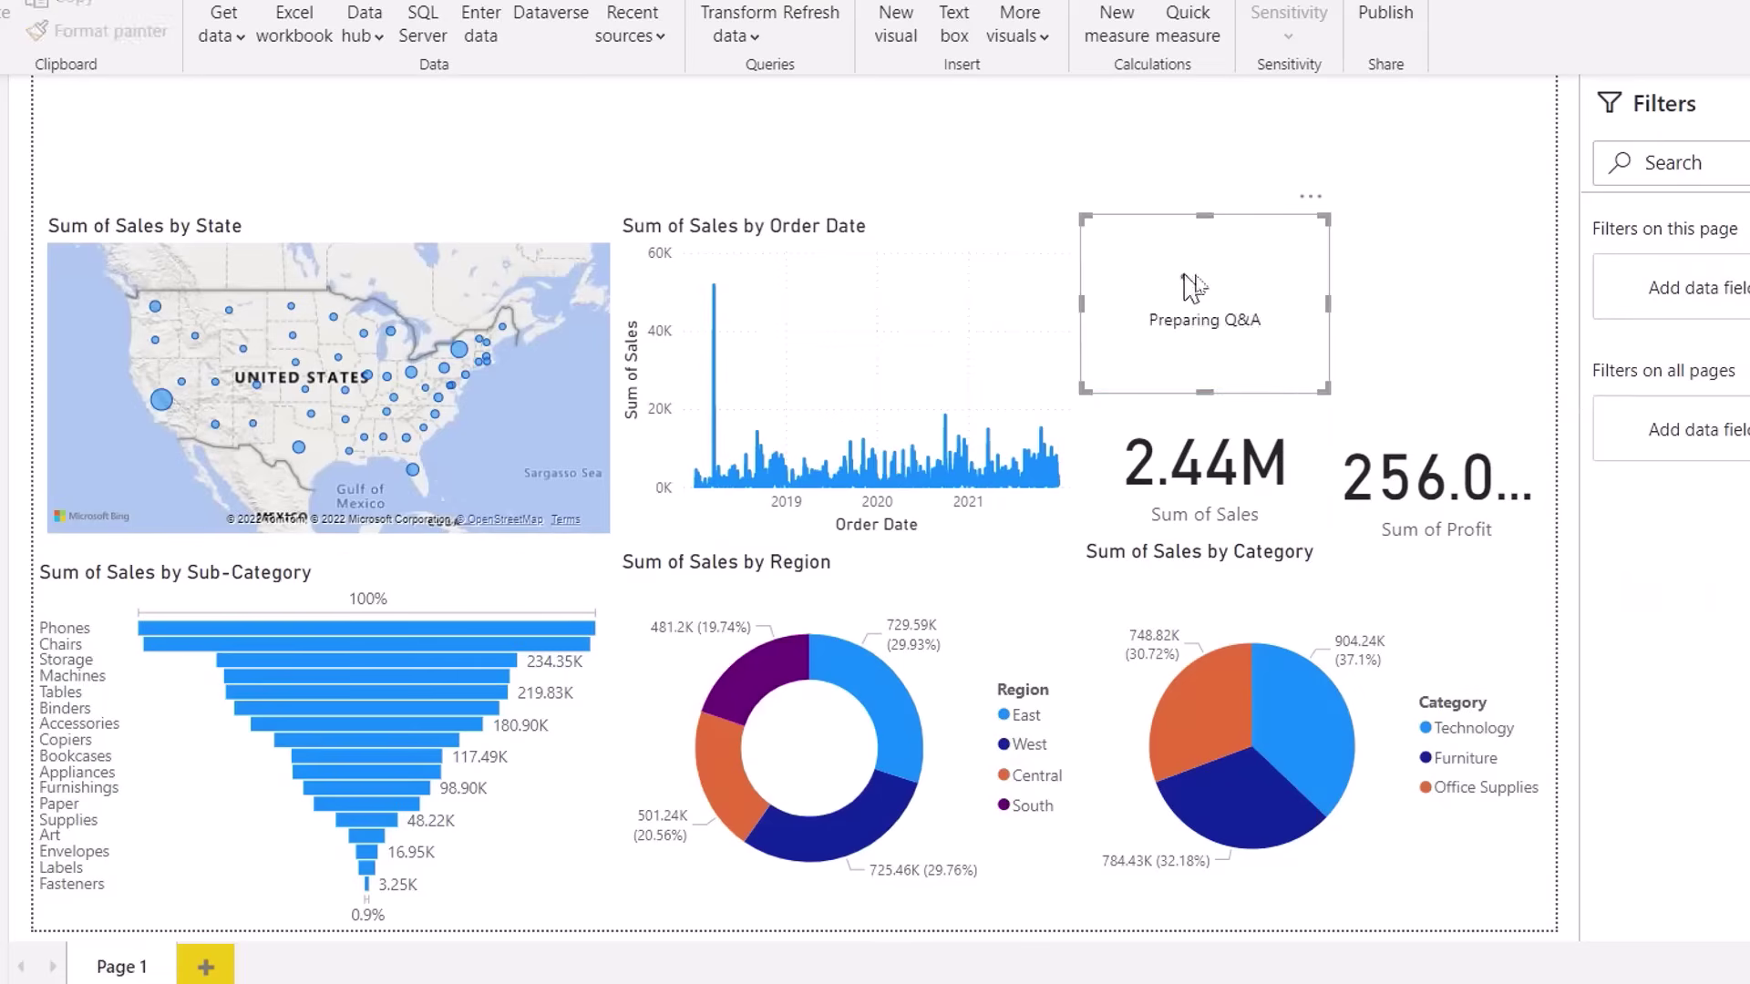
text(Quantity)
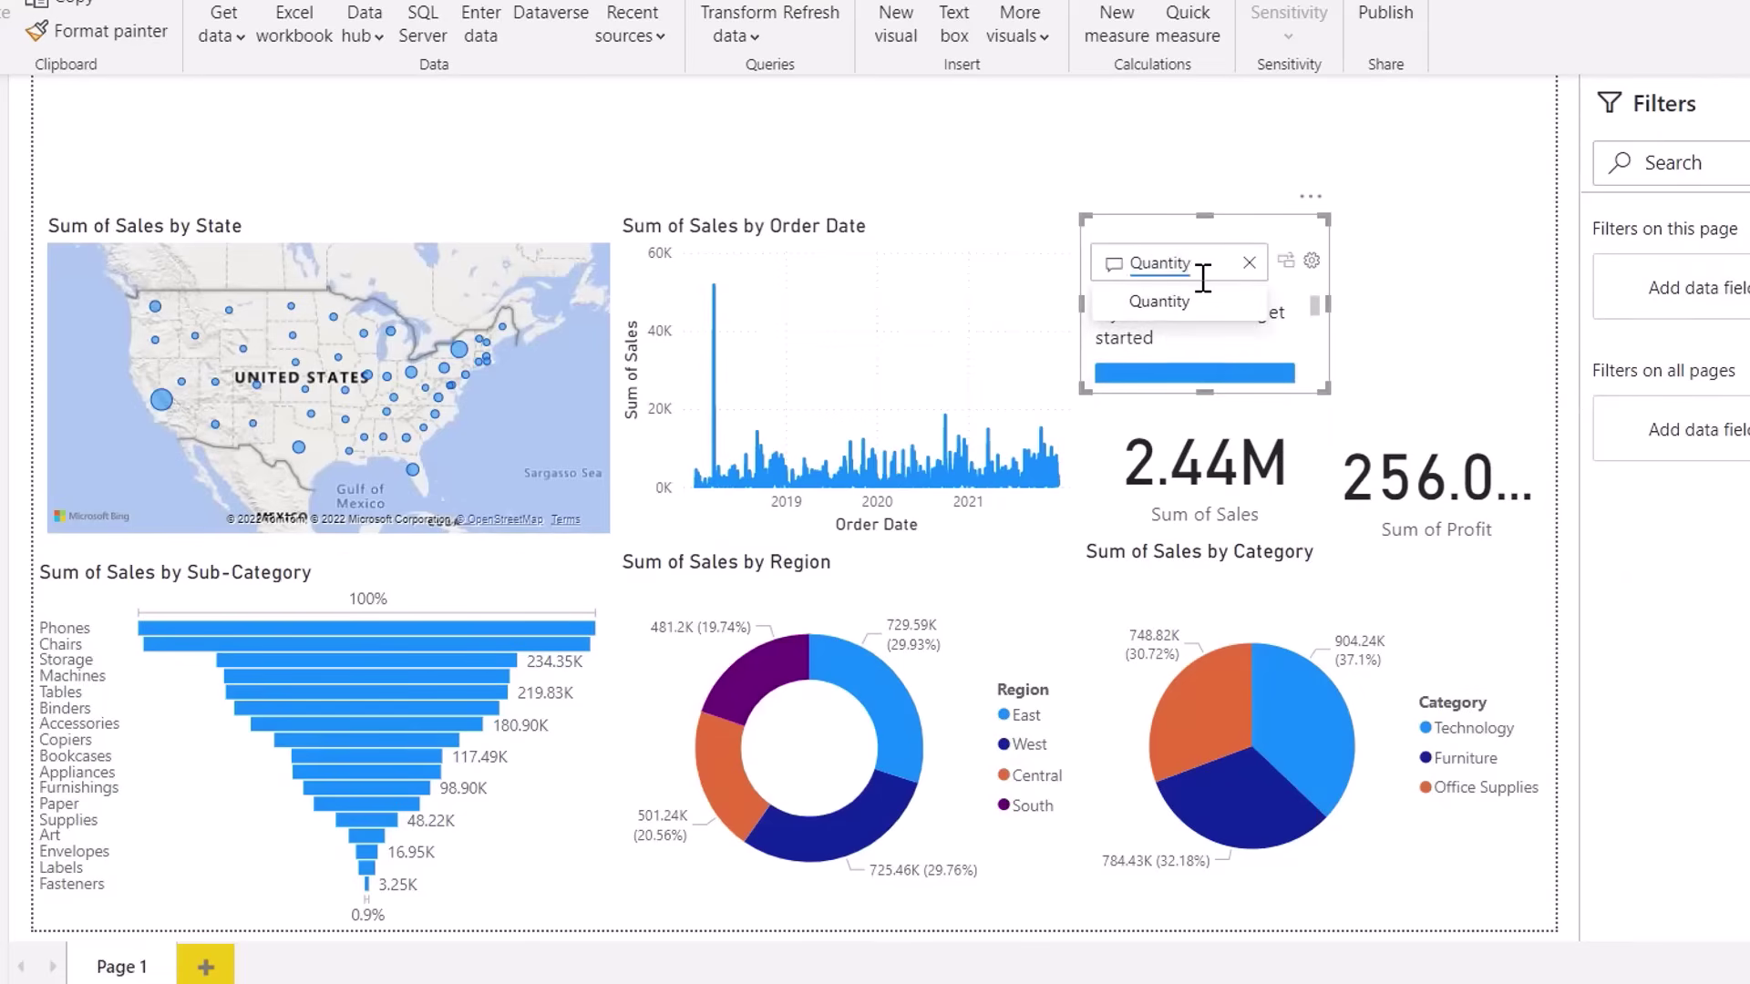
click(1289, 264)
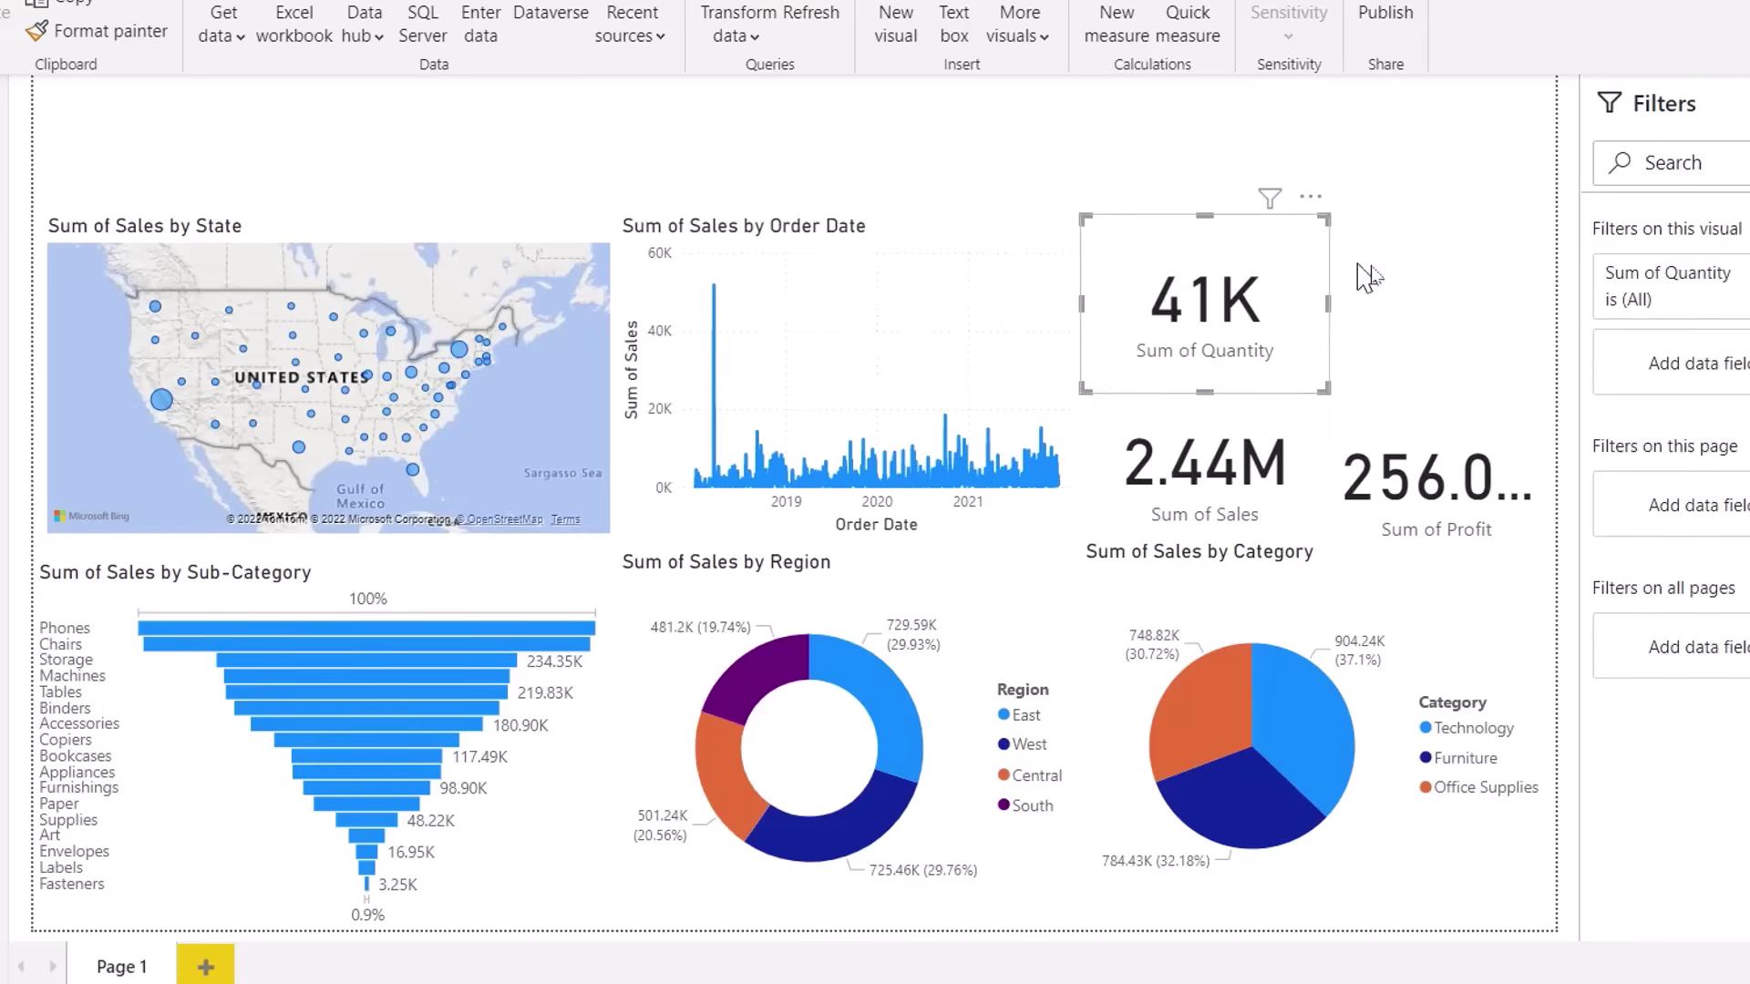
- Create a card with the Q&A question "Discount" as a standard visual above the Profit card
double_click(1376, 266)
text(Discount)
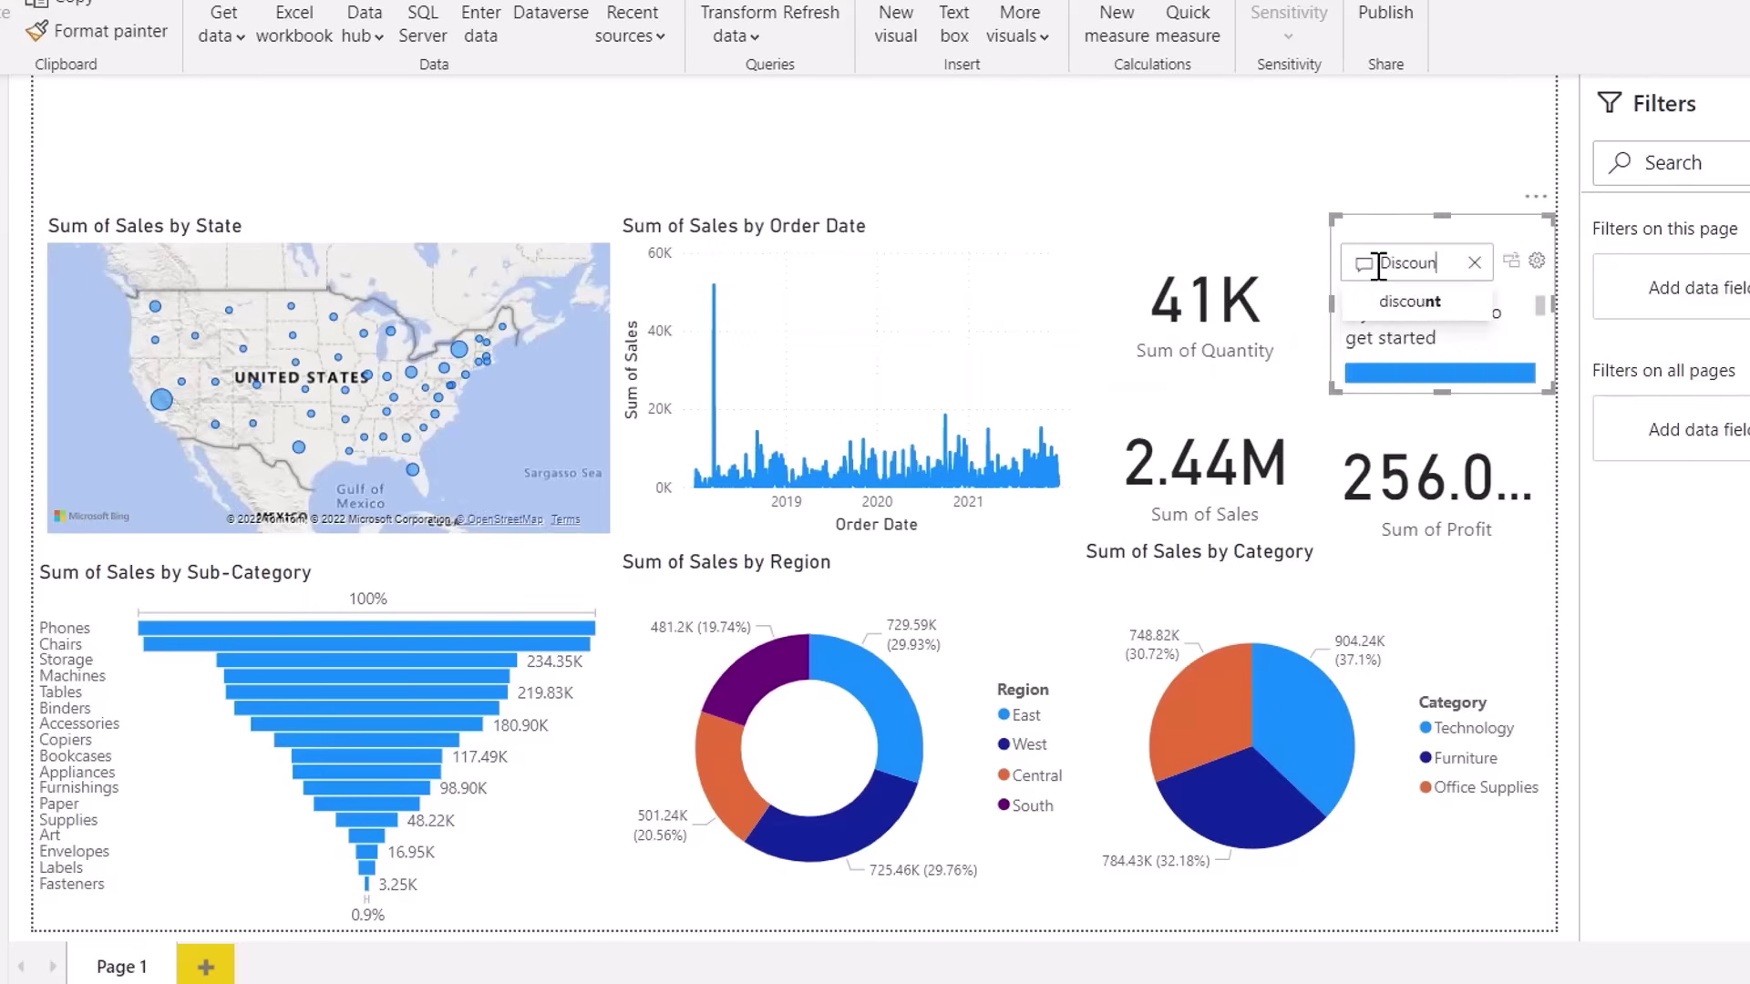
click(1410, 304)
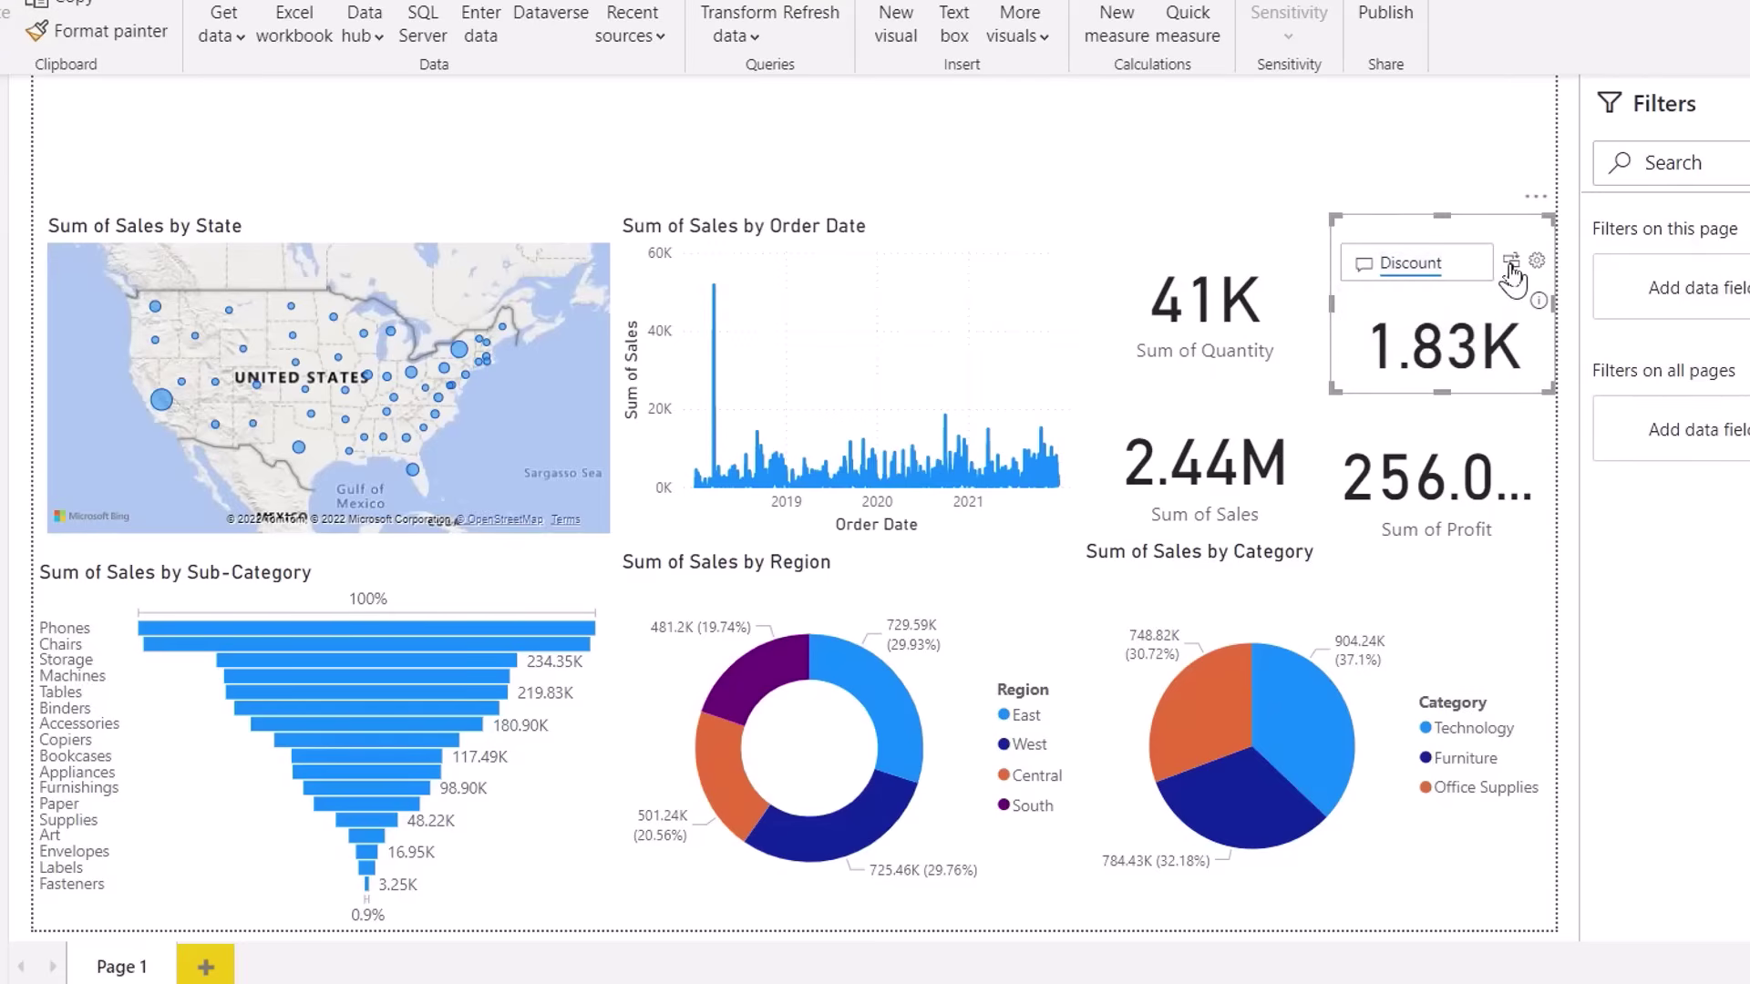
click(1511, 261)
click(976, 124)
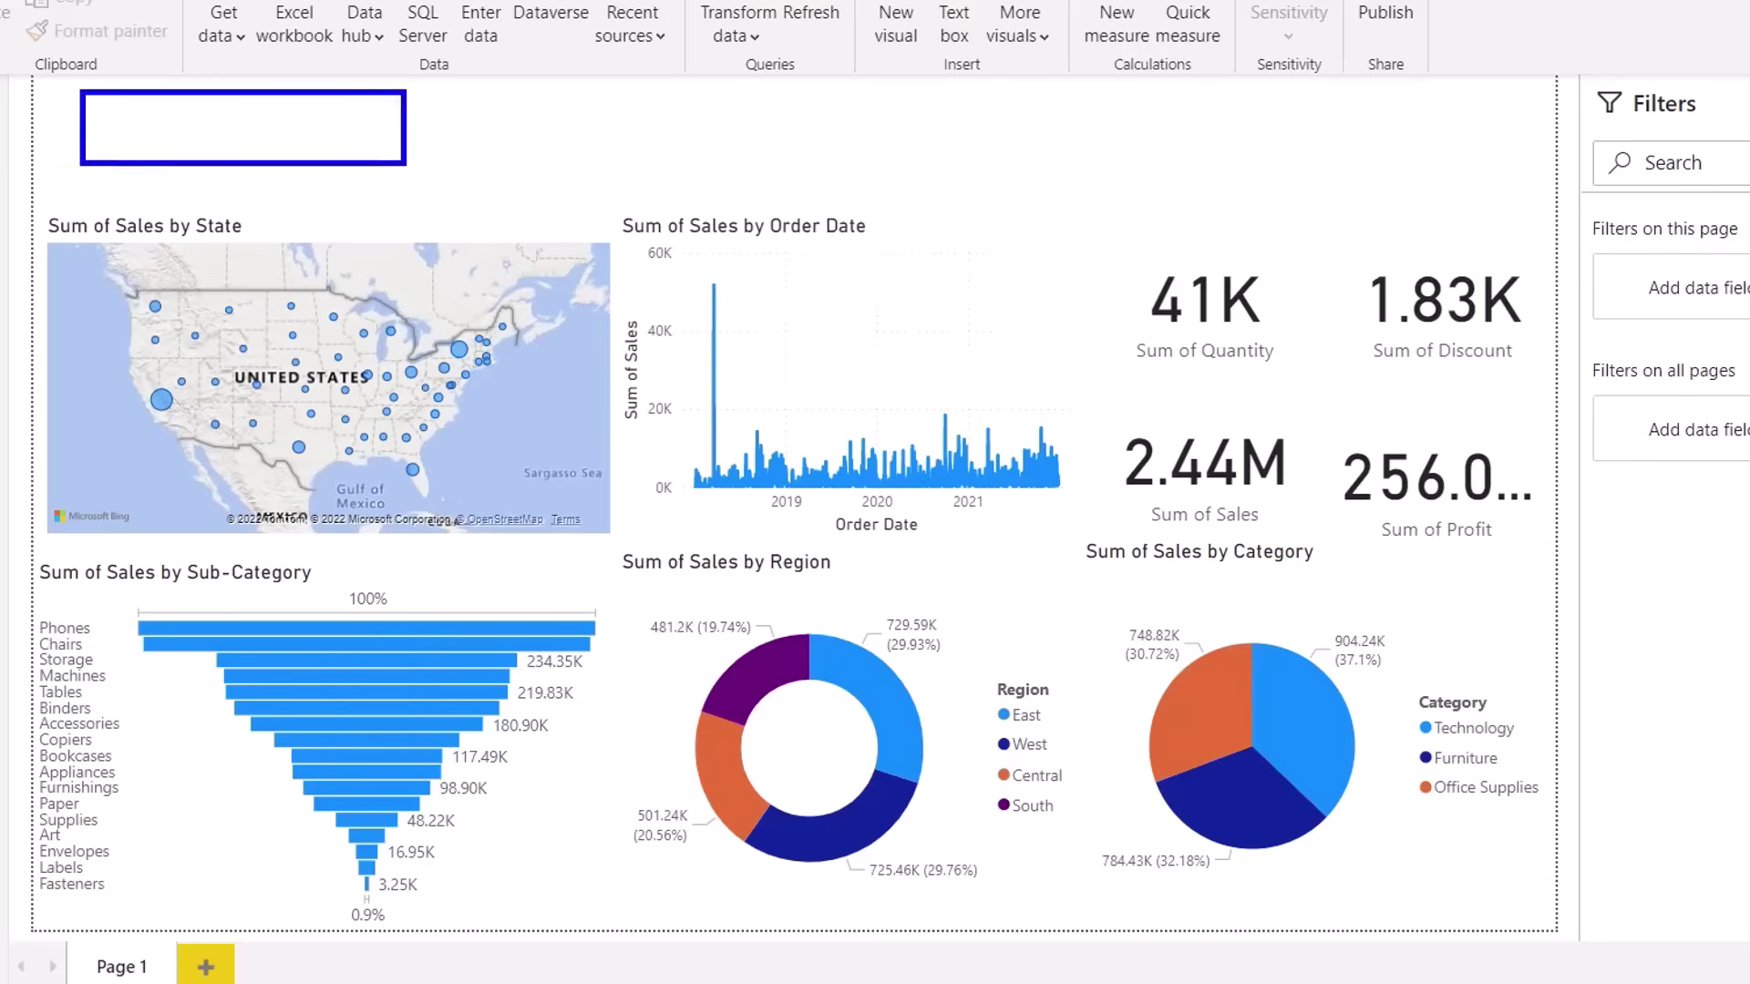
drag(126, 107, 1433, 194)
drag(1035, 137, 1077, 186)
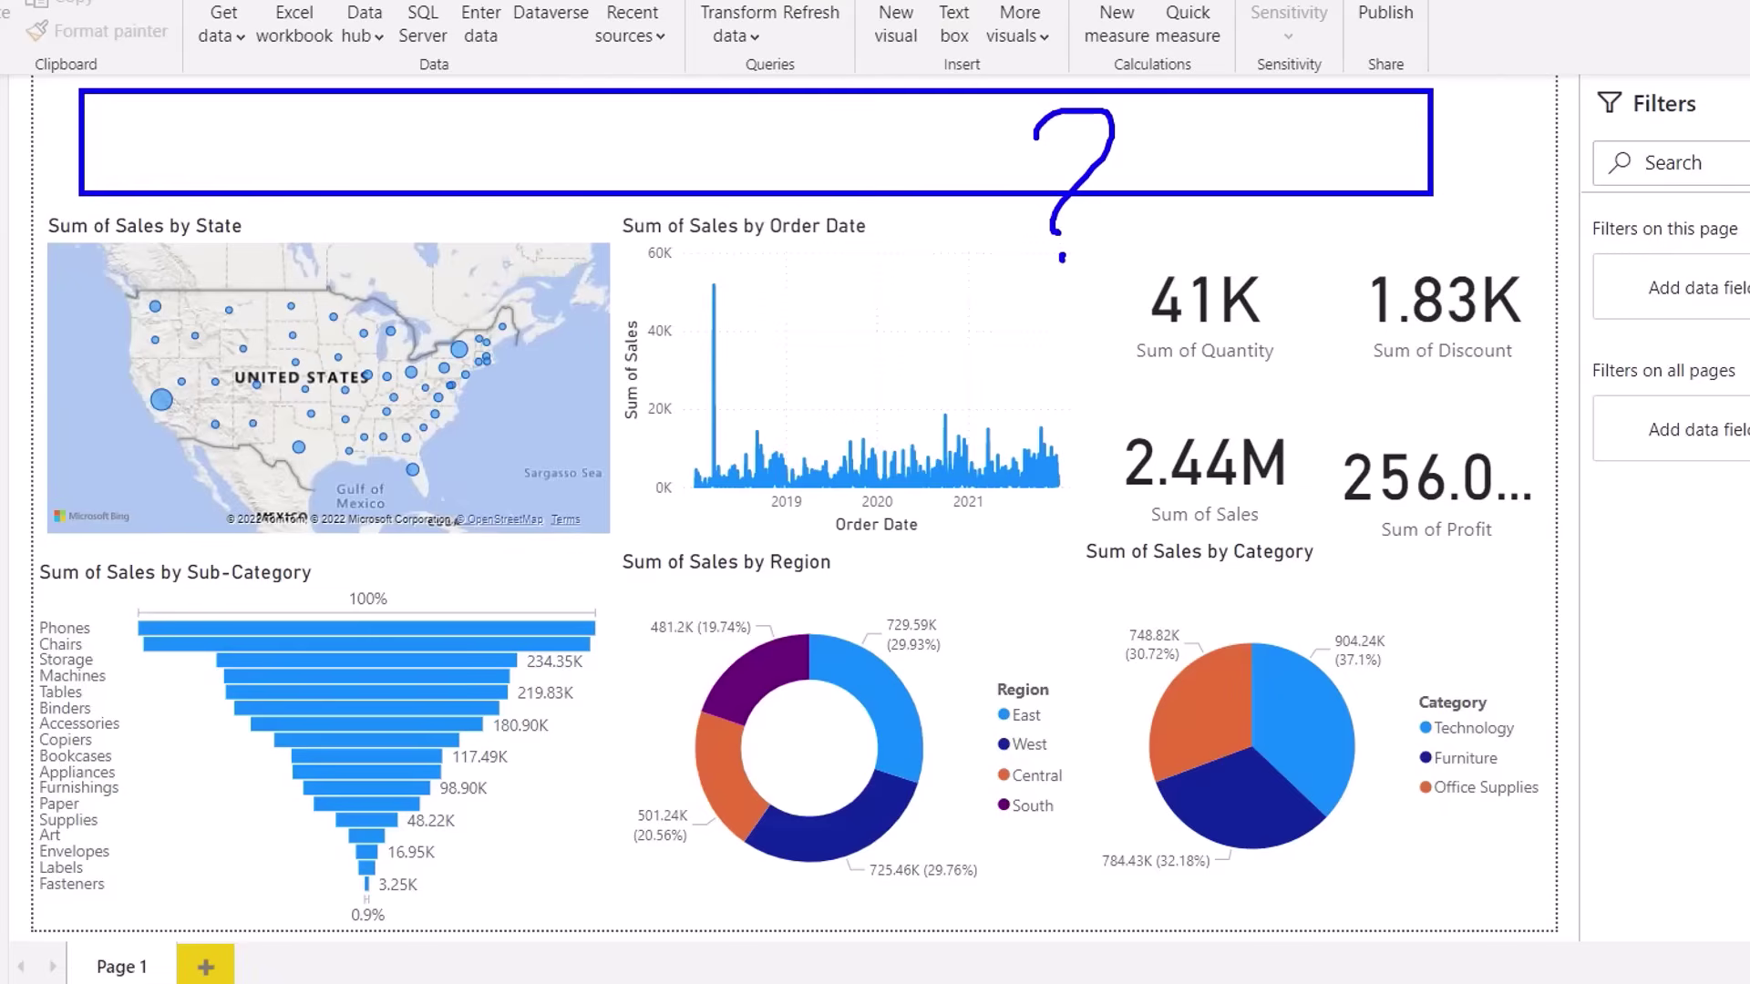
key(Escape)
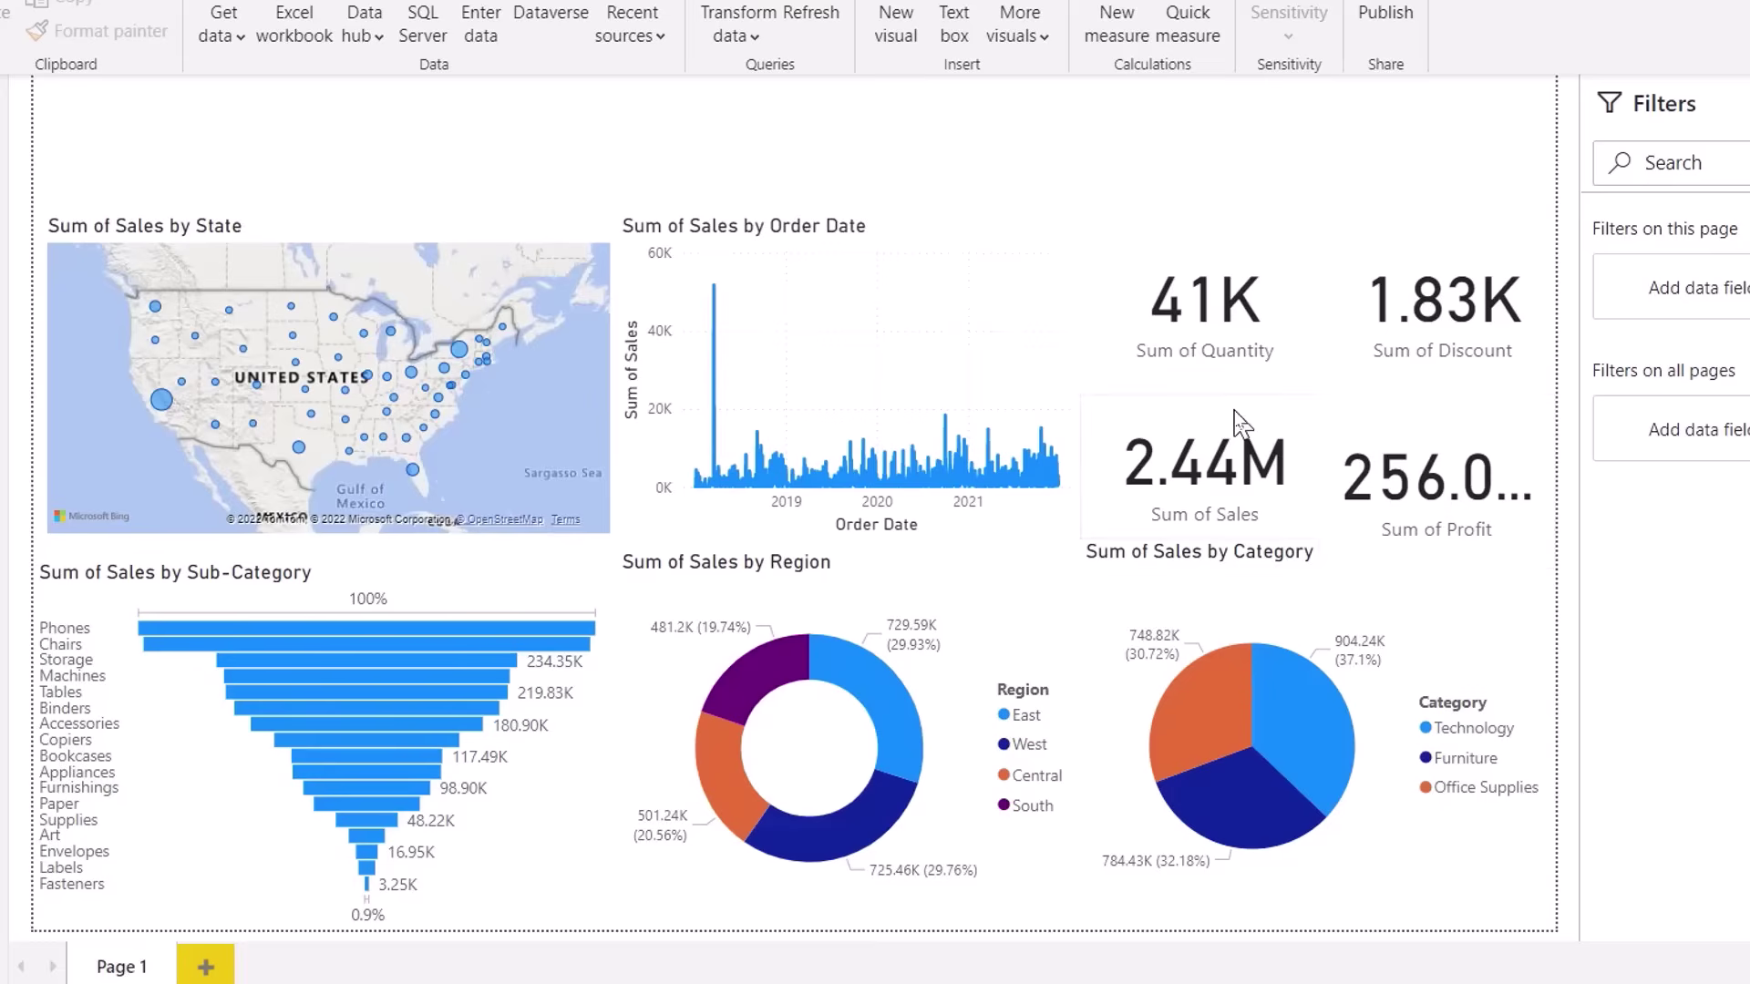
- Cross-filter the report by the East, West, Central and South slices of the region donut chart, ending on South
click(884, 706)
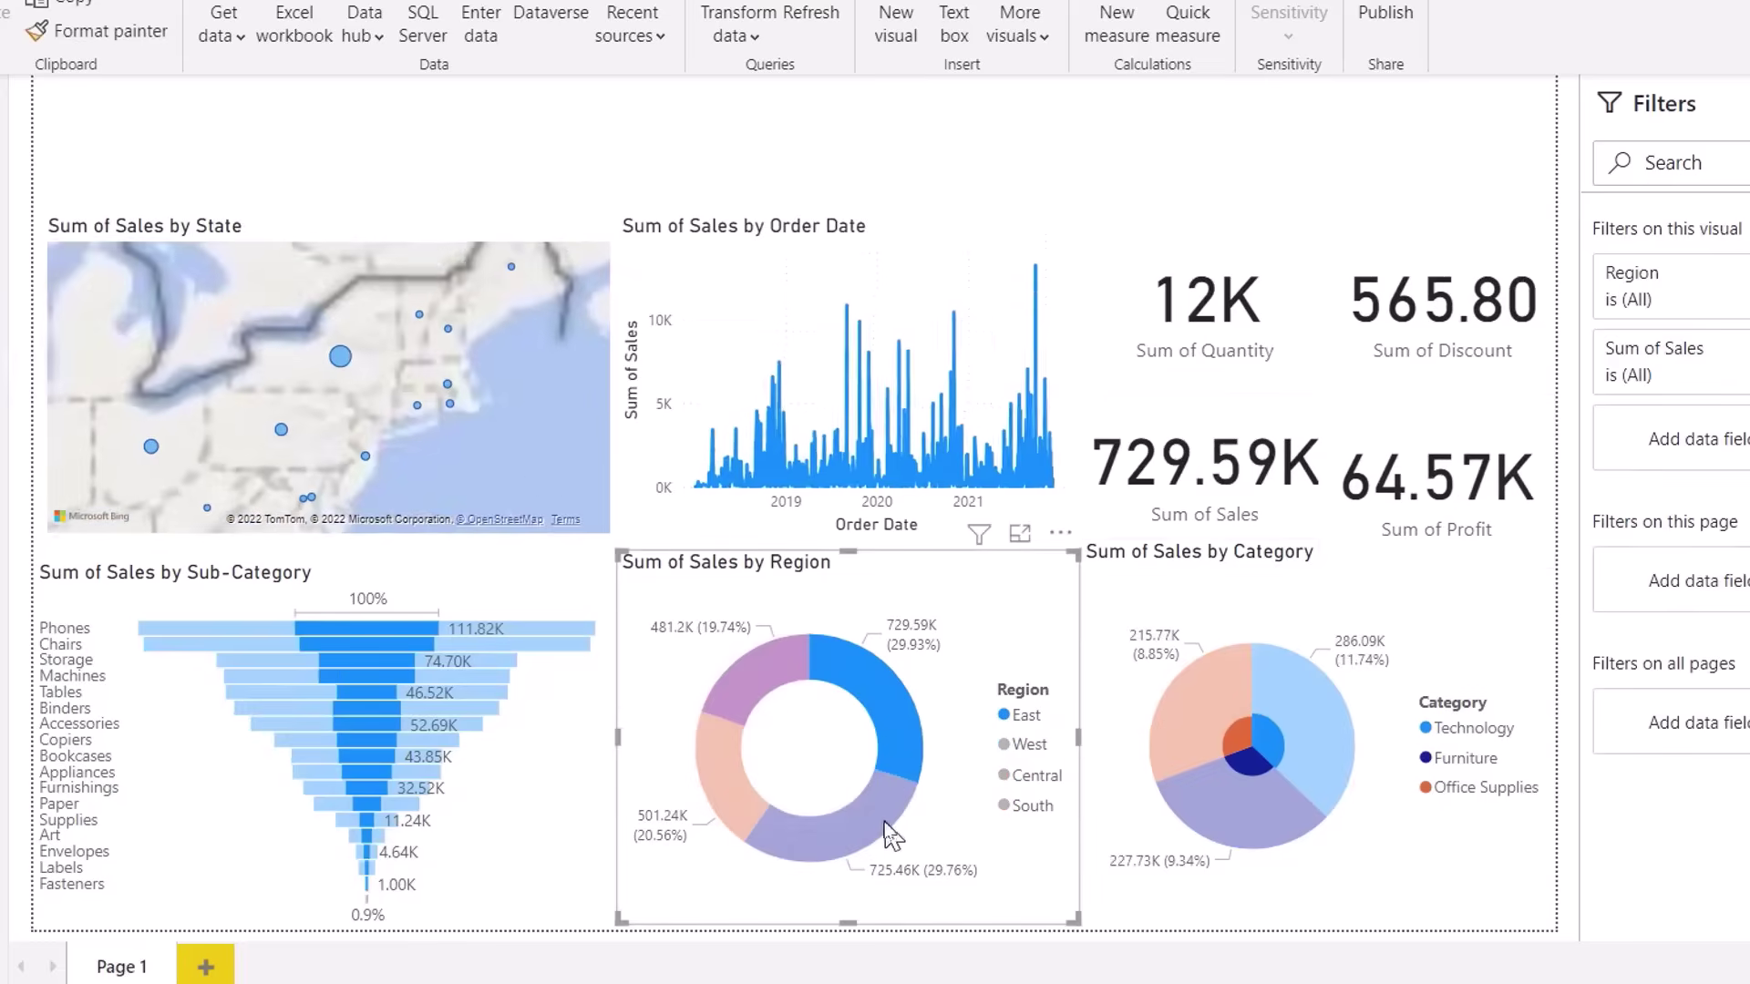
click(843, 820)
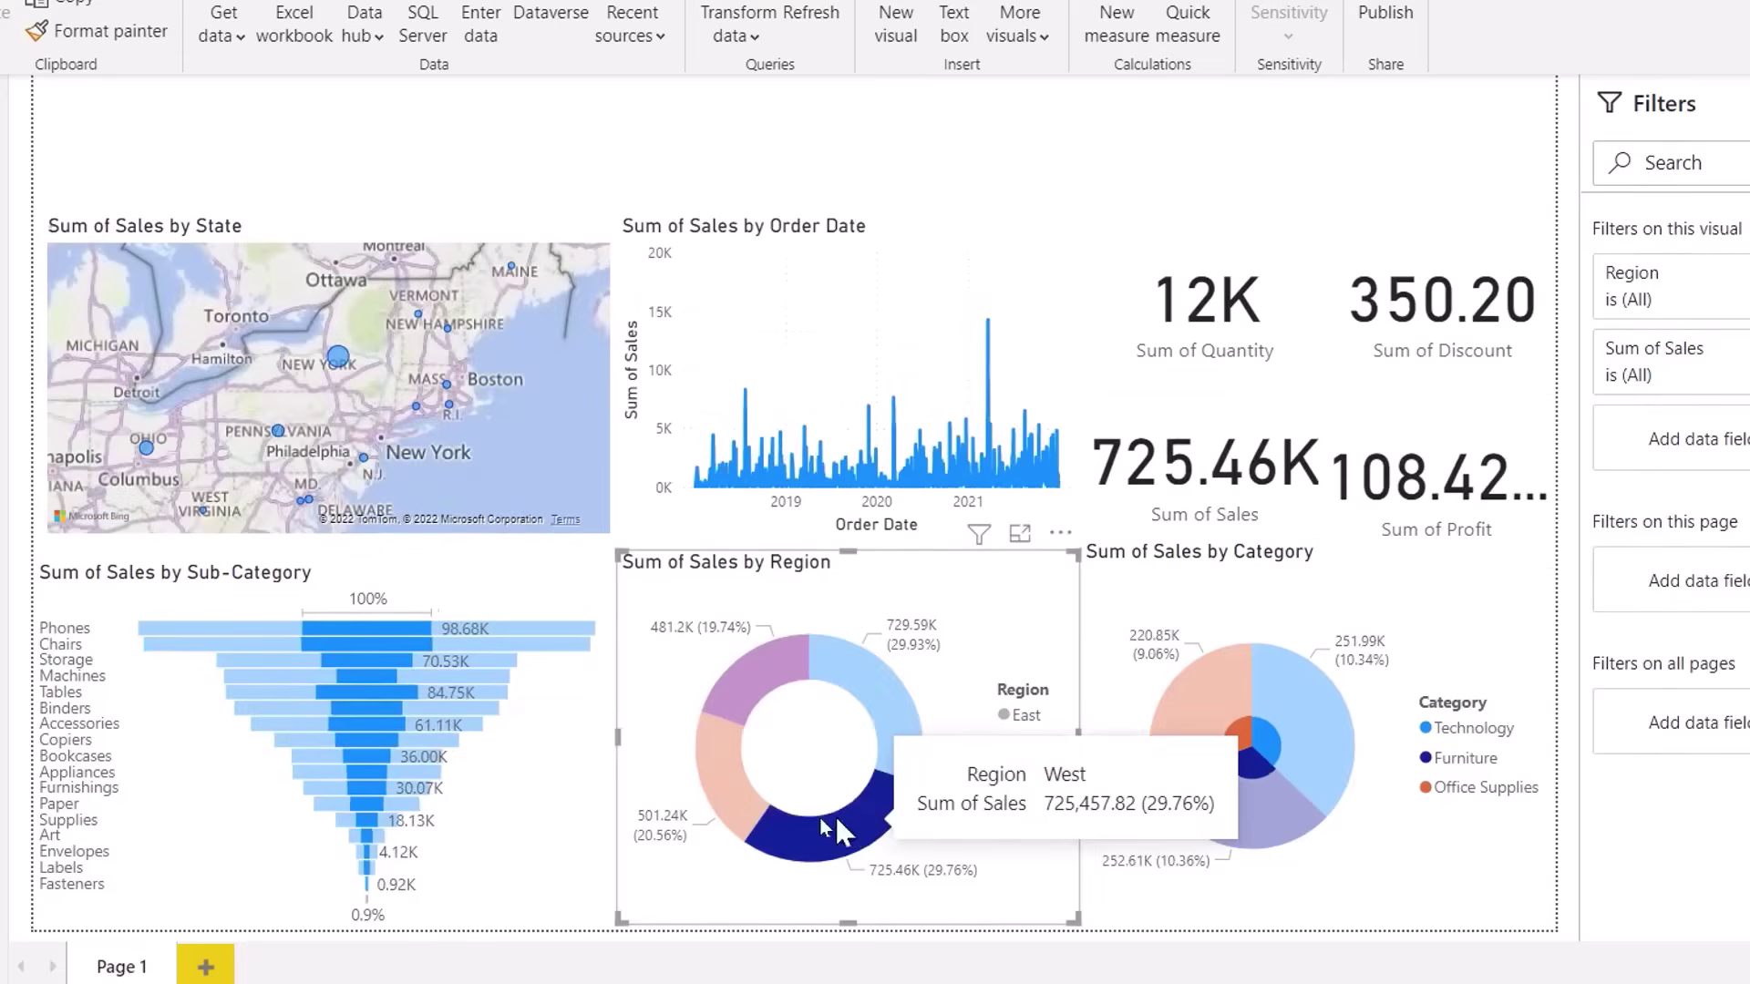
click(749, 798)
click(769, 700)
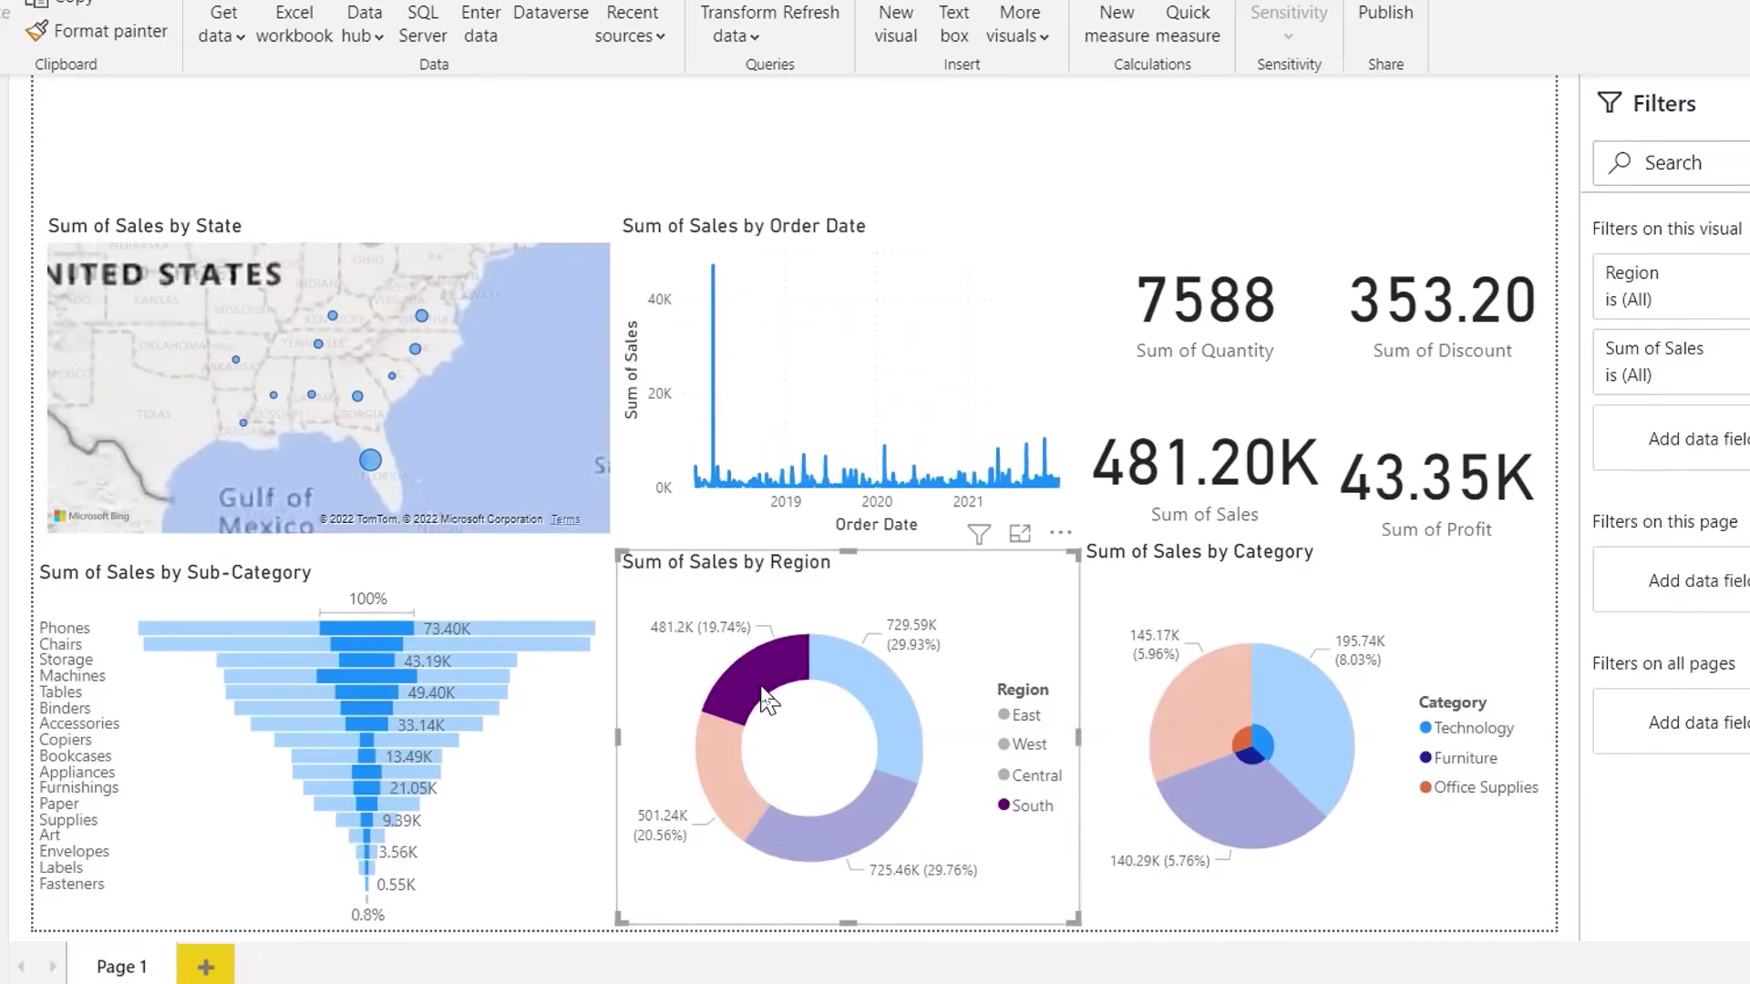
click(852, 695)
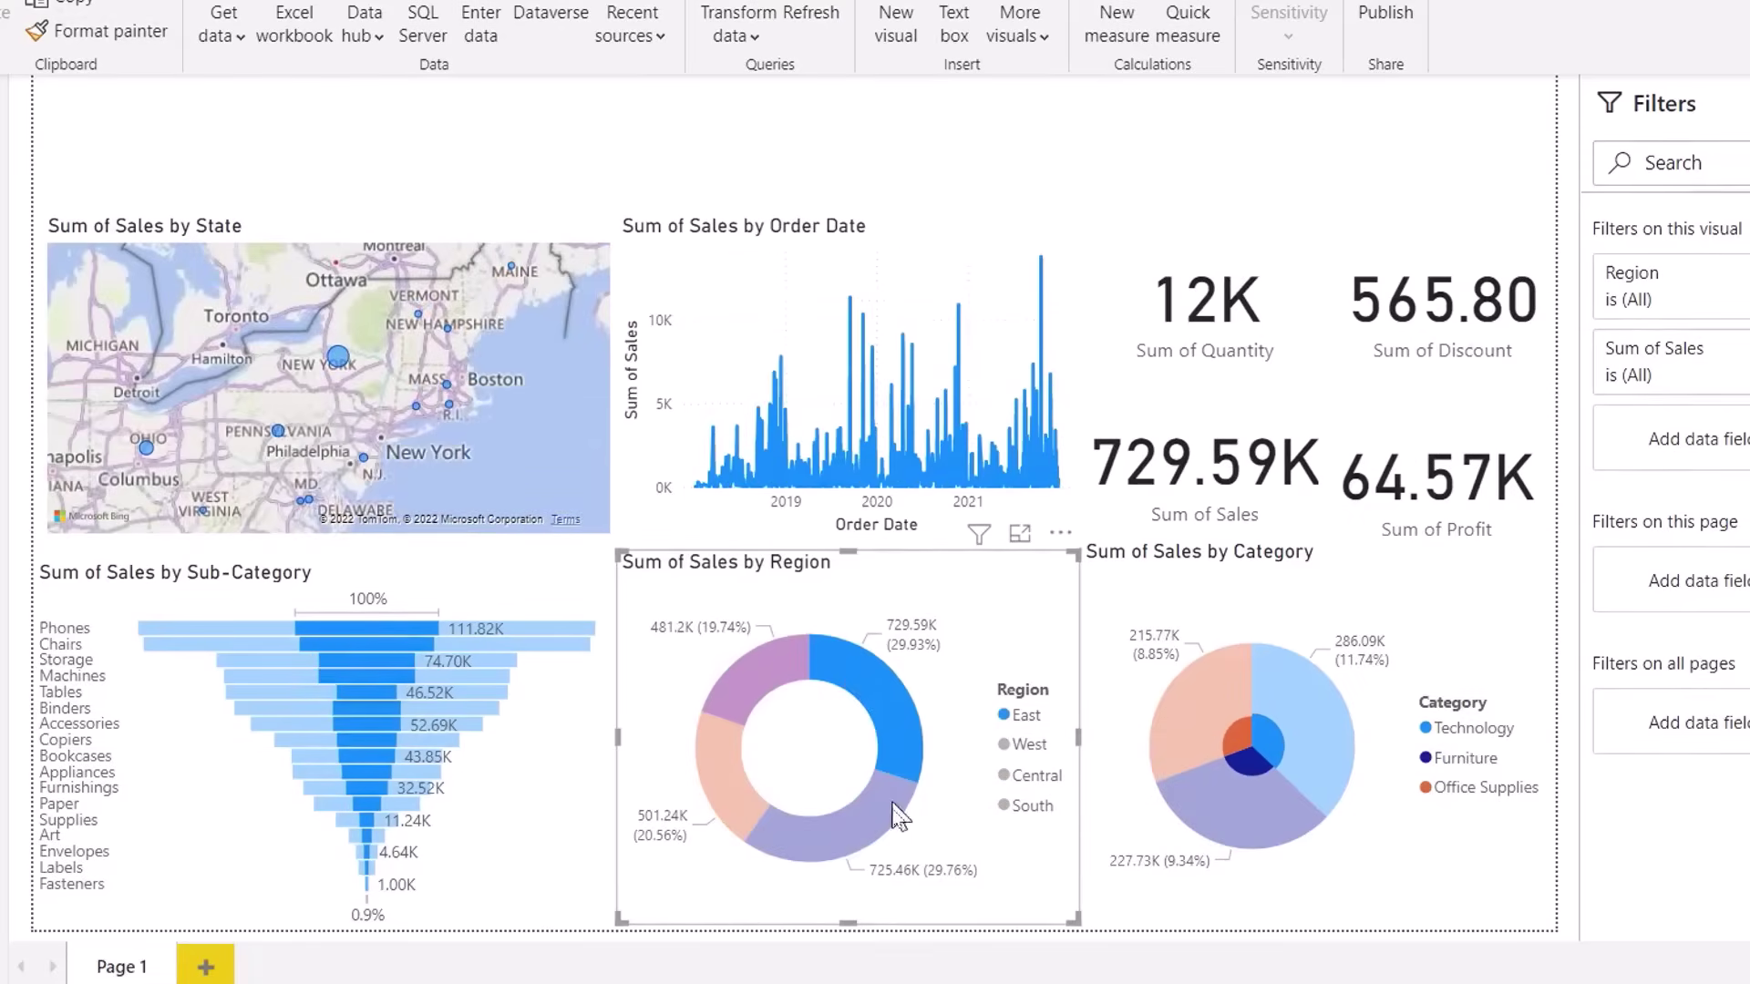
click(829, 821)
click(747, 793)
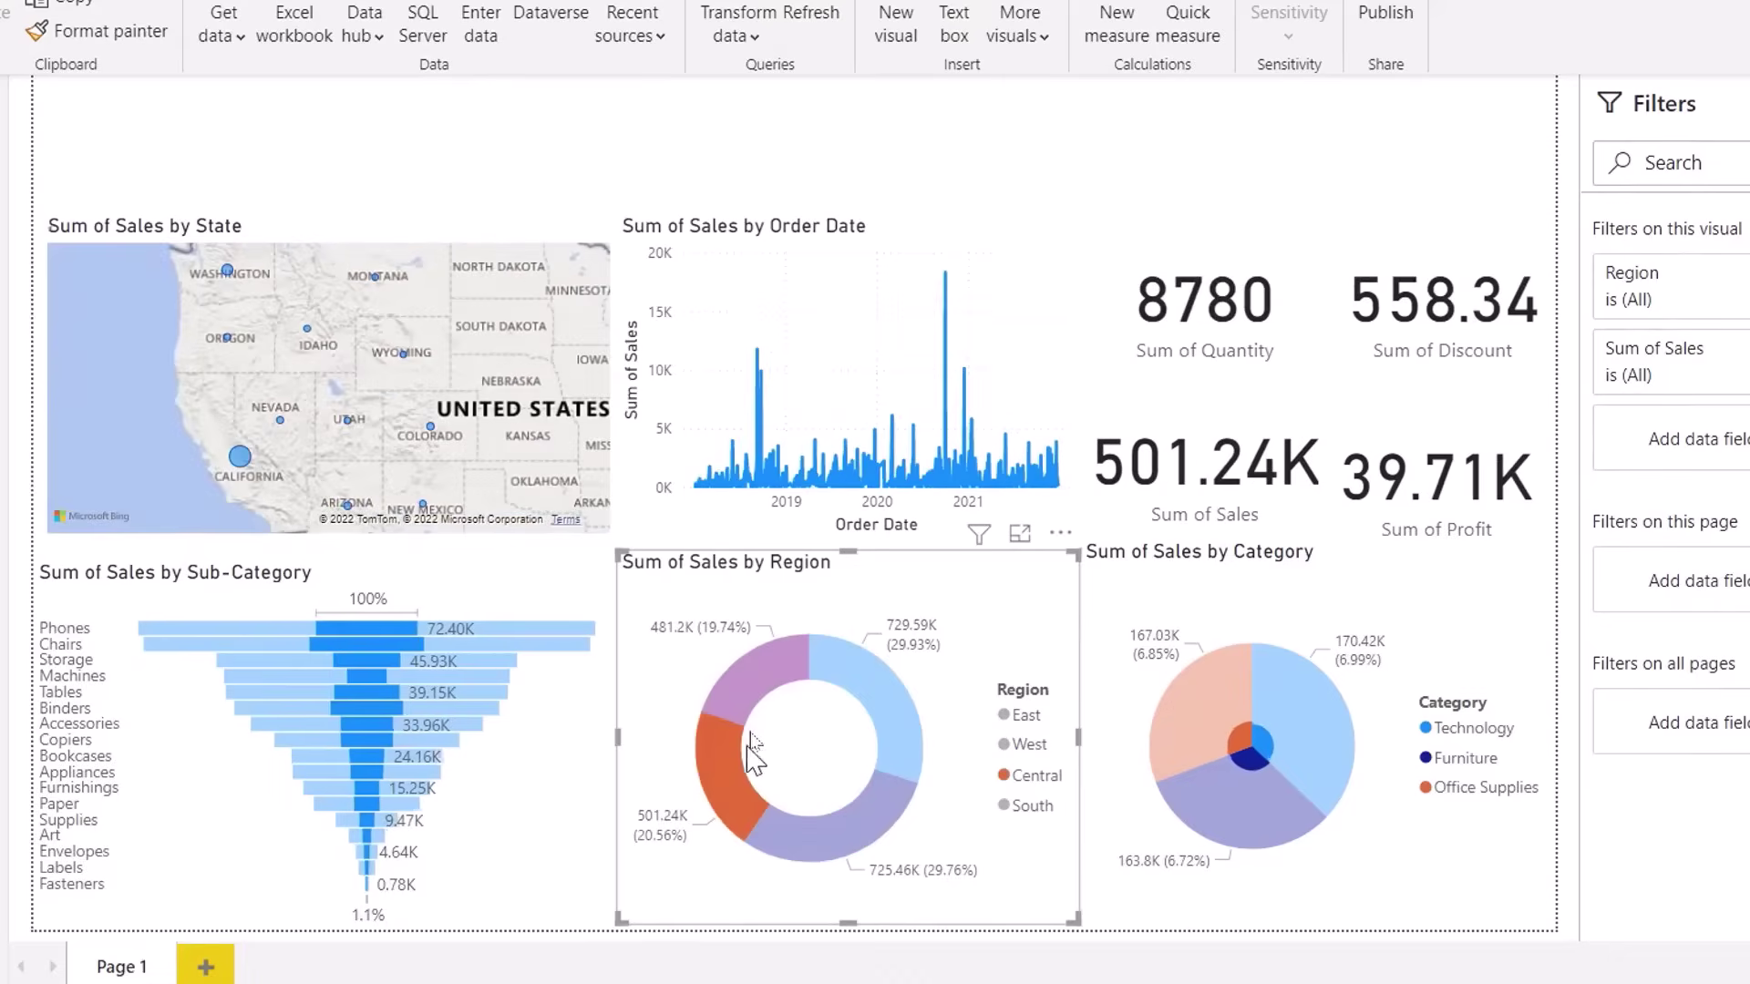
click(768, 700)
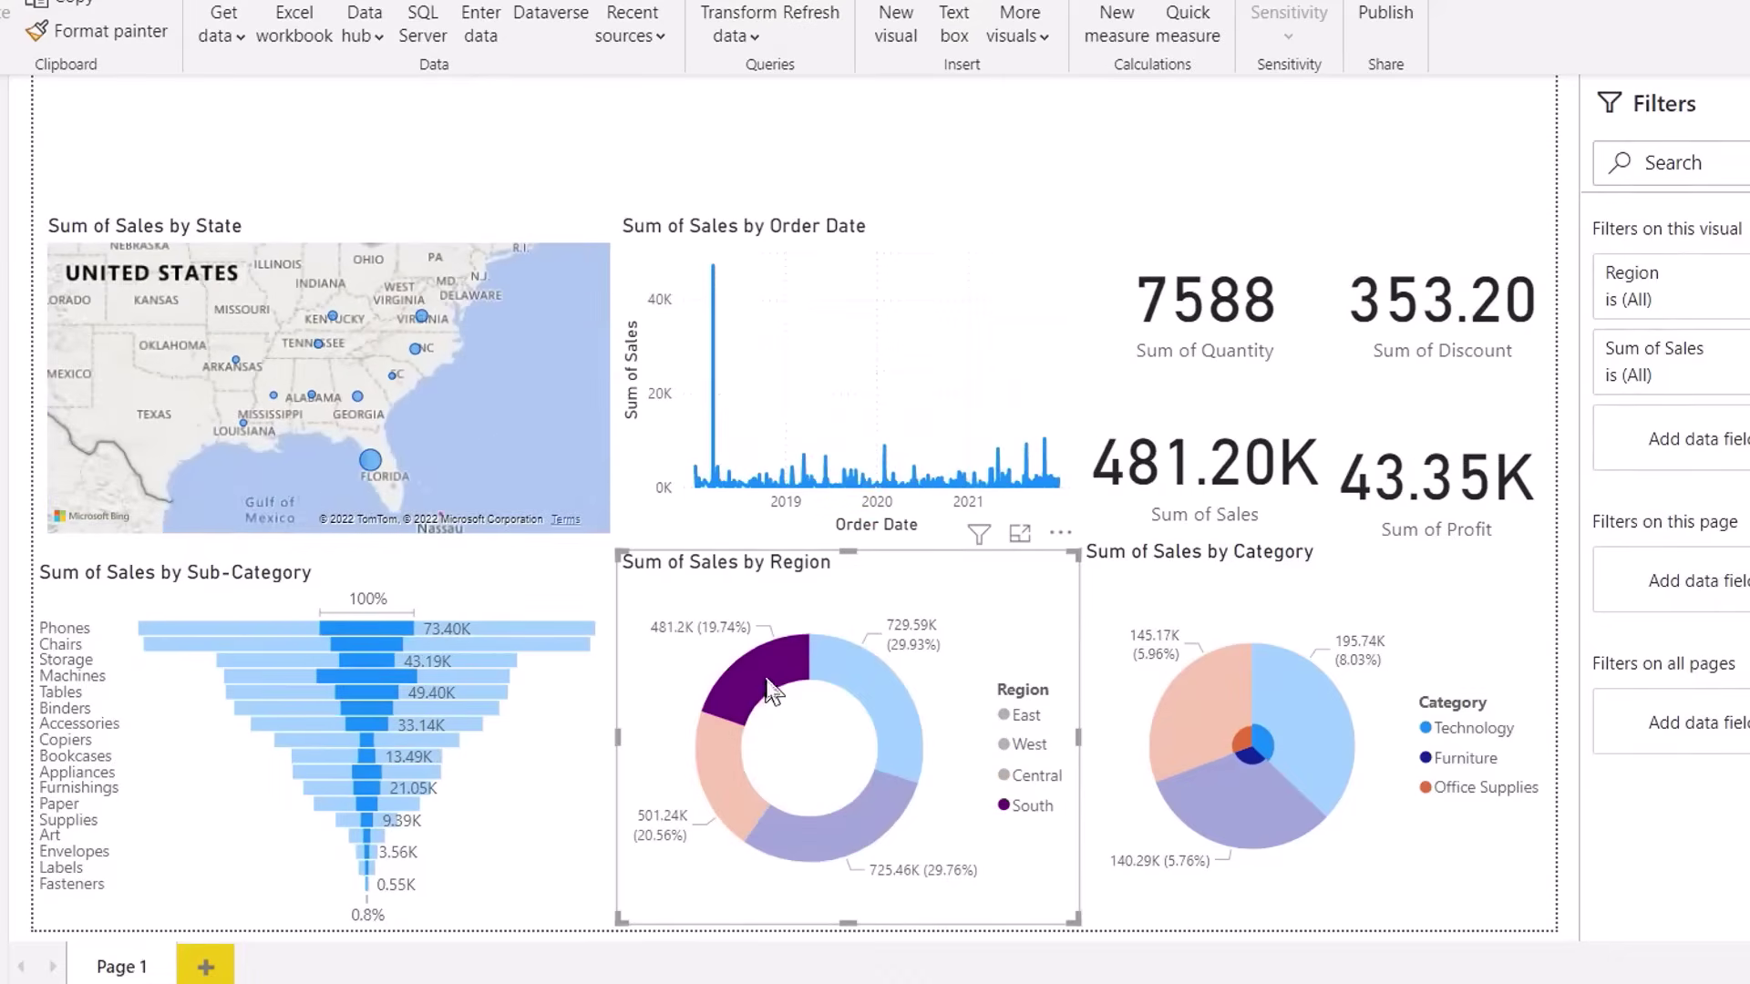
mouse_move(981, 786)
mouse_down()
mouse_move(1035, 832)
mouse_move(973, 918)
mouse_move(723, 735)
mouse_up()
drag(1115, 274, 1235, 244)
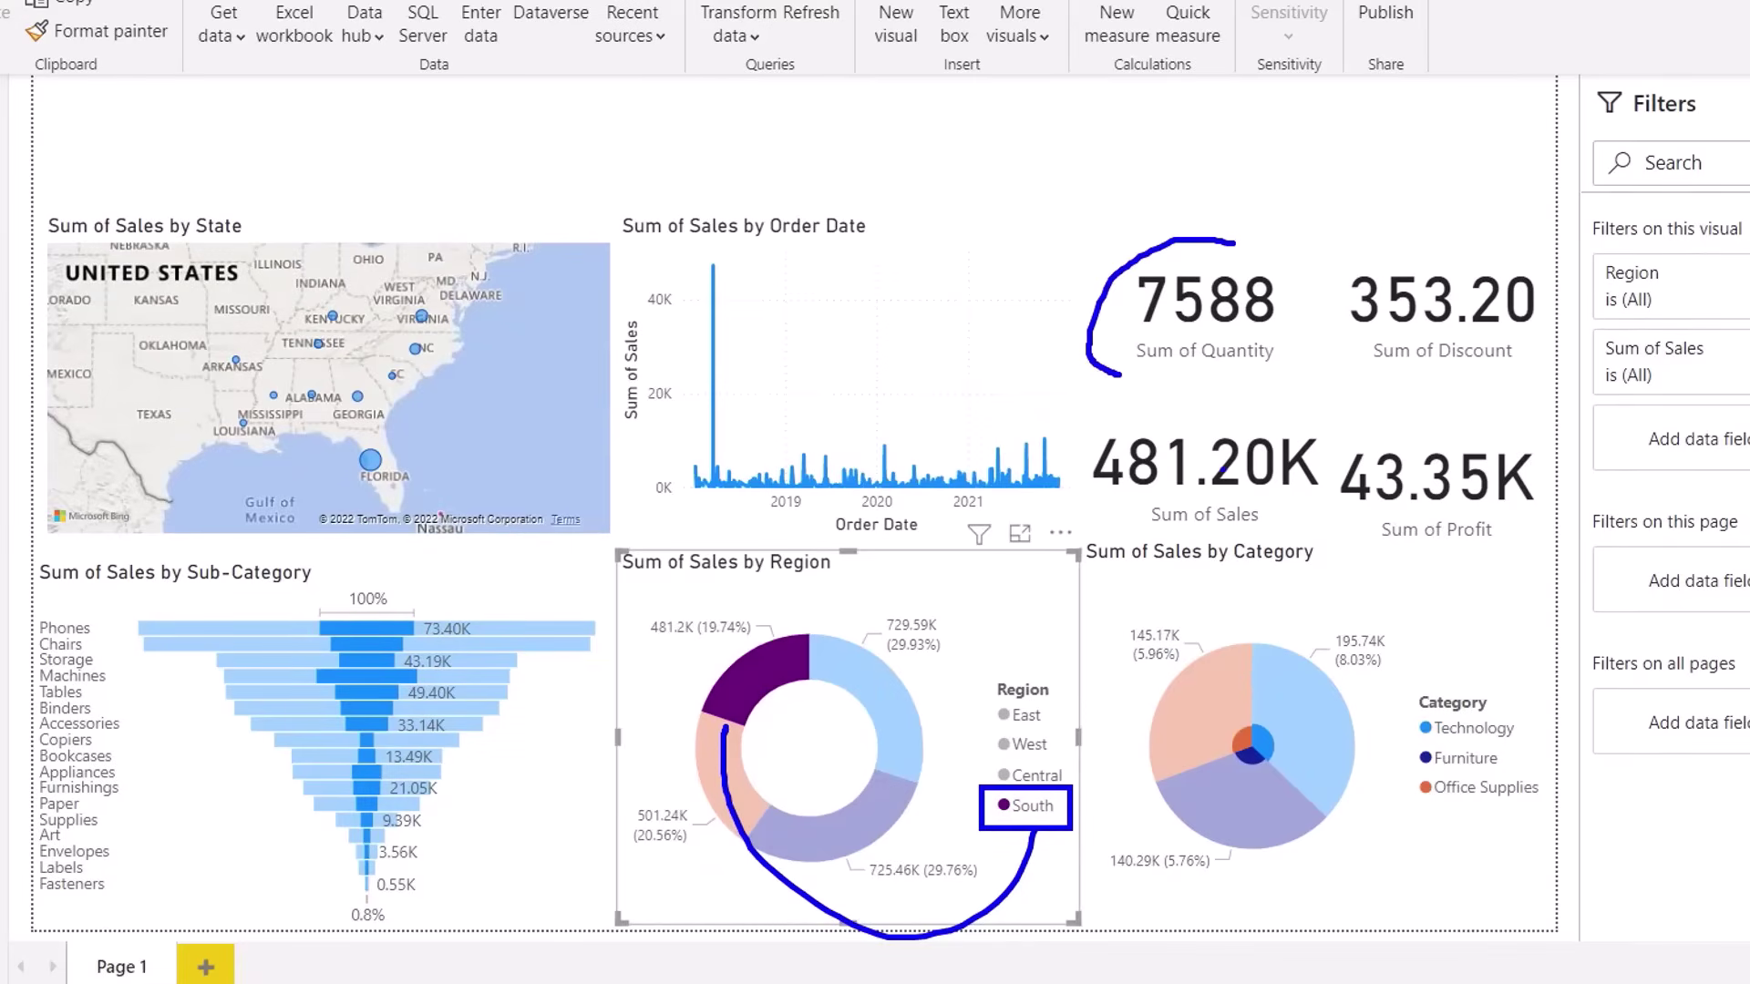
key(Escape)
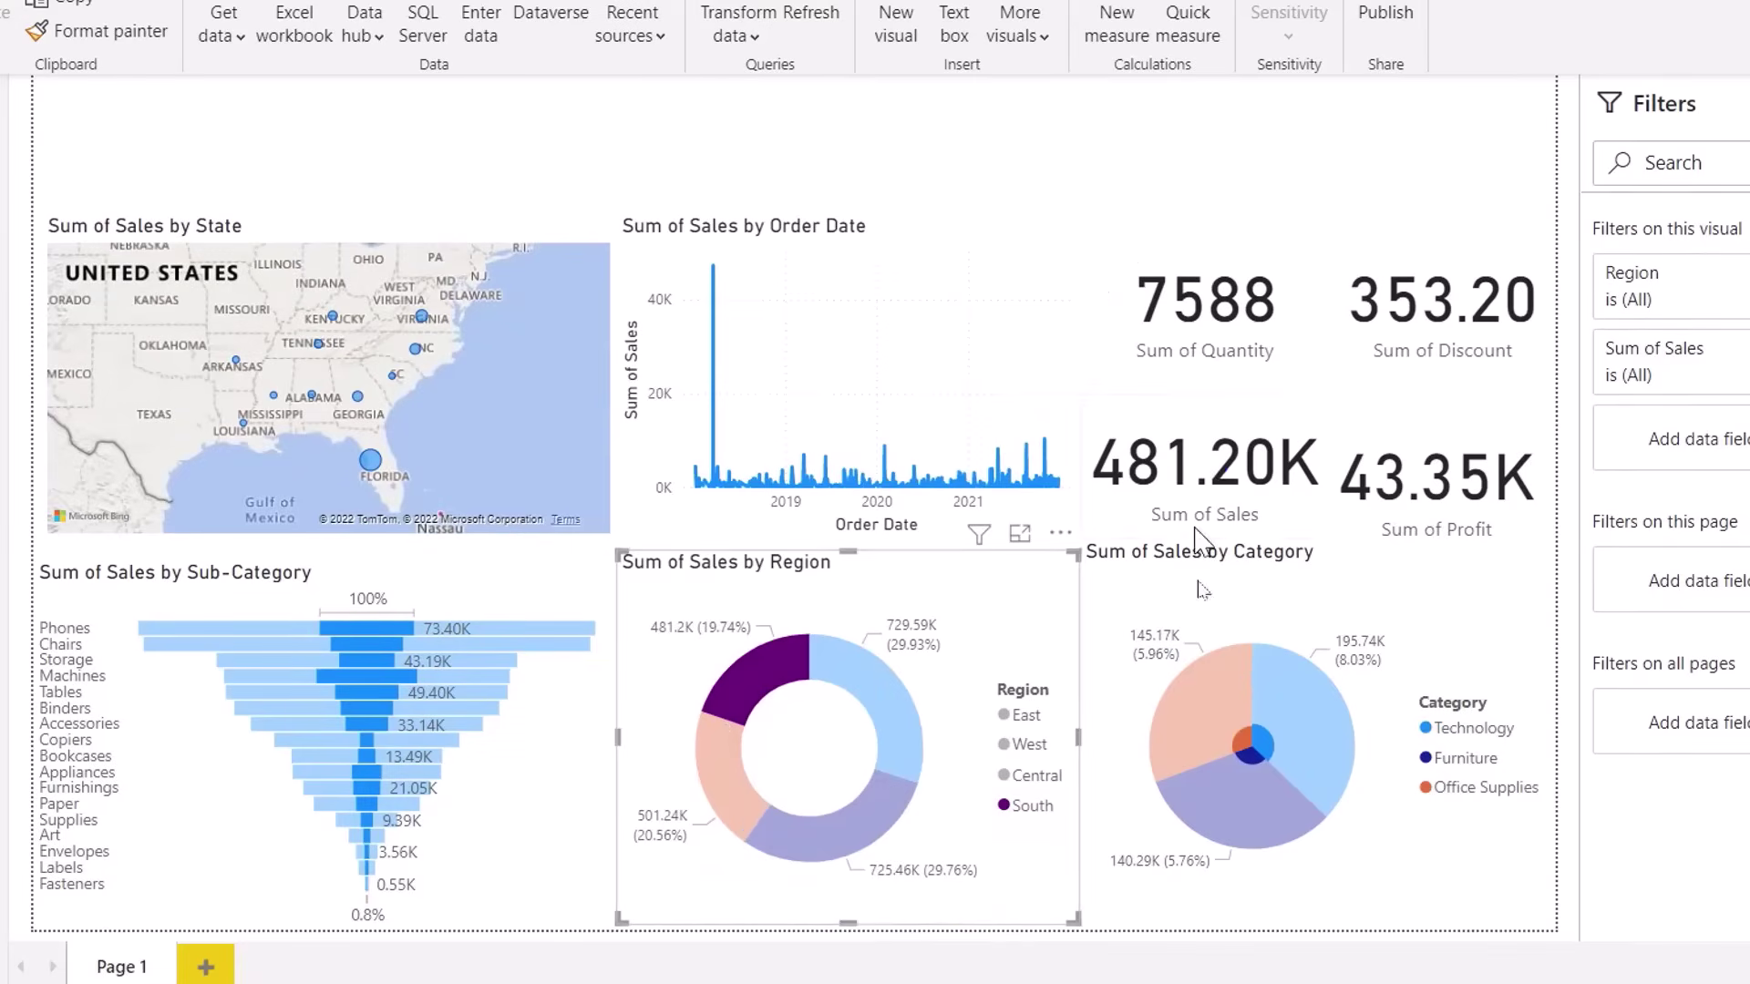
- Cross-filter the report by the Technology slice of the category pie chart, examine the highlighted sub-categories, and clear the selection
click(1329, 738)
drag(1400, 710, 1540, 743)
drag(1291, 710, 1408, 677)
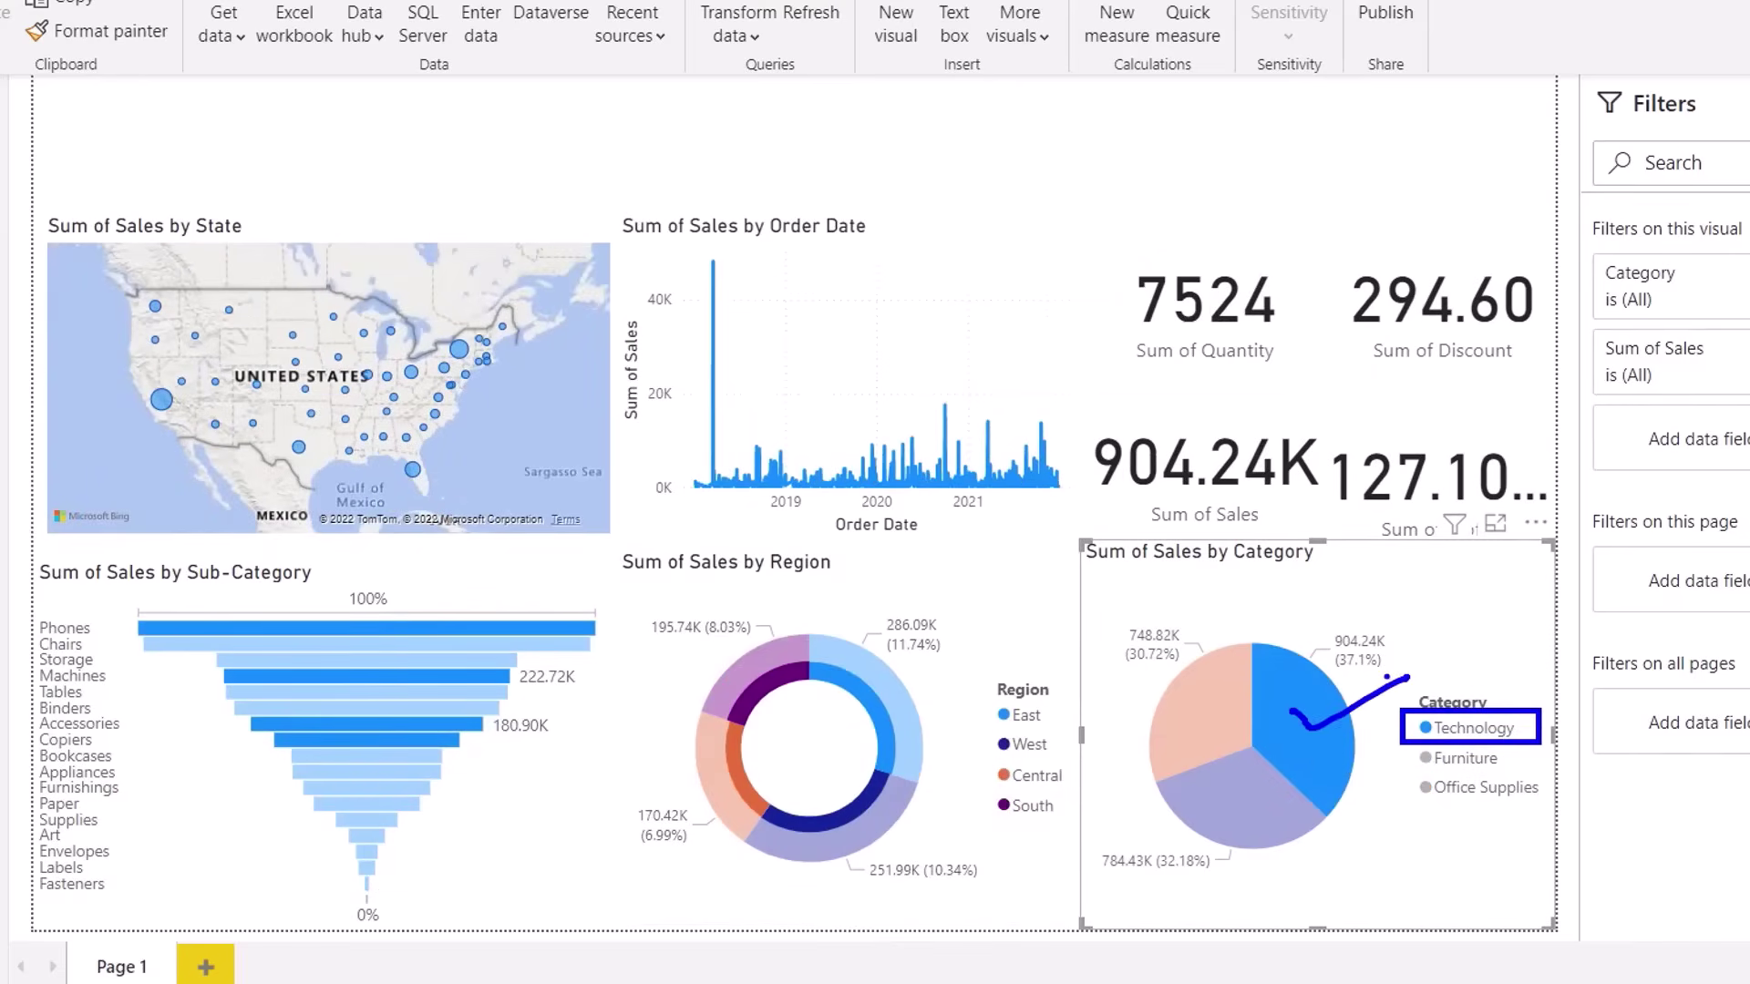
mouse_move(24, 609)
mouse_down()
mouse_move(636, 651)
mouse_move(620, 645)
mouse_up()
drag(707, 531, 591, 624)
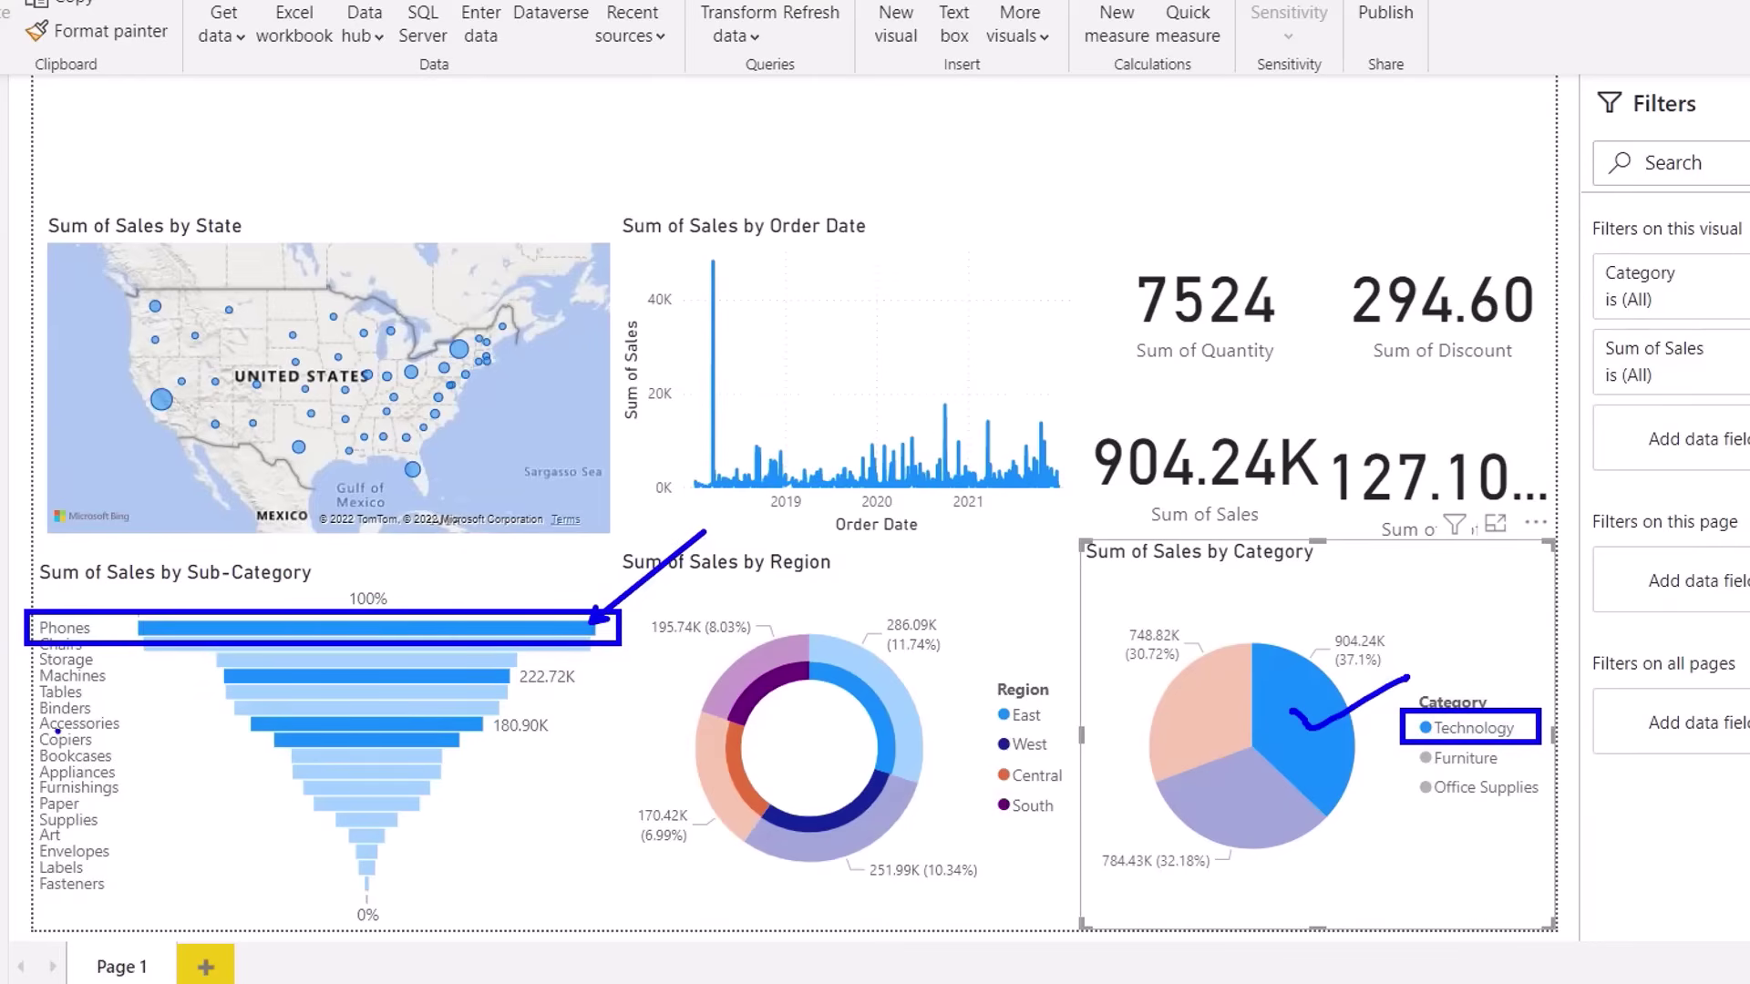
mouse_move(19, 730)
mouse_down()
mouse_move(125, 759)
mouse_move(508, 762)
mouse_up()
key(Escape)
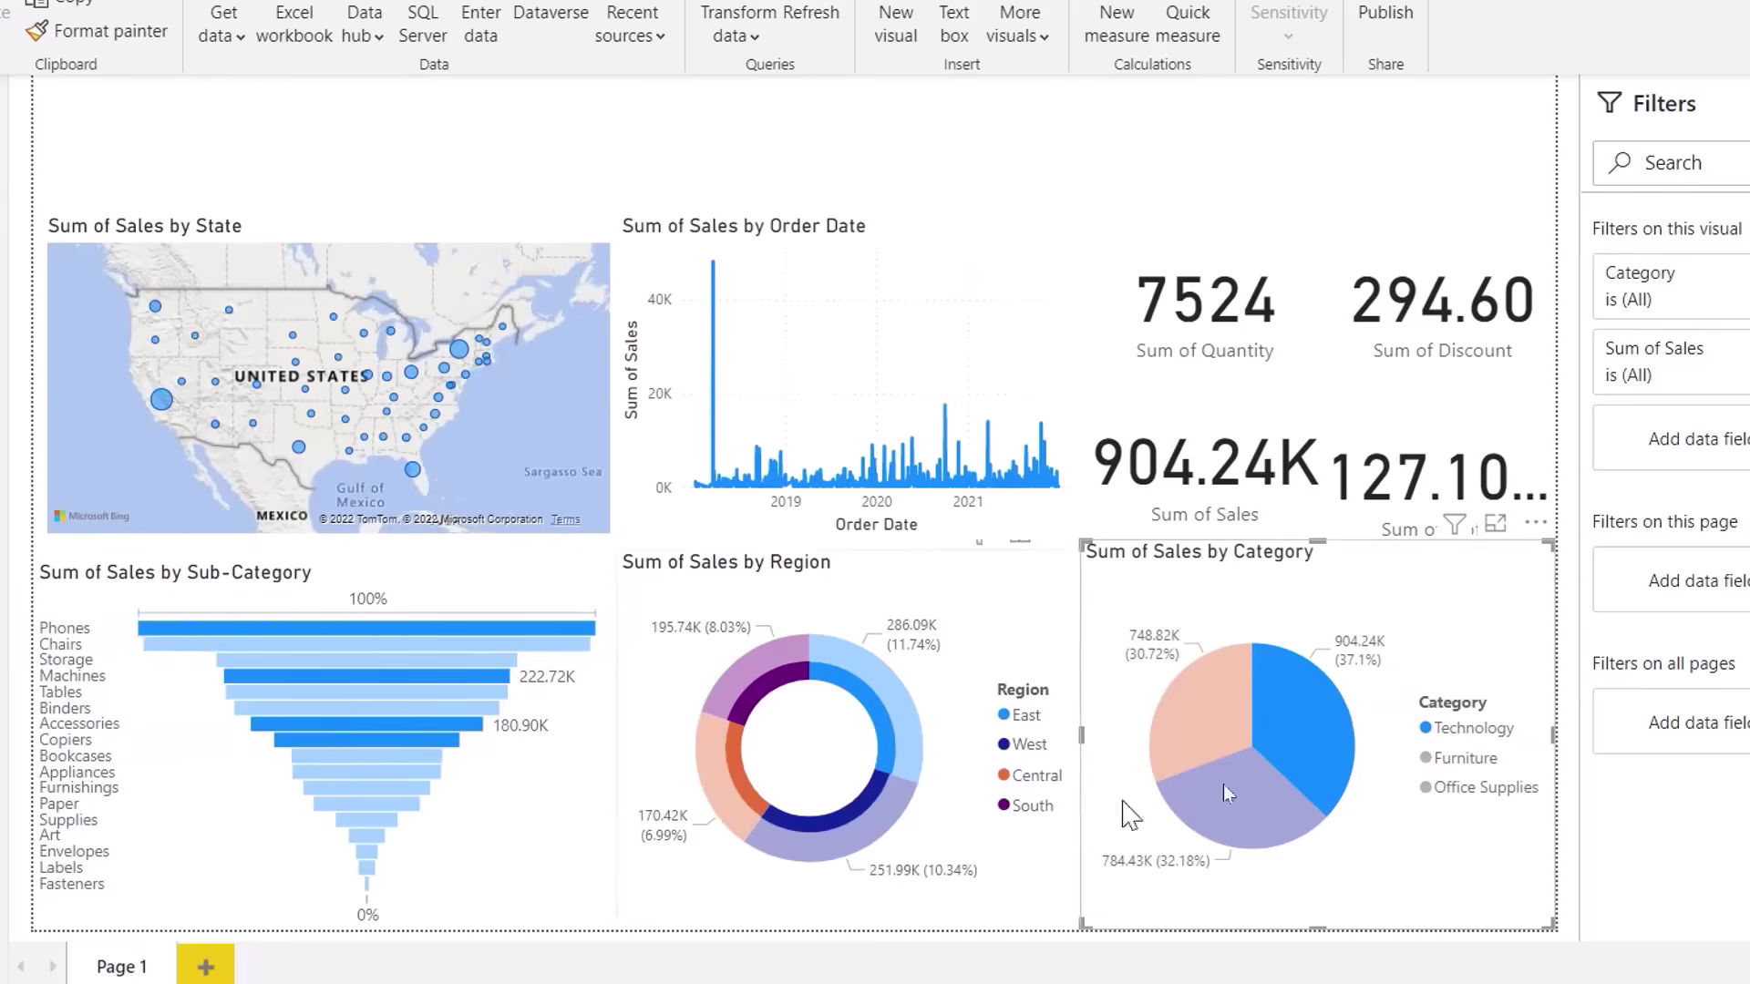
click(1294, 756)
- Cross-filter the report by California on the state sales map, check the other visuals, and clear the selection
mouse_move(162, 401)
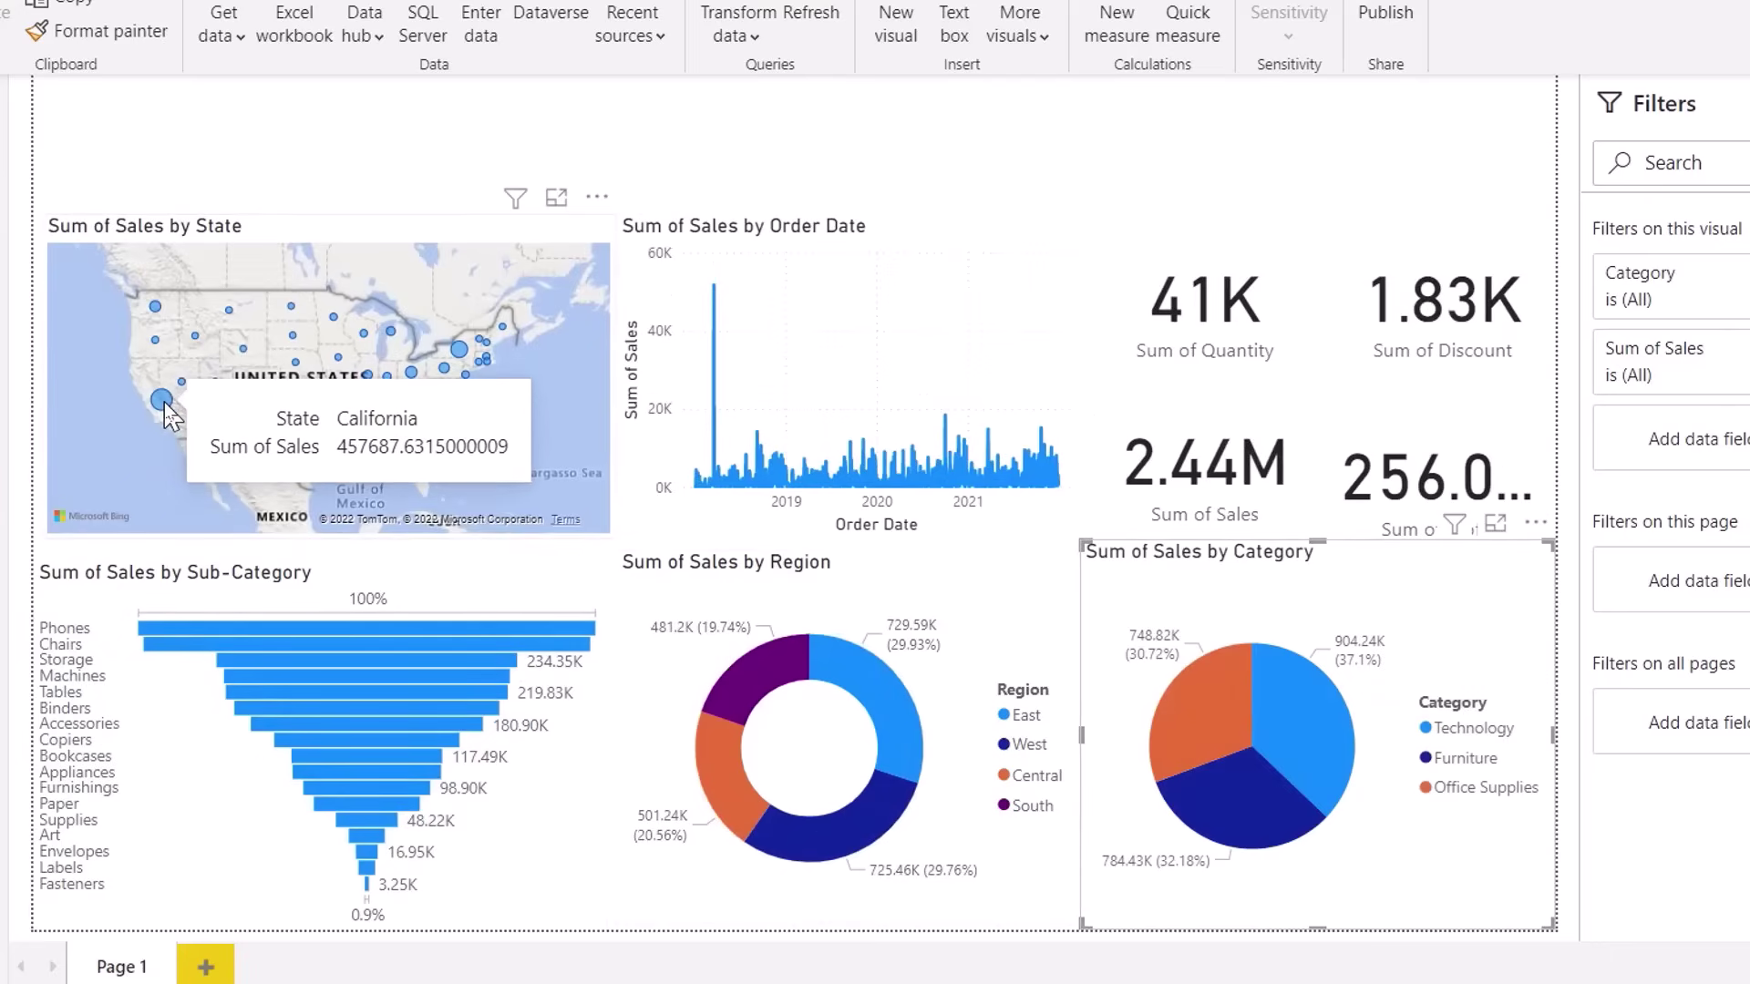
click(162, 401)
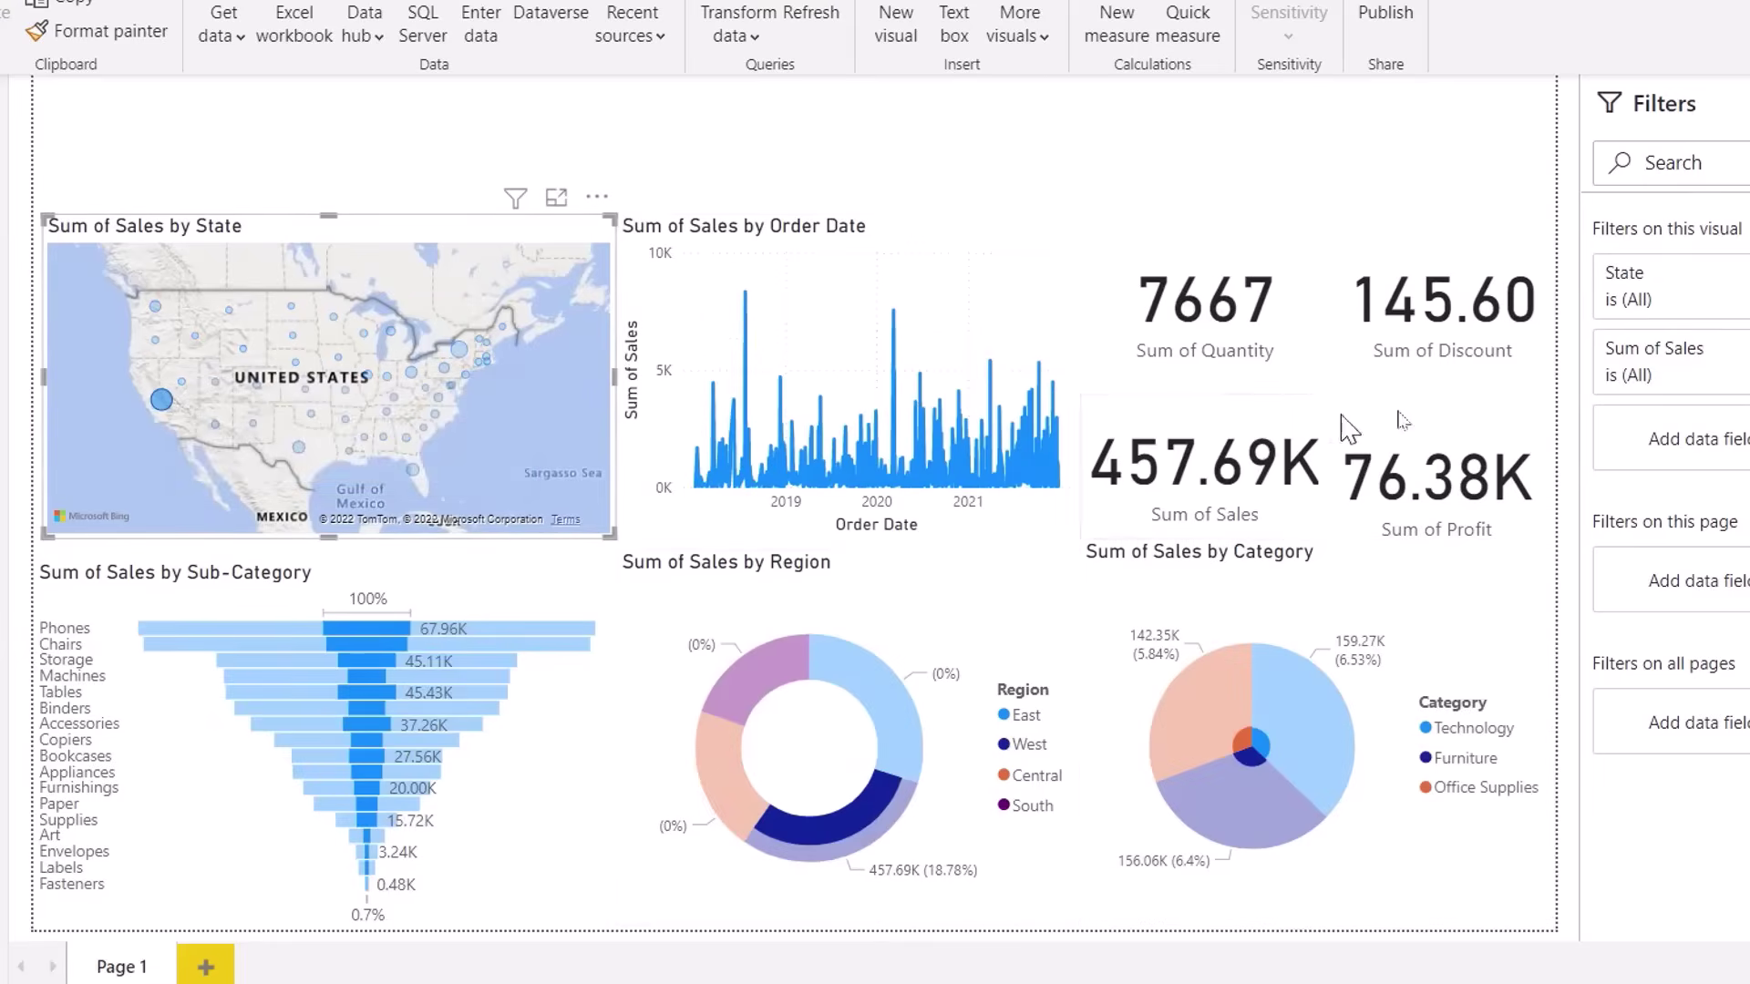
click(161, 402)
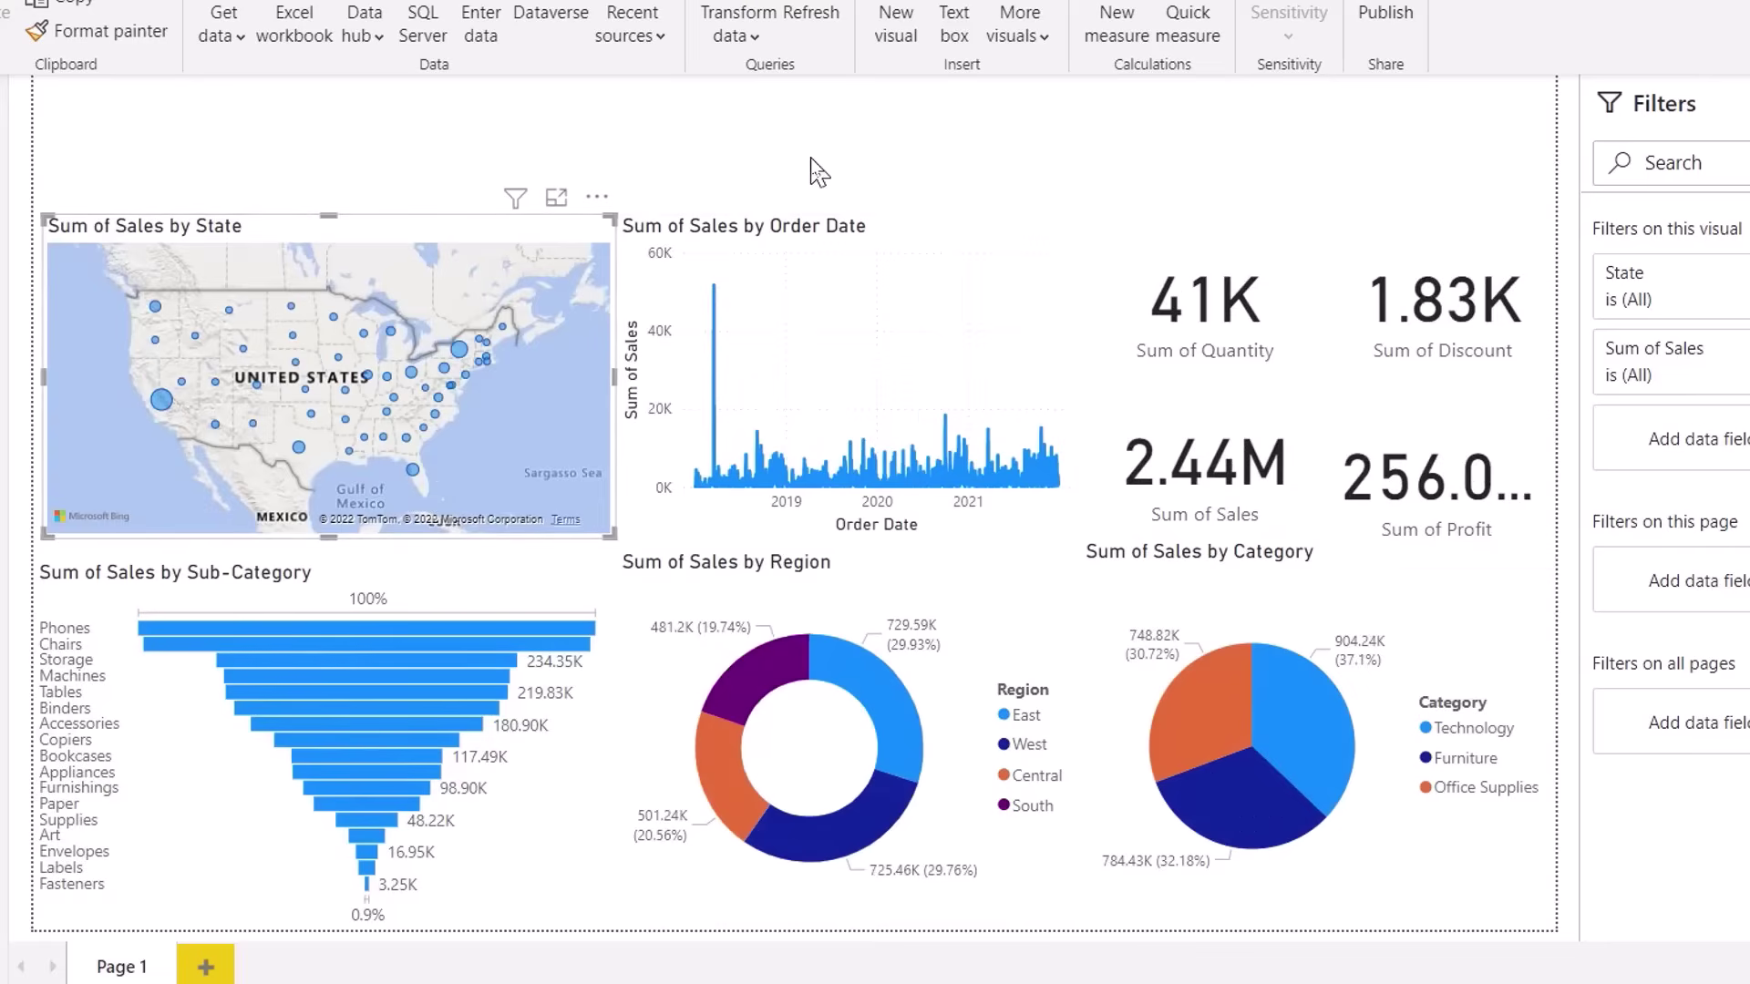
mouse_move(78, 88)
mouse_down()
mouse_move(1164, 187)
mouse_move(1358, 188)
mouse_up()
drag(1266, 119, 1539, 15)
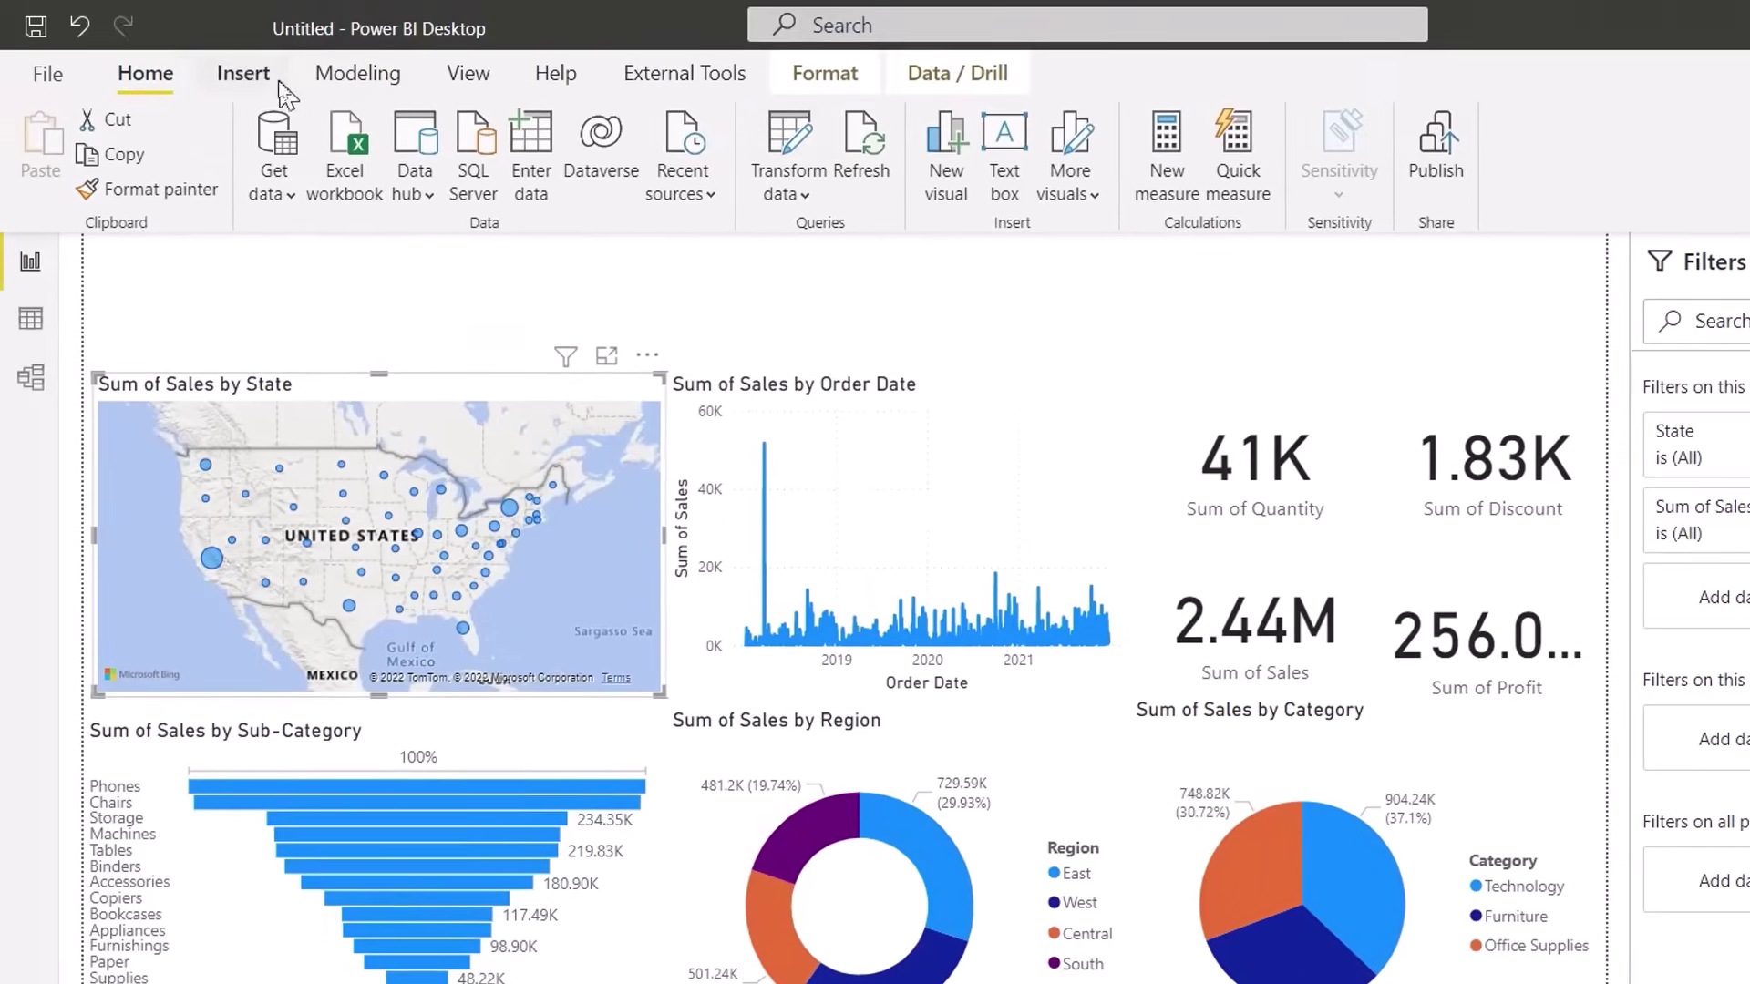
- Insert a wide text box on the report page with the text "Technoedge Learning Services Sales Analysis Report"
click(244, 72)
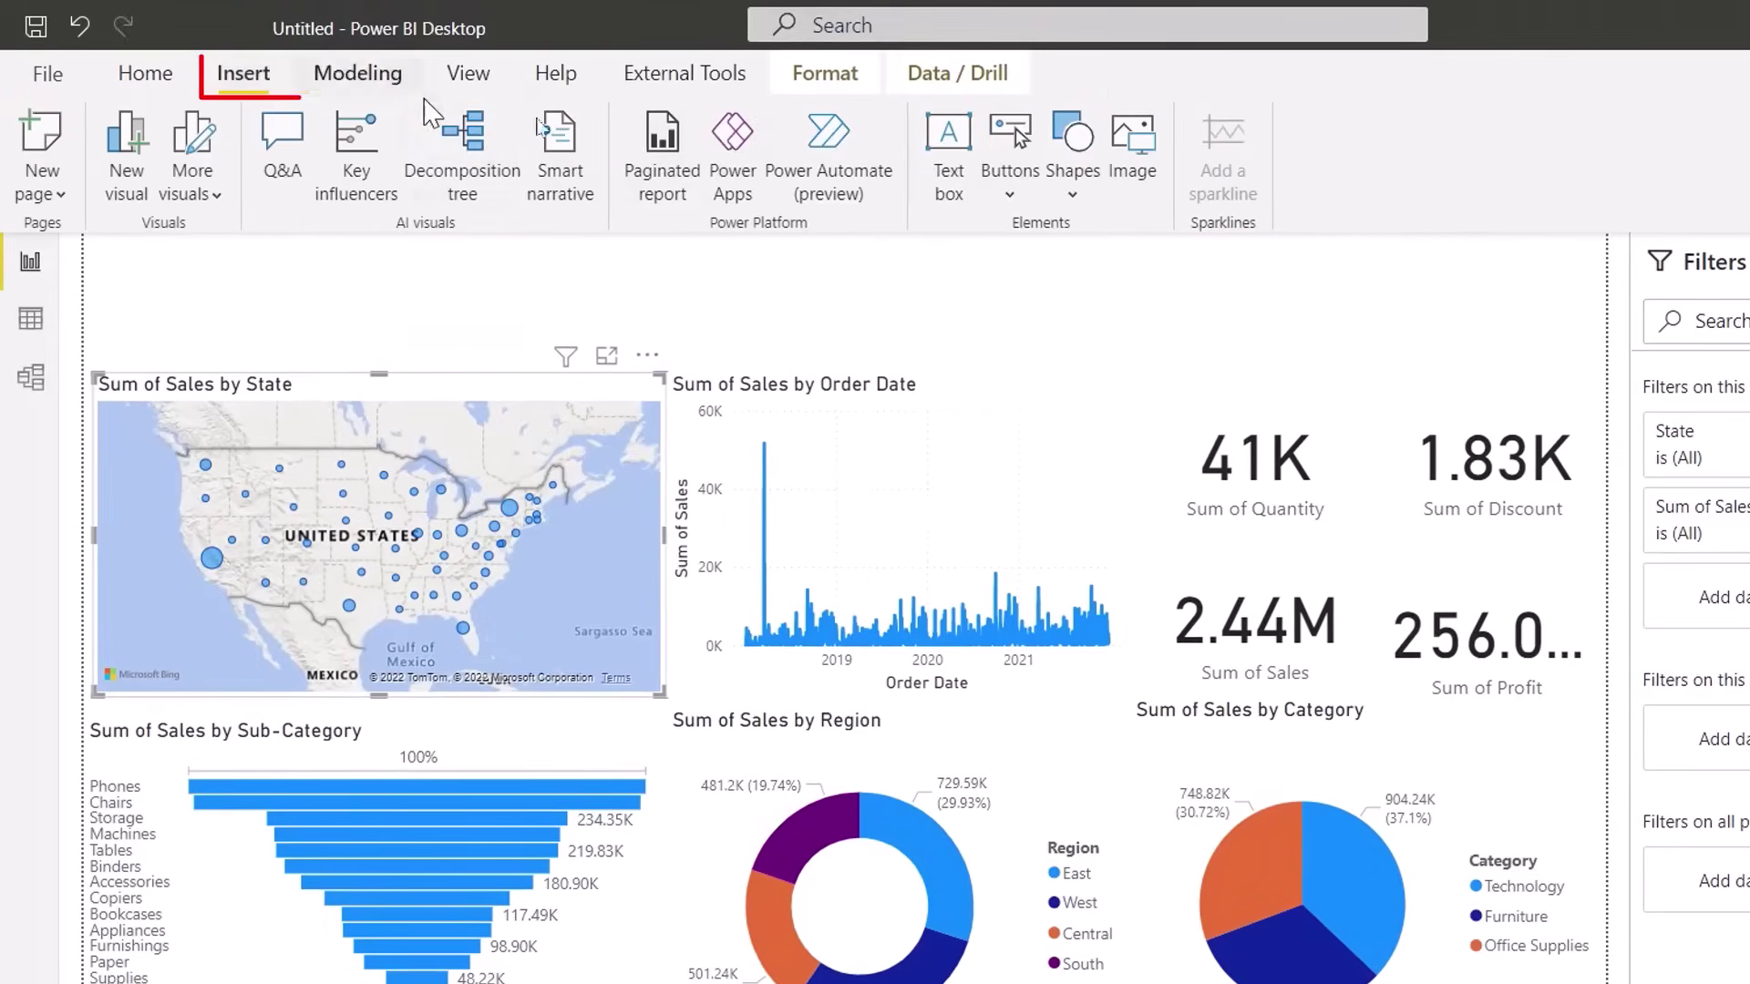
click(949, 151)
drag(383, 547, 1220, 658)
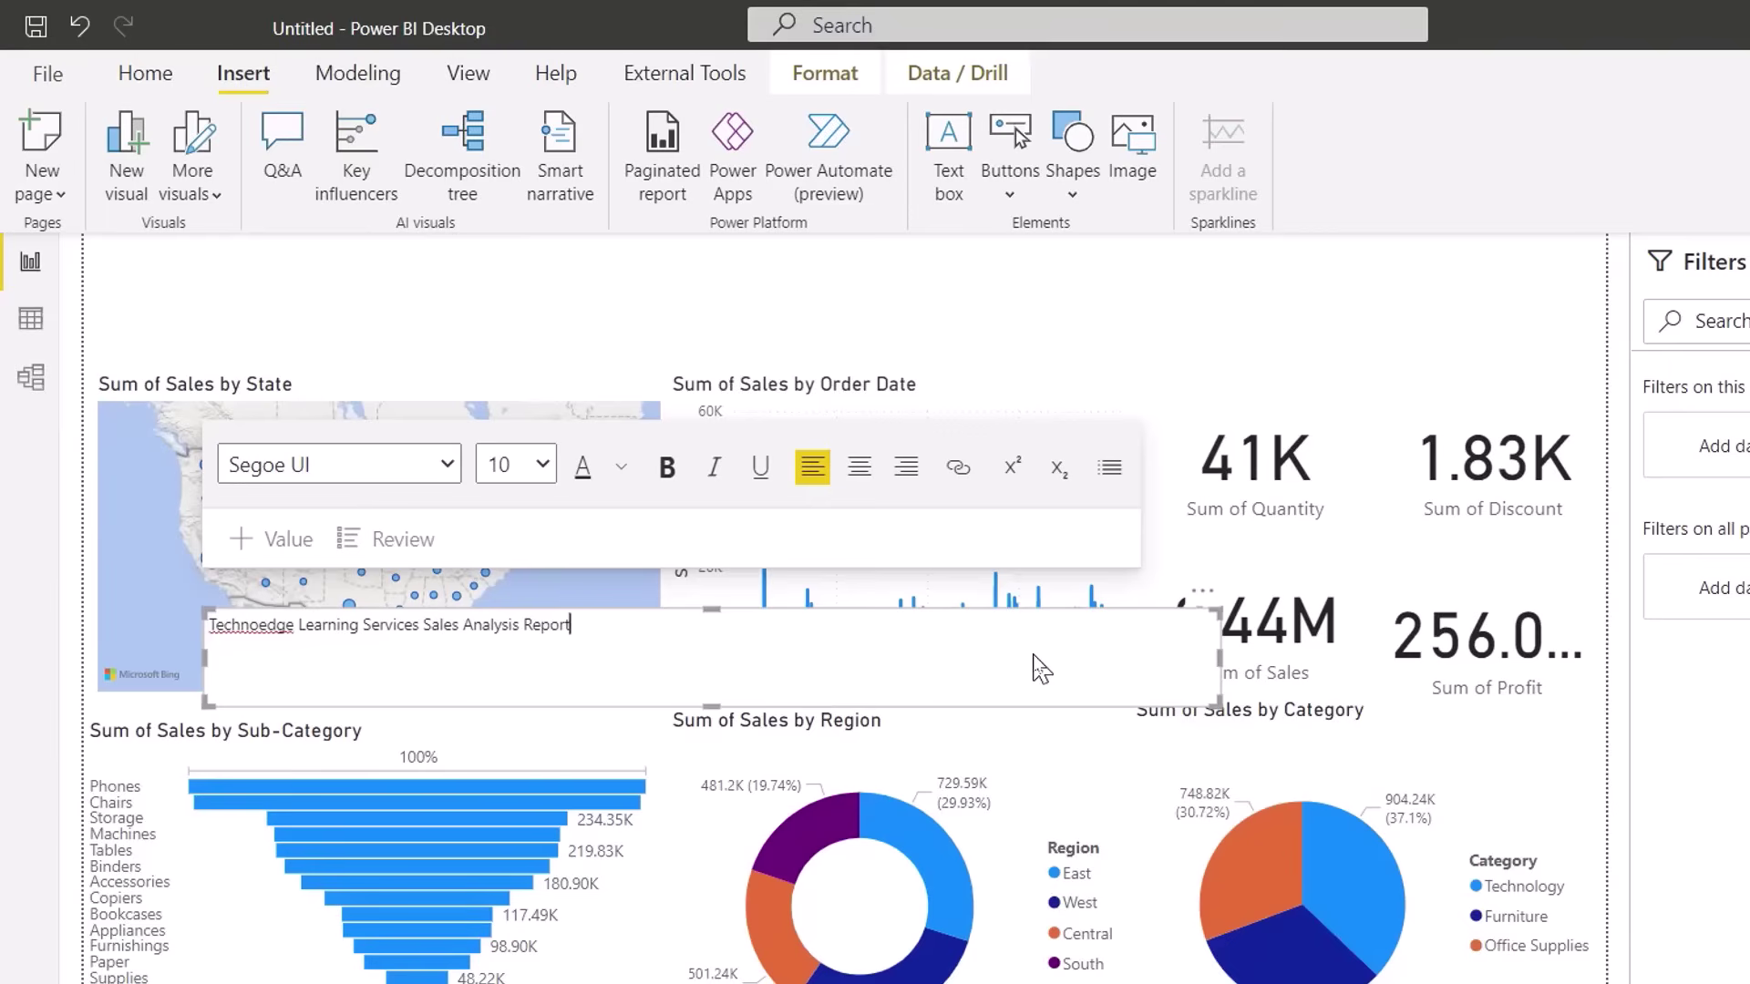
- Set the title text to size 32, centred, and widen its text box until the title fits on one line
key(ctrl+a)
click(516, 465)
click(508, 848)
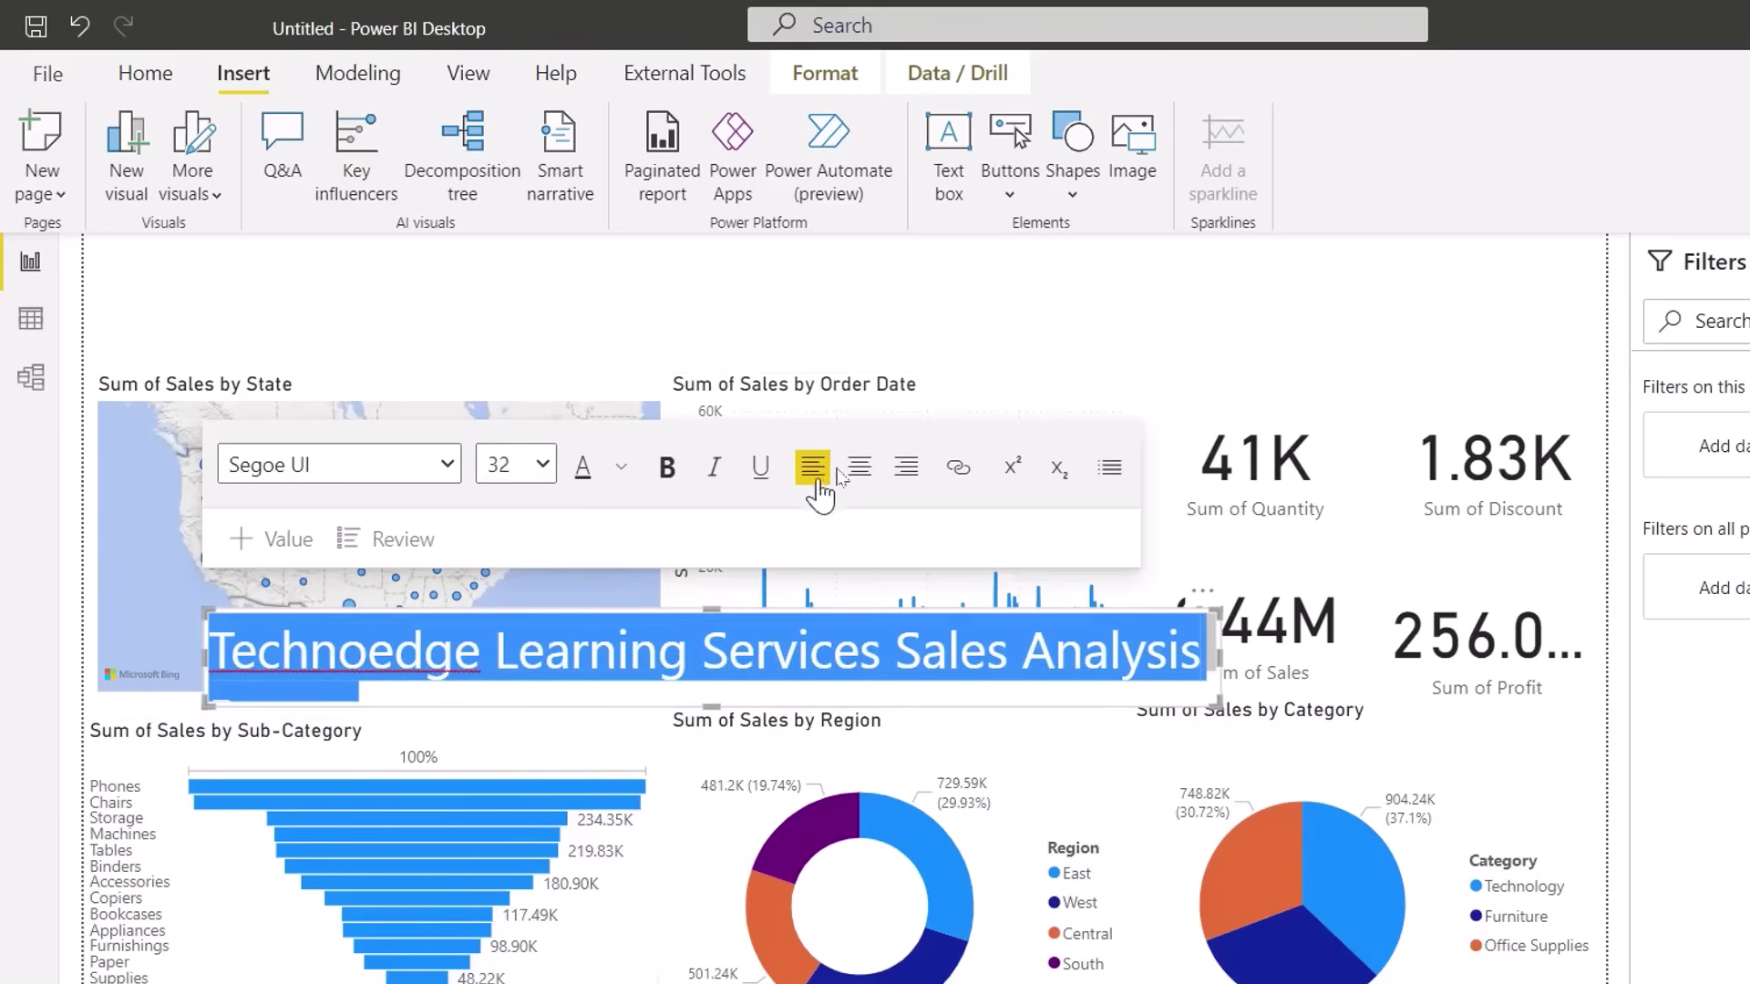
click(859, 467)
drag(1222, 700, 1425, 707)
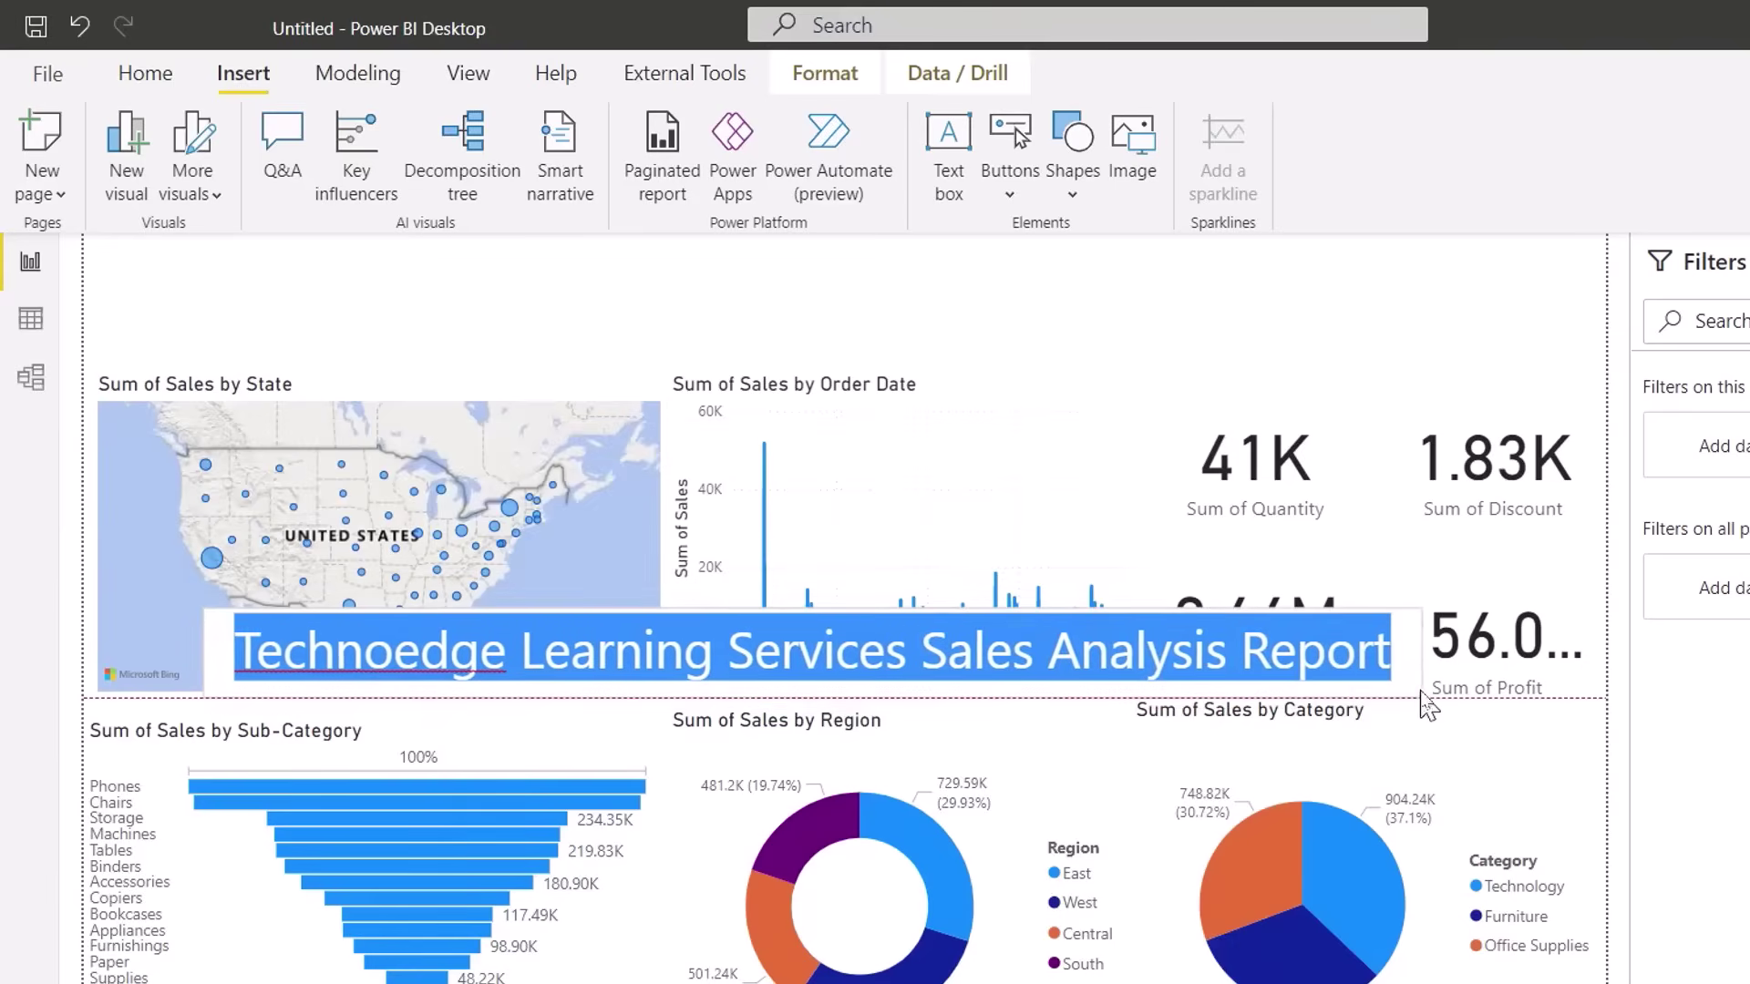
- Move the title box to the head of the report page and correct its first word to "TechnoEdge"
drag(1404, 619, 1406, 243)
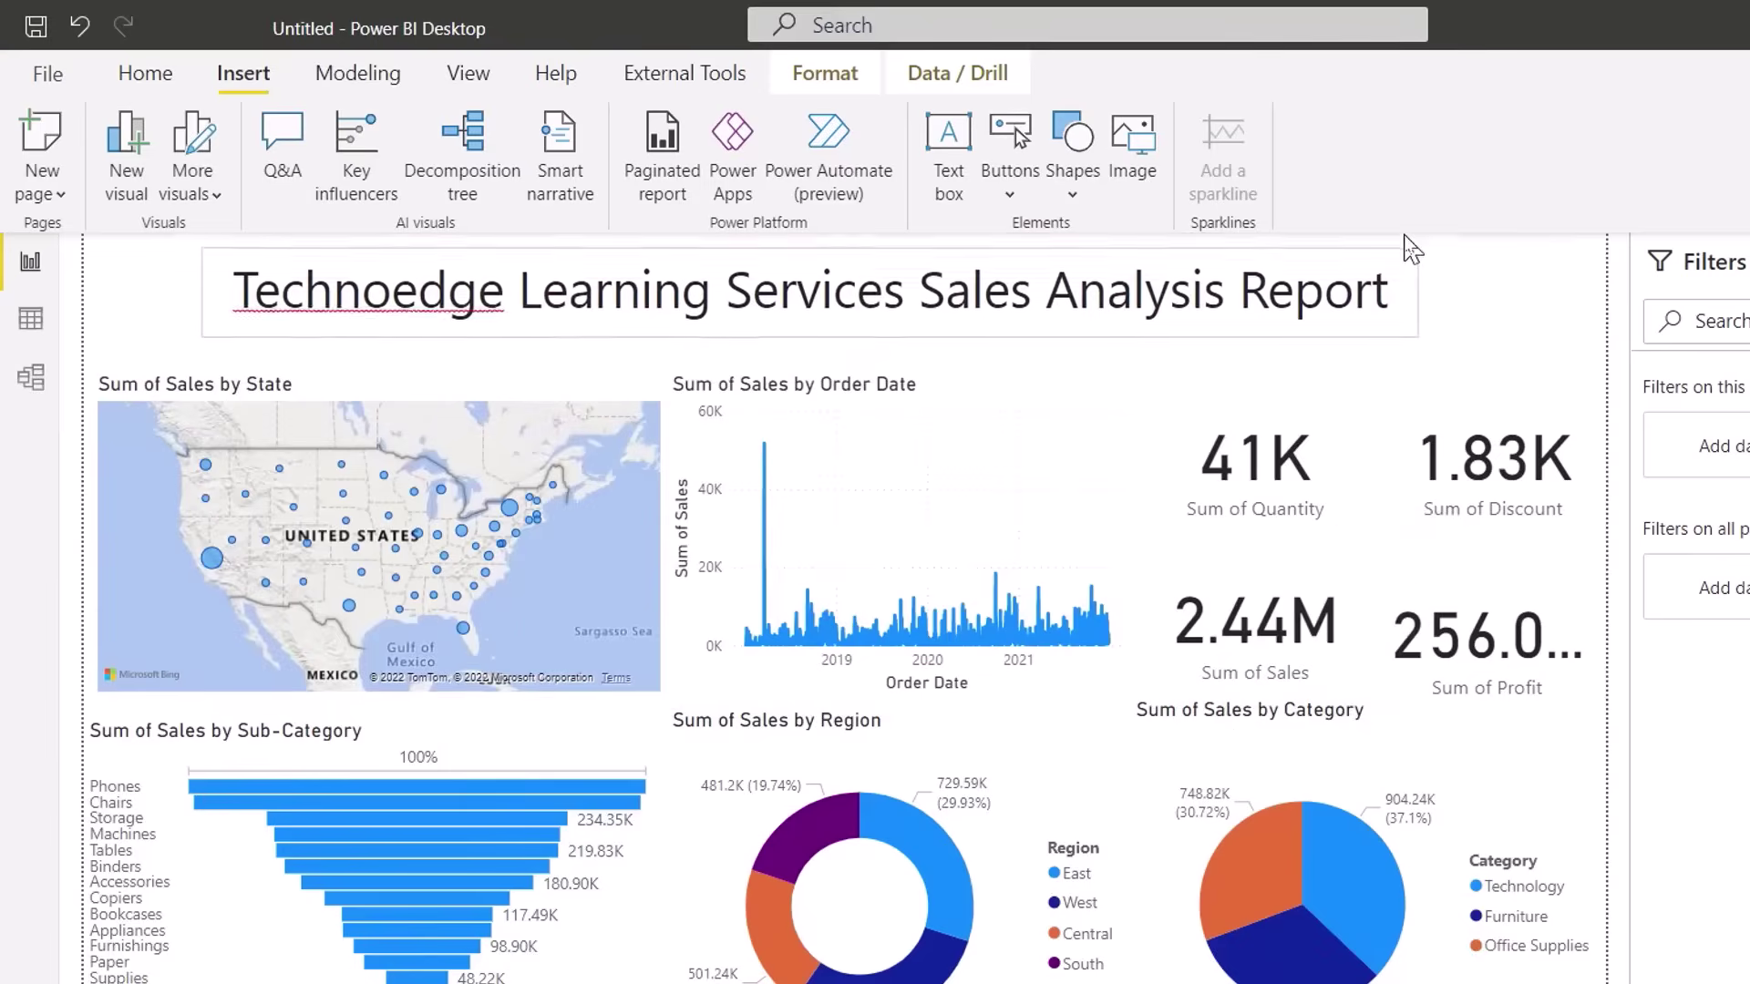
right_click(418, 292)
key(Escape)
key(BackSpace)
text(E)
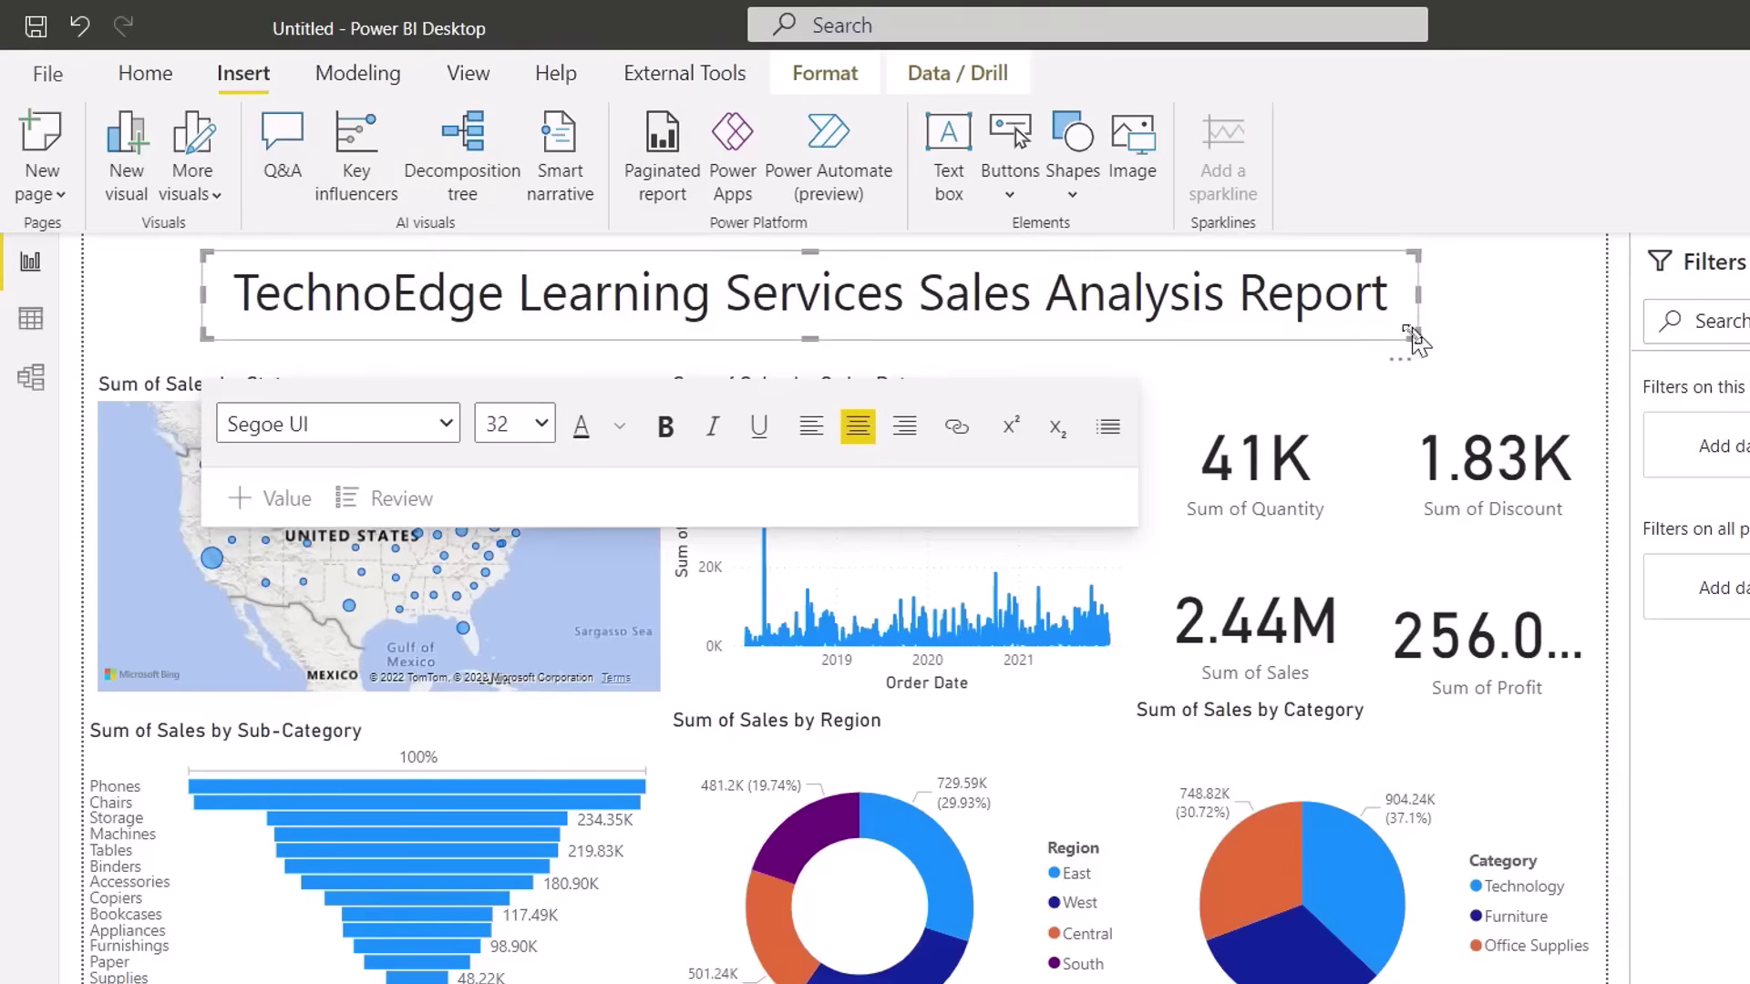
drag(1404, 360, 1427, 337)
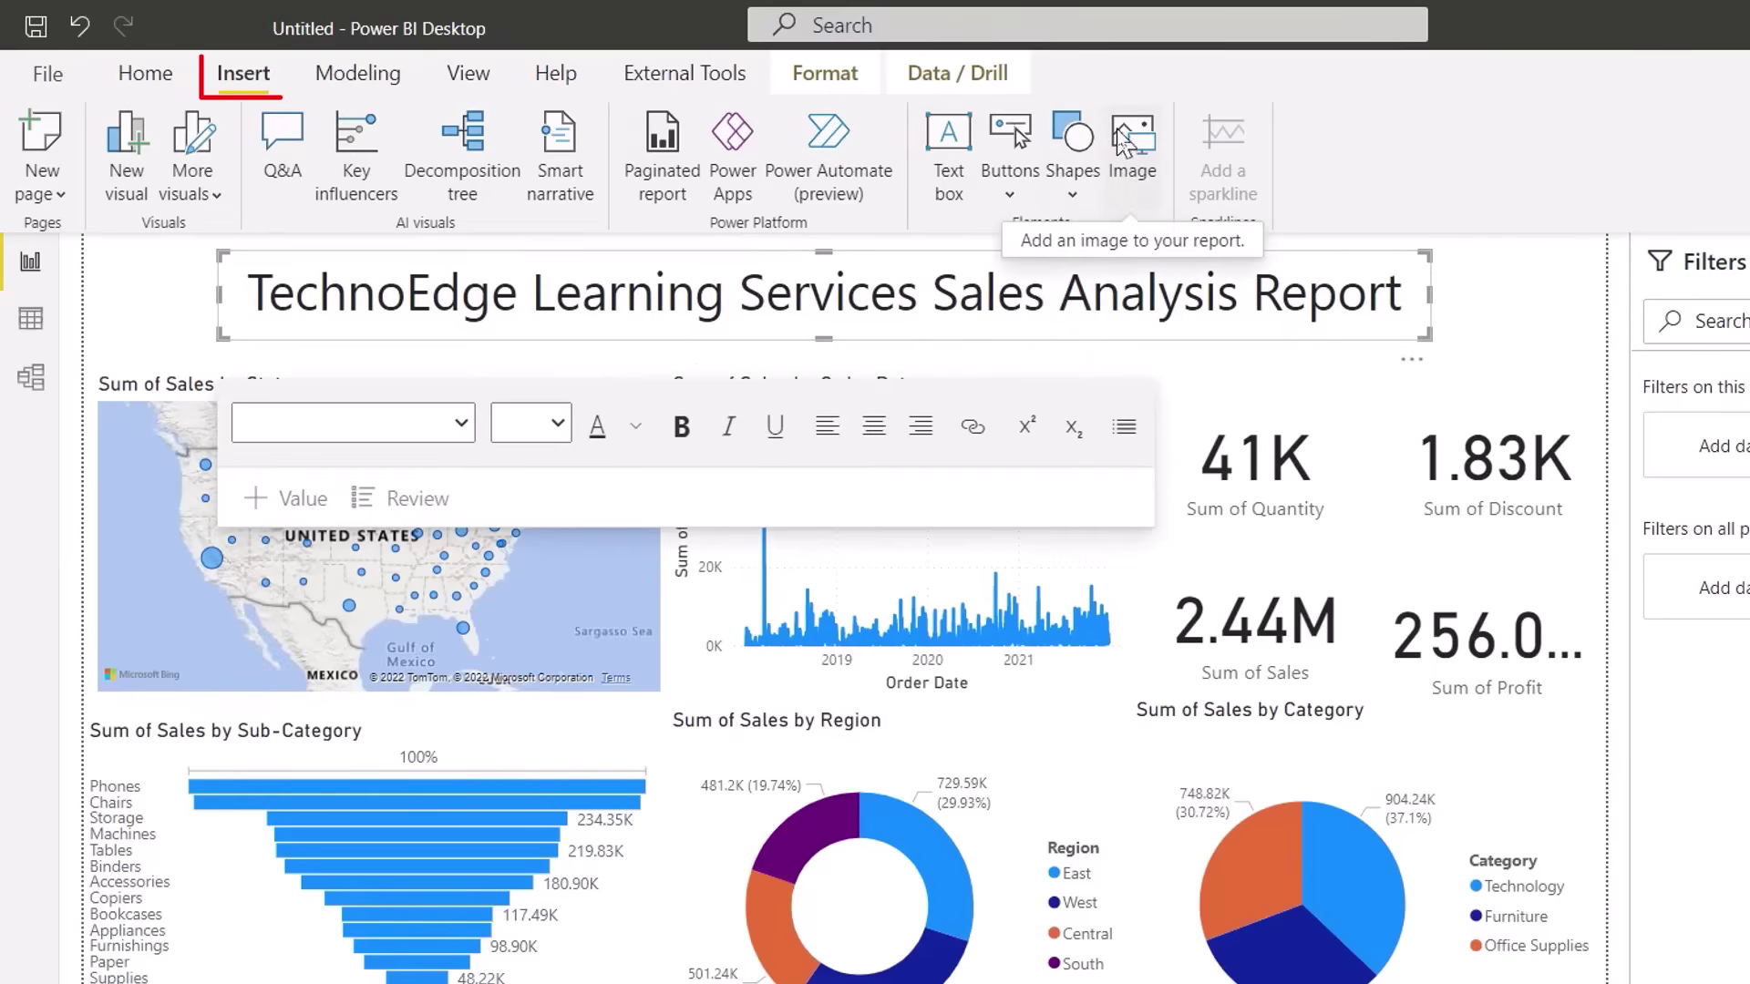
- Insert the LinkedIn logo image from the Brand Images folder inside 7. Images and place it just after the title
click(1139, 151)
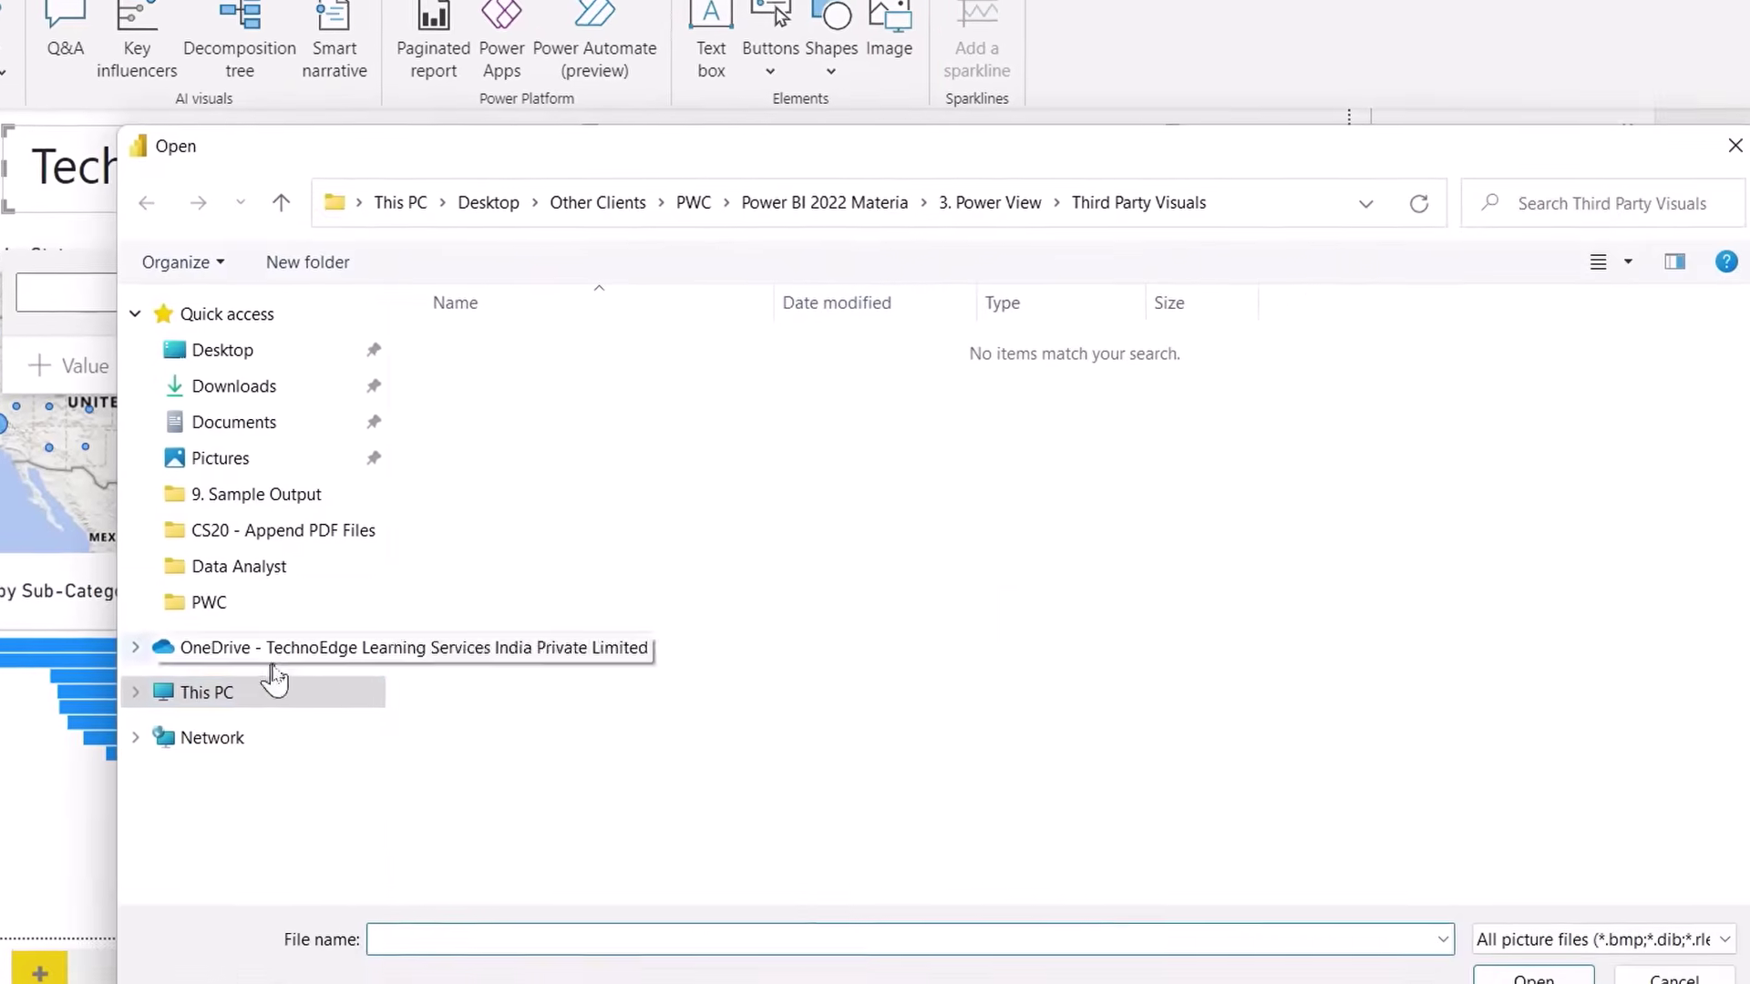
click(857, 201)
double_click(547, 672)
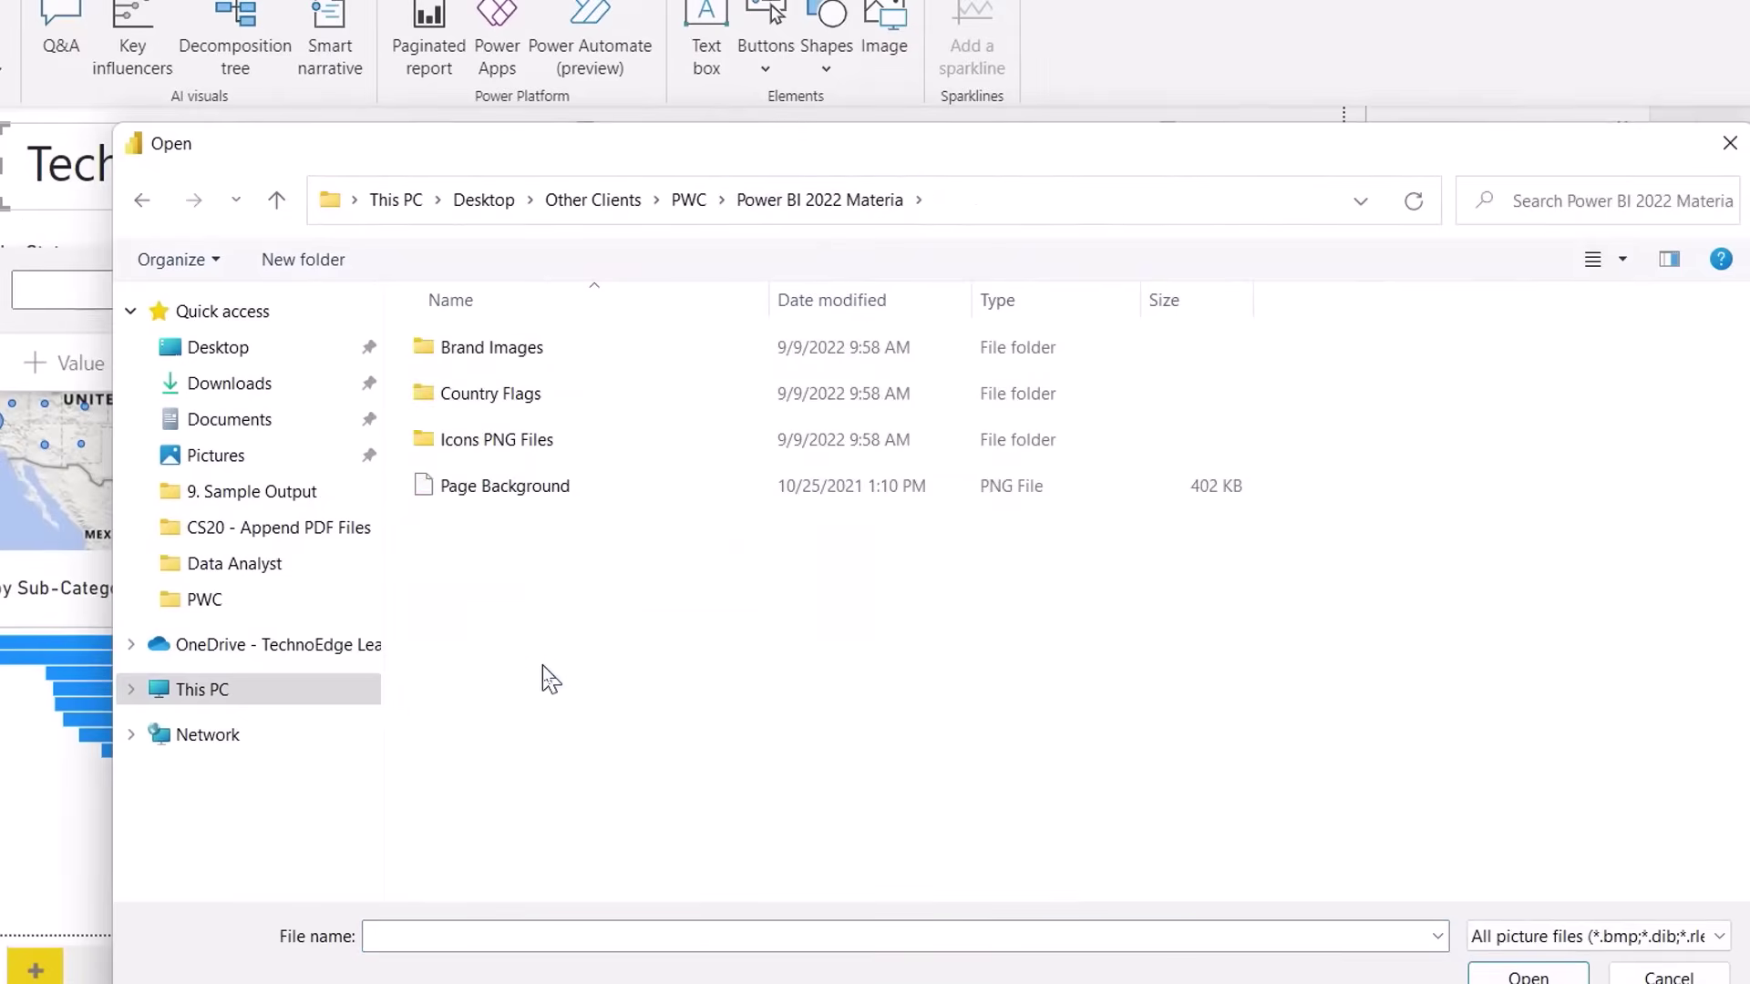
double_click(551, 360)
click(742, 534)
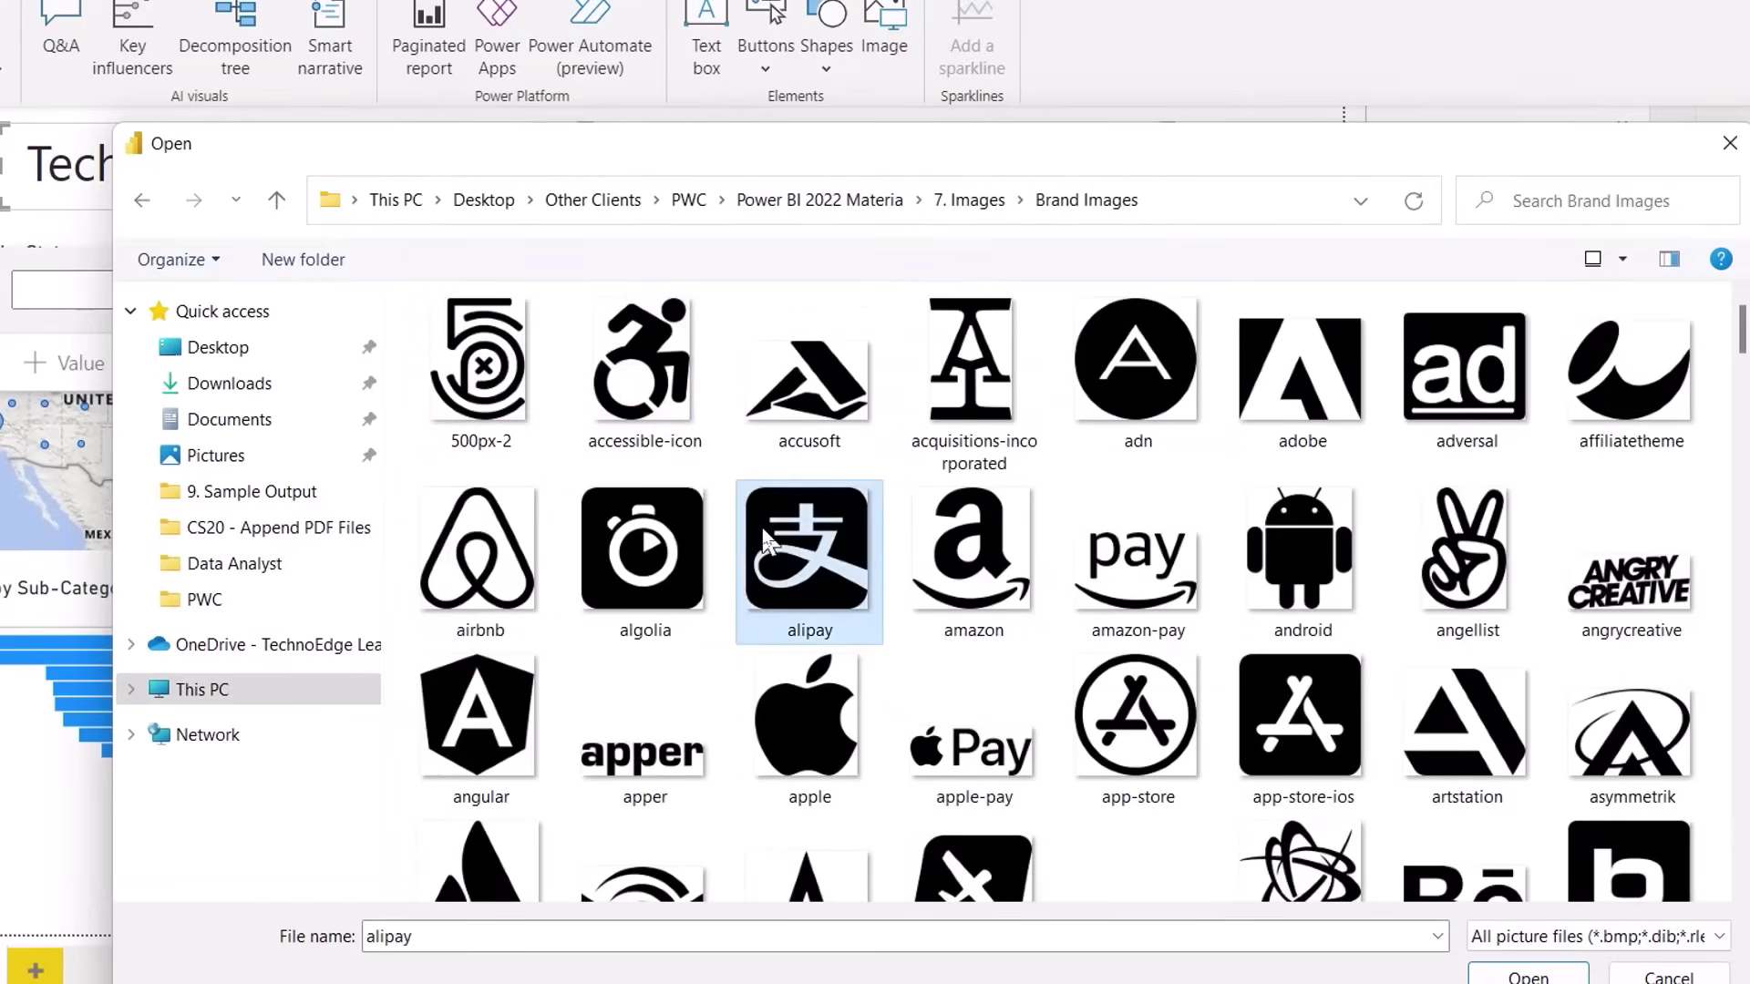
key(l)
key(i)
key(Return)
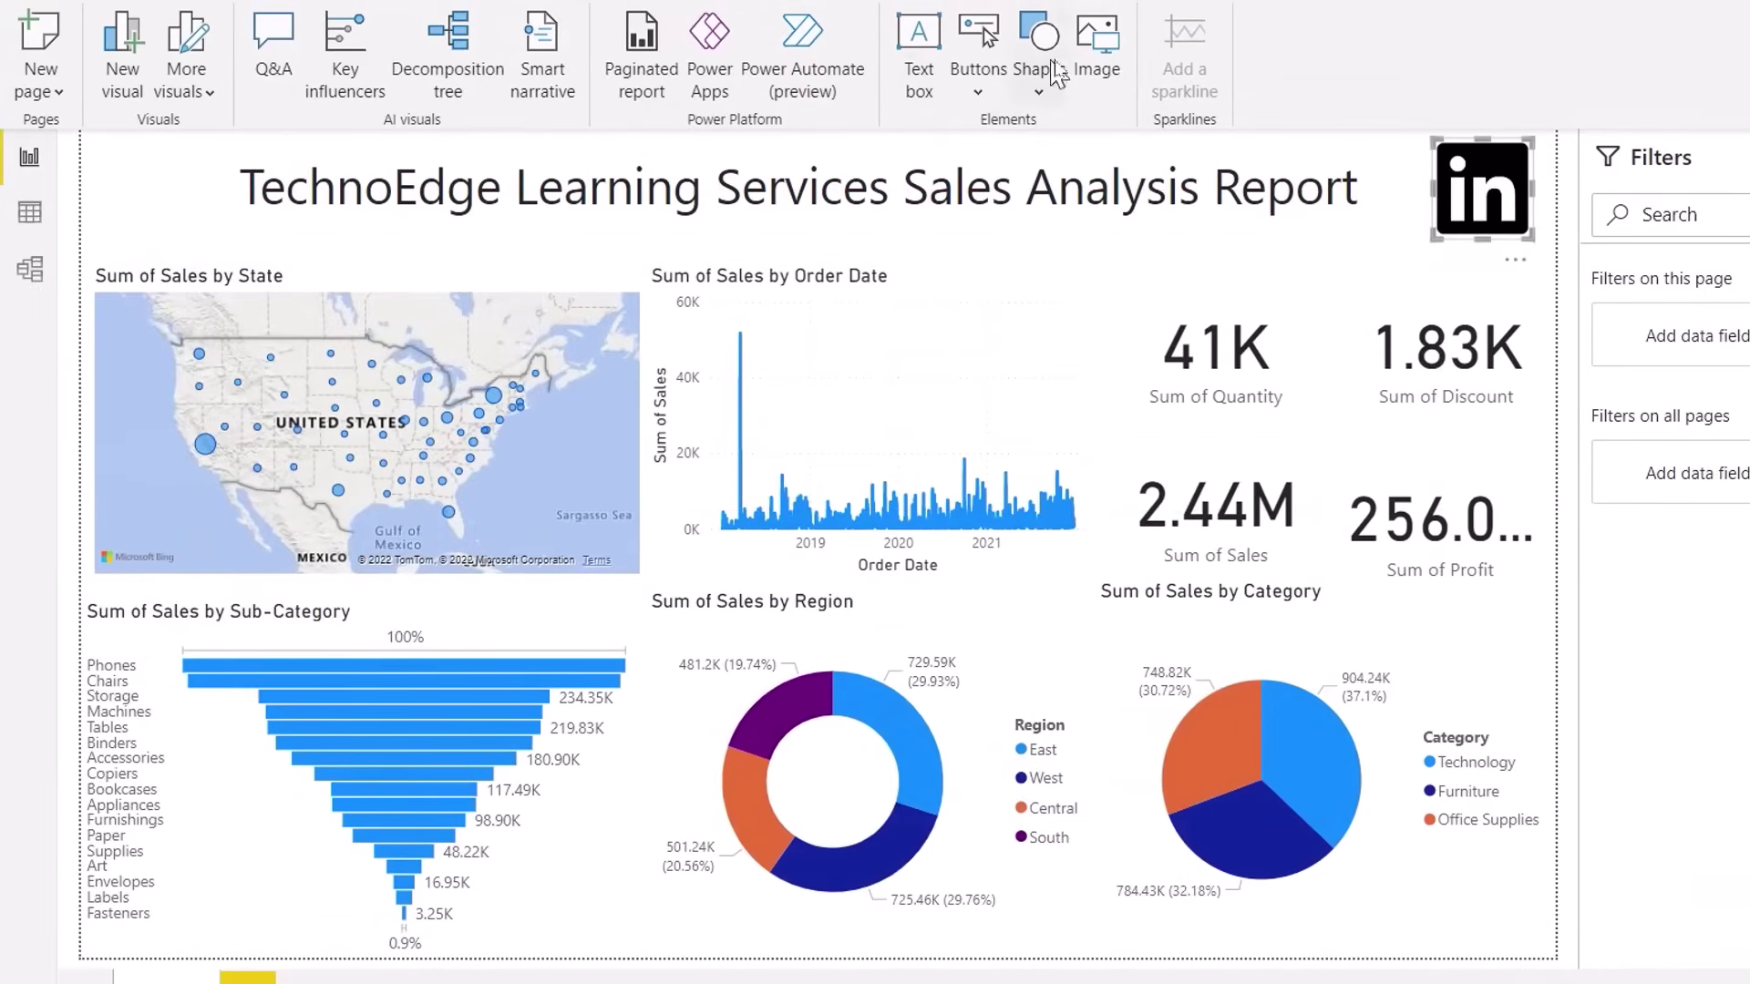
- Insert the logo-new image from the Desktop folder and place it just before the report title
click(1103, 64)
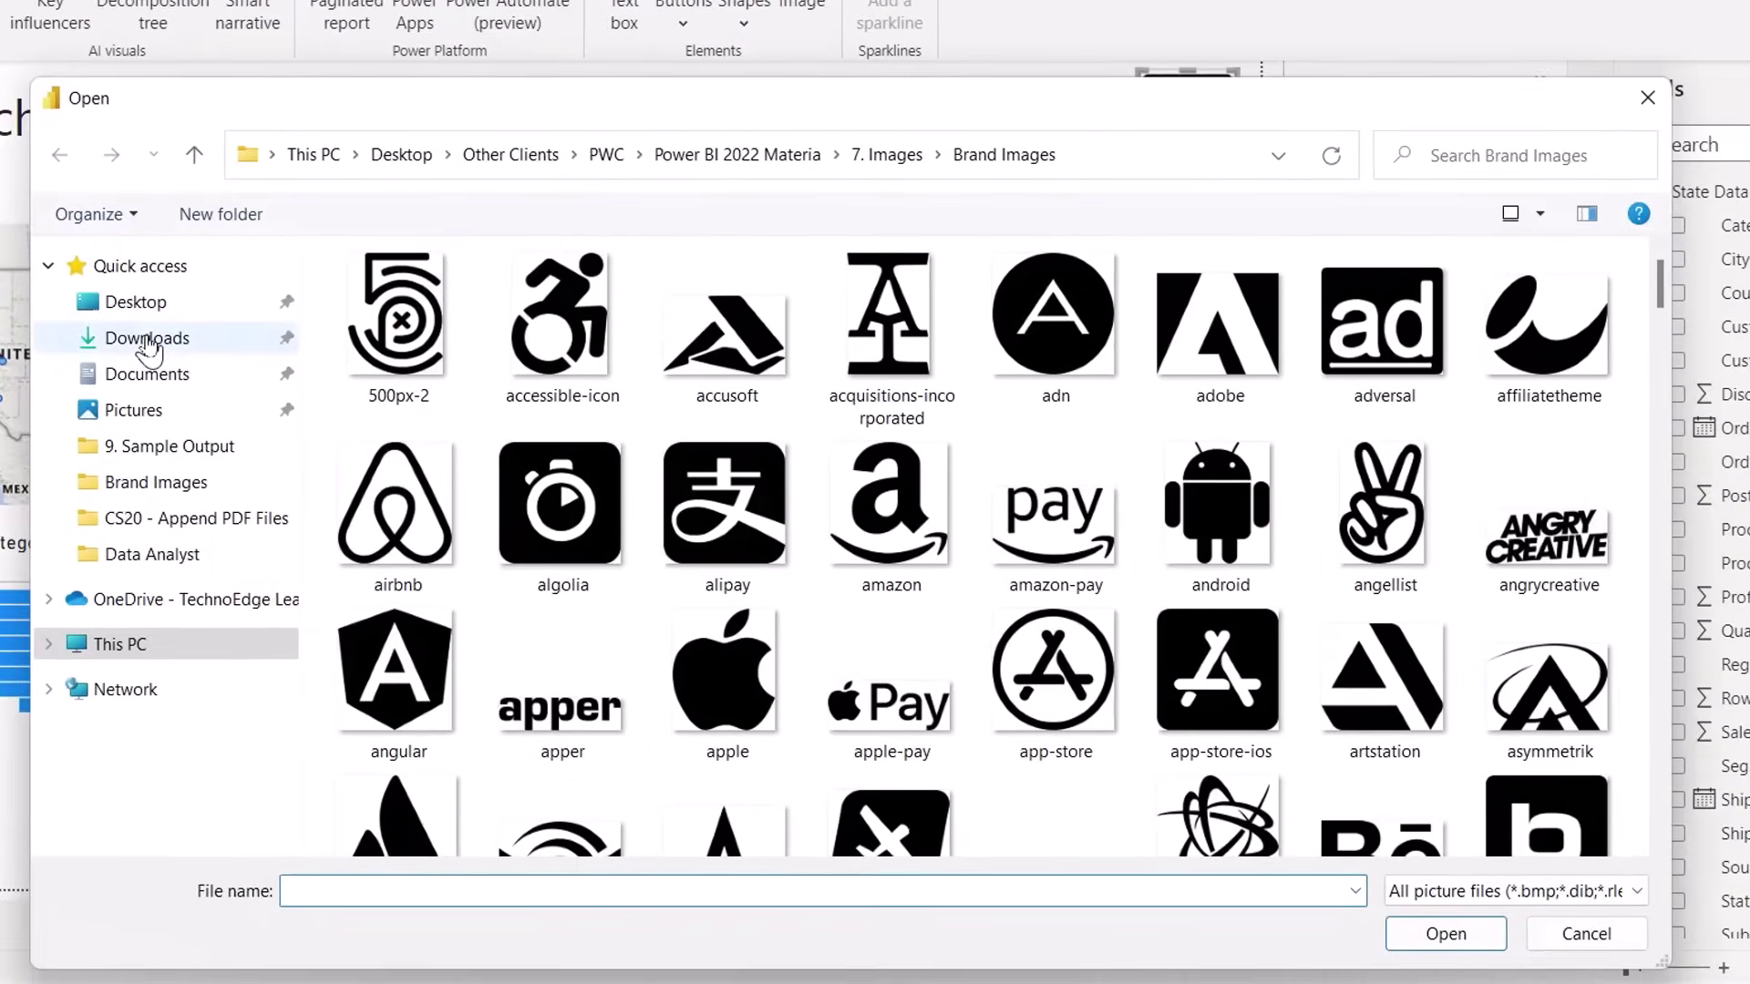
click(146, 339)
click(136, 302)
scroll(567, 652, down, 3)
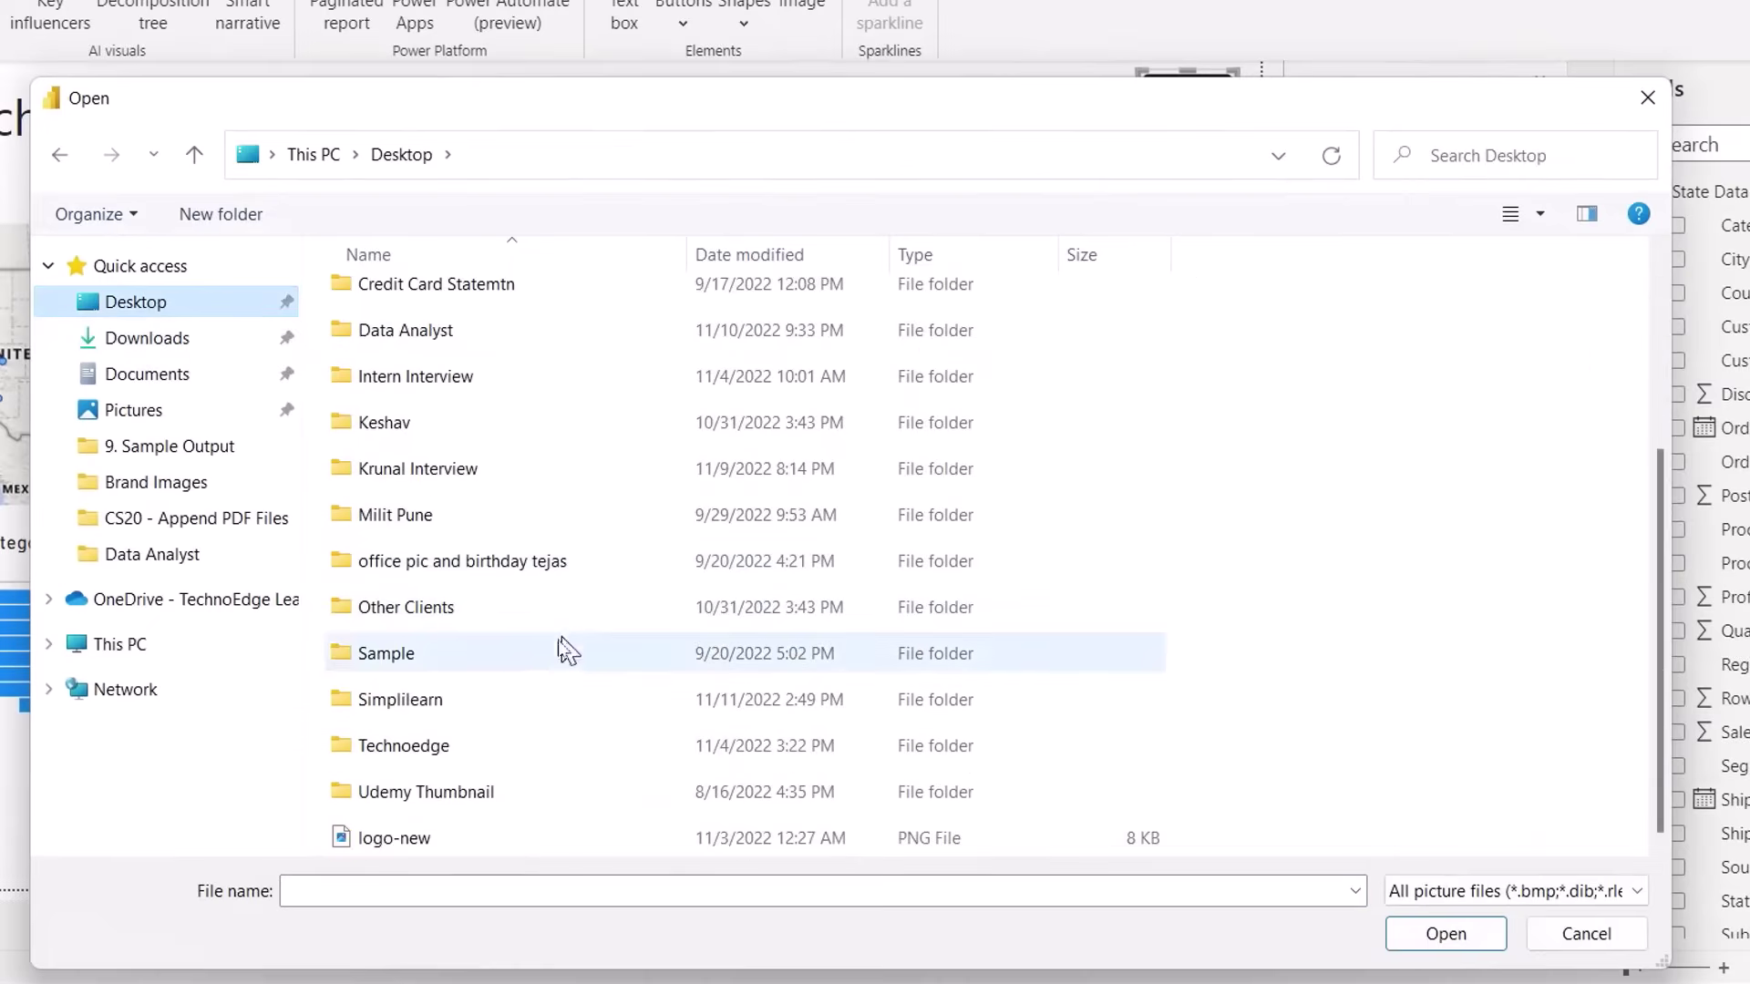
double_click(432, 849)
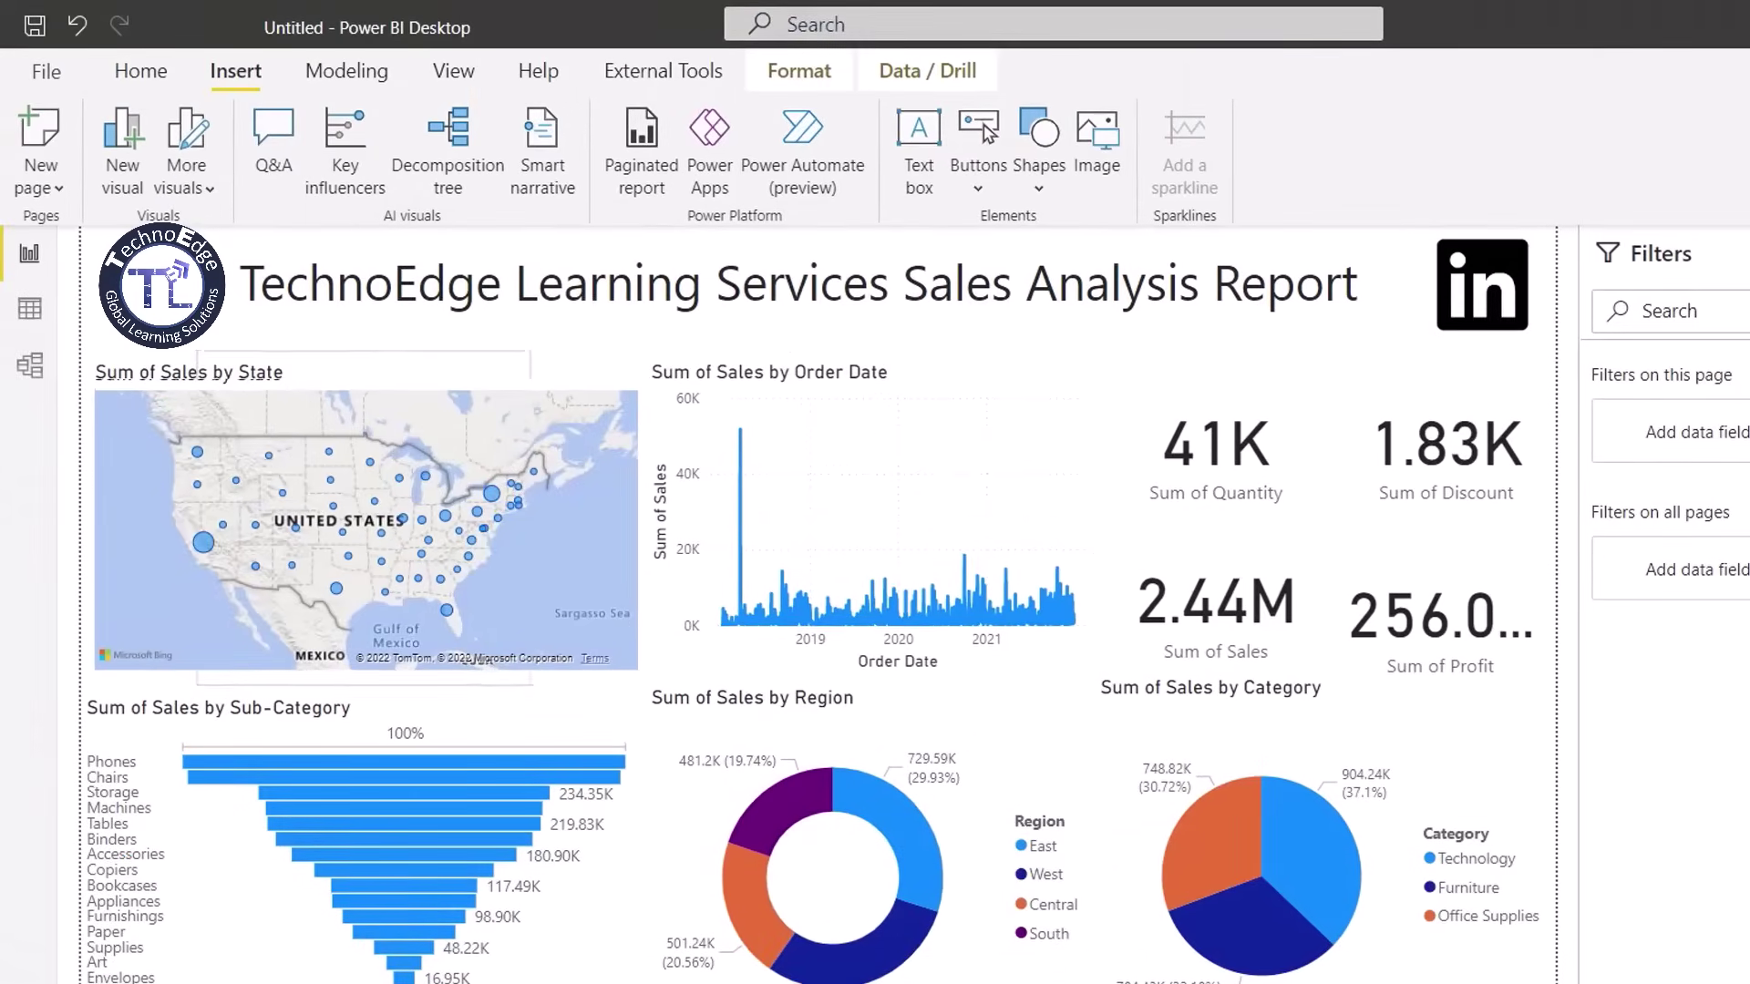
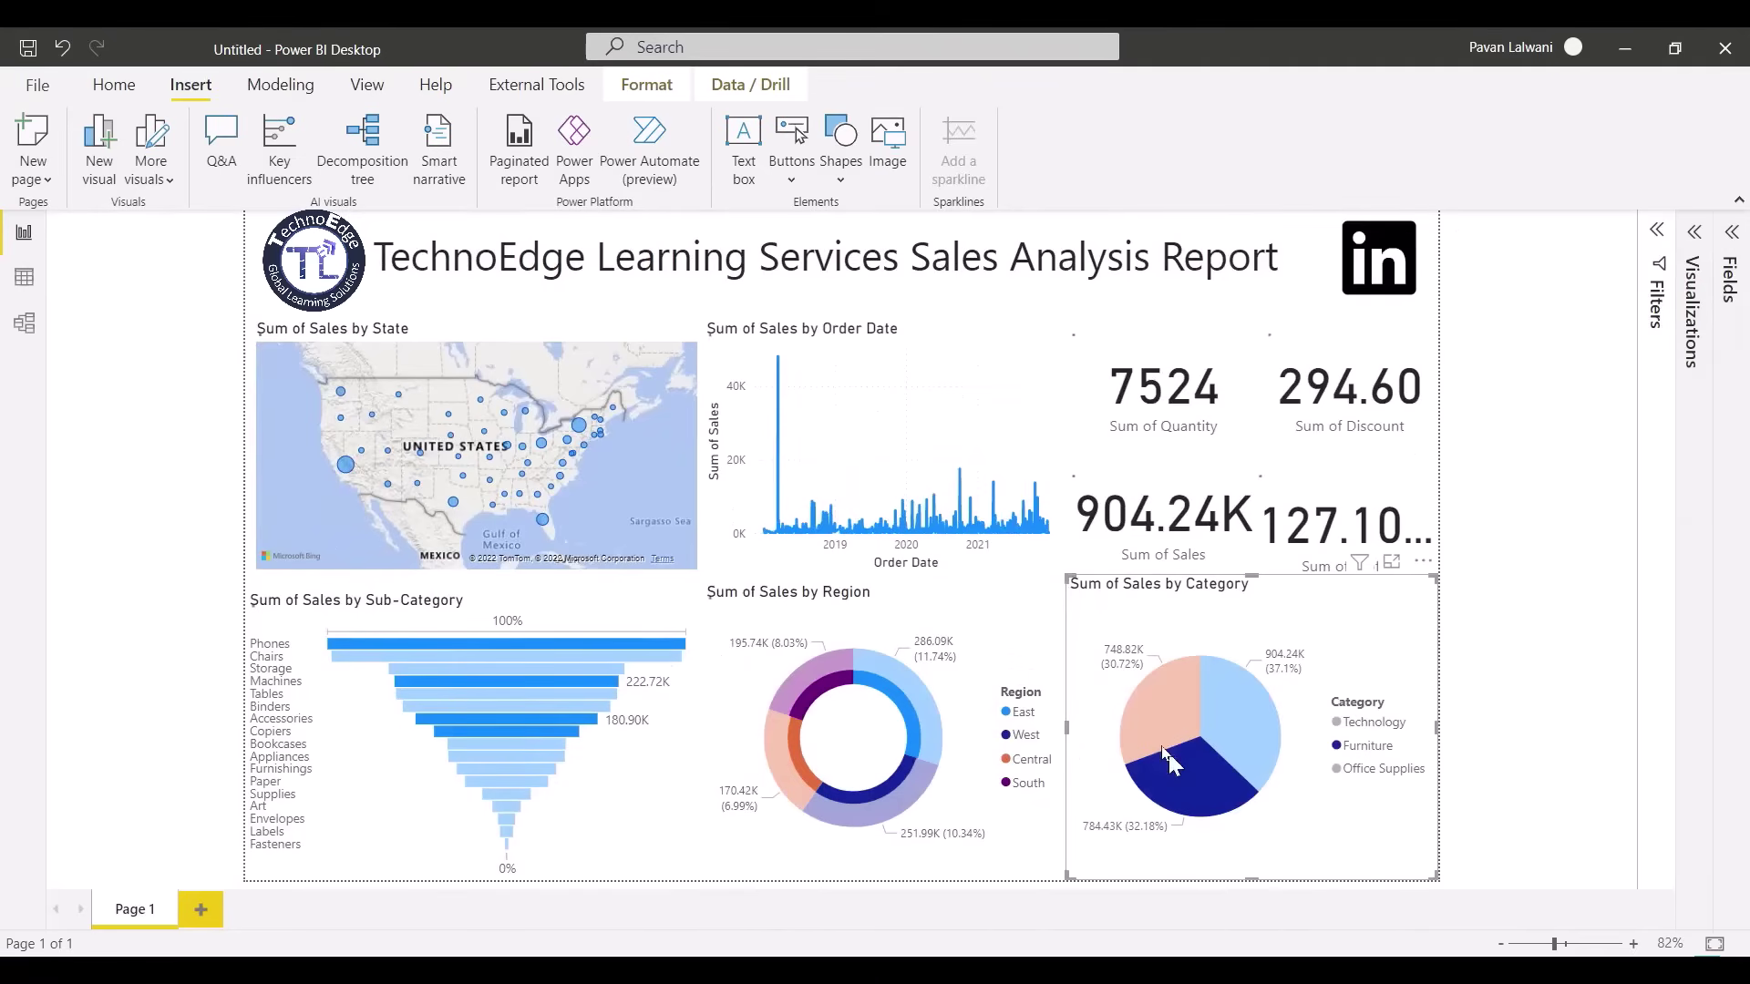
- Cross-filter the report by the Technology, Furniture and Office Supplies slices of the category pie chart, and clear the selection
click(1156, 707)
click(1243, 721)
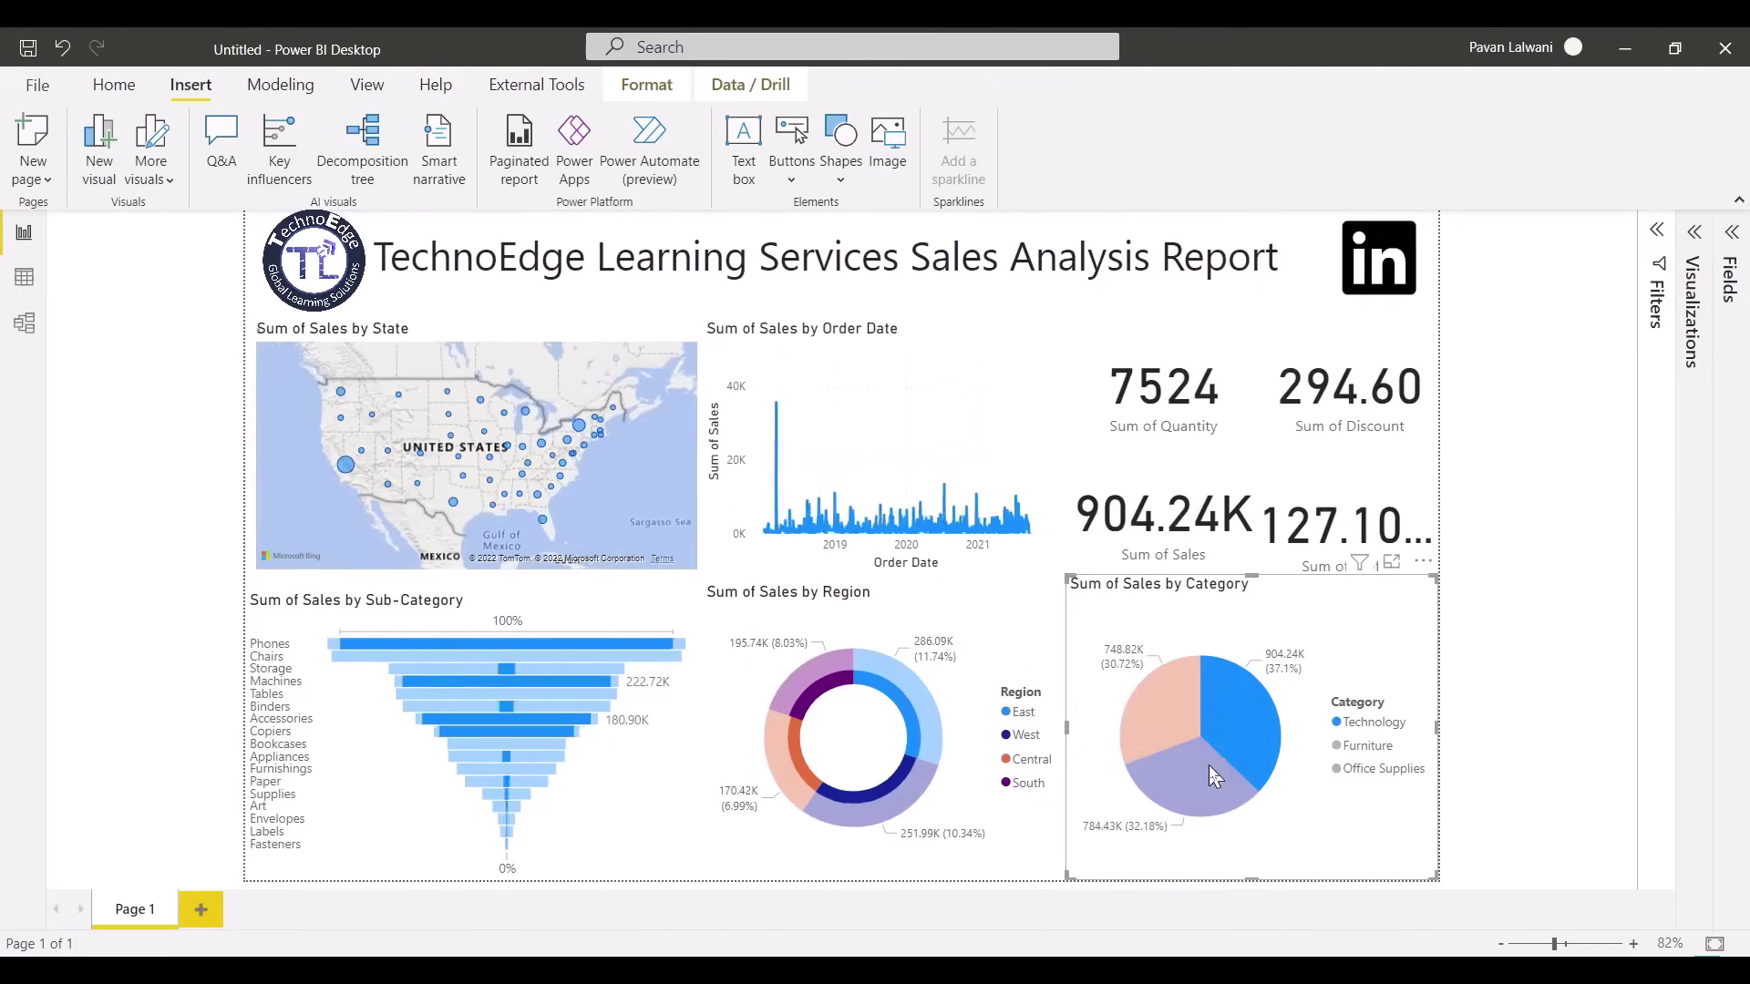
click(1209, 765)
click(1172, 723)
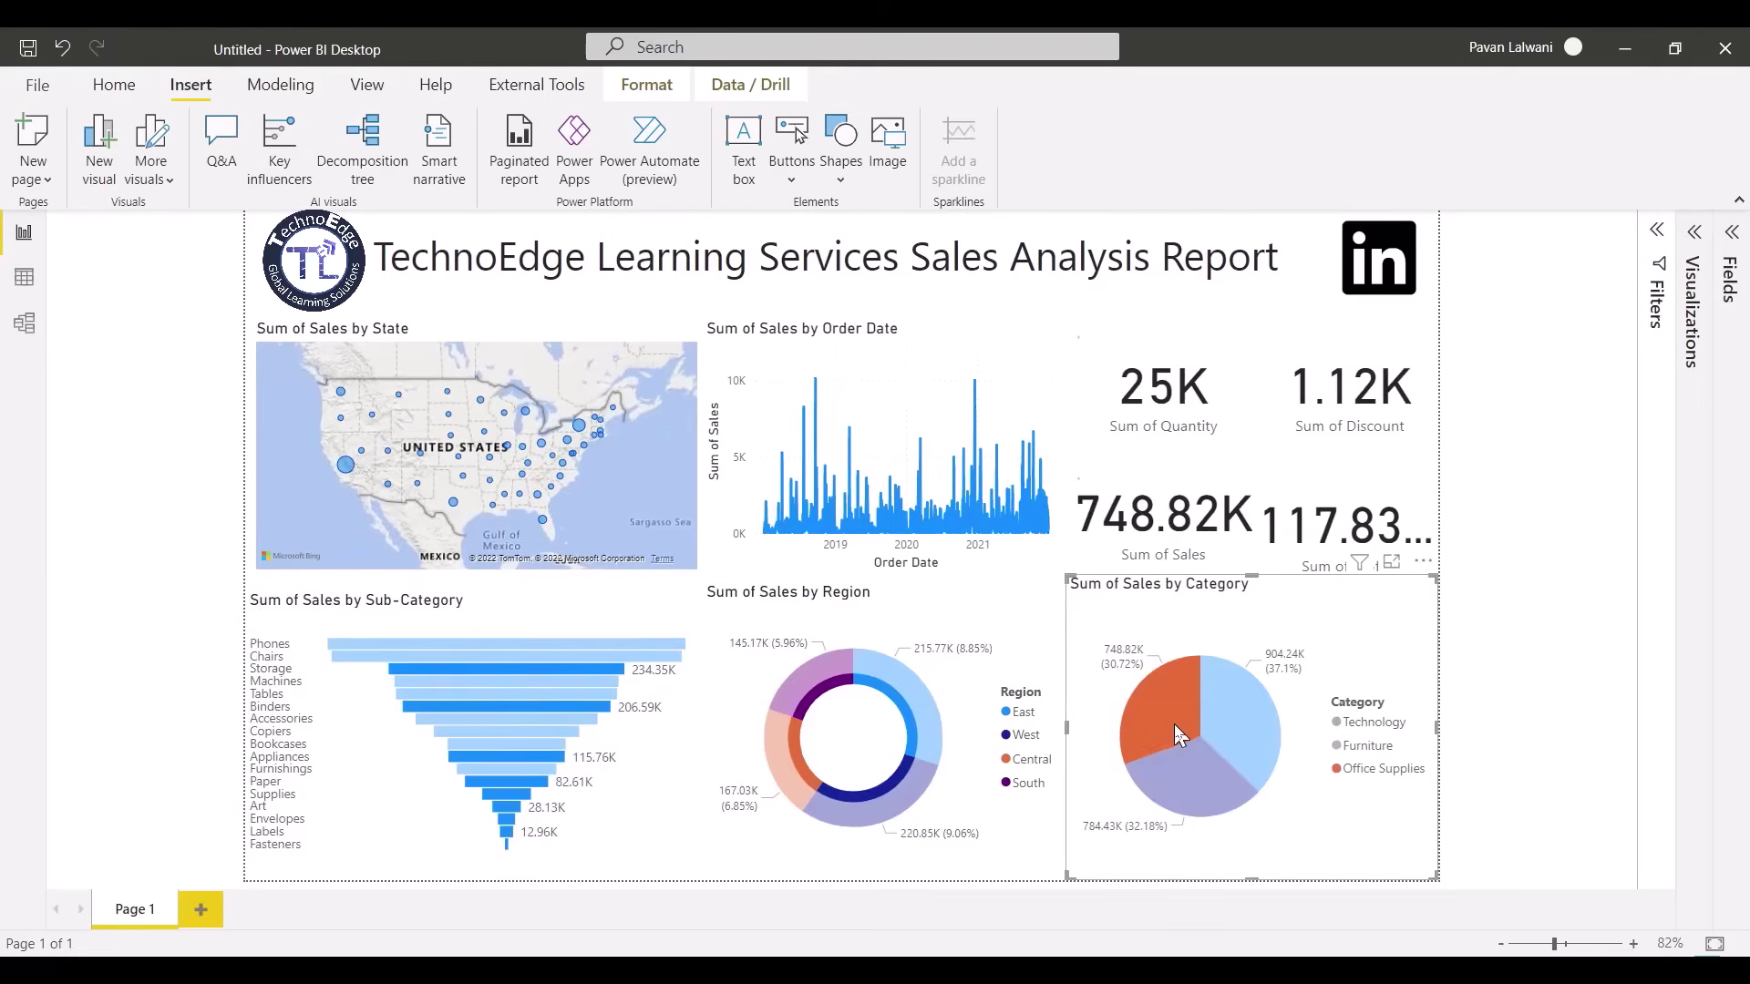
click(1175, 723)
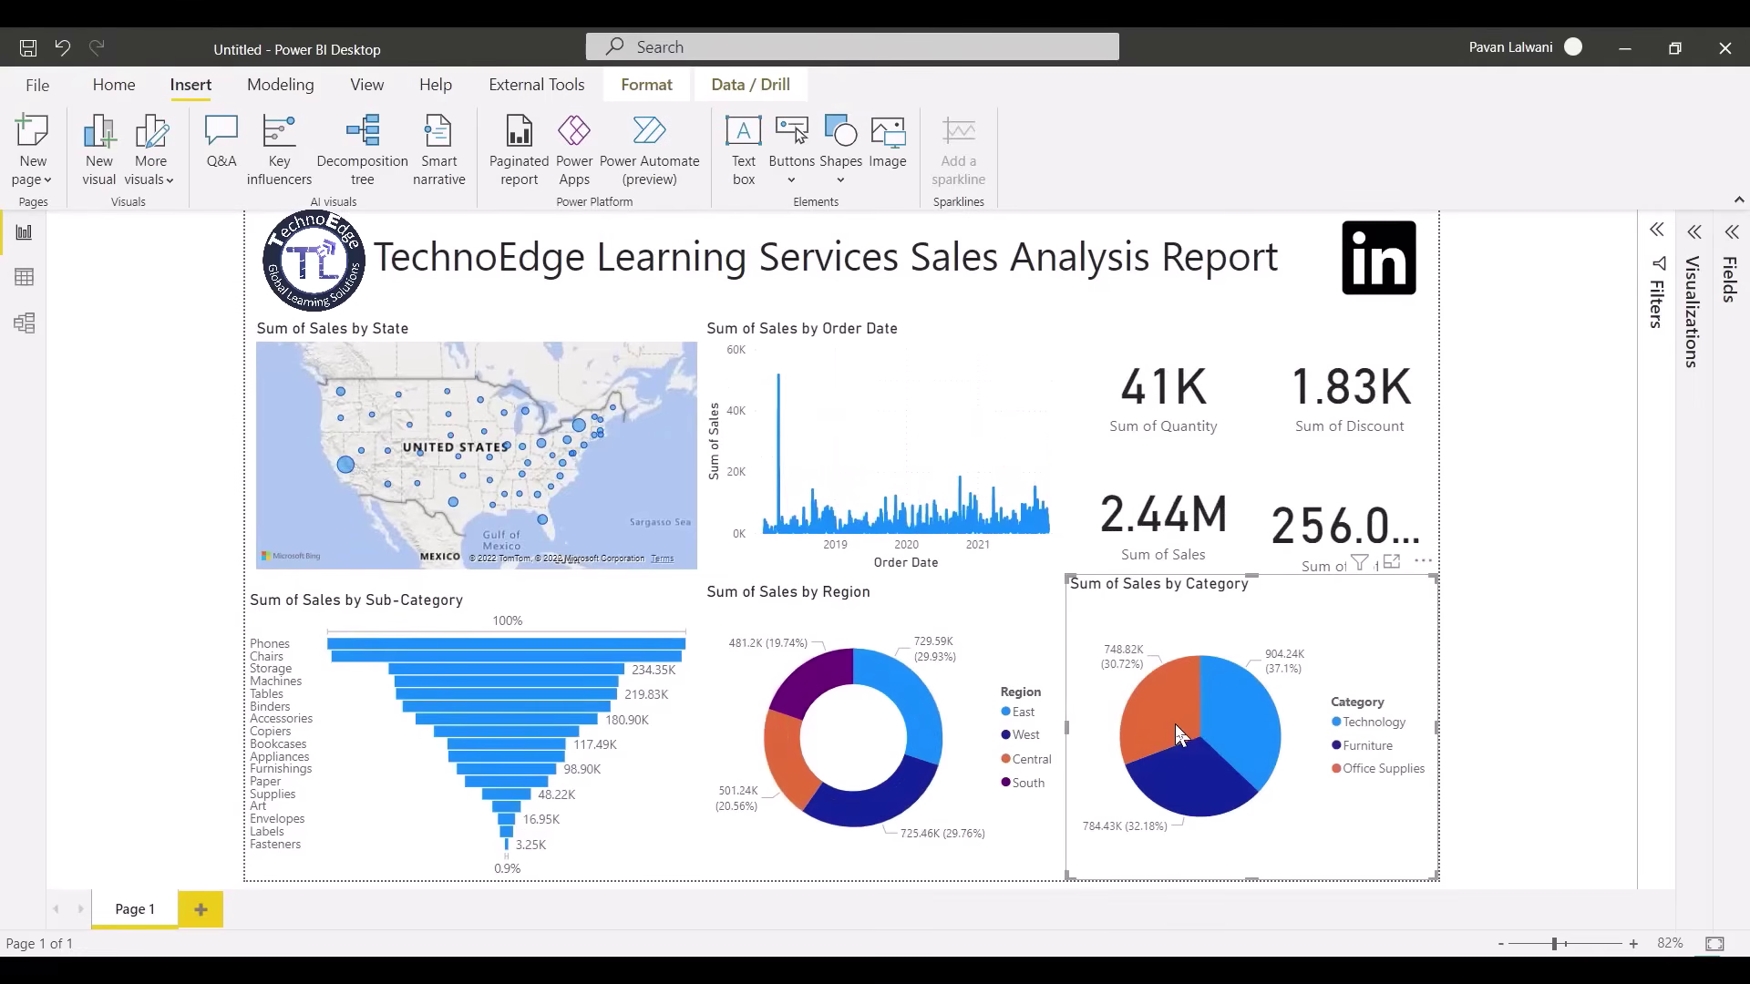
mouse_move(1175, 723)
click(803, 433)
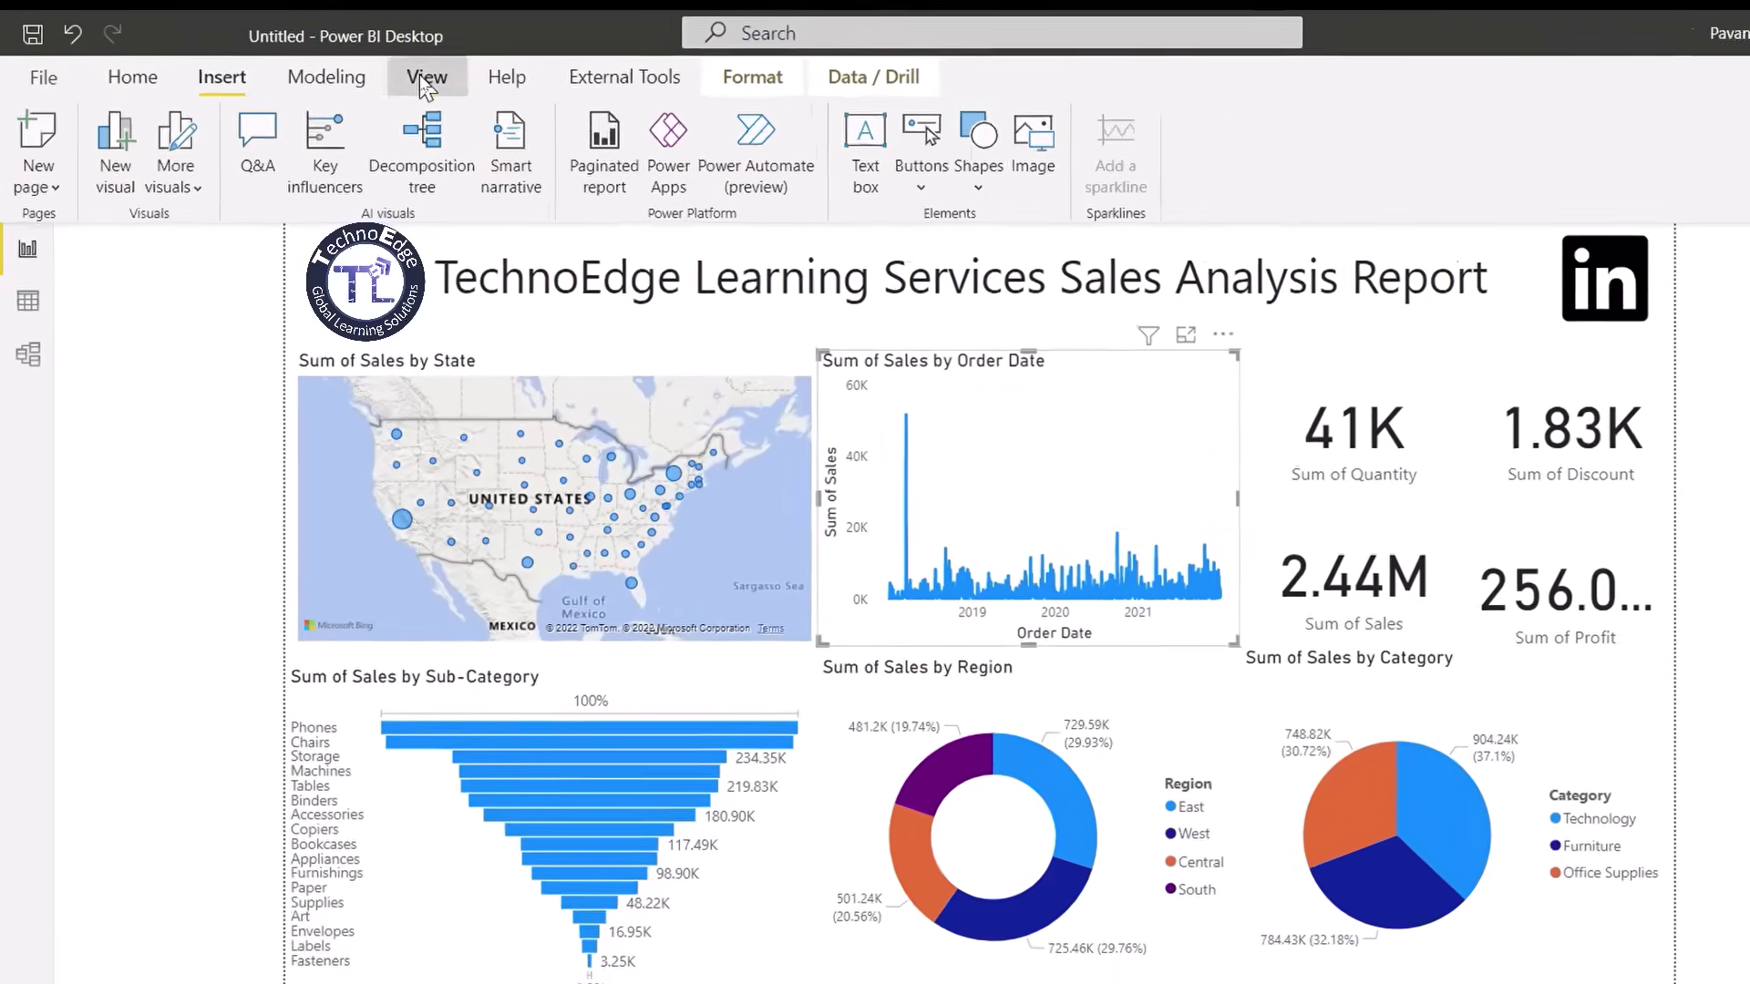
- Apply a built-in Power BI theme with a dark background to the report
click(425, 82)
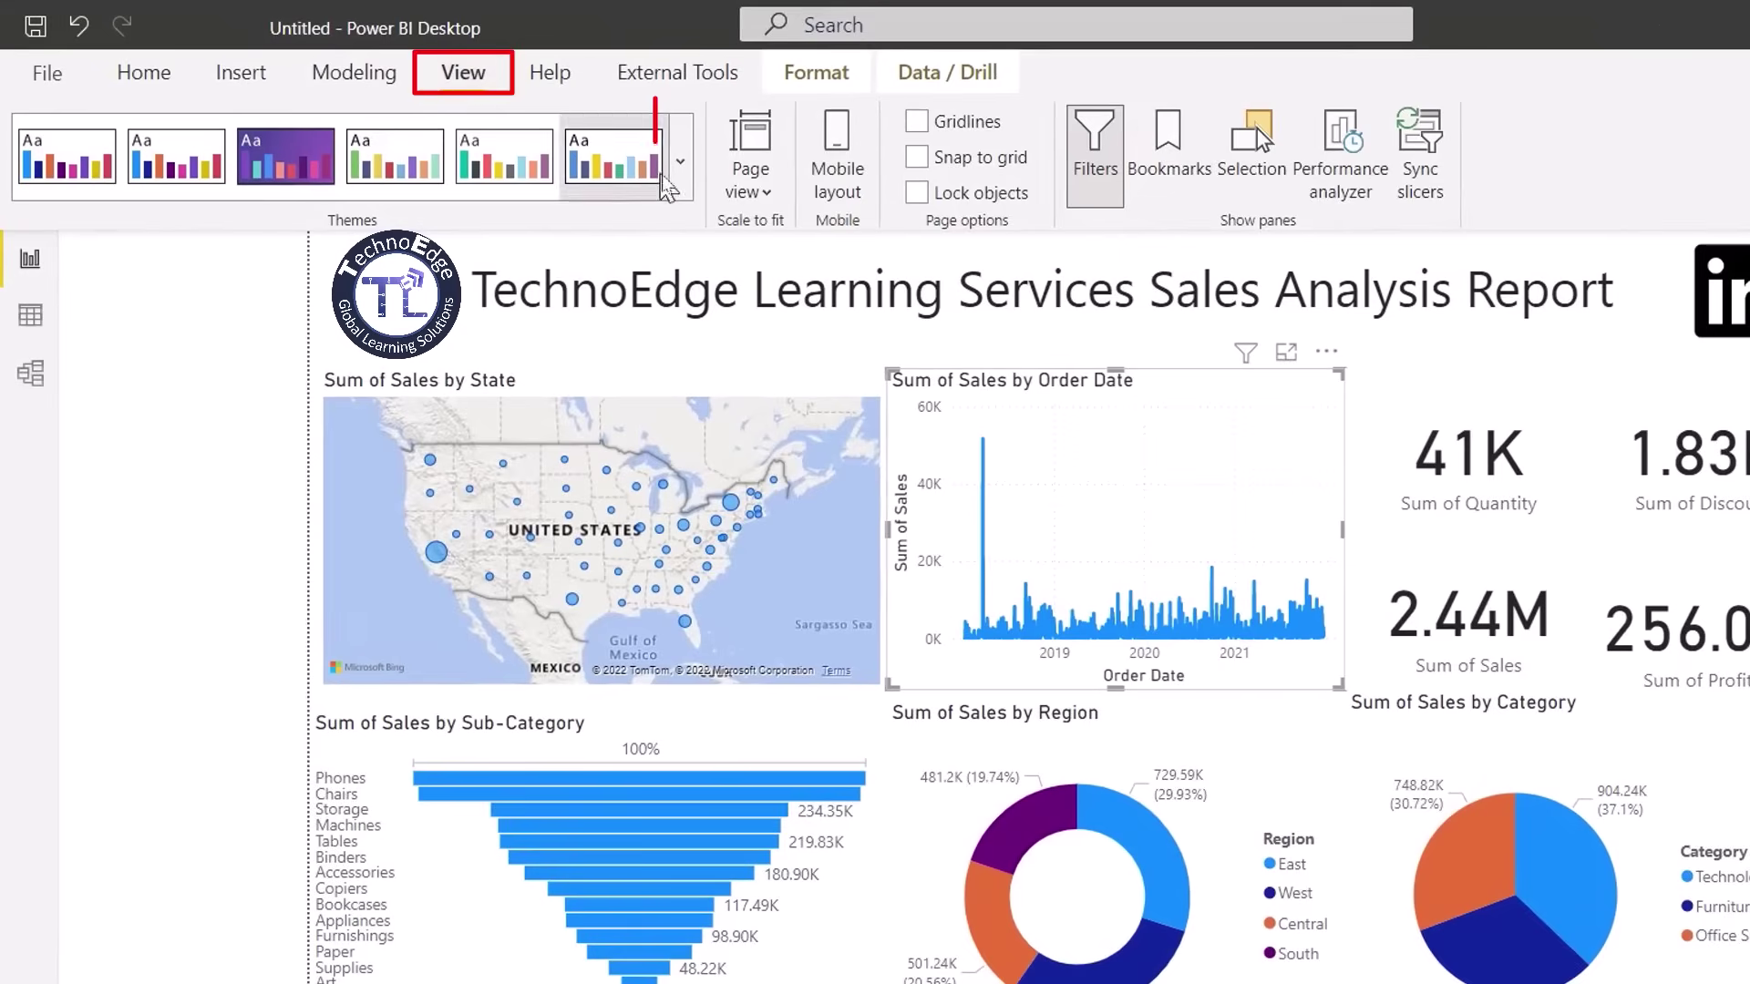
click(679, 164)
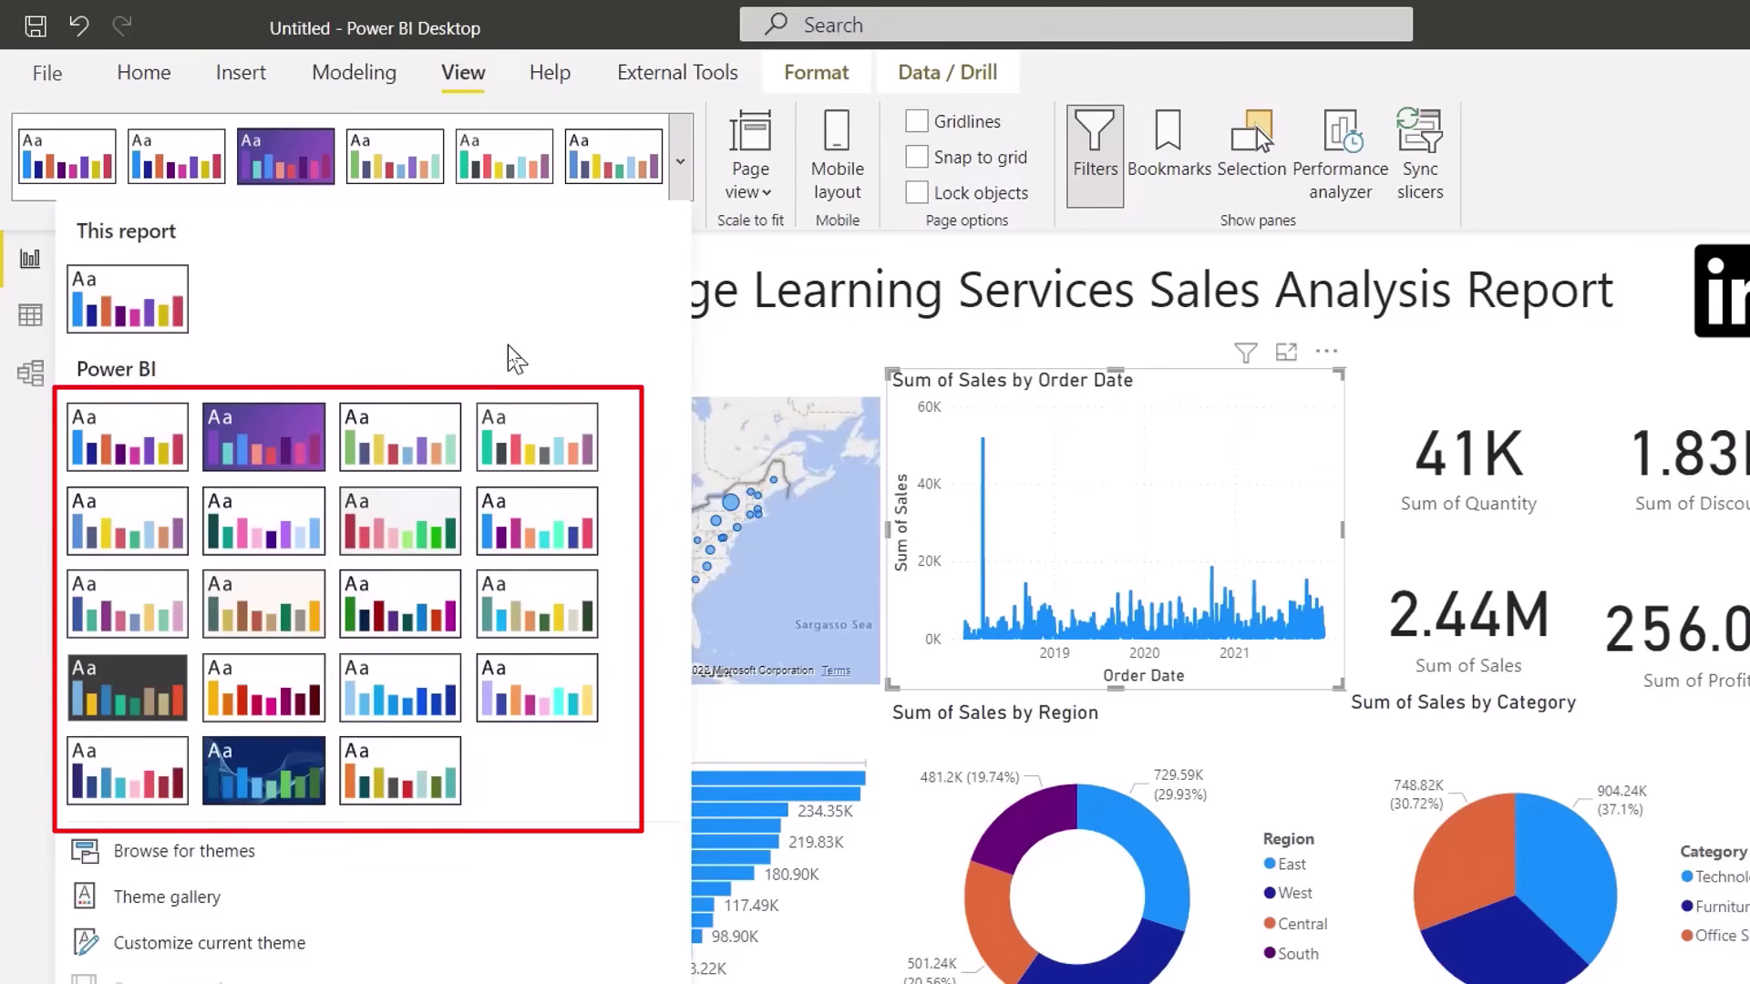
click(160, 694)
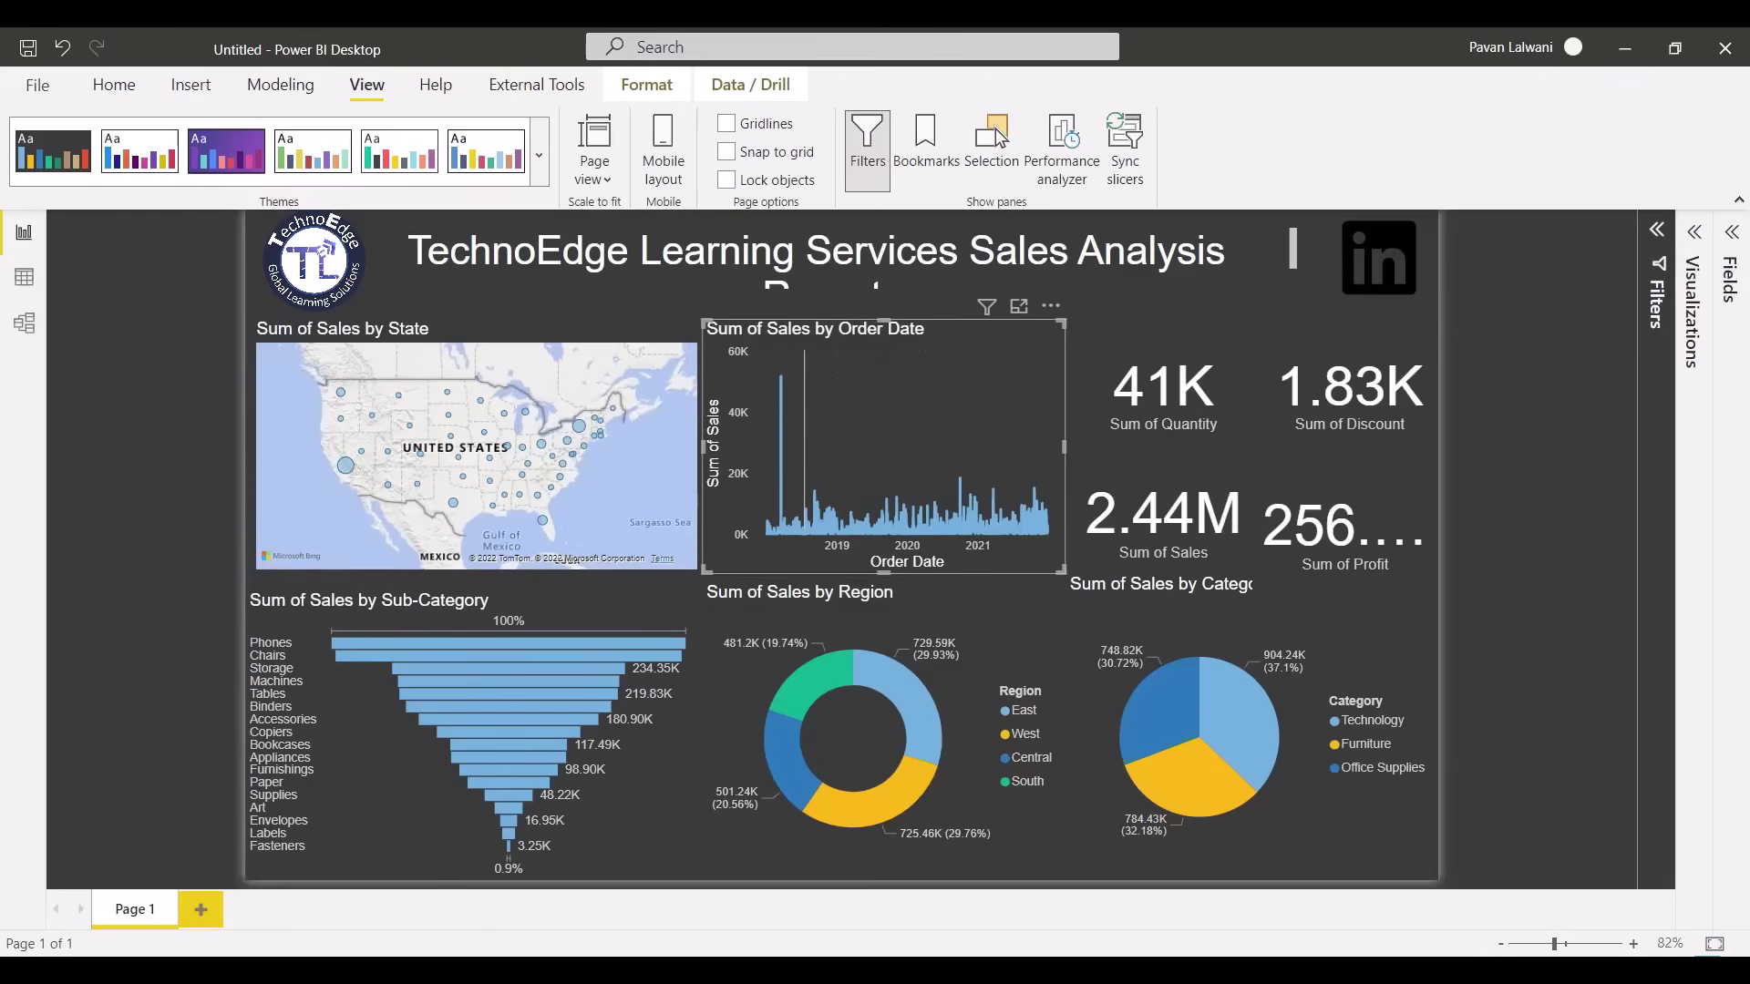
- Cross-filter the report by the East slice of the region donut chart, and clear the selection
mouse_move(1275, 349)
mouse_down()
mouse_move(1081, 376)
mouse_move(1101, 494)
mouse_move(1278, 517)
mouse_move(1416, 505)
mouse_move(1413, 375)
mouse_move(1269, 348)
mouse_up()
key(Escape)
click(930, 714)
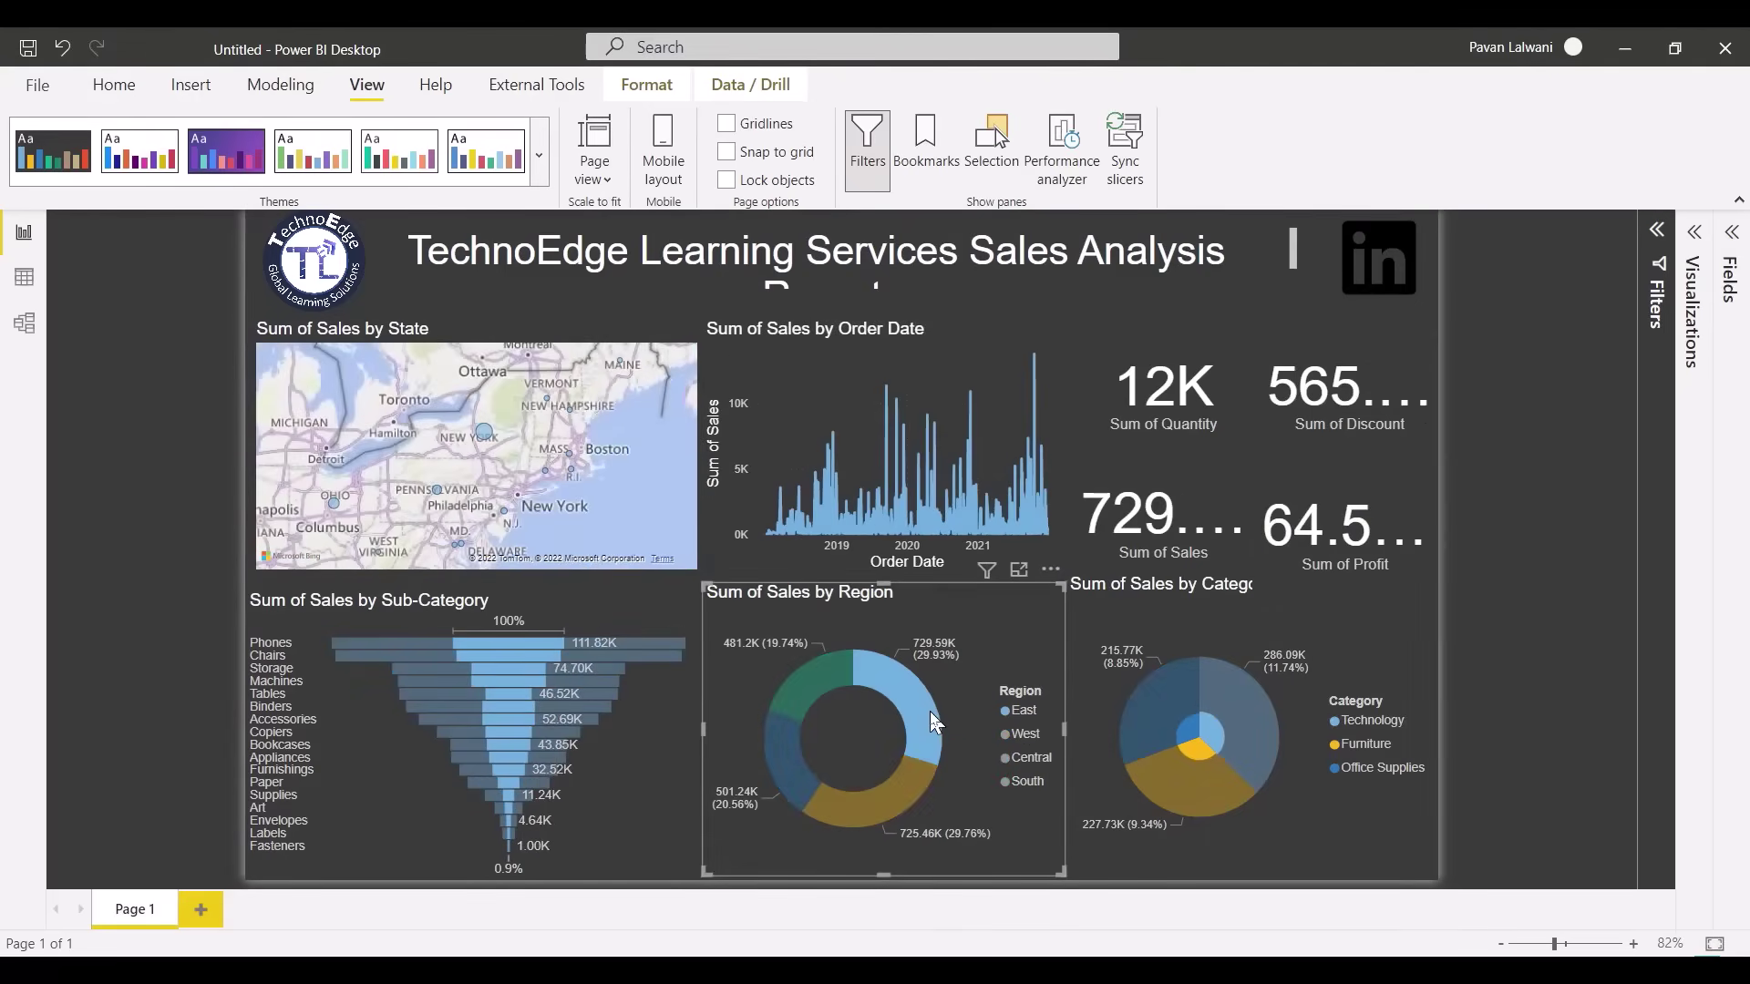
click(931, 711)
- Set the report title's font size to 28 so that it fits on one line
click(630, 264)
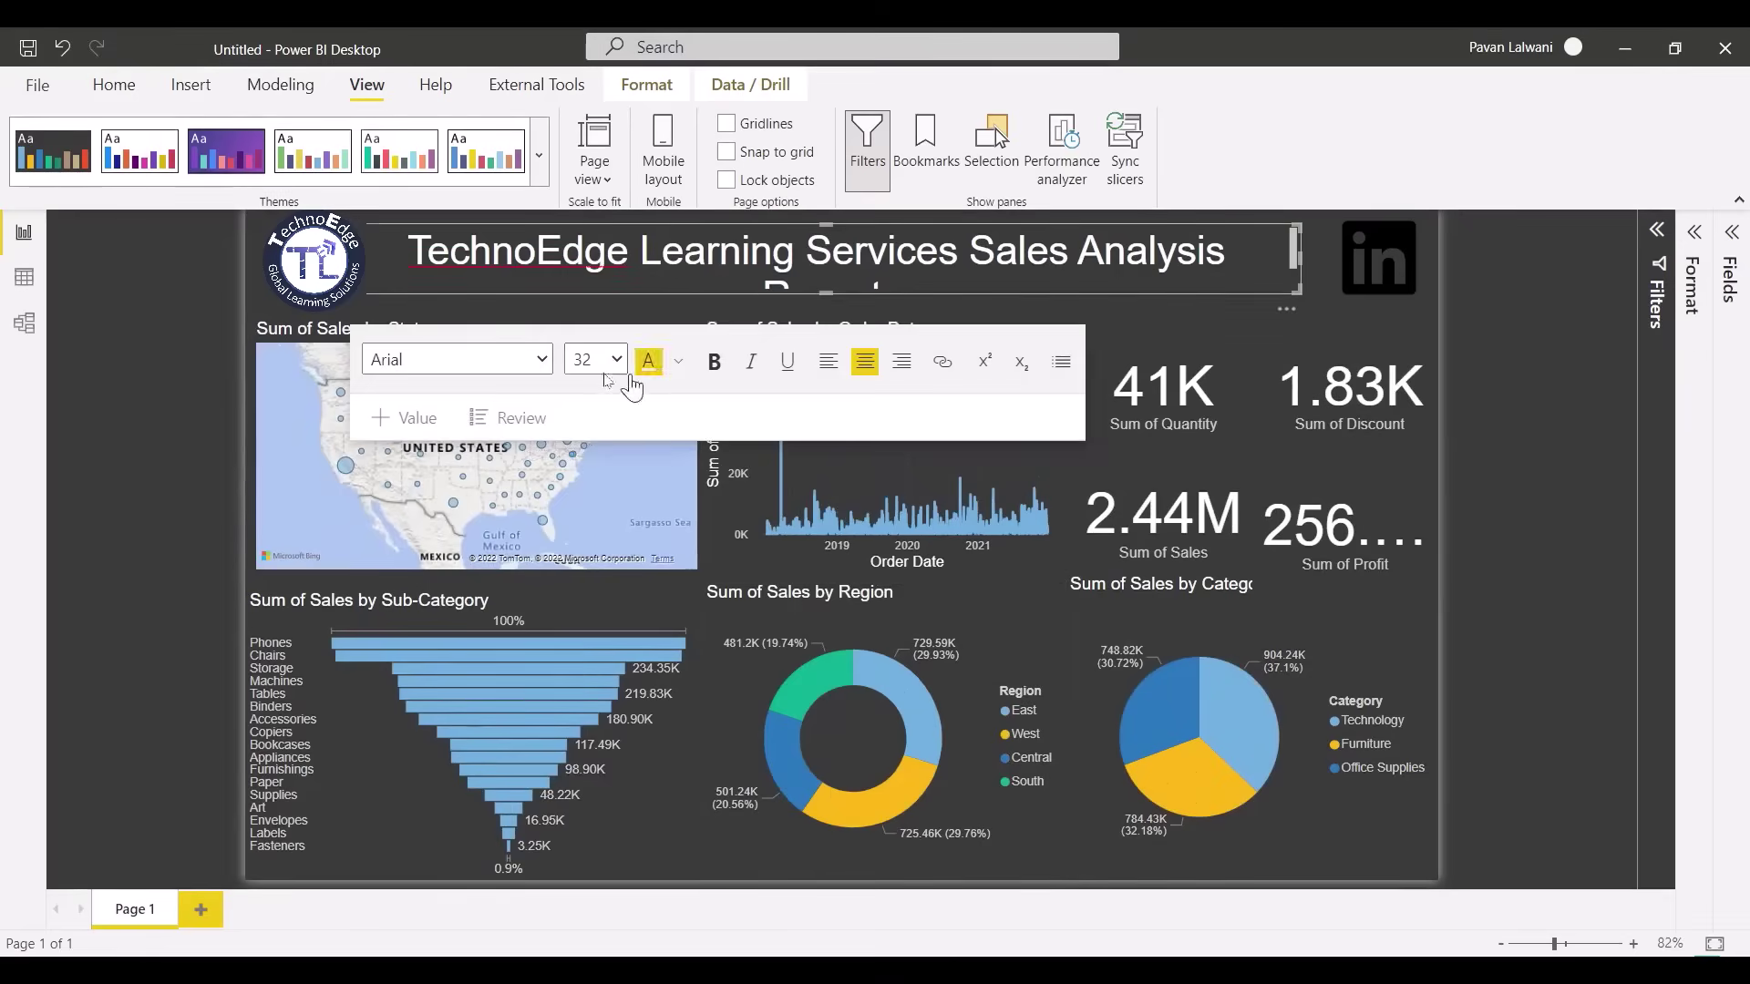
triple_click(677, 285)
click(607, 359)
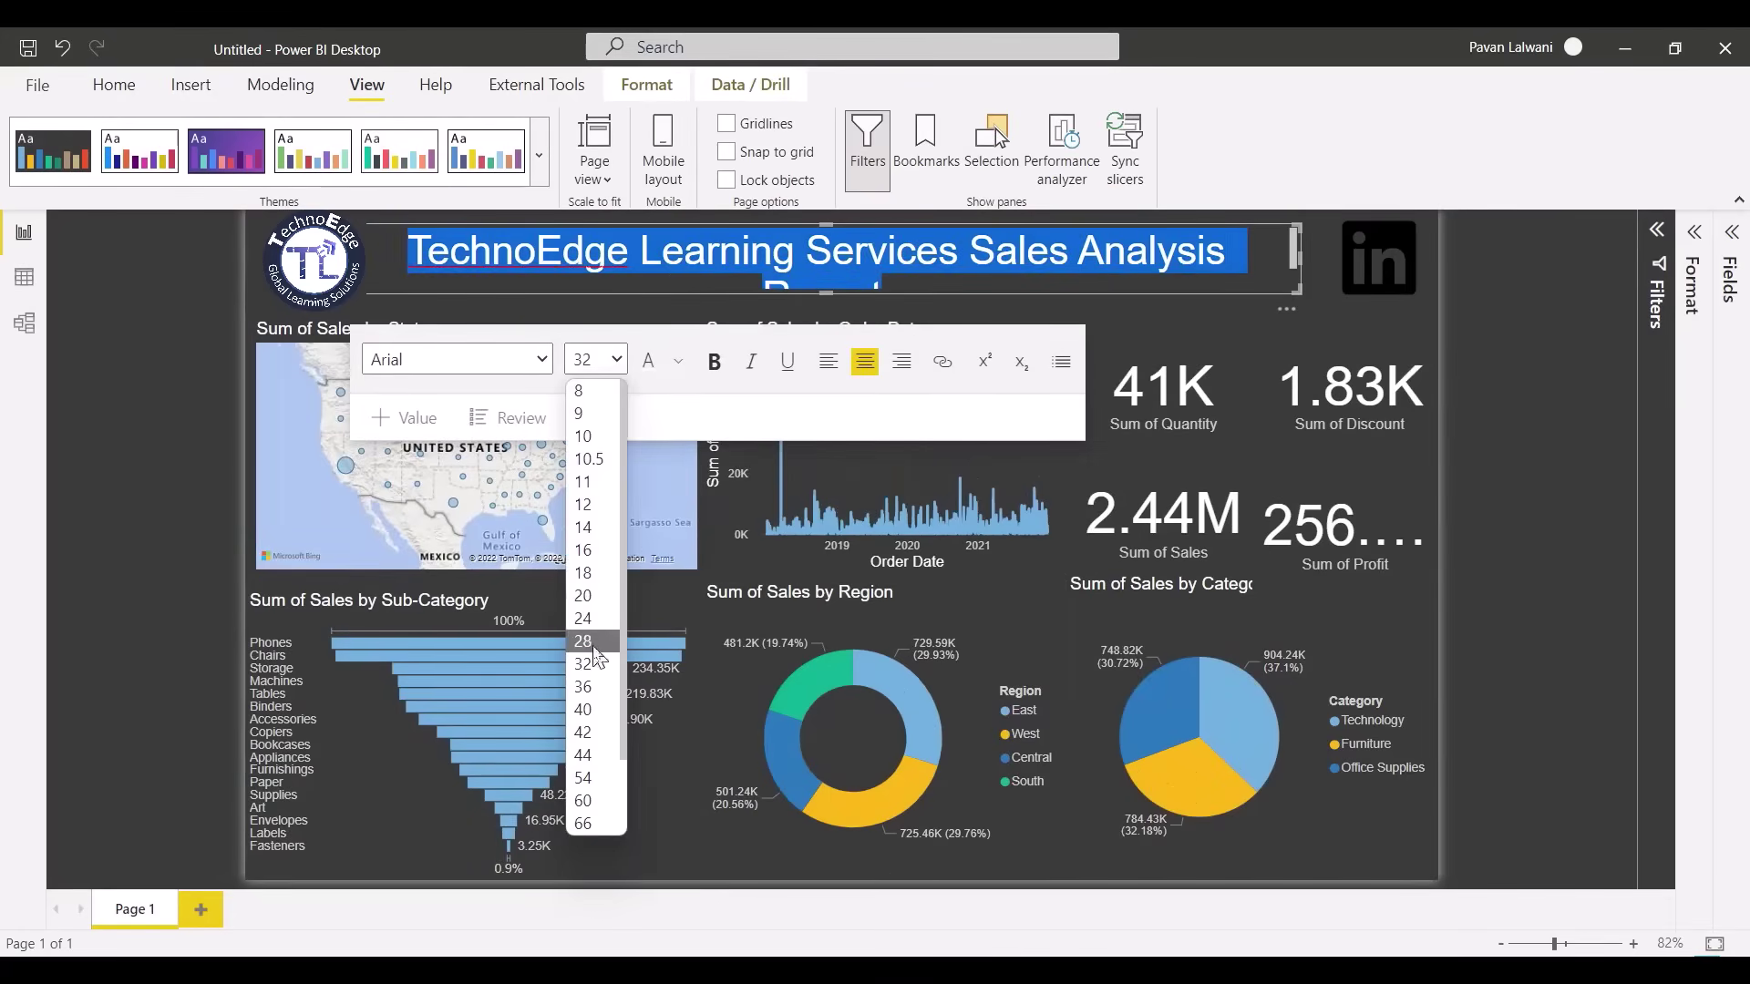
click(600, 656)
click(1475, 417)
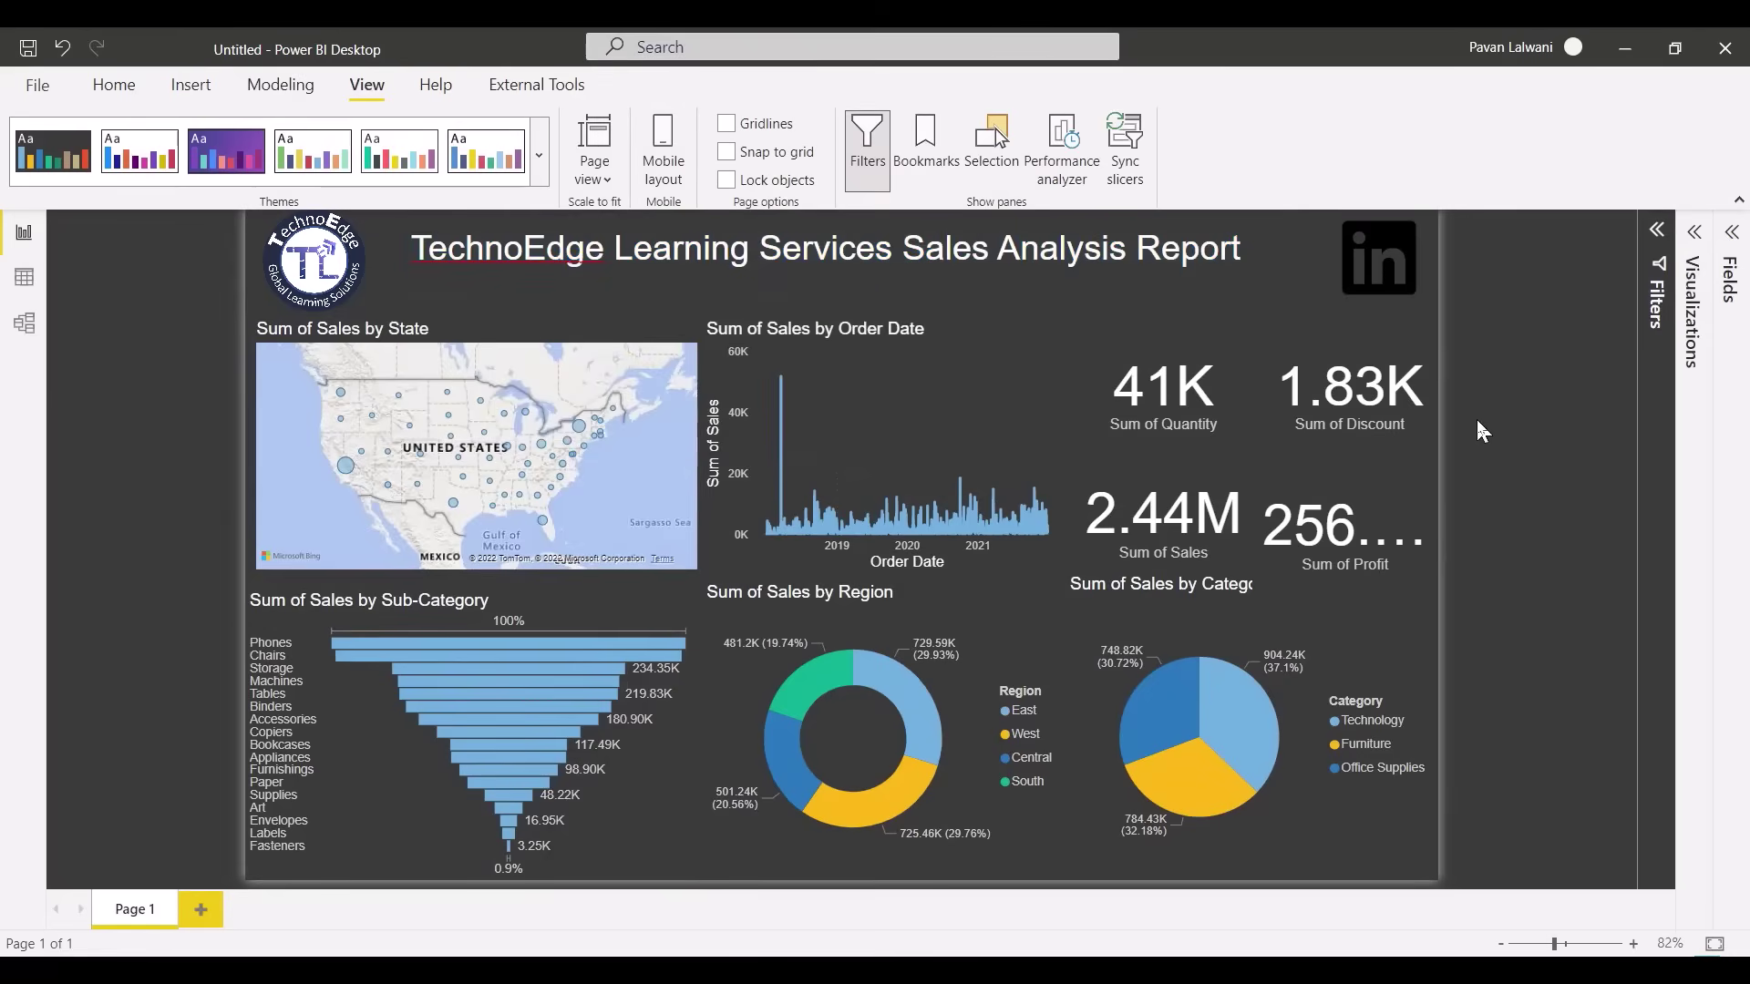
- Check the dark-themed report's interactivity by cross-filtering repeatedly through the category pie slices, and clear the selection
click(1249, 738)
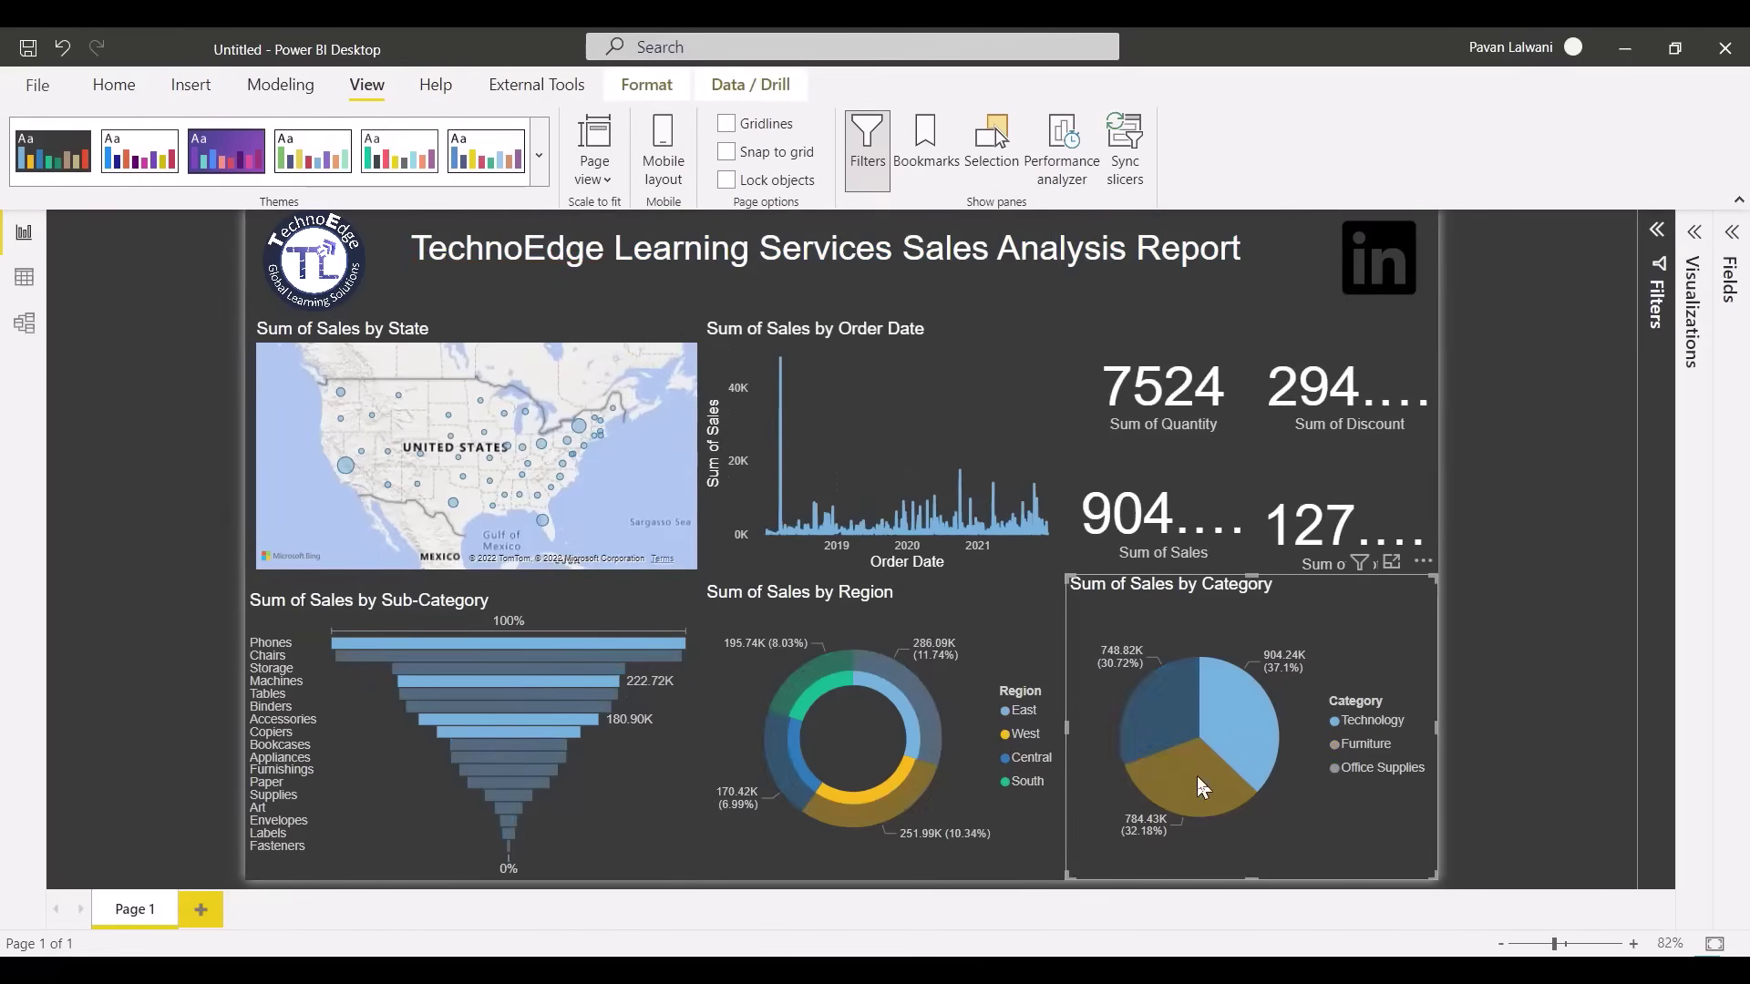
click(1196, 775)
click(1190, 716)
click(1234, 711)
click(1195, 785)
click(1172, 738)
click(1175, 721)
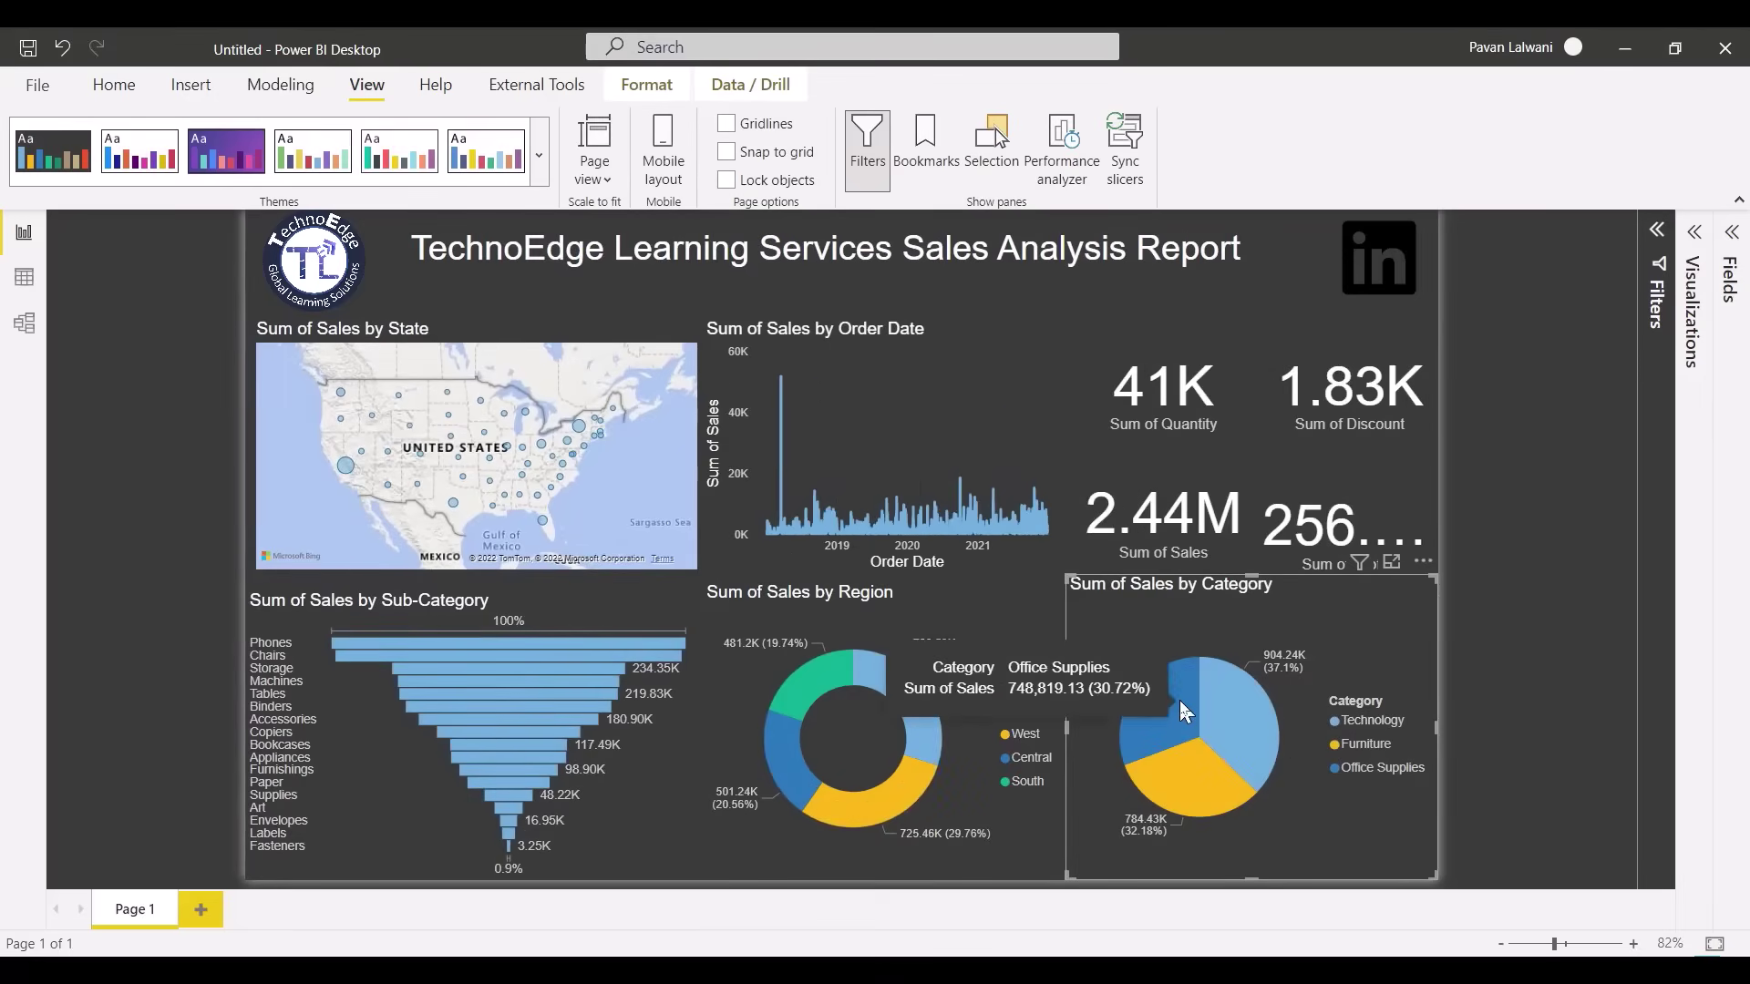
click(1180, 703)
click(1182, 703)
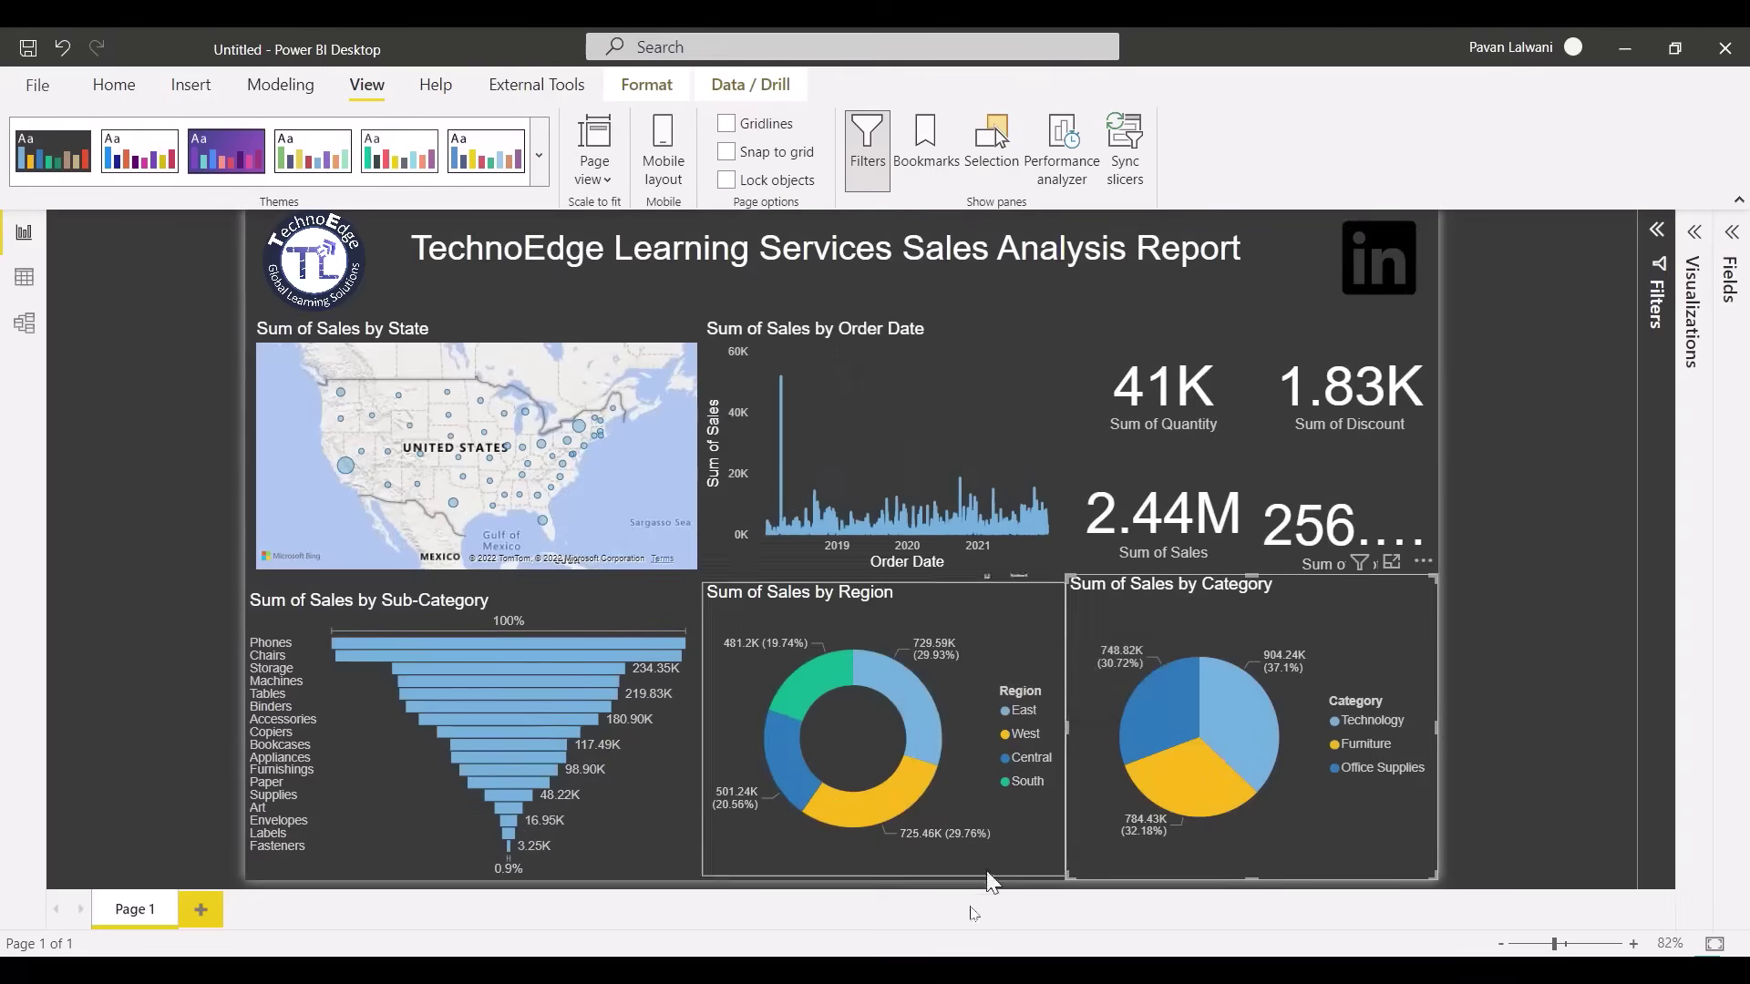